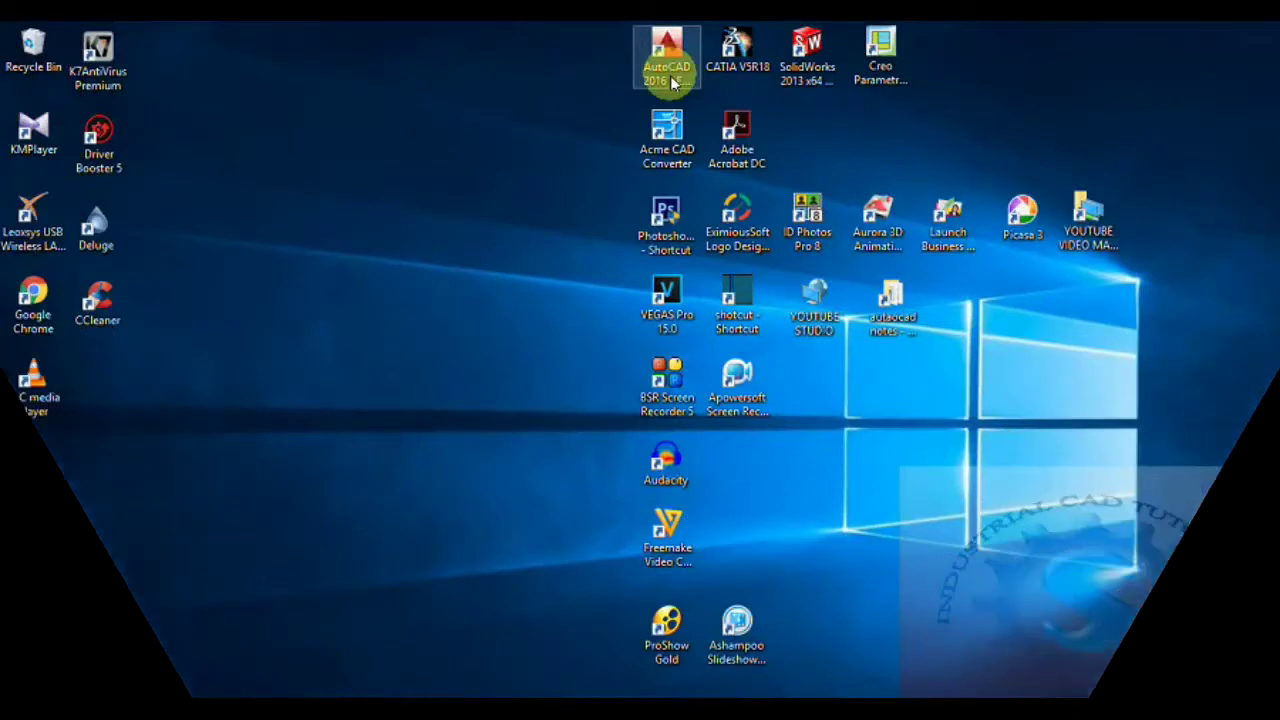
Launch AutoCAD 2016 and create a new metric drawing without a template
double_click(671, 71)
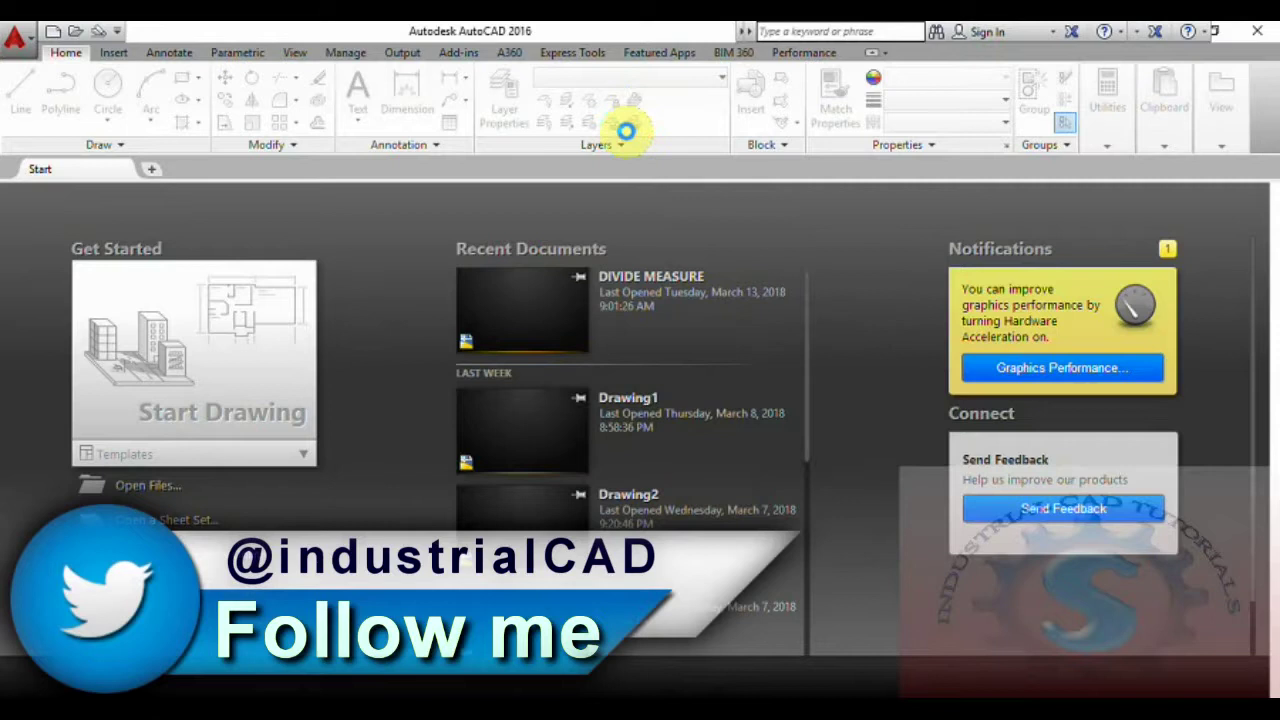
click(22, 40)
click(43, 134)
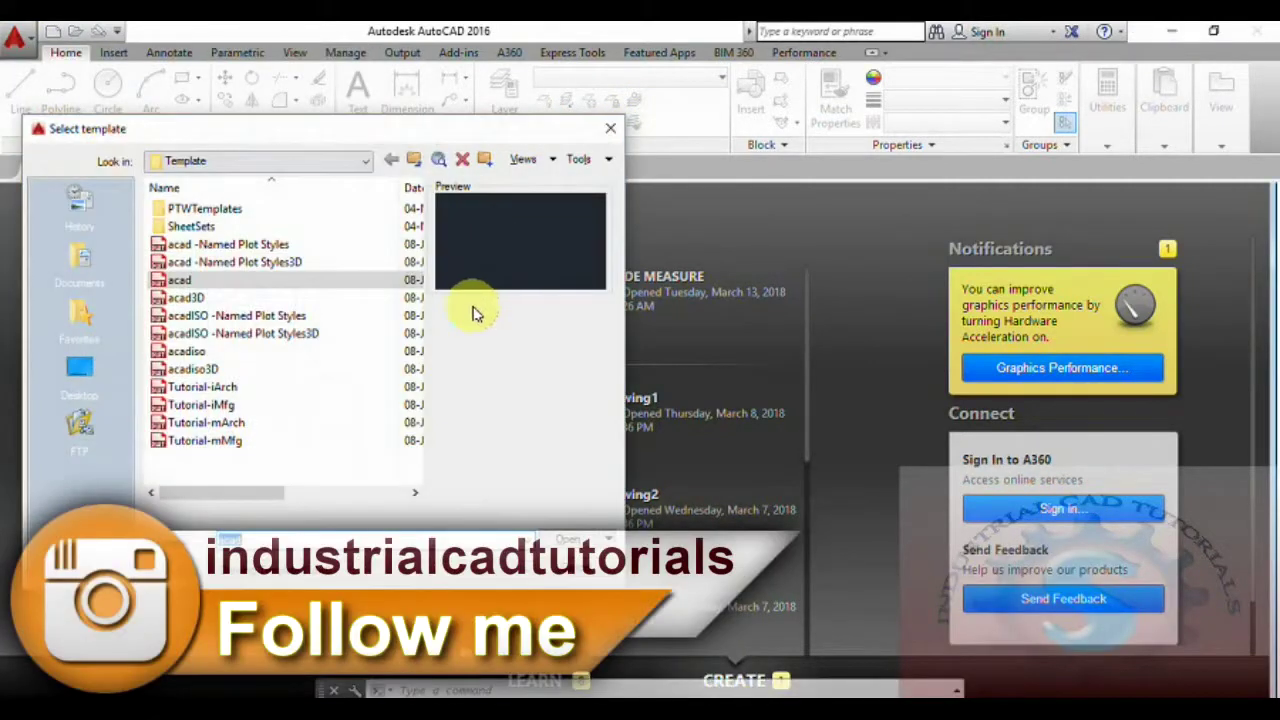
click(608, 539)
click(760, 604)
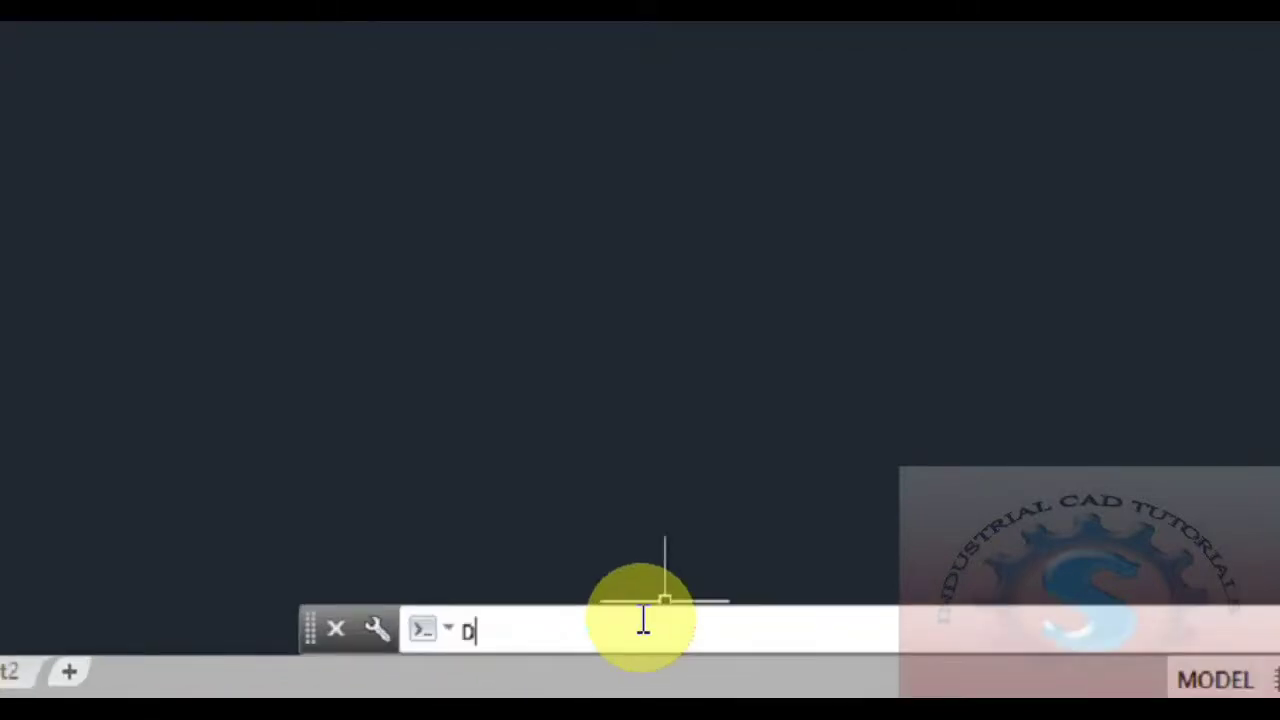
Open the Dimension Style Manager to view the available dimension styles and close it without changes
text(d)
key(Return)
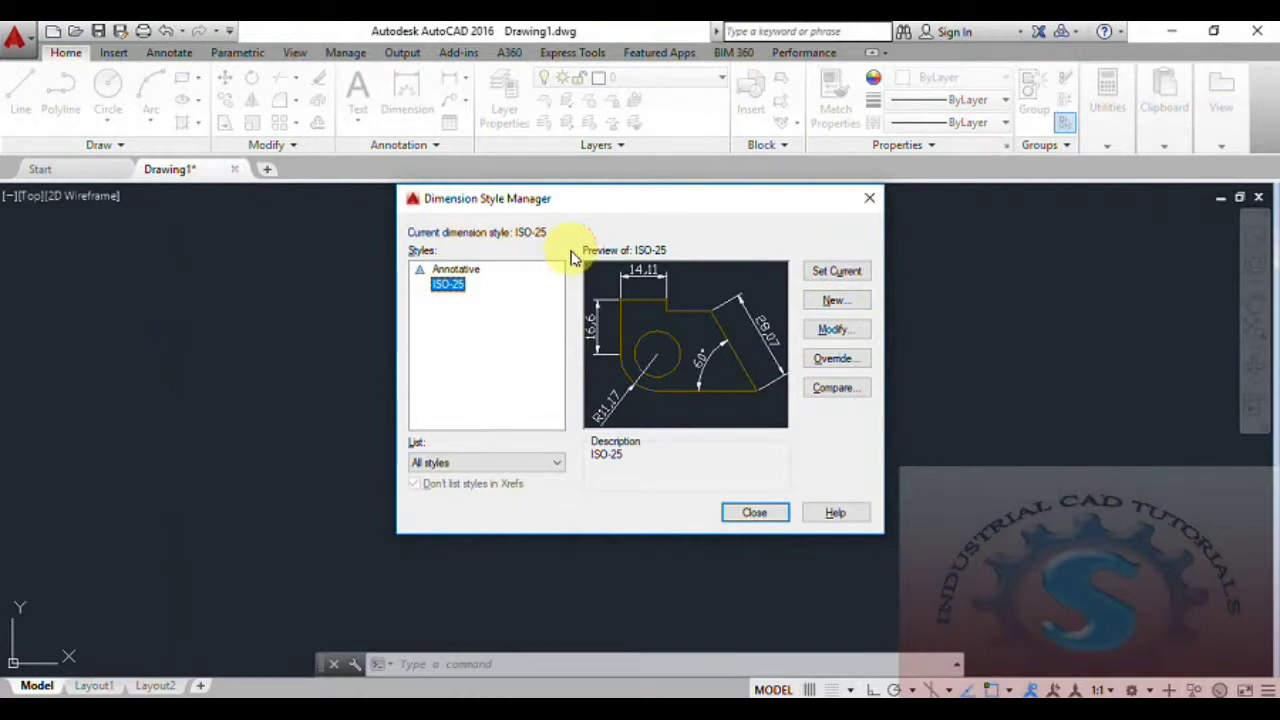
click(871, 201)
key(Escape)
key(Escape)
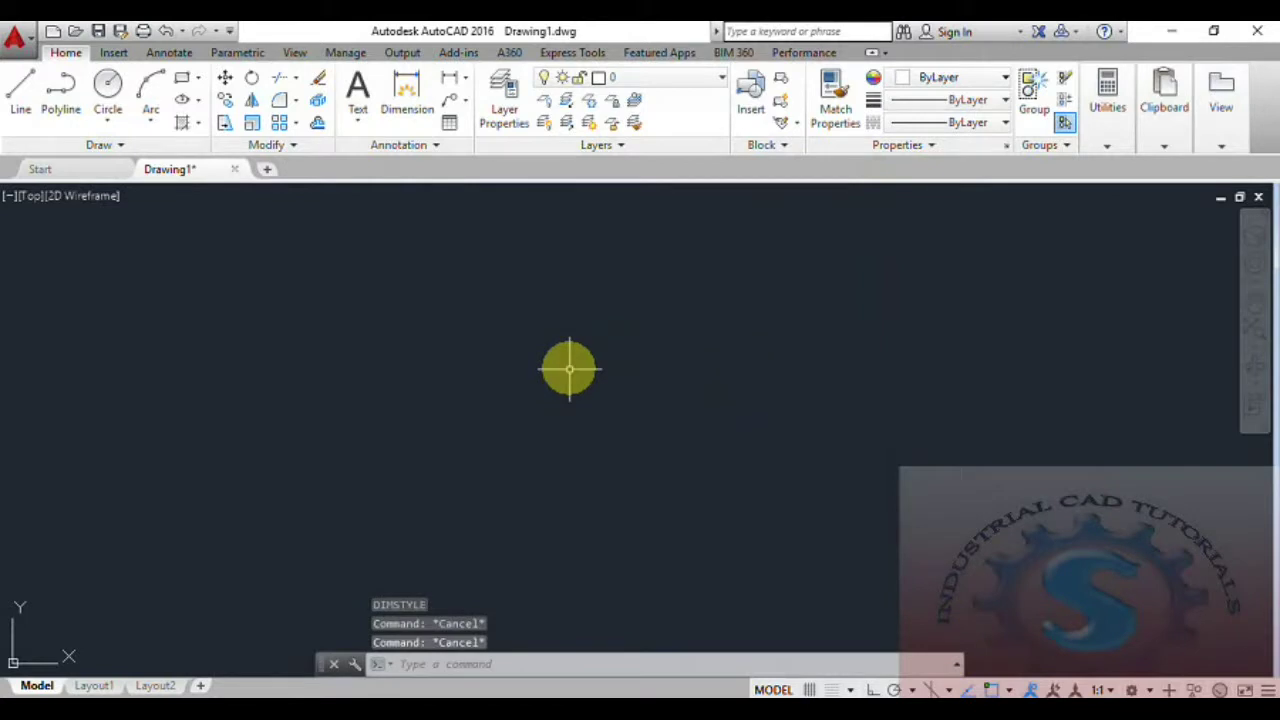
Draw a rectangle with a length of 200 and a width of 100 using the Dimensions option
text(rec)
key(Return)
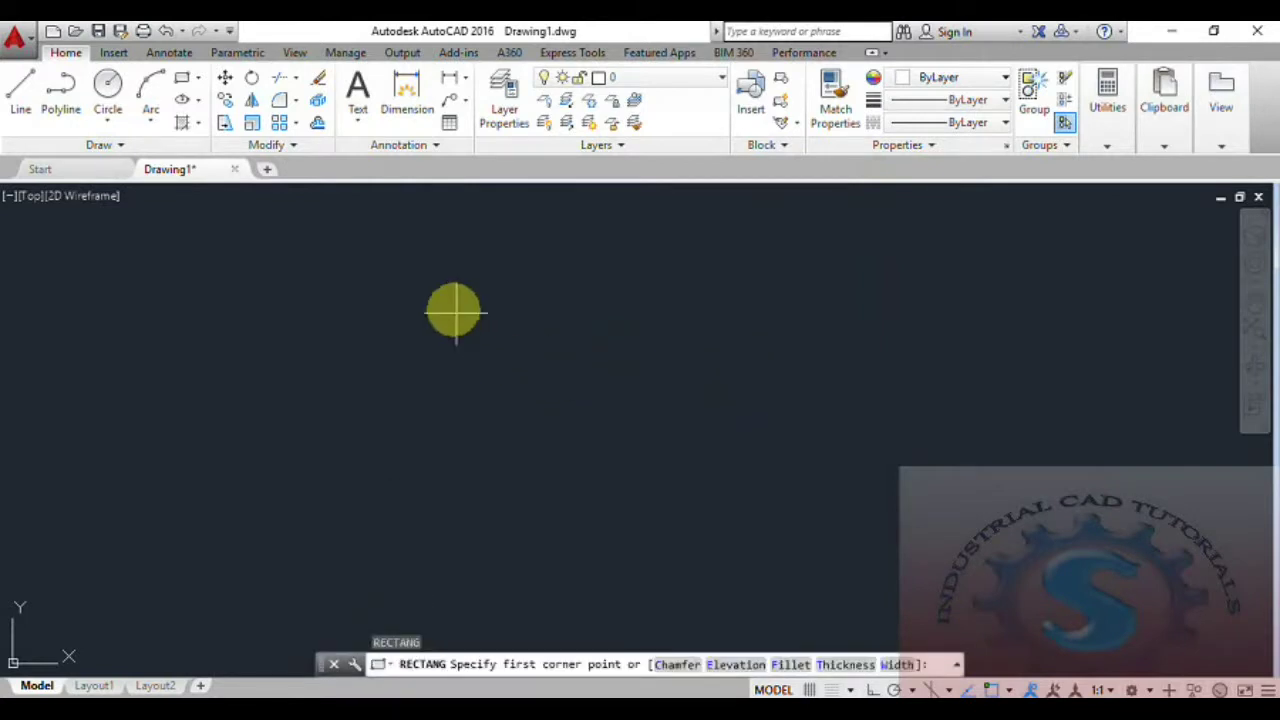
click(393, 289)
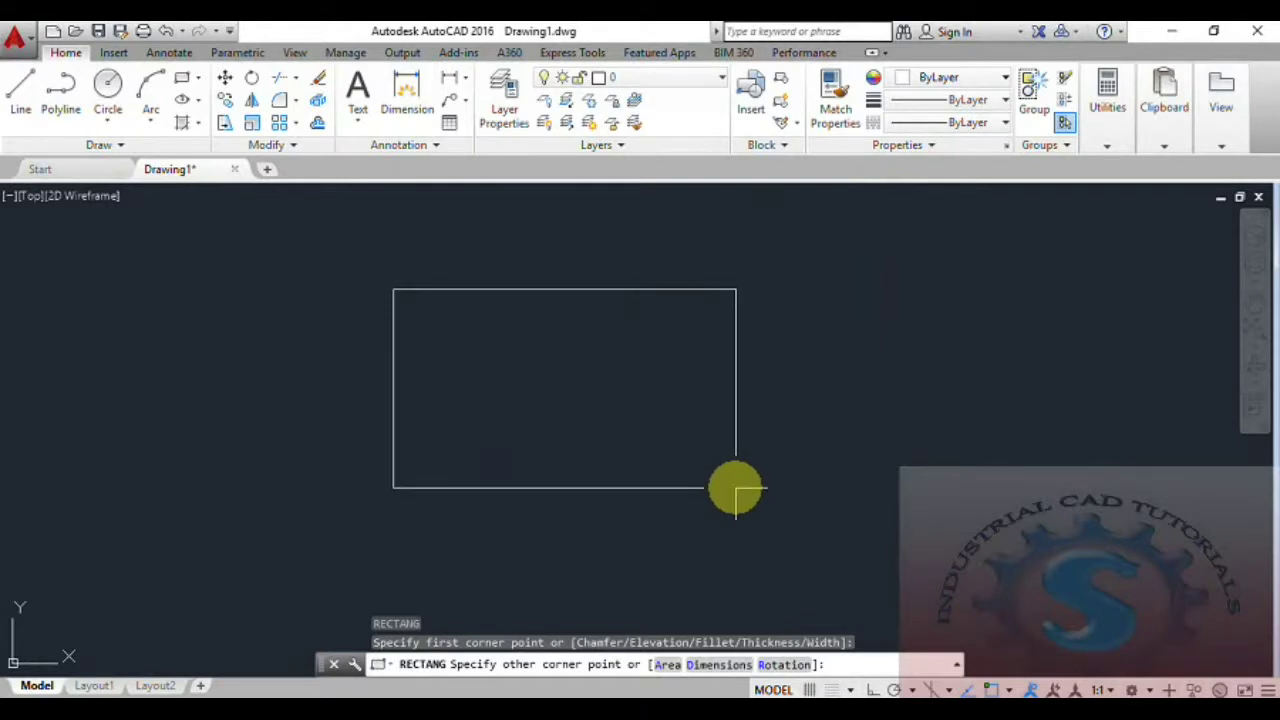
text(D)
key(Return)
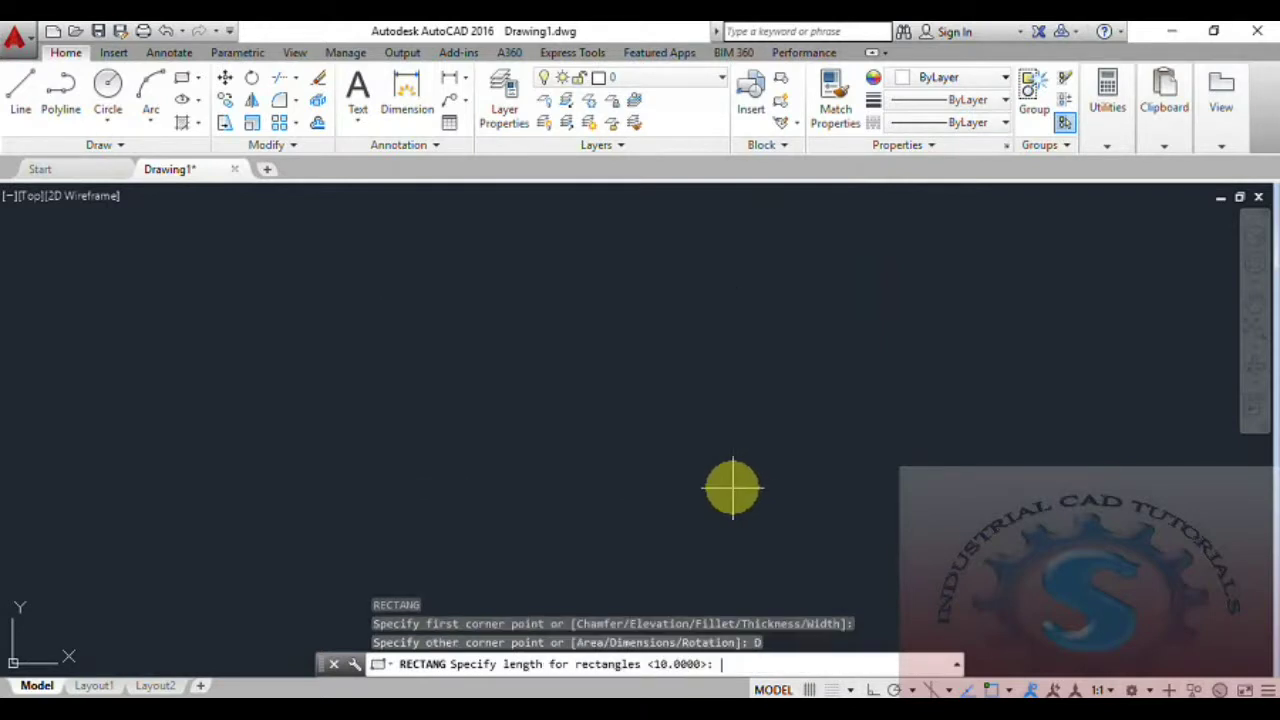
text(200)
key(Return)
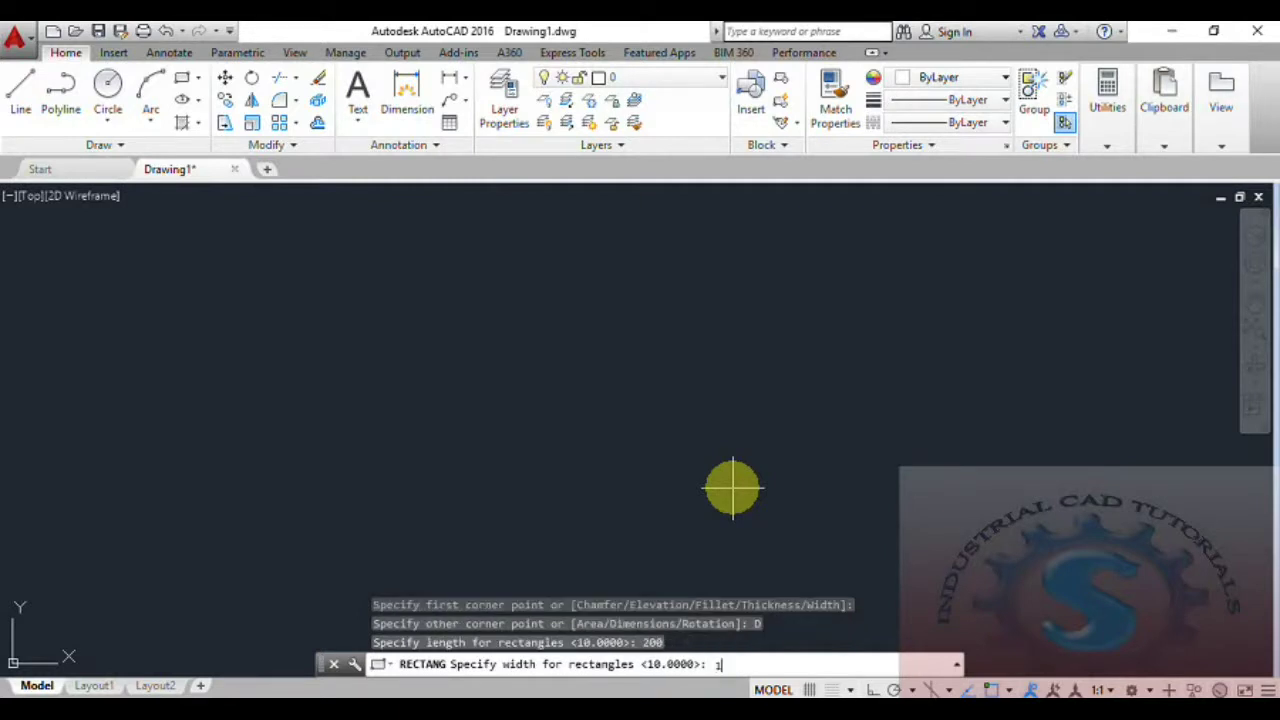
text(100)
key(Return)
click(721, 485)
Add a linear dimension for the rectangle's length, placed just above its upper edge
middle_drag(751, 427, 677, 451)
click(451, 80)
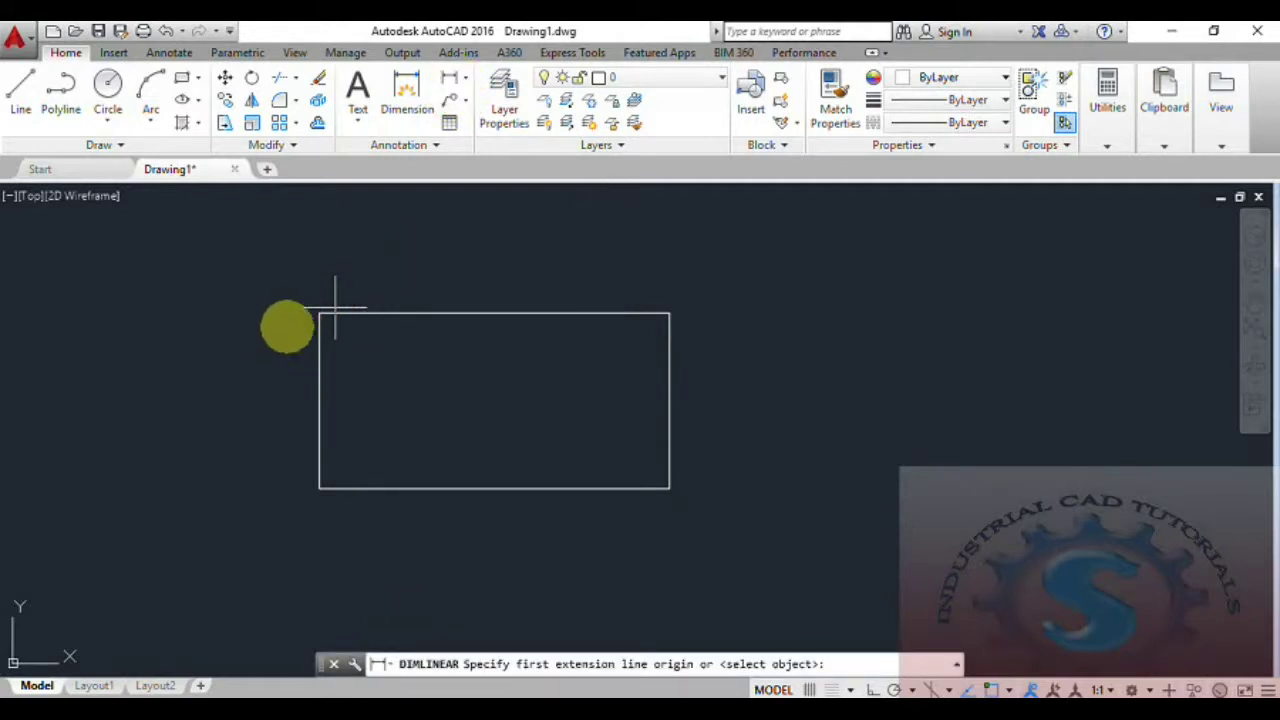
click(319, 313)
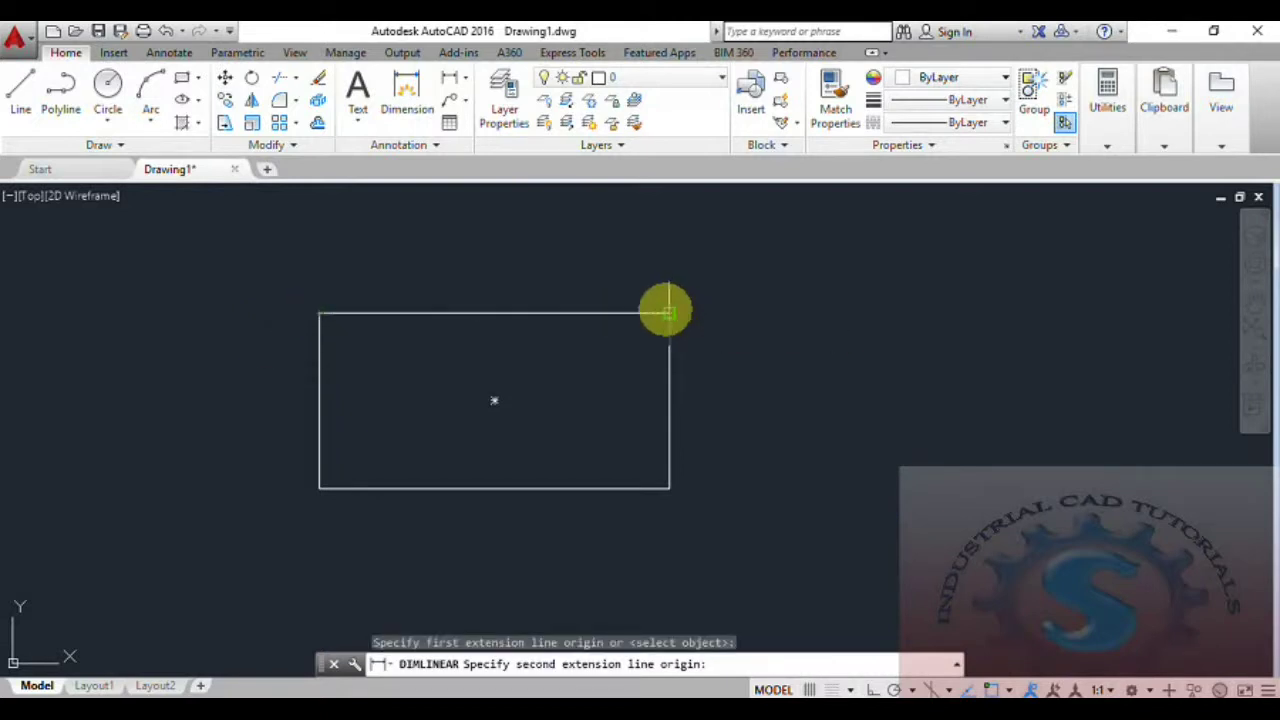
click(669, 313)
click(666, 277)
Add a linear dimension for the rectangle's height, placed outside its left edge
scroll(488, 335, up, 2)
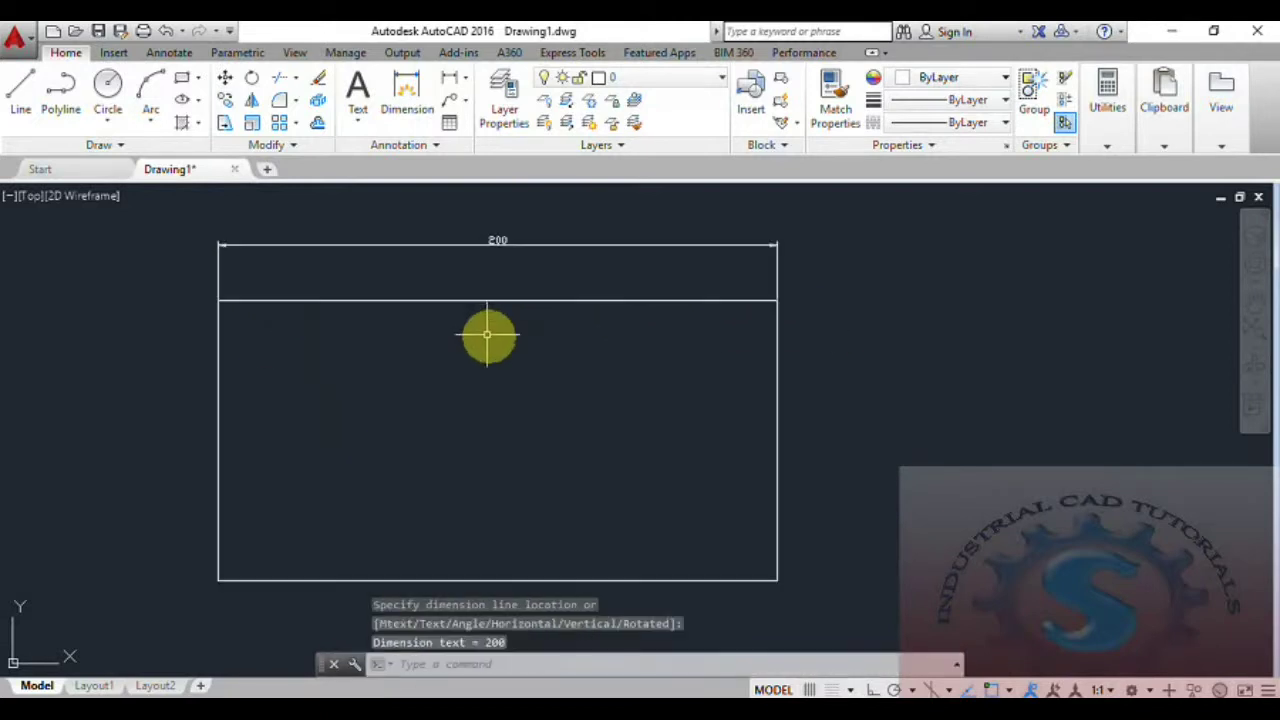
click(447, 80)
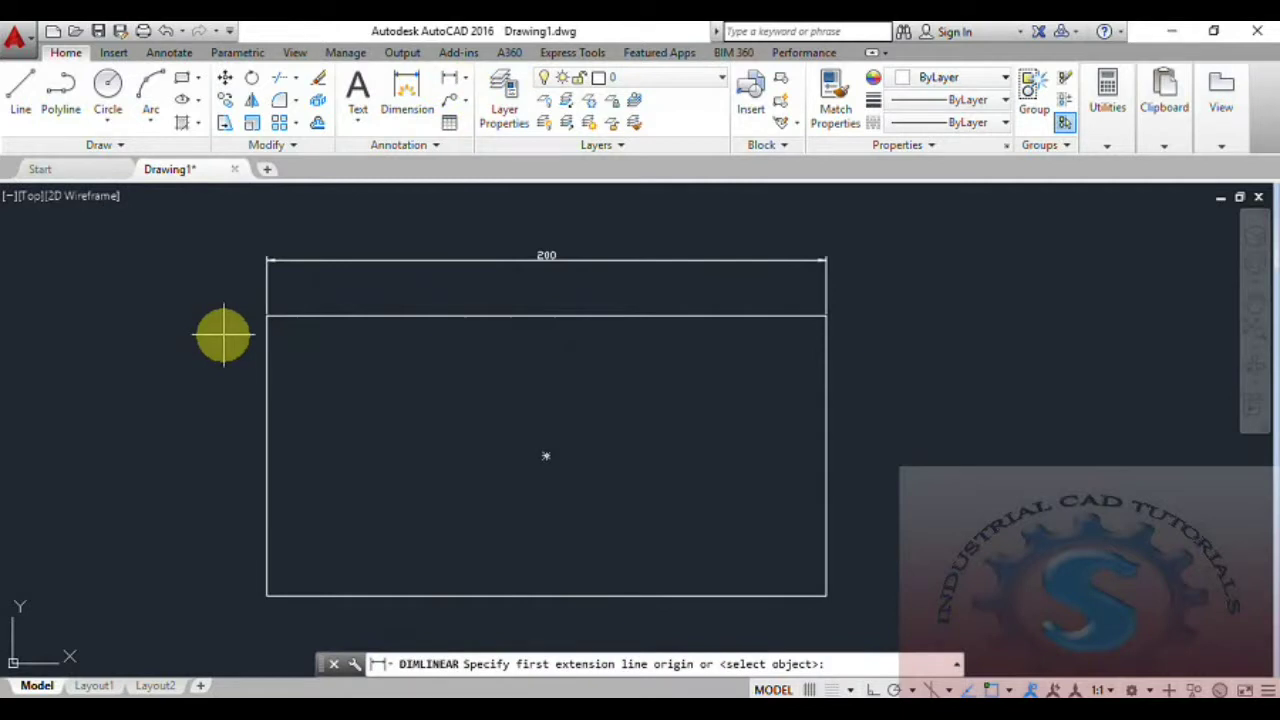
click(270, 315)
click(266, 595)
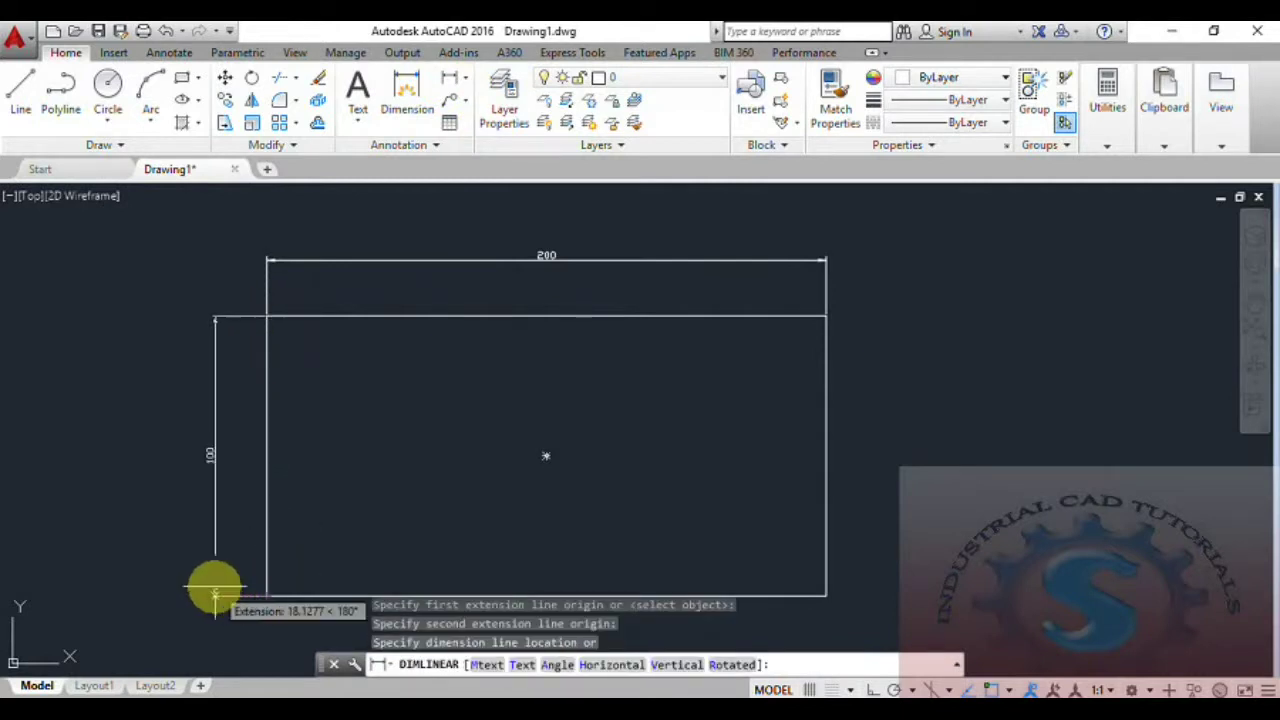
click(210, 588)
Inspect the two dimensions, view the ISO-25 style in the Dimension Style Manager, and close the manager without changes
scroll(457, 494, down, 2)
mouse_move(457, 494)
middle_down()
mouse_move(480, 417)
mouse_move(503, 489)
middle_up()
scroll(489, 446, up, 2)
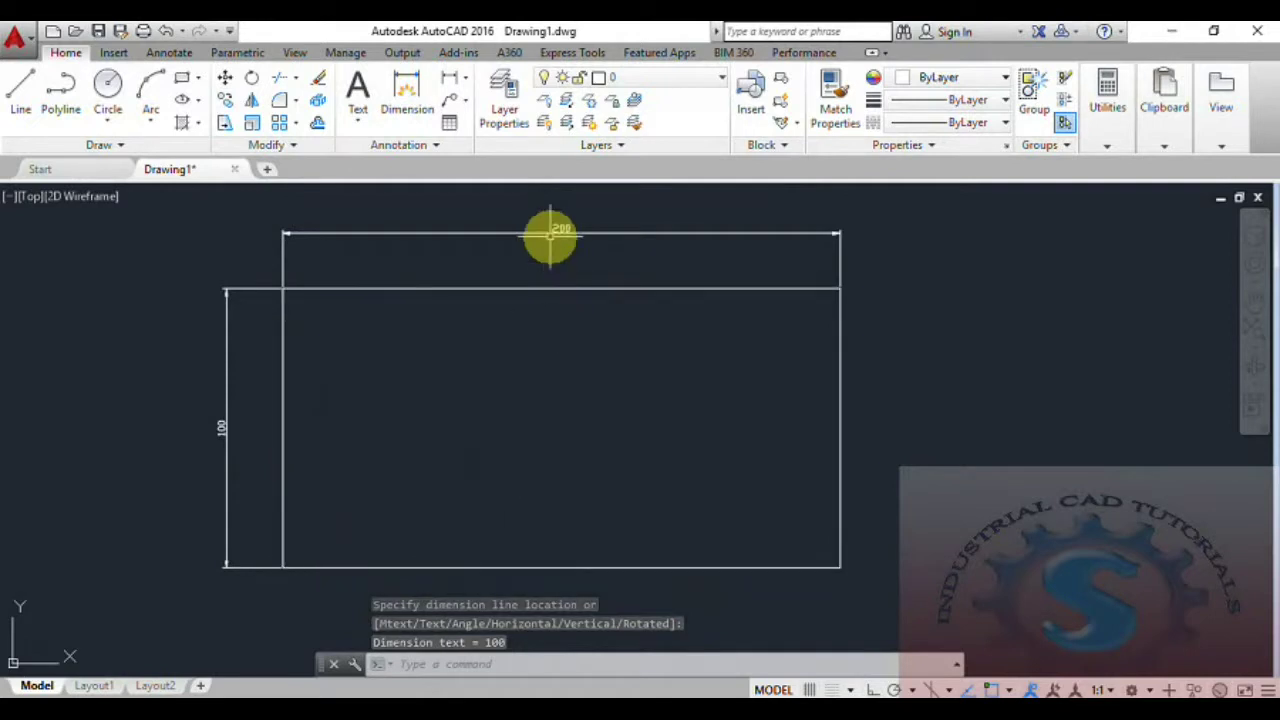
scroll(552, 364, down, 2)
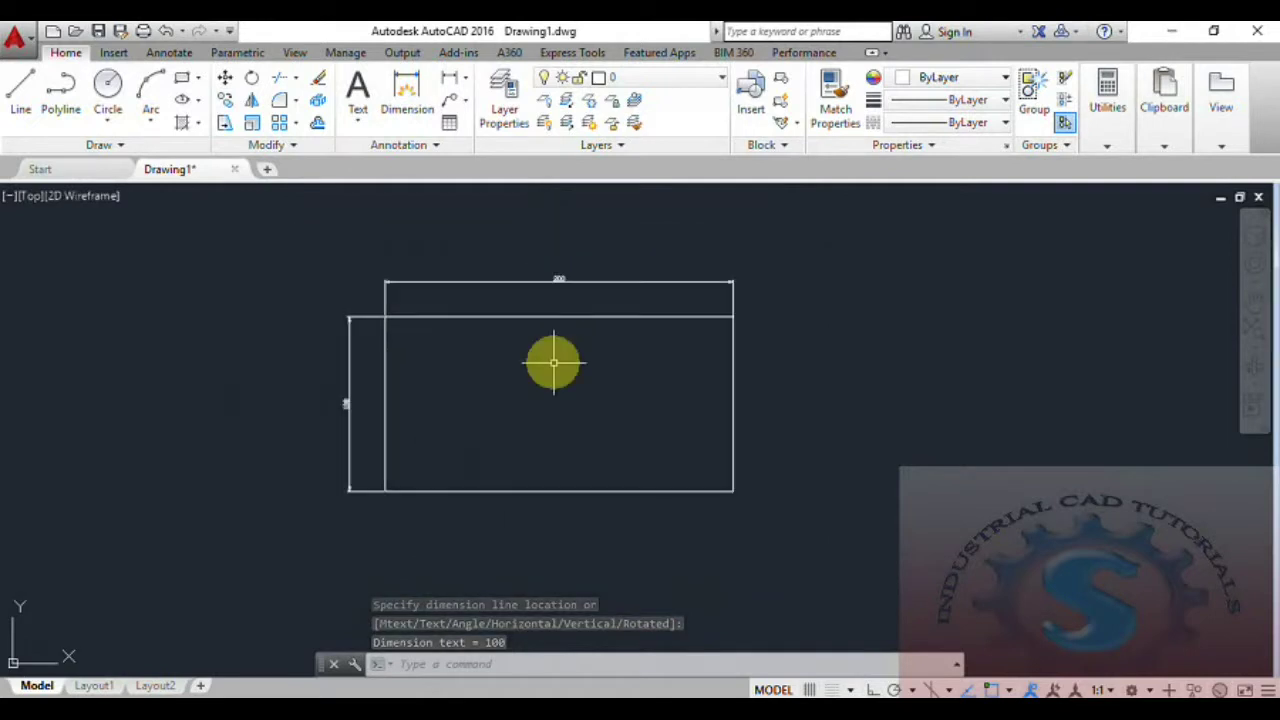
click(420, 666)
text(D)
key(Return)
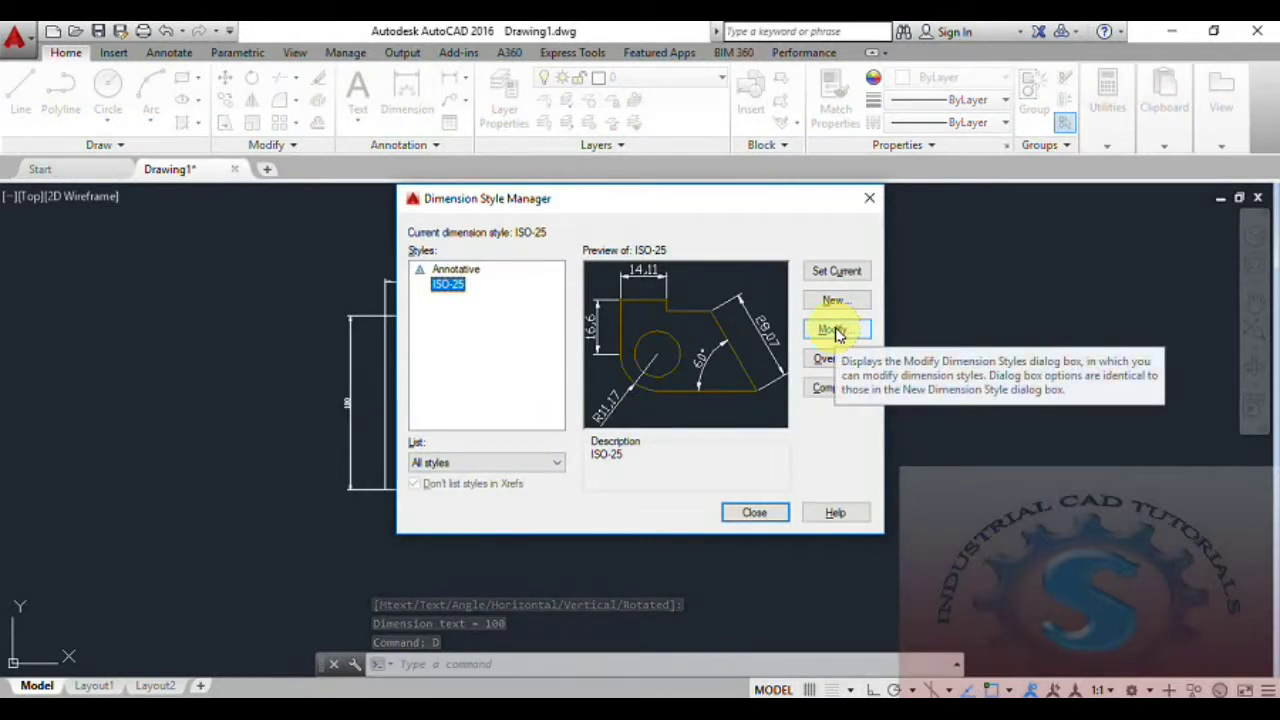
click(868, 198)
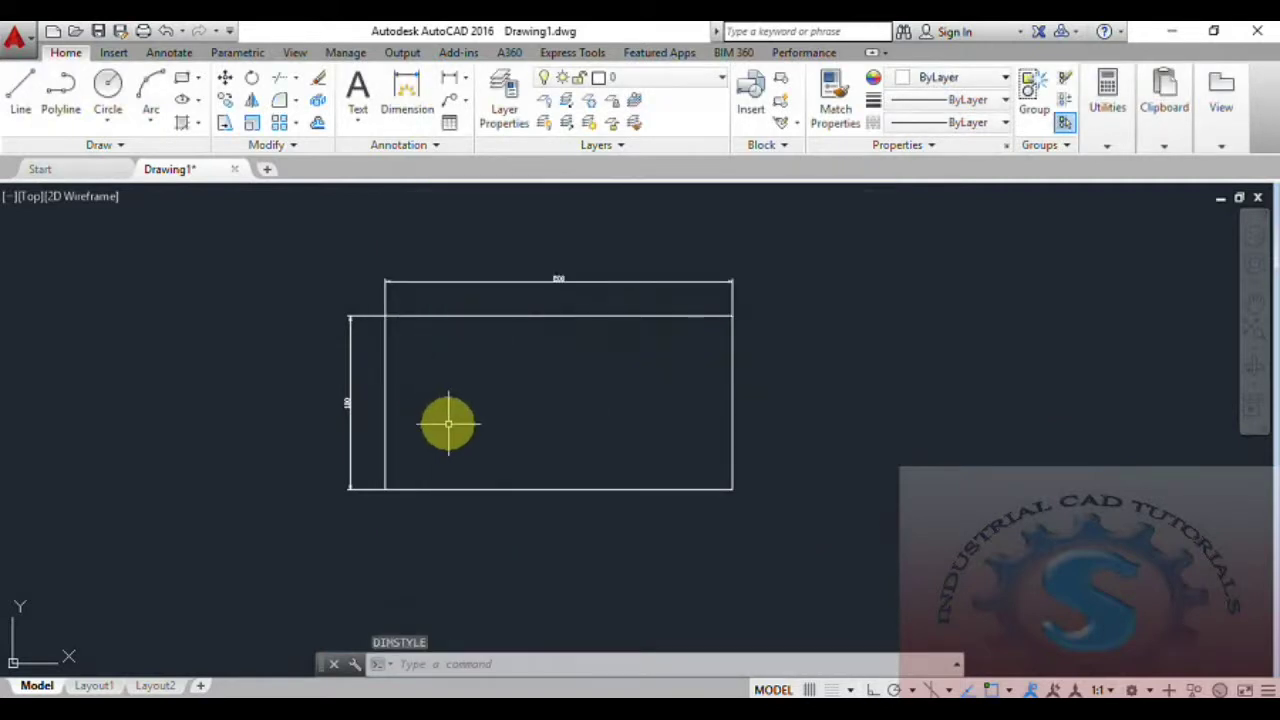
Delete the linear dimensions above and beside the rectangle
scroll(569, 285, up, 7)
scroll(566, 286, down, 5)
click(612, 316)
click(476, 209)
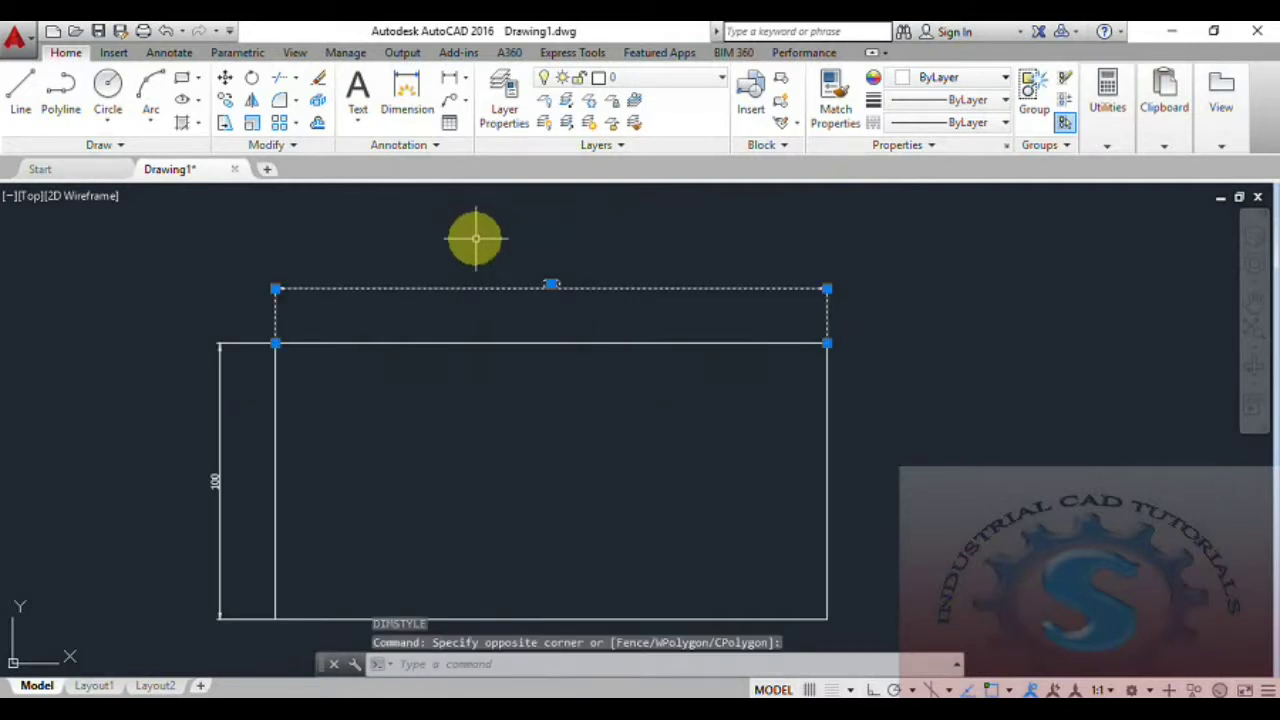
key(Delete)
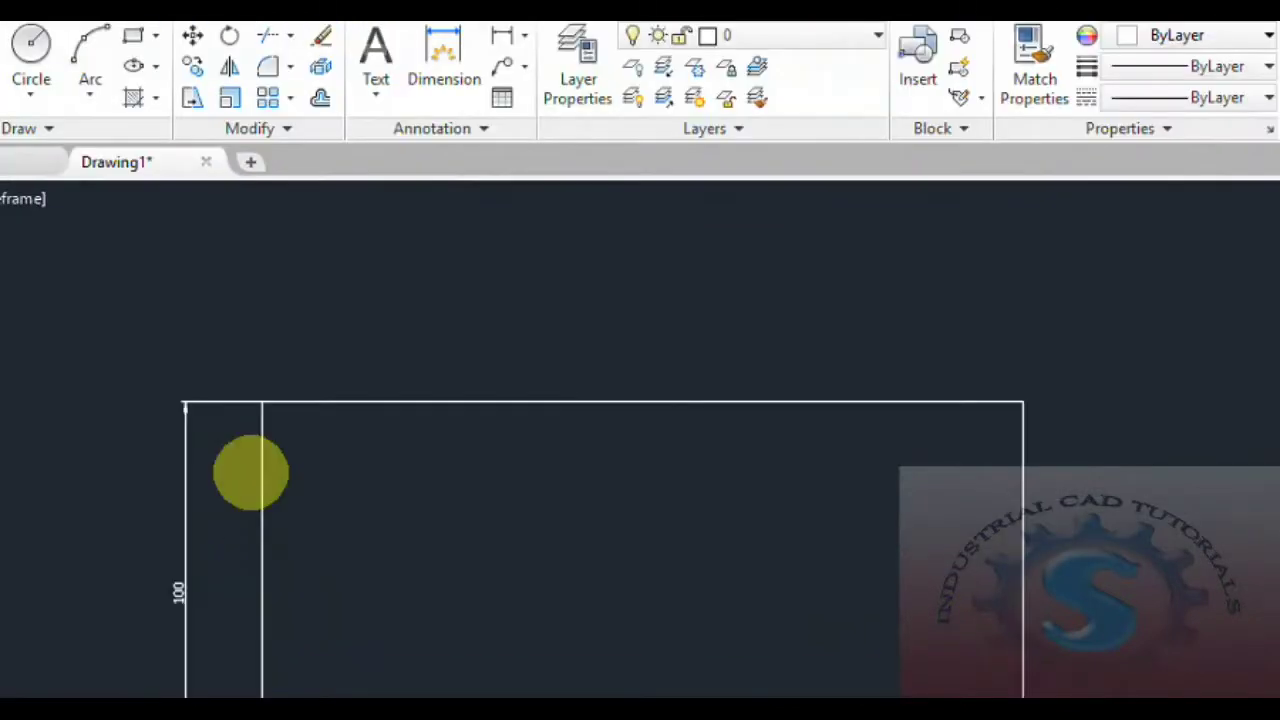
click(187, 488)
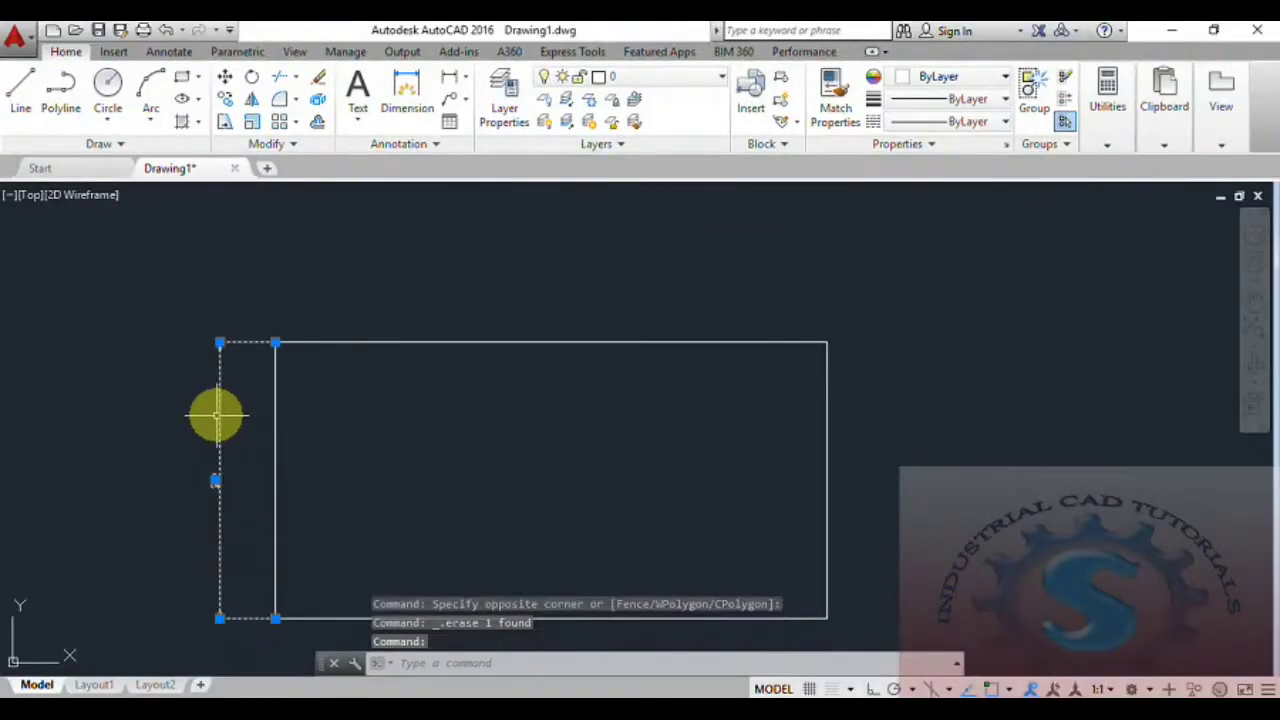
key(Delete)
Fillet the rectangle's lower-left corner with a radius of 50
scroll(502, 462, down, 3)
middle_drag(502, 465, 495, 344)
scroll(451, 394, up, 3)
middle_drag(448, 402, 461, 455)
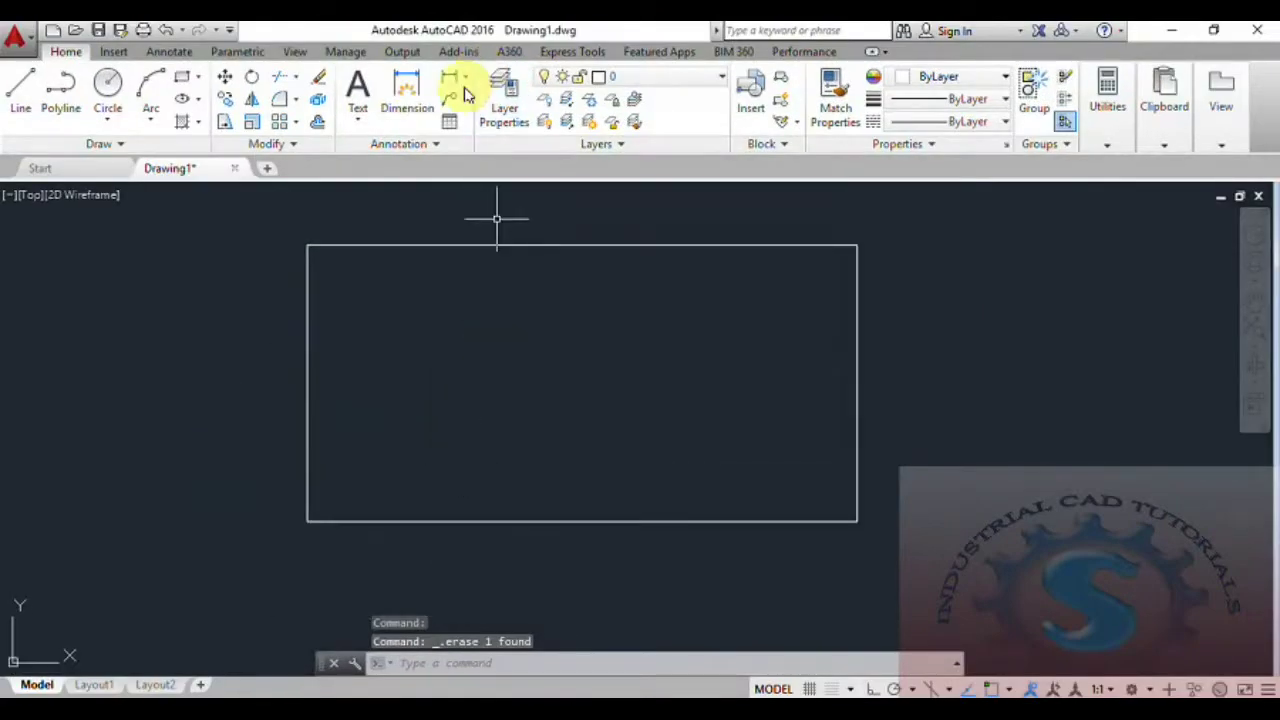
text(f)
key(Return)
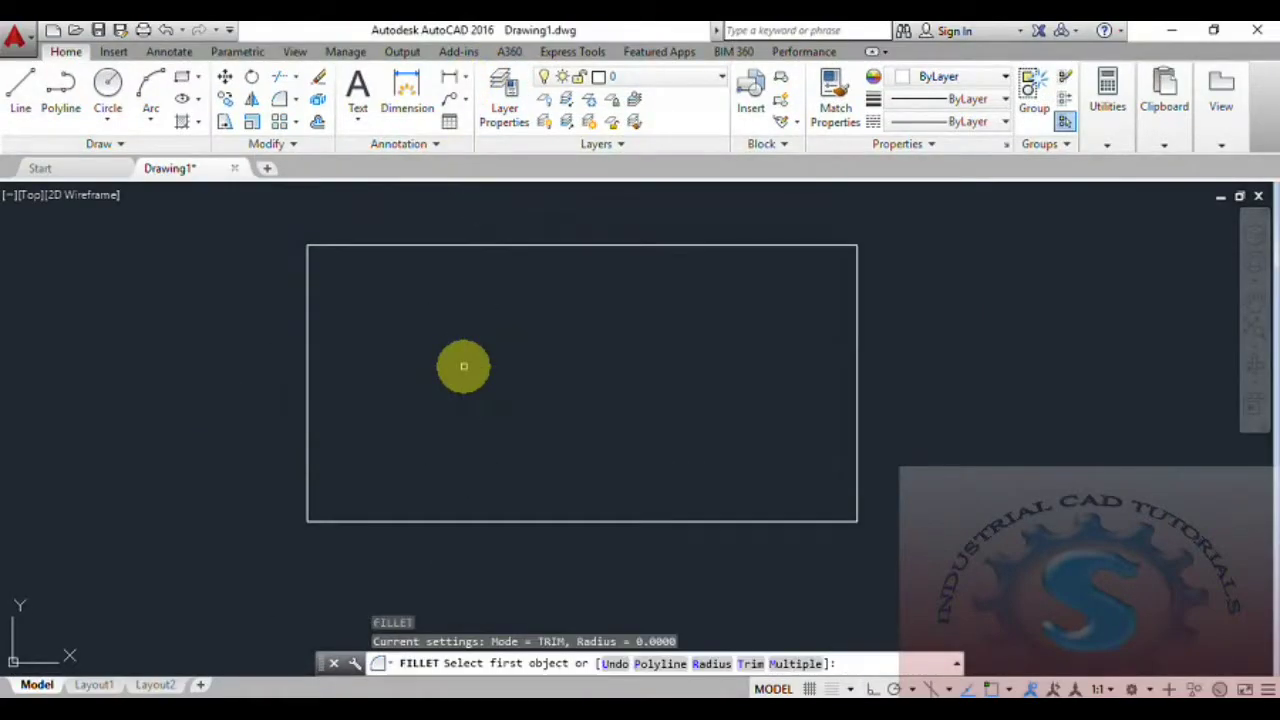
text(R)
key(Return)
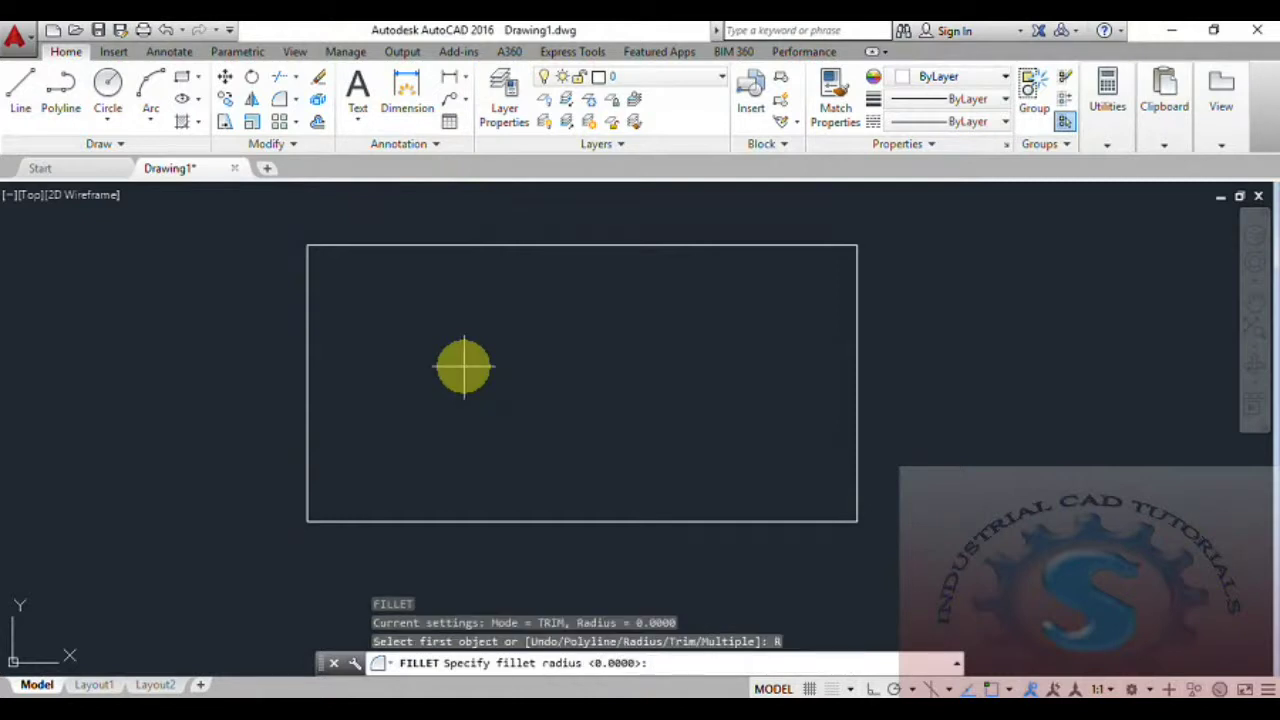
key(Return)
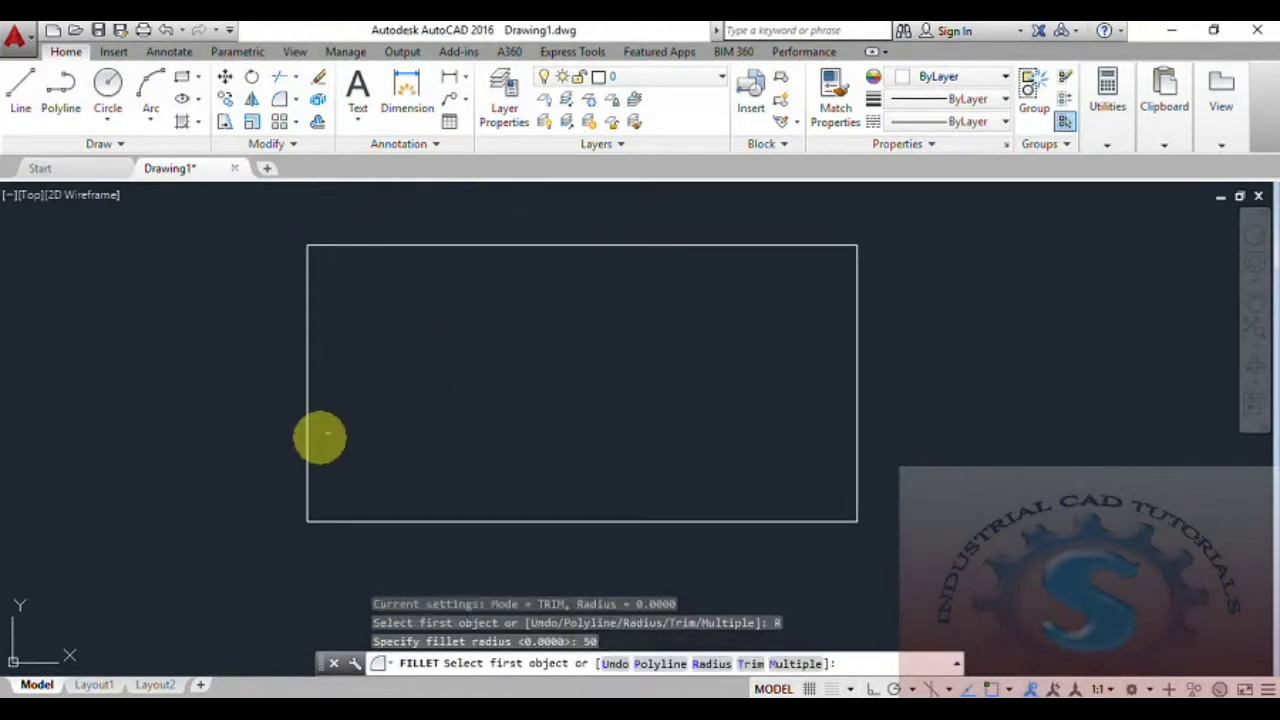
click(308, 440)
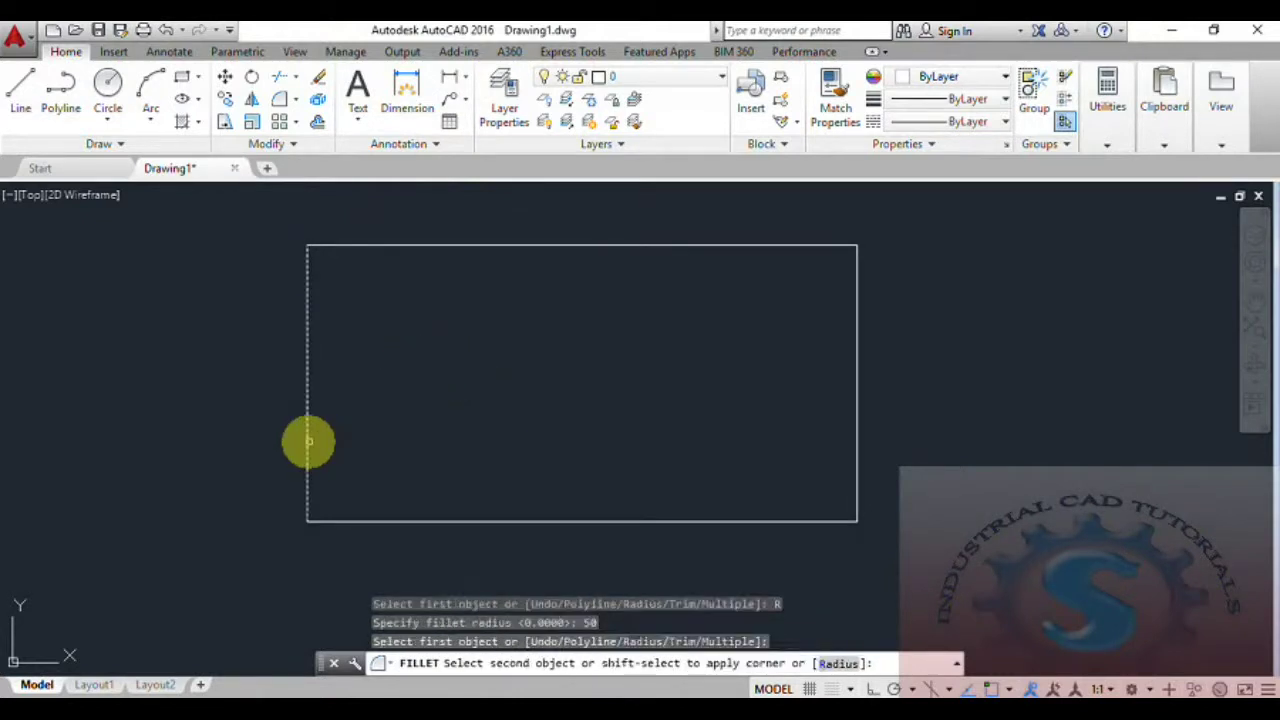
click(366, 520)
Add a linear dimension for the upper edge of the filleted rectangle, placed just above it
middle_drag(560, 415, 555, 422)
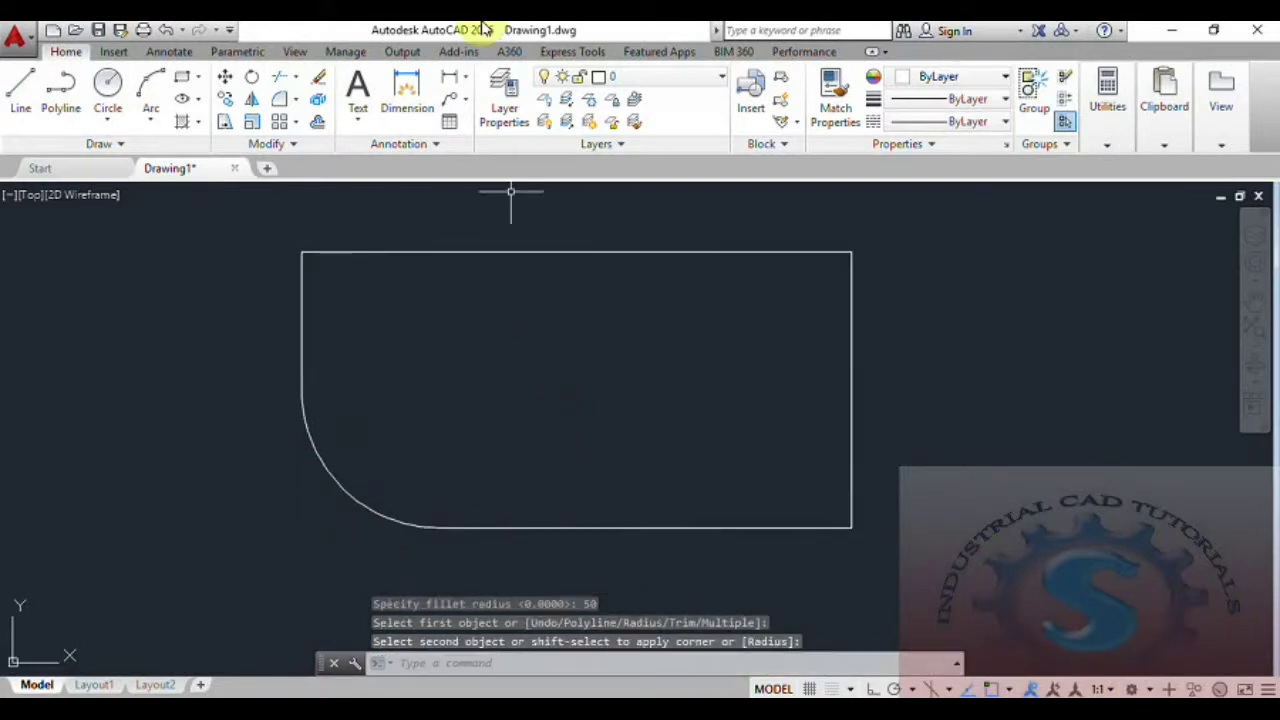
click(458, 82)
click(301, 252)
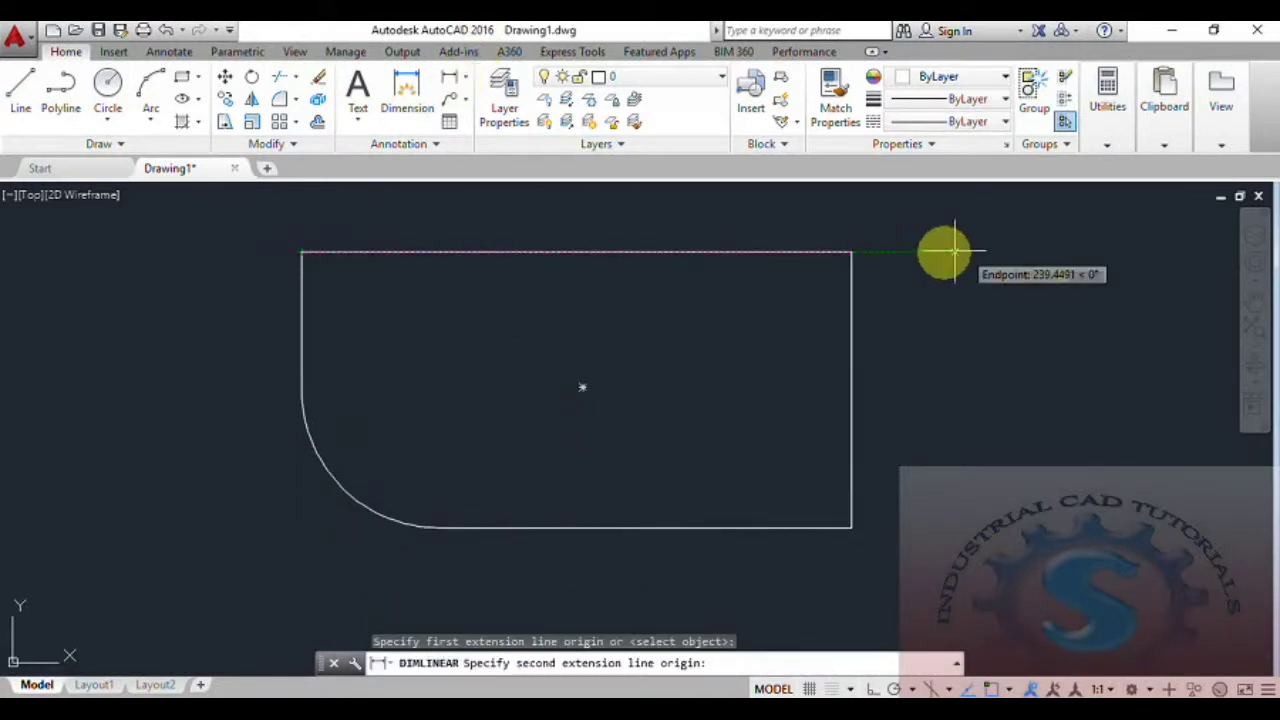
click(850, 251)
click(851, 218)
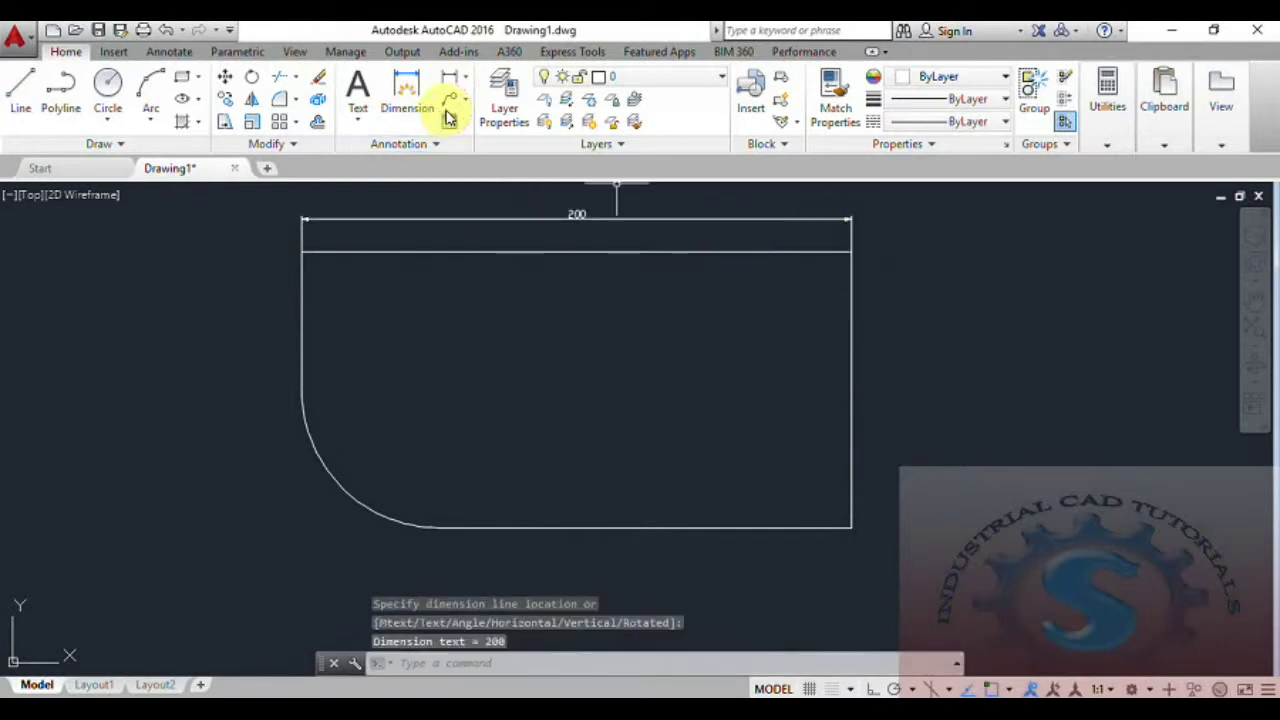
Dimension the filleted rectangle's height from its right corners, placing the dimension line outside the left edge
click(452, 82)
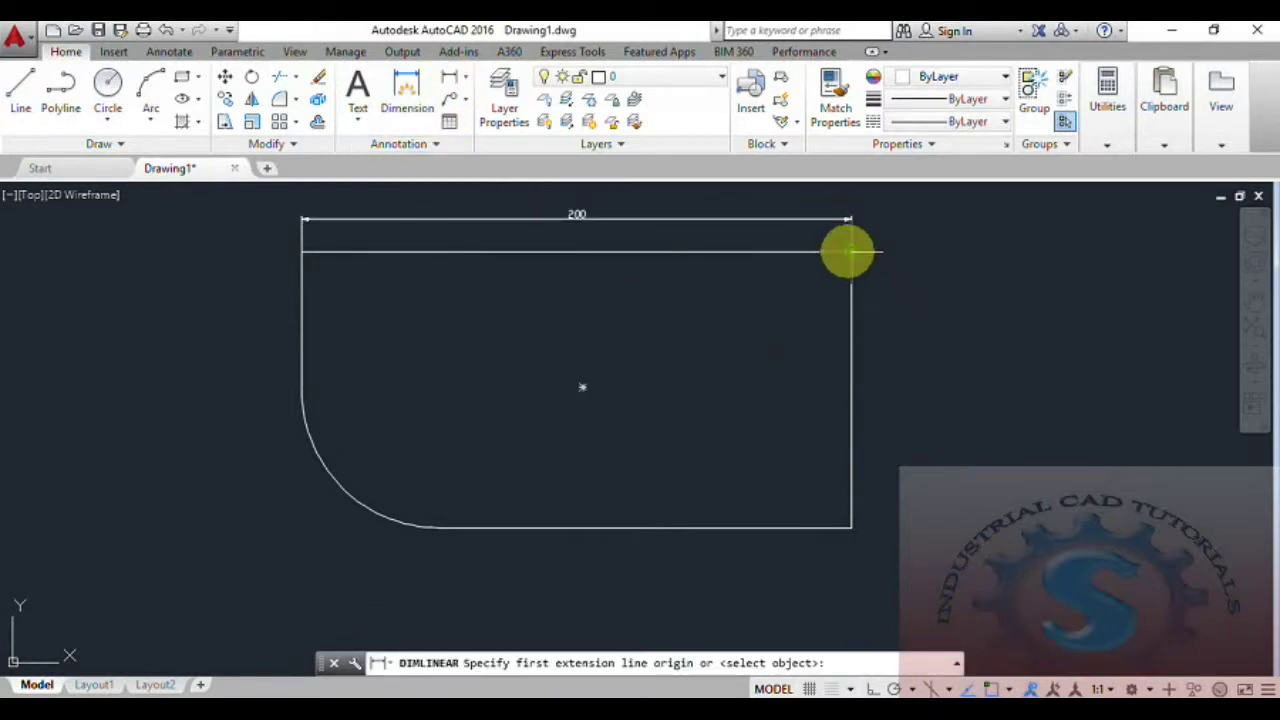
click(850, 251)
click(851, 527)
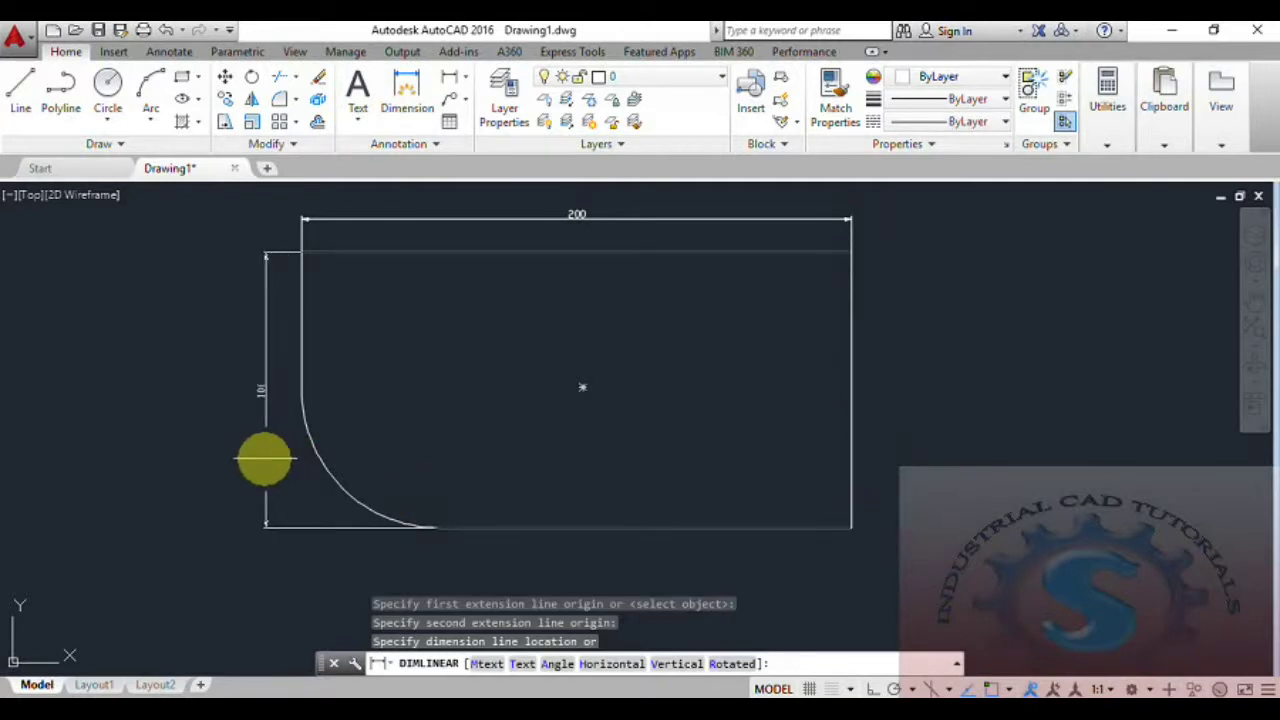
click(262, 458)
Add a radius dimension to the lower-left fillet arc, placing its text inside the rectangle
middle_drag(500, 419, 491, 428)
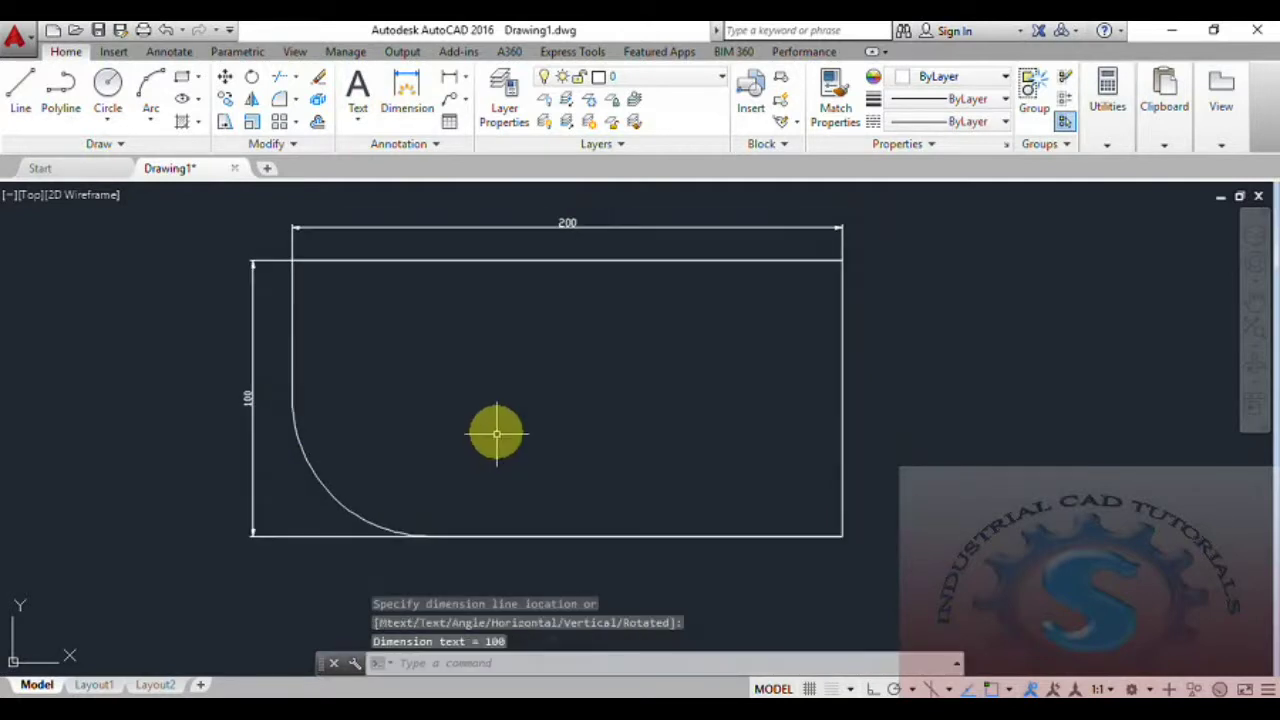
click(463, 82)
click(490, 260)
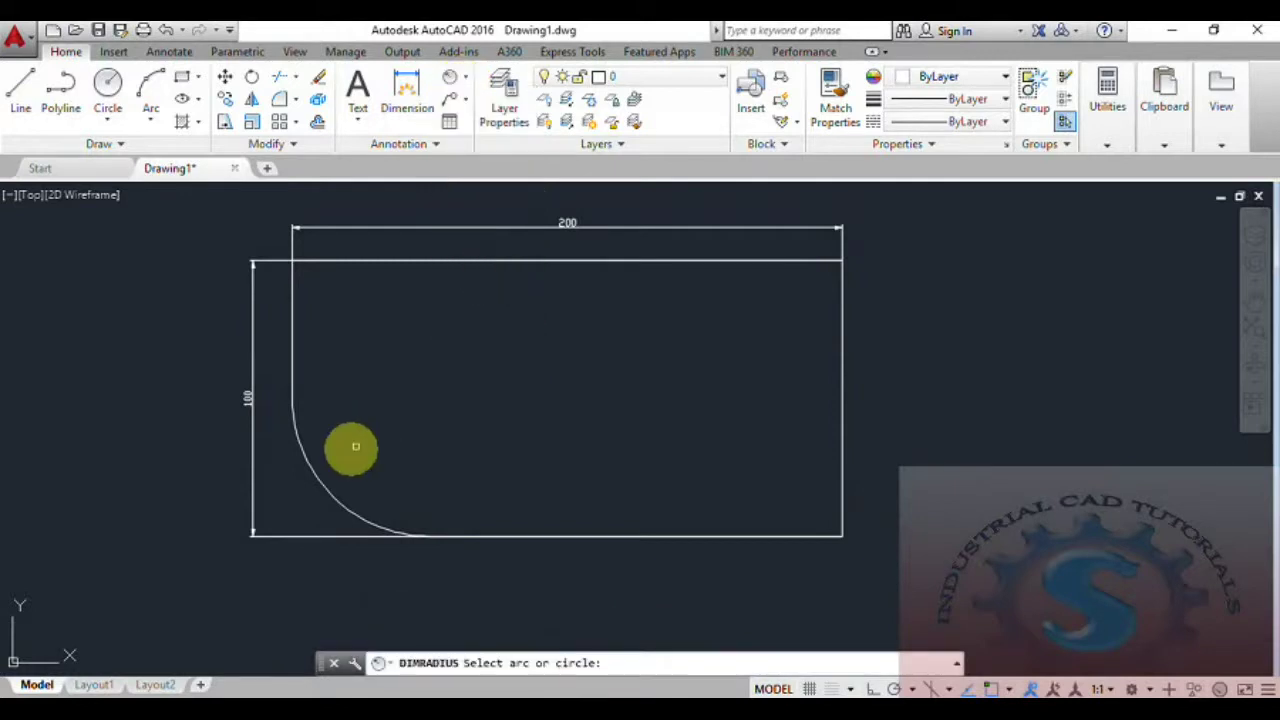
click(307, 472)
scroll(382, 423, up, 4)
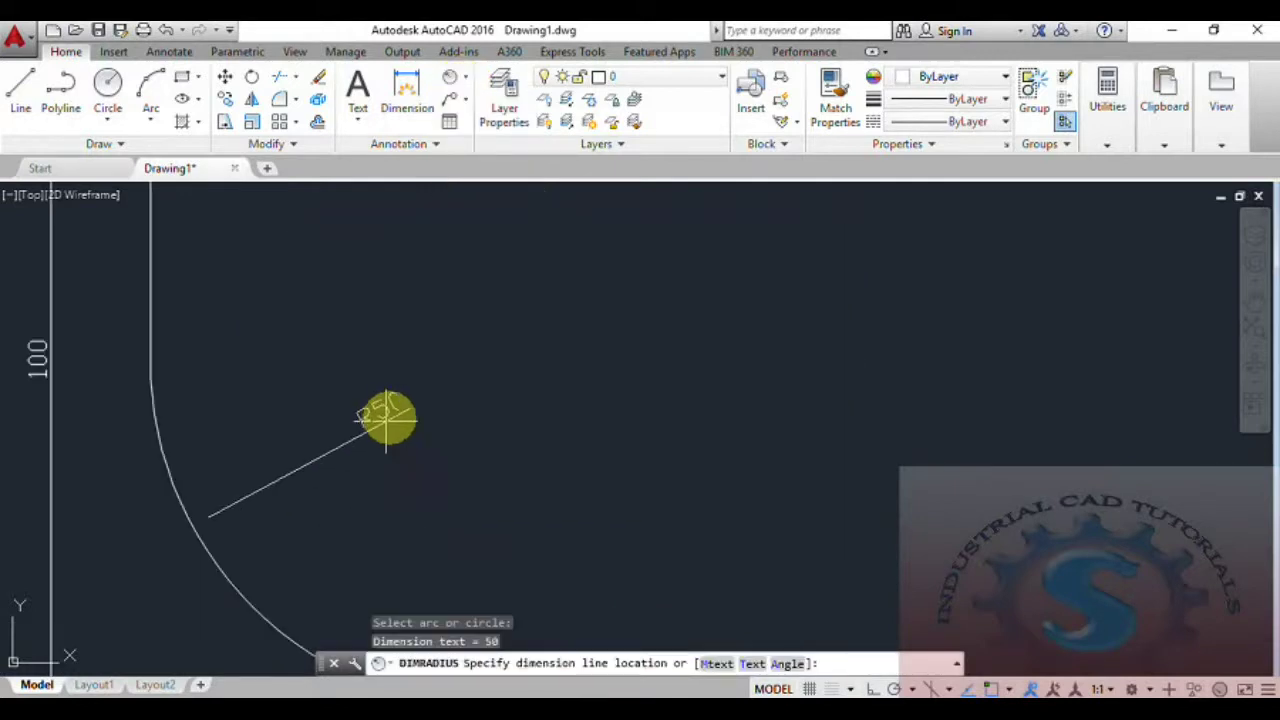
scroll(409, 396, down, 3)
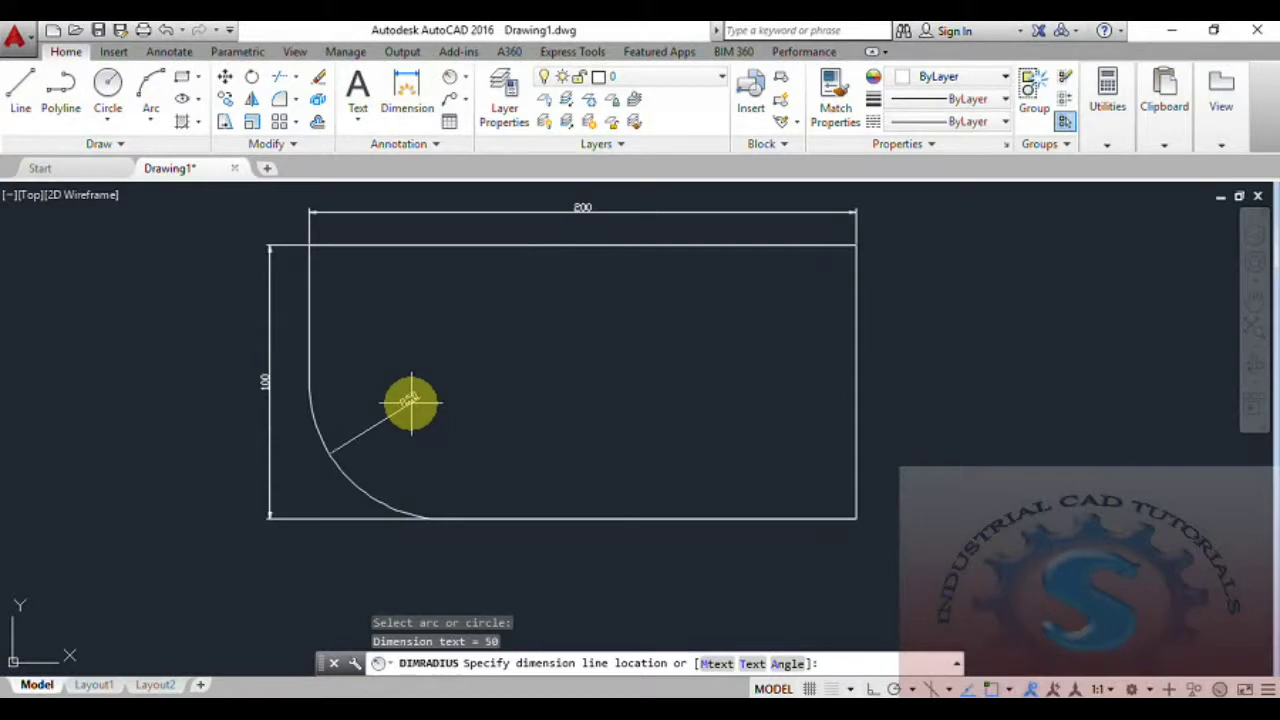
click(411, 400)
scroll(505, 441, down, 2)
middle_drag(505, 441, 399, 465)
scroll(395, 455, up, 2)
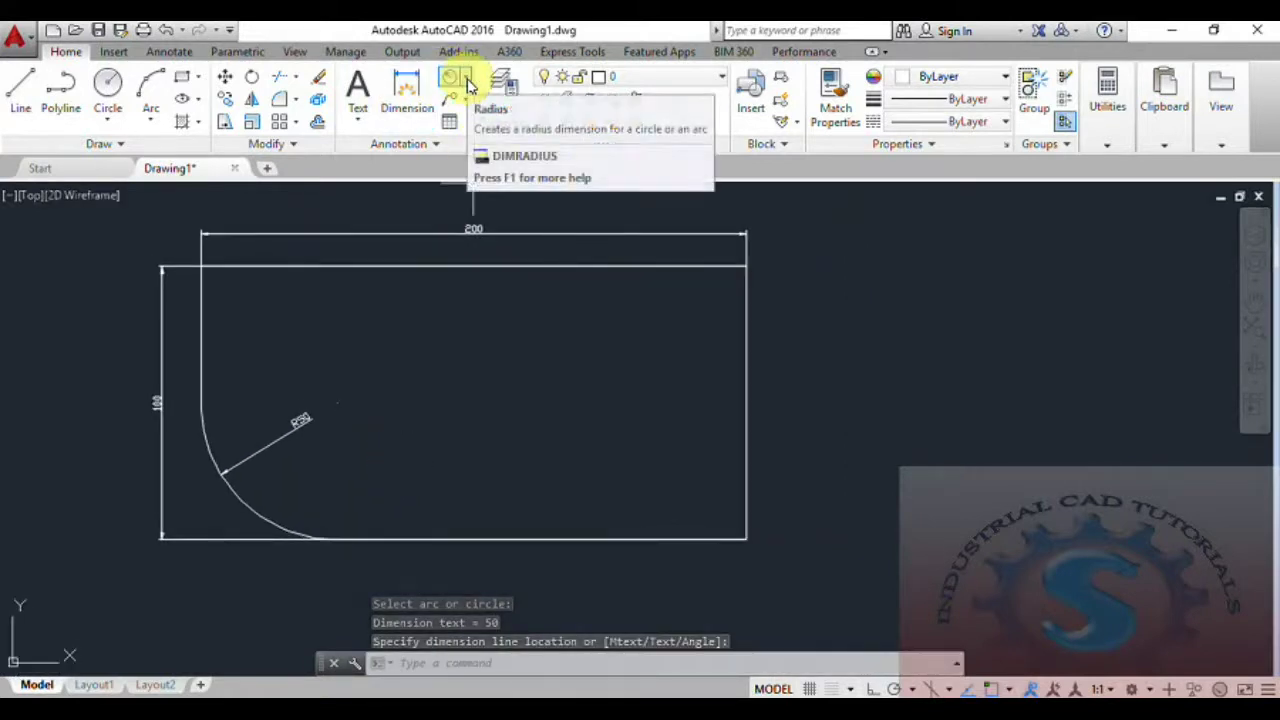
mouse_move(569, 395)
middle_down()
mouse_move(591, 386)
mouse_move(644, 408)
middle_up()
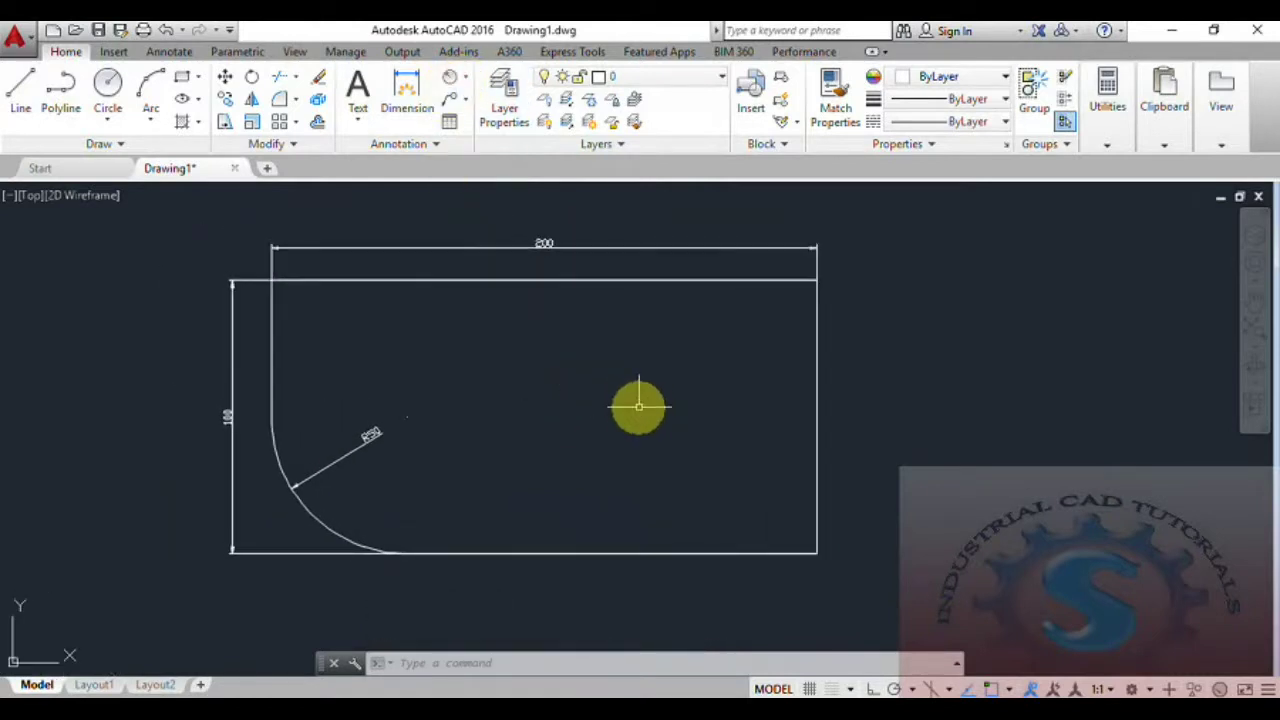
Open the ISO-25 dimension style for modification and set its text height to 6
key(Return)
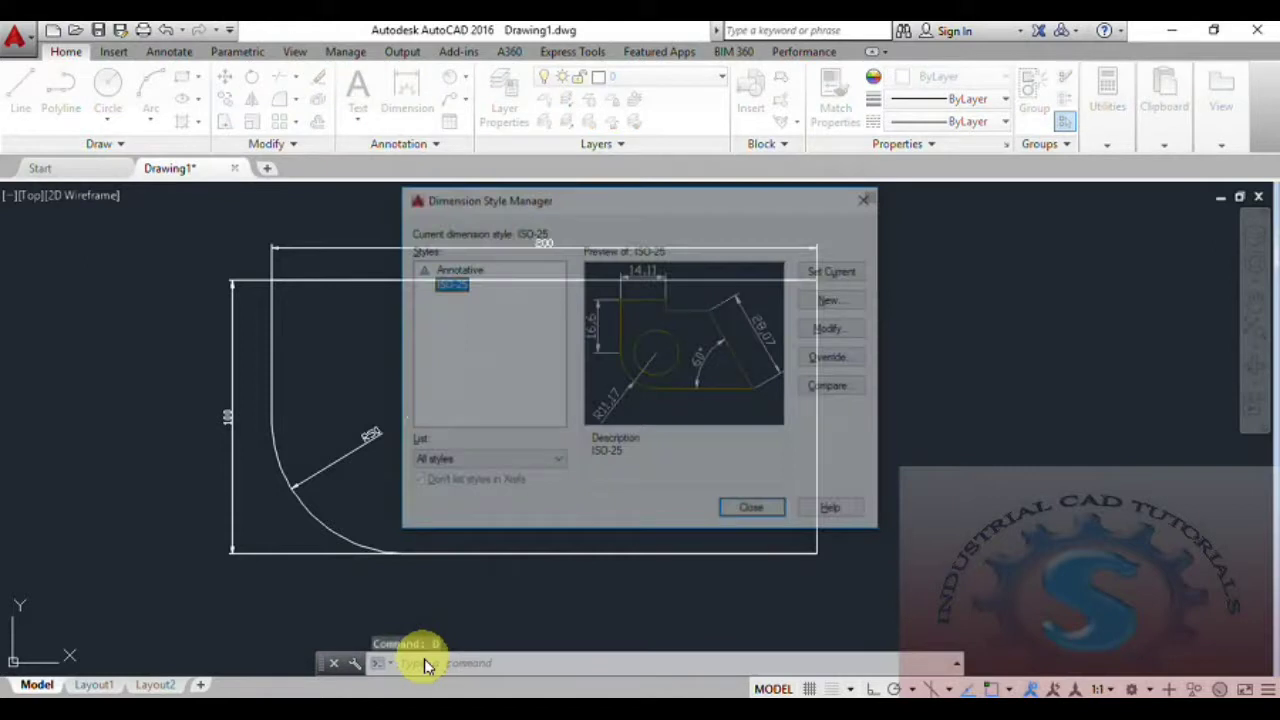
click(833, 333)
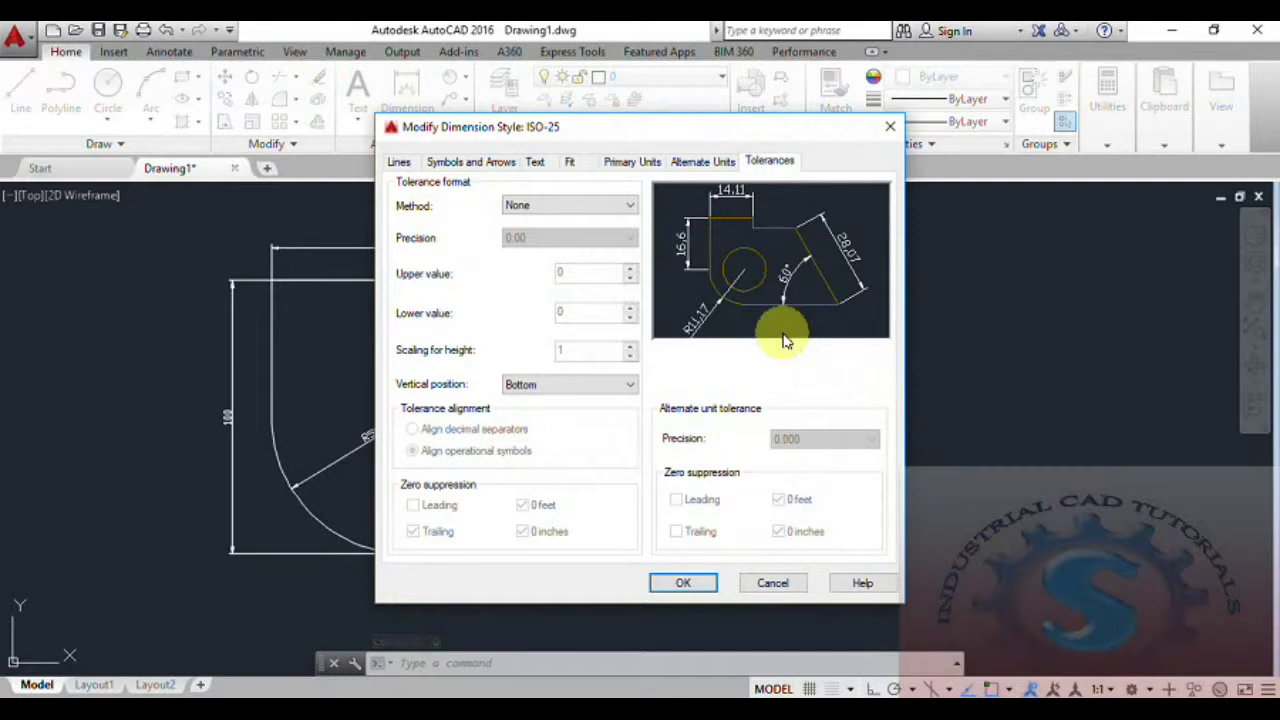
click(536, 162)
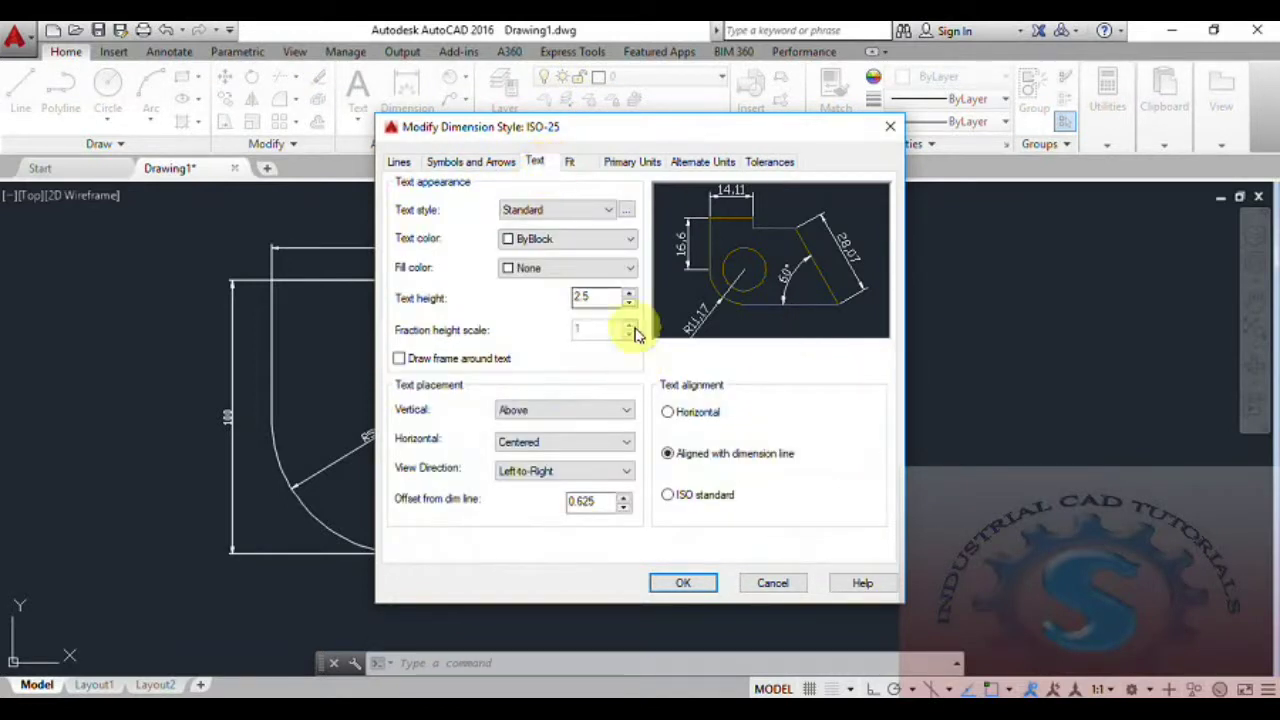
double_click(598, 297)
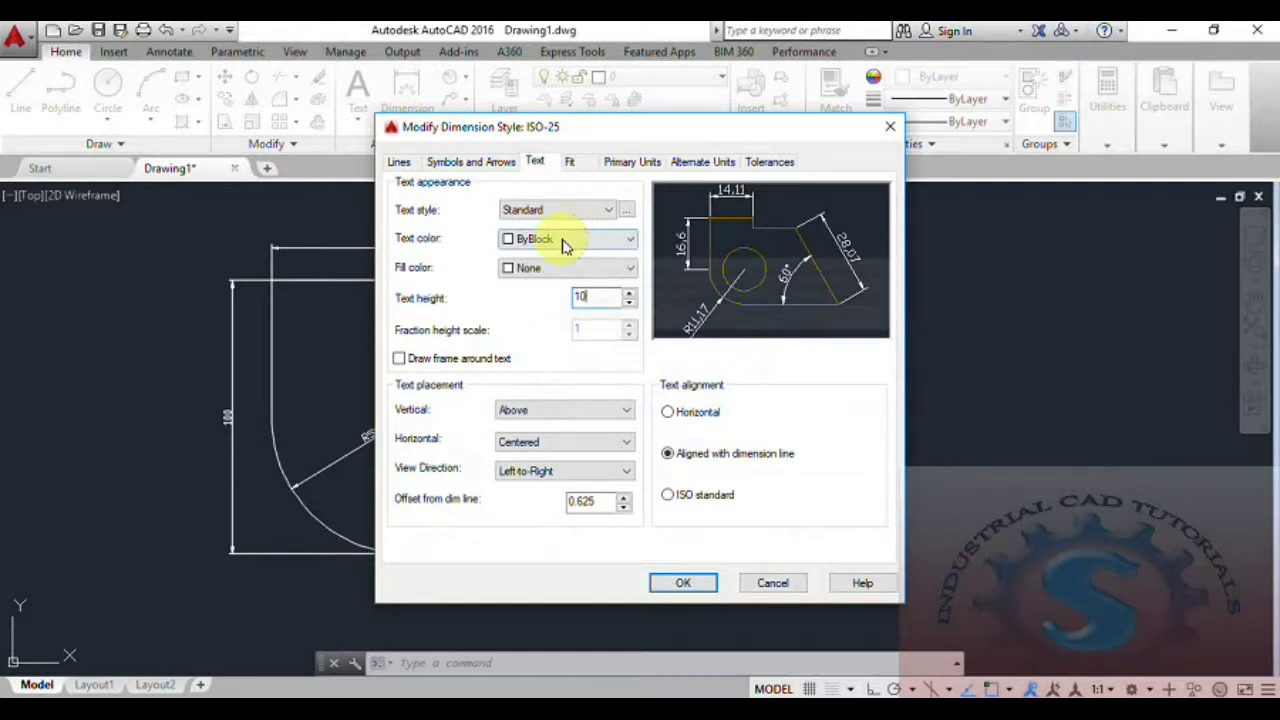
text(10)
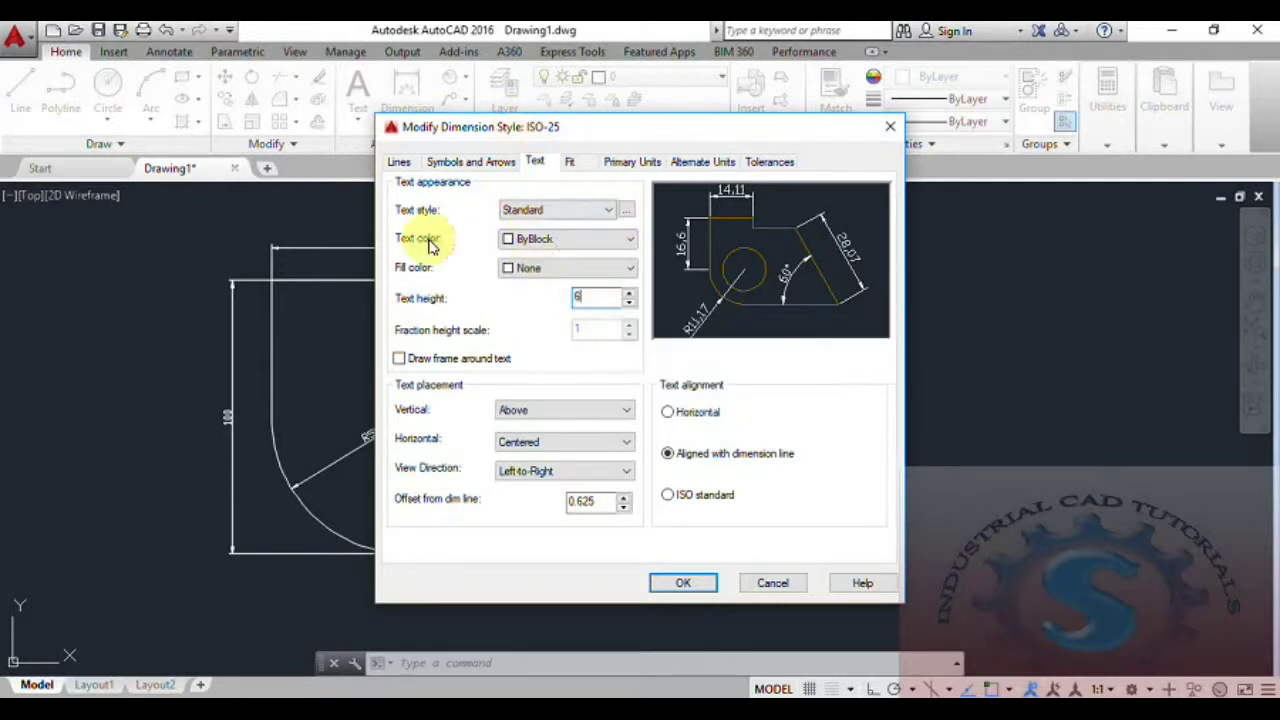
Set the arrow size of the ISO-25 dimension style to 5
click(474, 164)
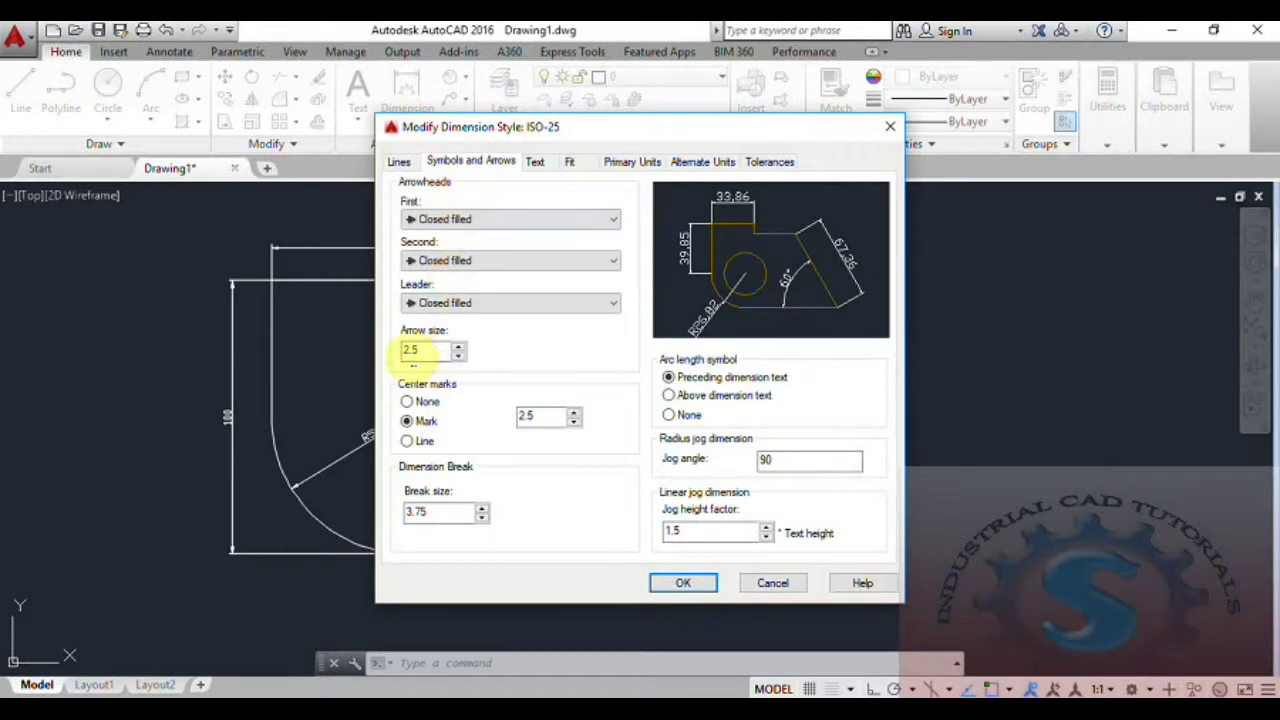
drag(415, 356, 393, 362)
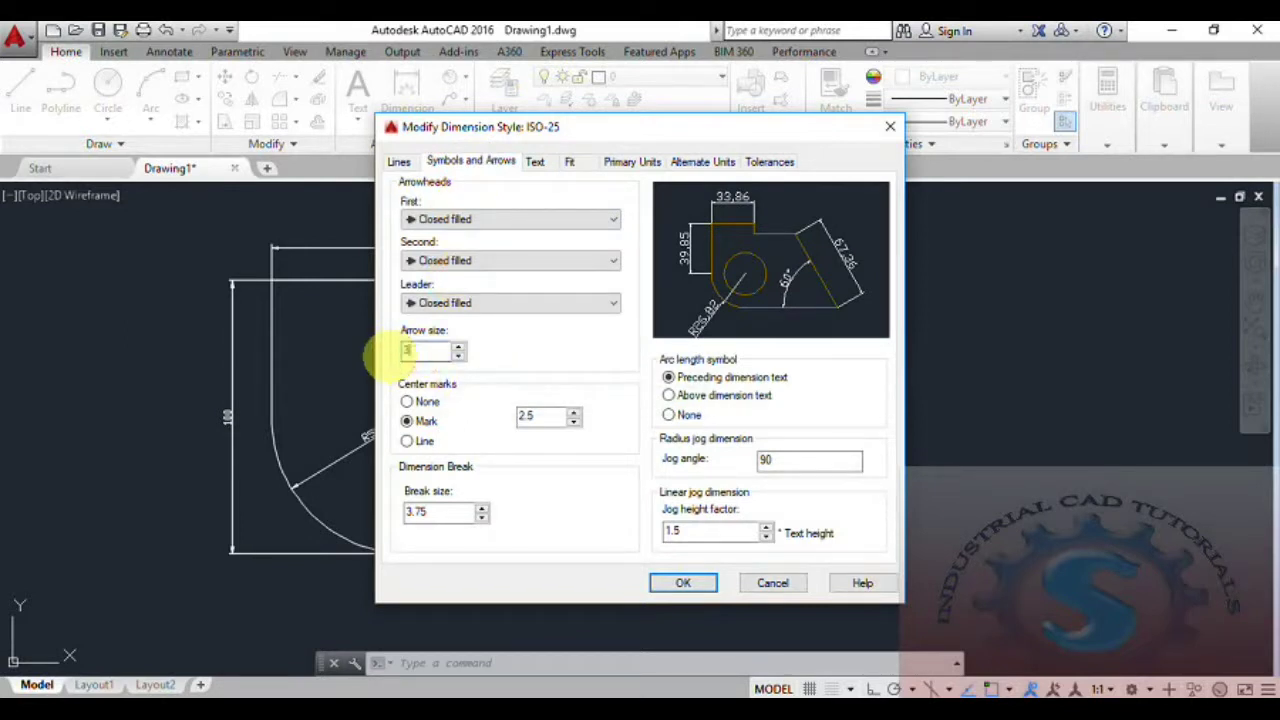
key(BackSpace)
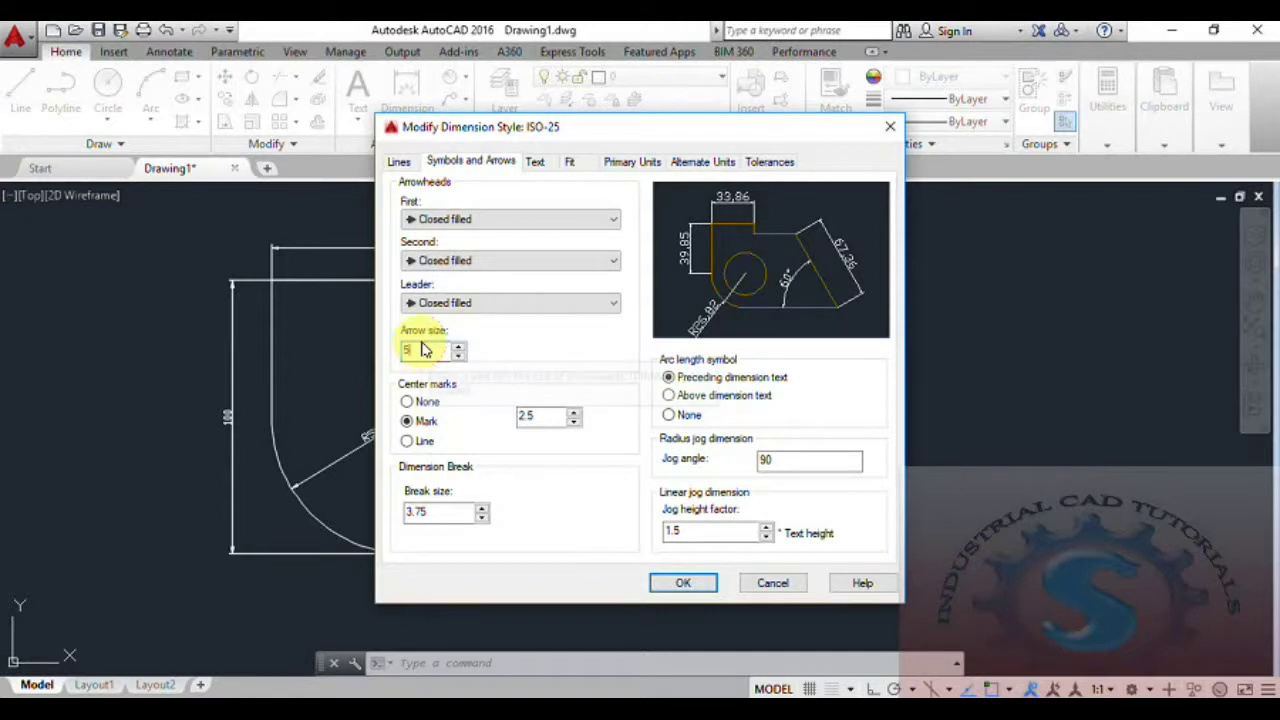
Set the ISO-25 text height to 8, apply the style changes and inspect the updated dimensions
click(533, 162)
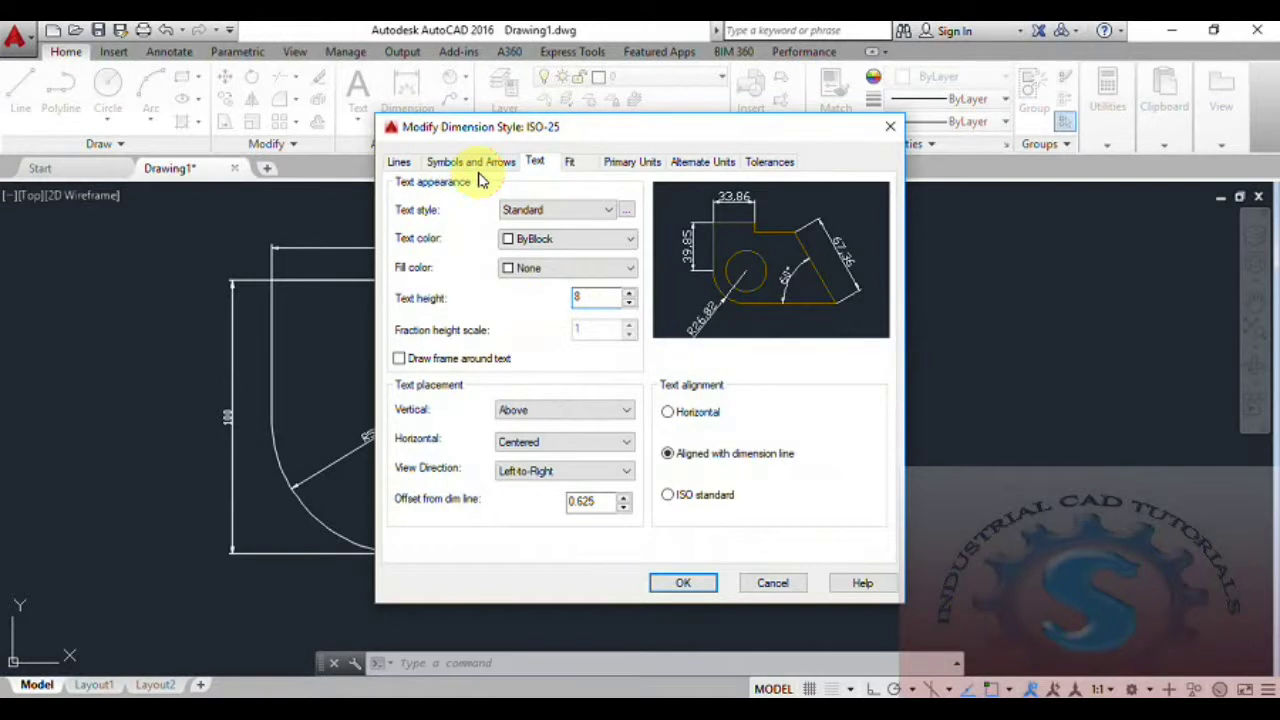
click(443, 163)
click(535, 163)
click(683, 583)
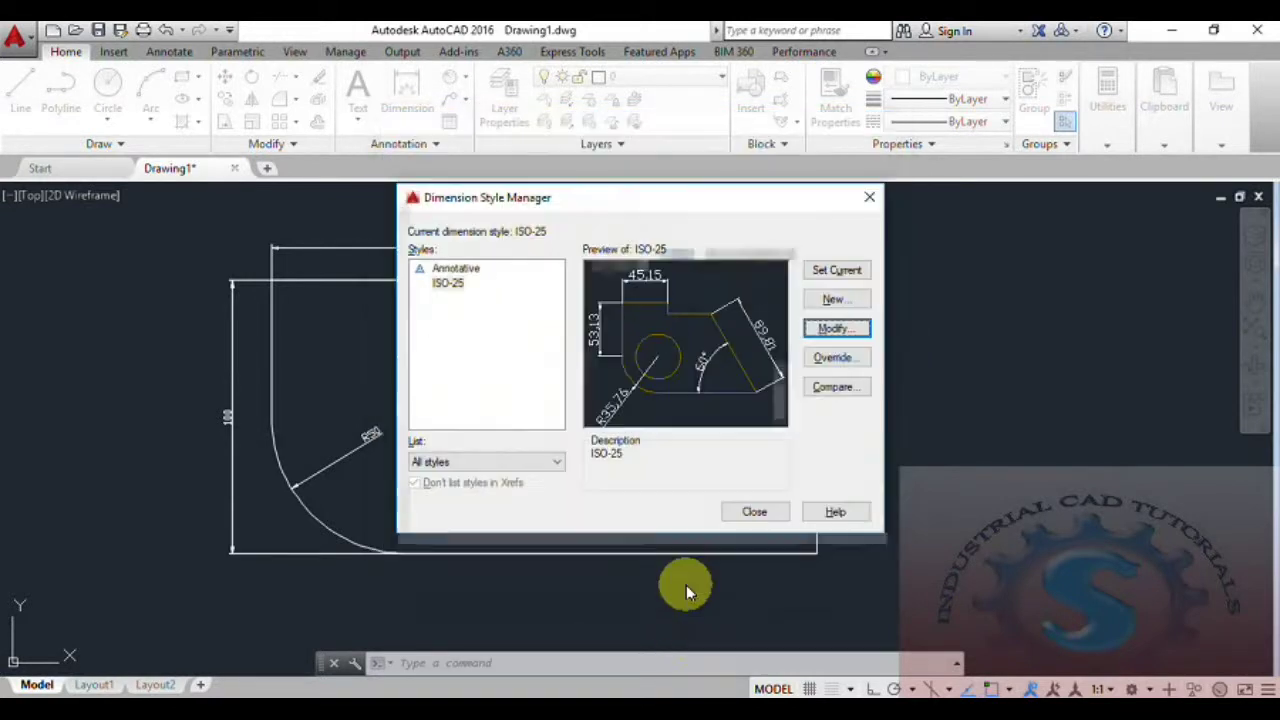
click(754, 512)
mouse_move(546, 446)
middle_down()
mouse_move(614, 494)
mouse_move(636, 463)
middle_up()
scroll(636, 463, up, 2)
scroll(636, 463, down, 2)
scroll(629, 468, up, 2)
scroll(629, 468, down, 2)
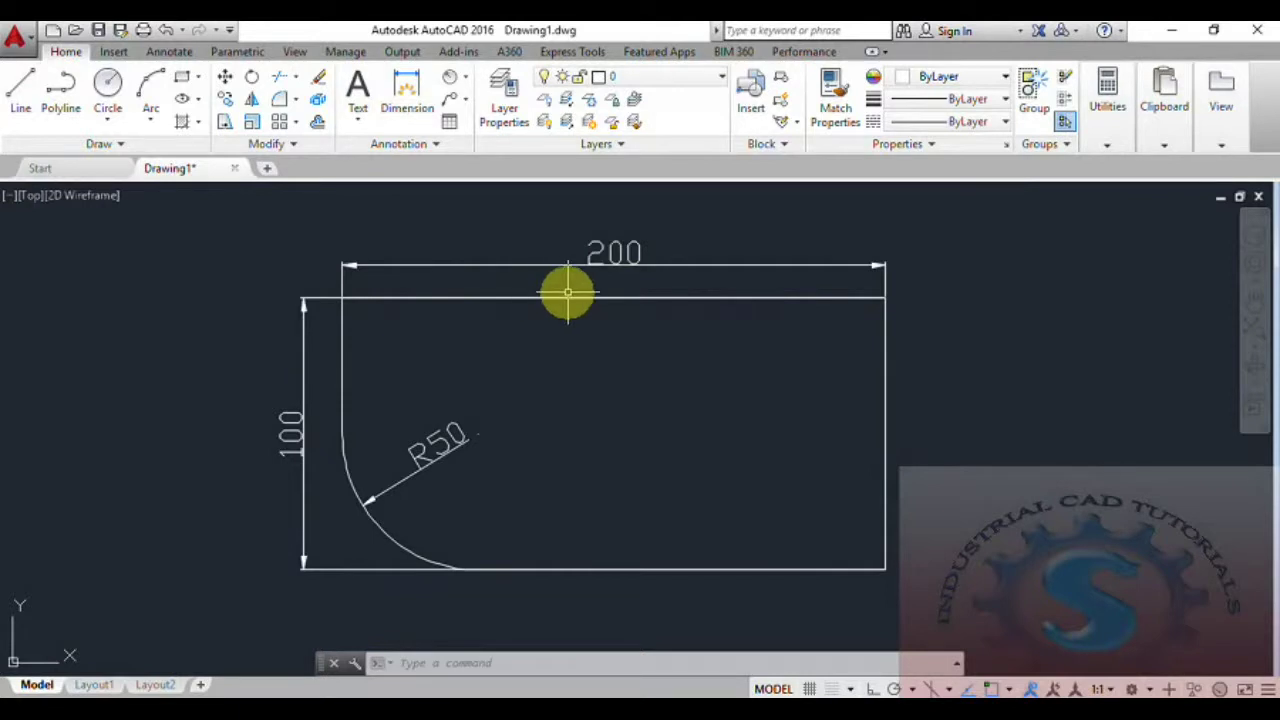
Increase the arrow size in the ISO-25 dimension style and apply it to the drawing's dimensions
text(D)
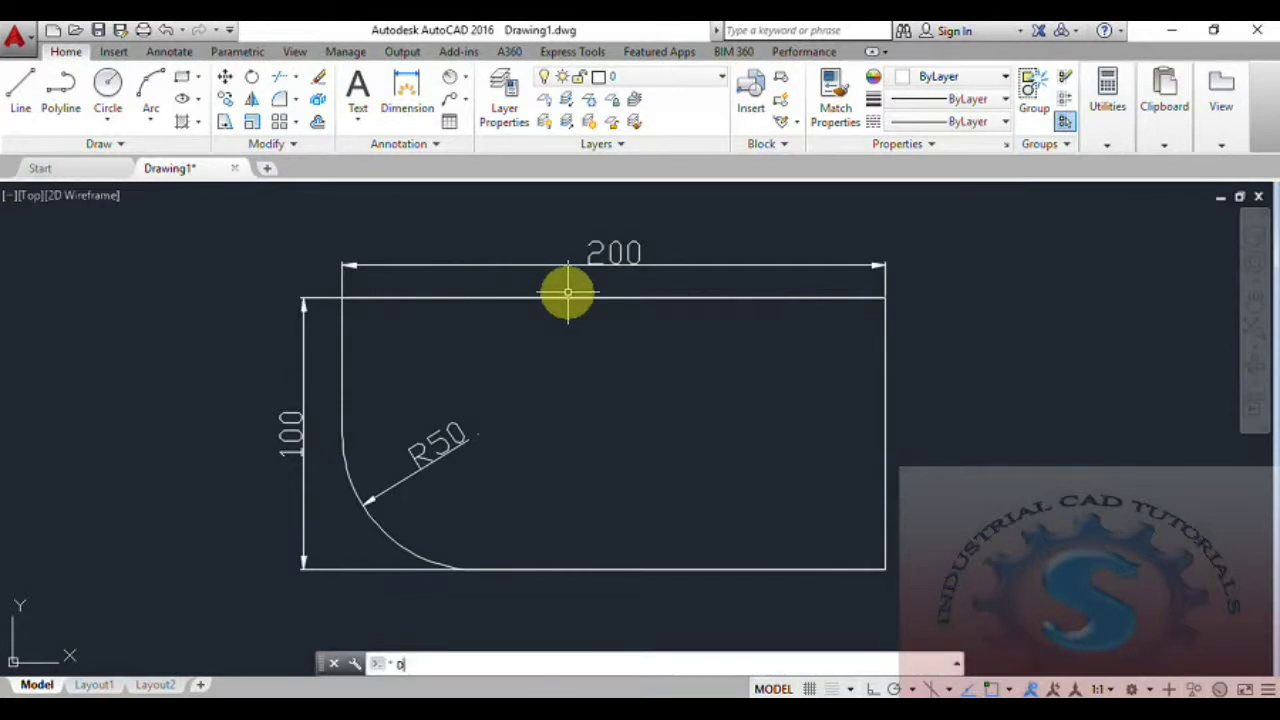
key(Return)
click(836, 329)
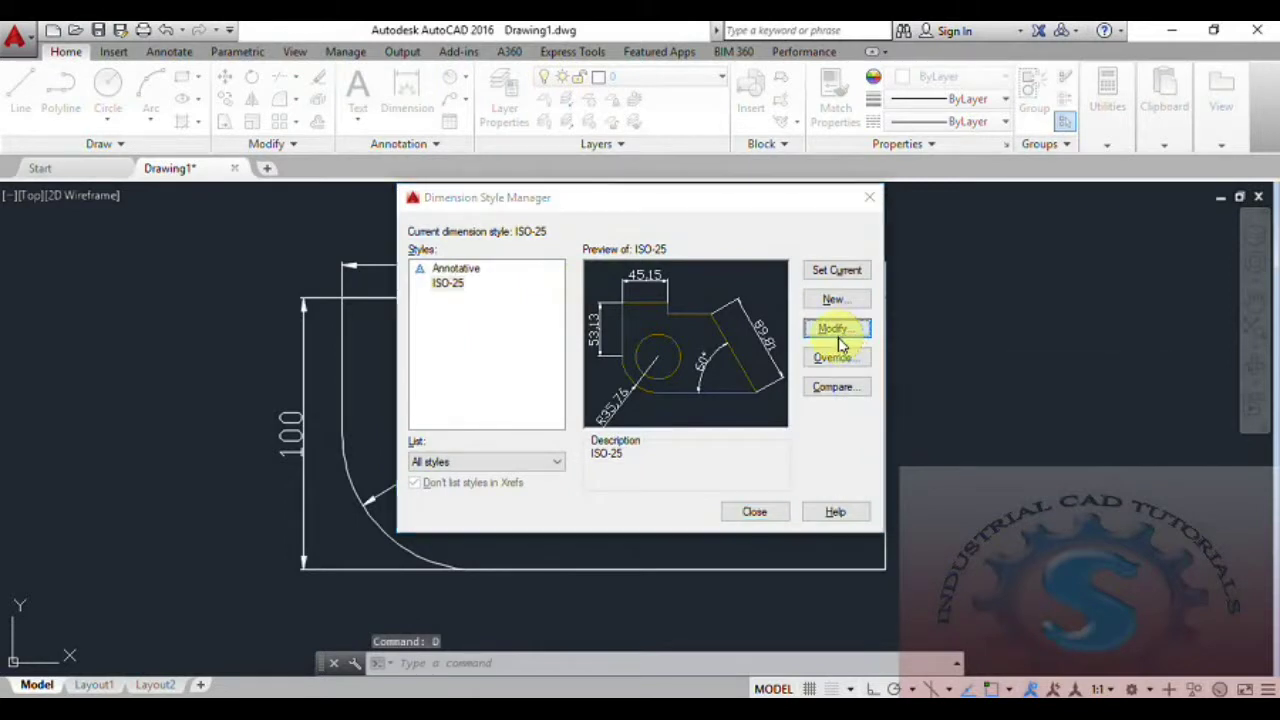
click(489, 162)
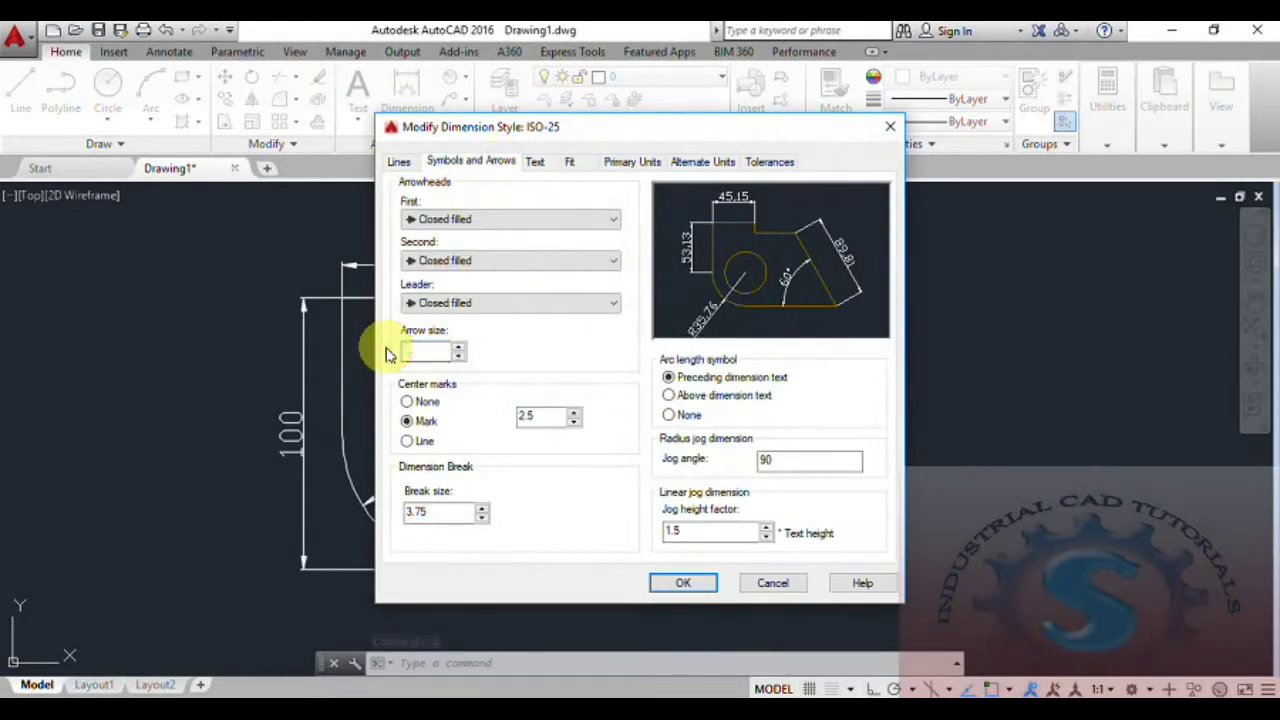
click(683, 583)
click(757, 512)
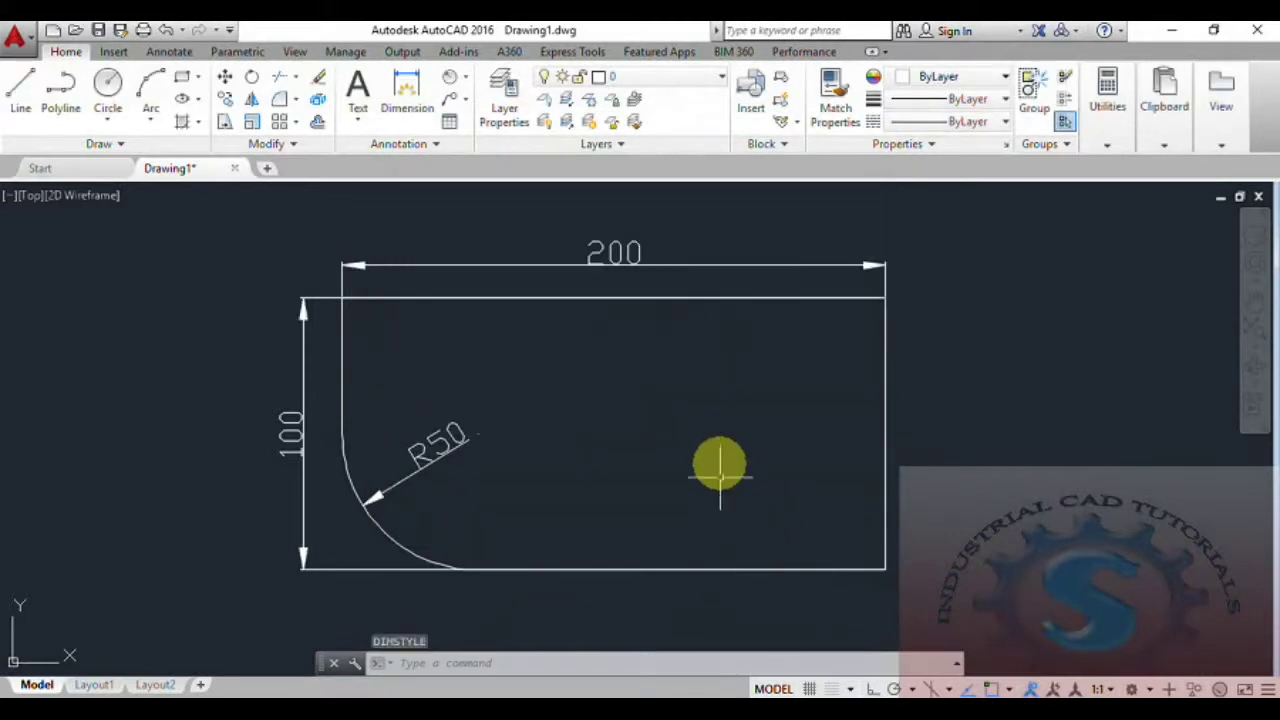
mouse_move(717, 460)
middle_down()
mouse_move(668, 481)
mouse_move(677, 460)
middle_up()
middle_drag(608, 504, 586, 494)
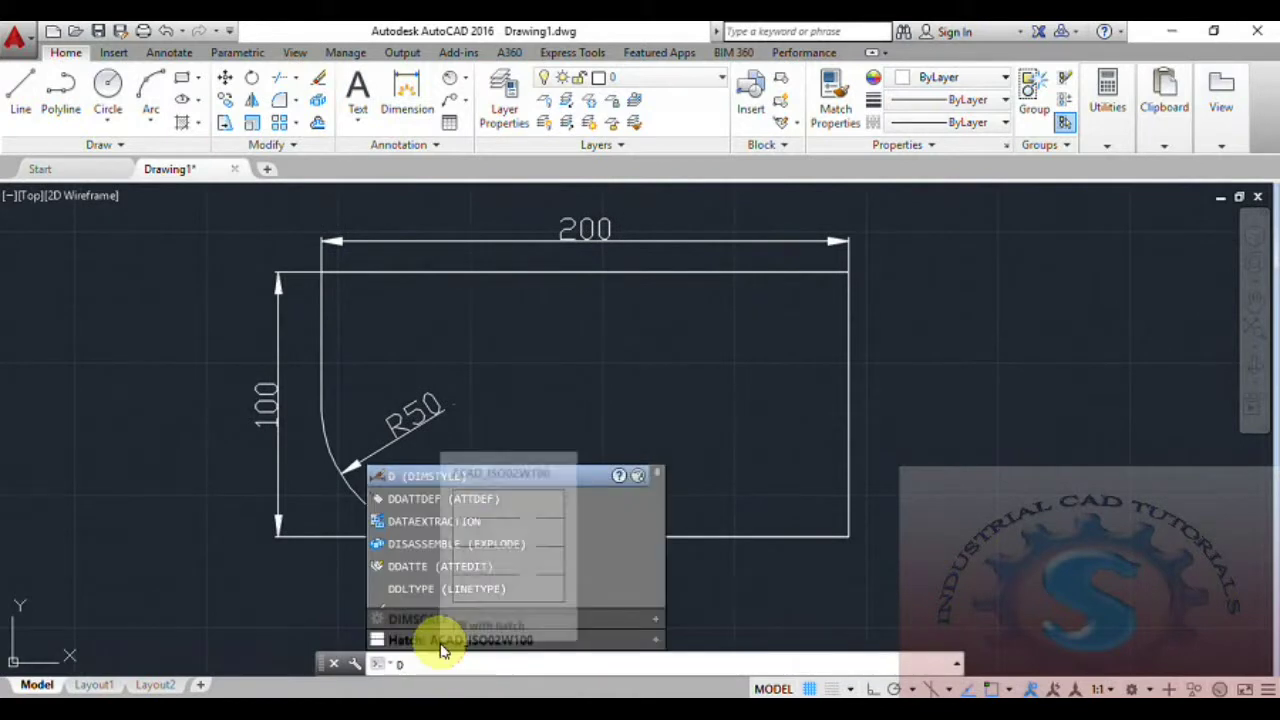
Move the vertical height dimension from the rectangle's left side to just outside its right edge
key(Escape)
key(Escape)
click(286, 418)
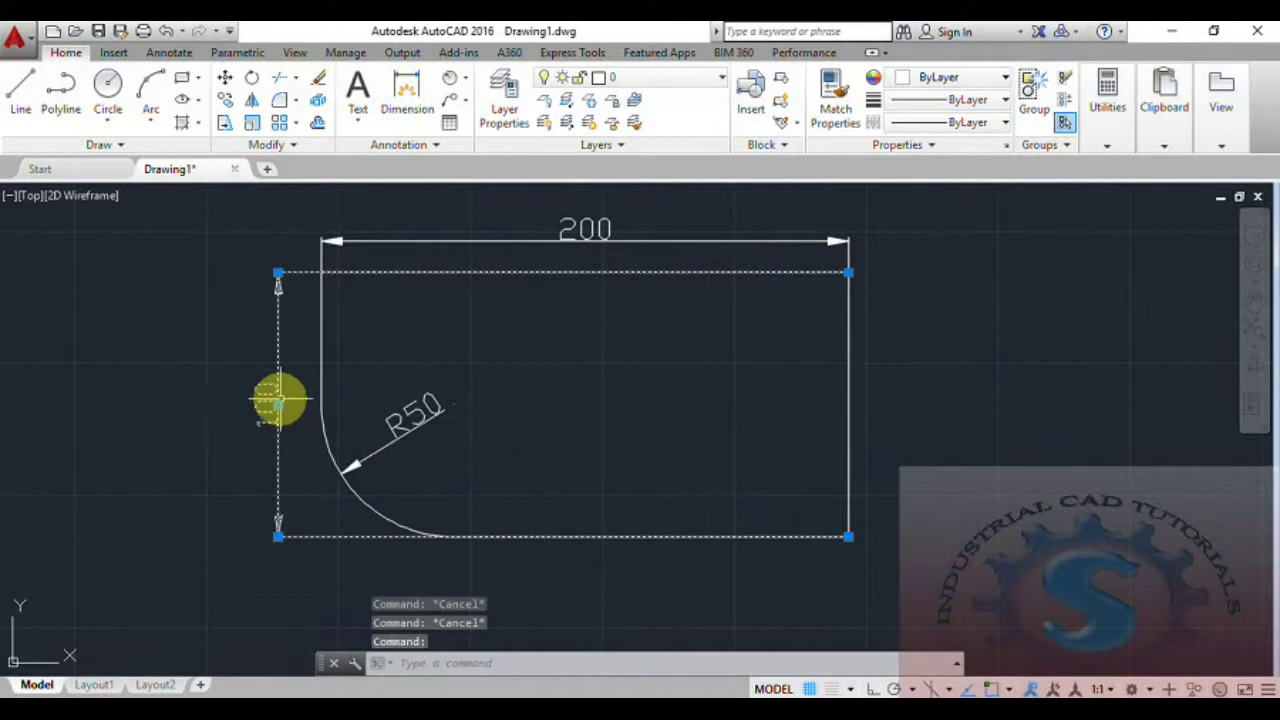
click(278, 404)
mouse_move(906, 426)
middle_down()
mouse_move(771, 409)
mouse_move(791, 423)
middle_up()
key(Escape)
mouse_move(728, 500)
middle_down()
mouse_move(654, 508)
mouse_move(692, 521)
middle_up()
click(749, 438)
click(735, 435)
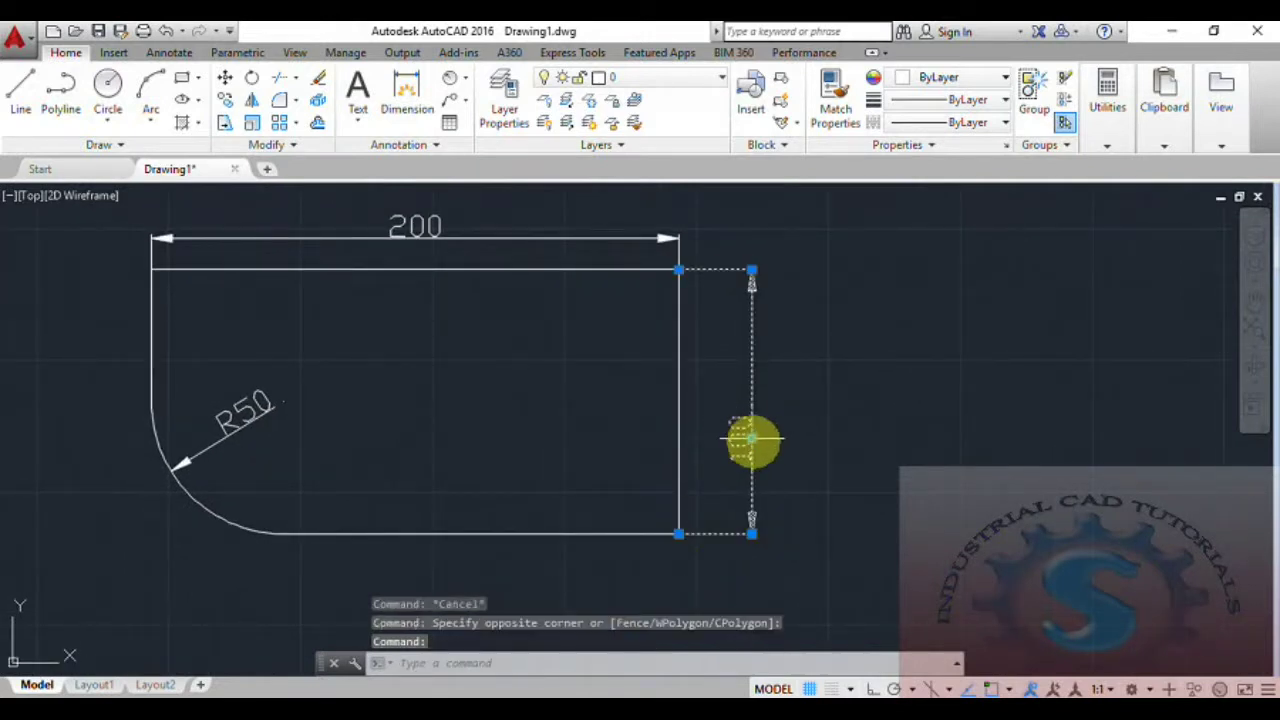
click(751, 440)
click(752, 403)
key(Escape)
Open the ISO-25 dimension style for modification and set the dimension line color to Red
mouse_move(766, 477)
middle_down()
mouse_move(751, 477)
mouse_move(757, 492)
middle_up()
text(p)
key(Return)
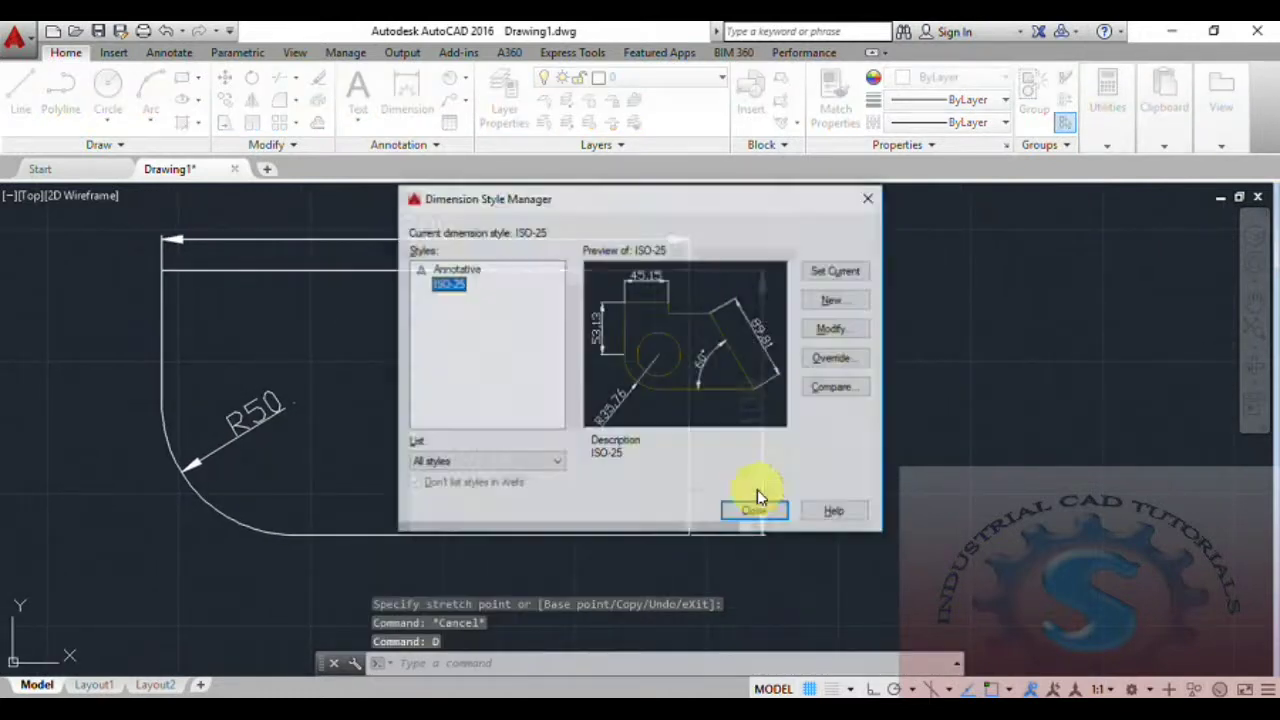
click(836, 330)
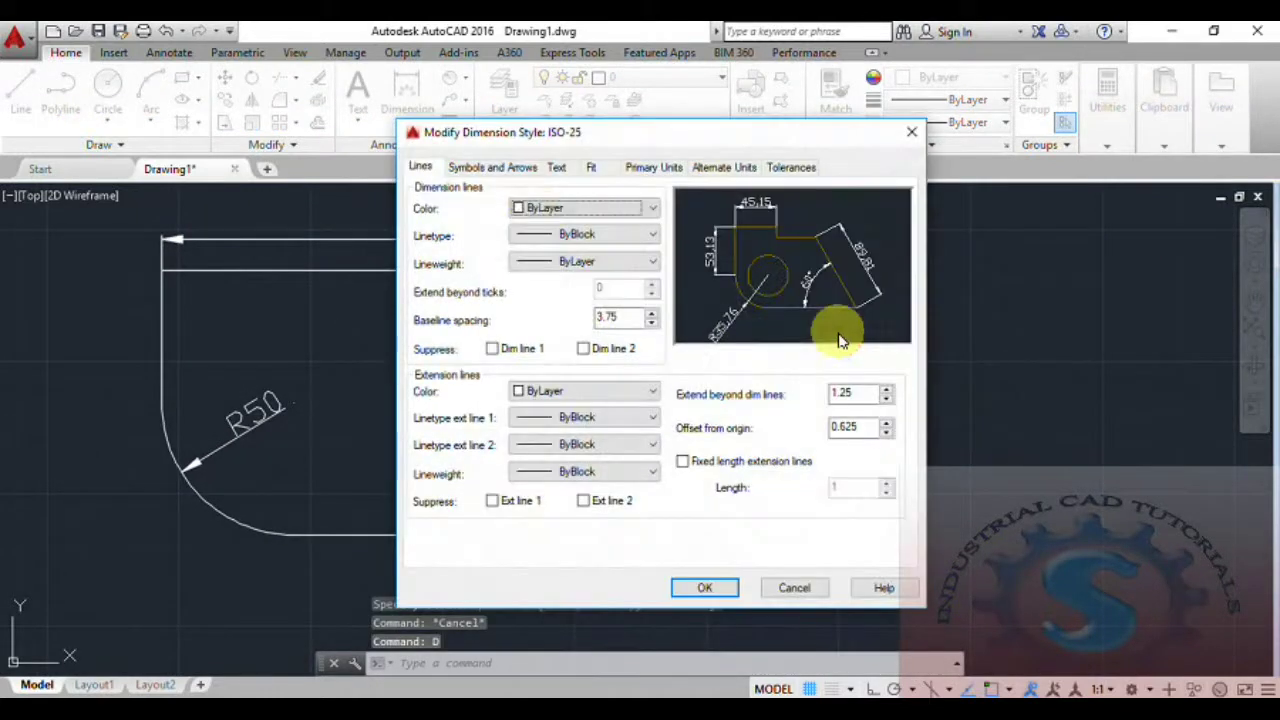
click(540, 208)
click(553, 256)
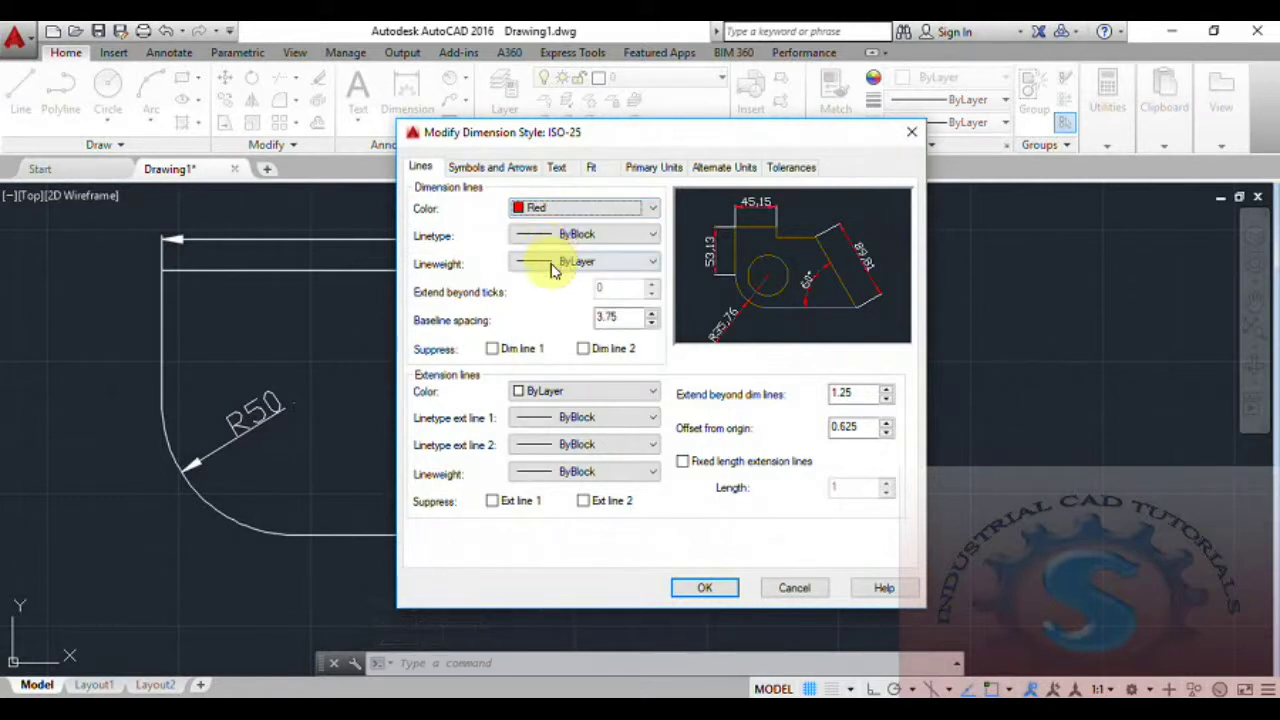
Set the dimension lines' lineweight to 0.30 mm with the ByBlock linetype and apply the style changes
click(552, 262)
click(571, 445)
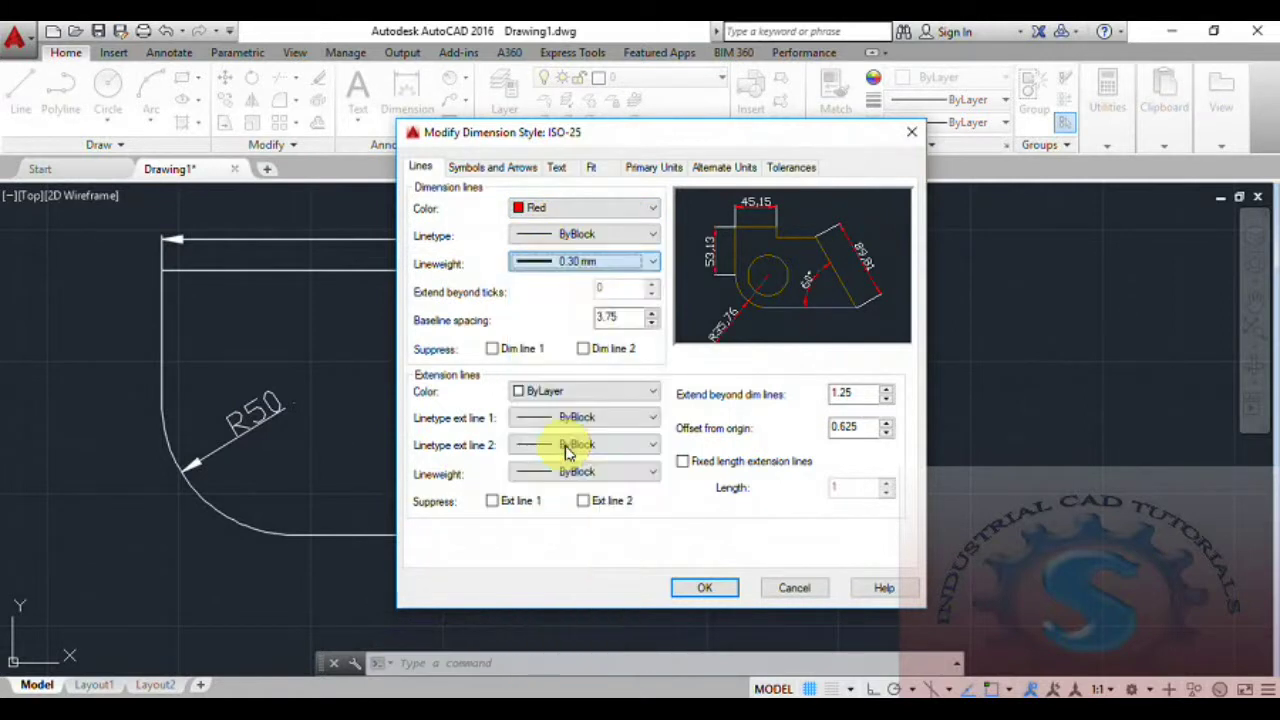
click(575, 234)
click(520, 237)
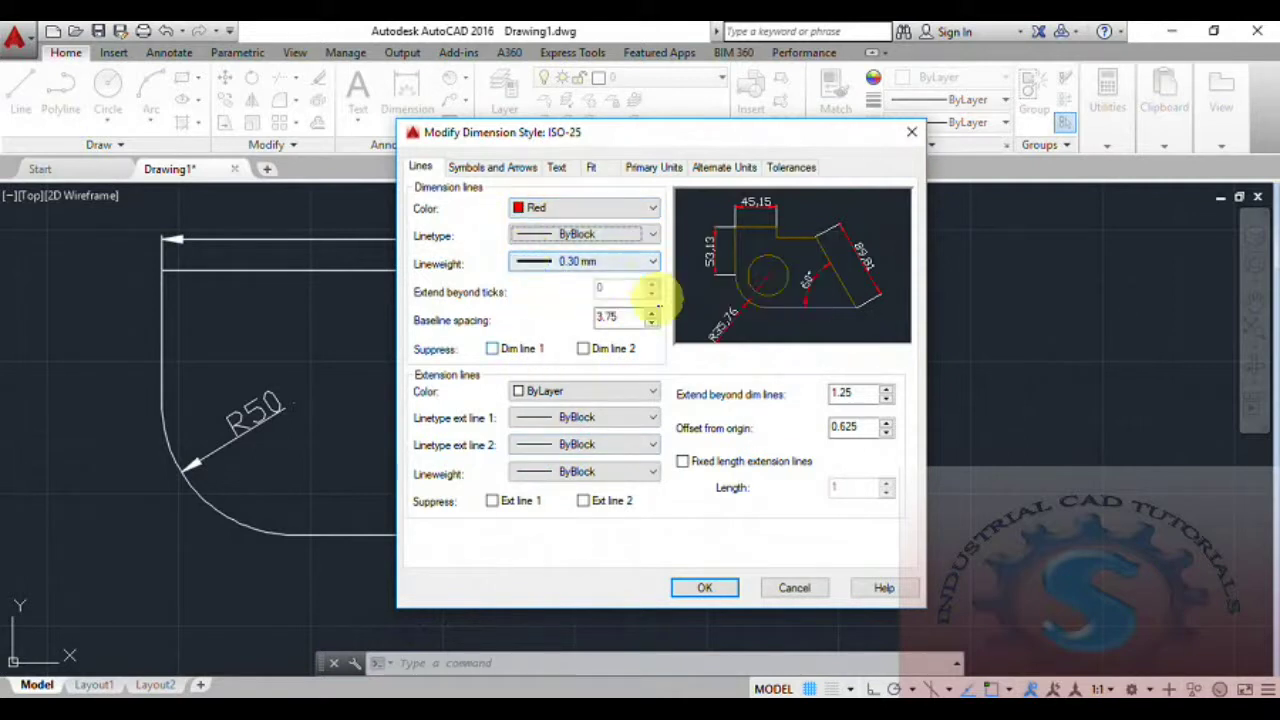
click(705, 588)
click(750, 513)
scroll(643, 487, down, 1)
scroll(645, 488, up, 1)
mouse_move(645, 488)
middle_down()
mouse_move(626, 477)
mouse_move(653, 477)
middle_up()
Suppress Dim line 1 in the ISO-25 dimension style and apply the change to the drawing
text(D)
key(Return)
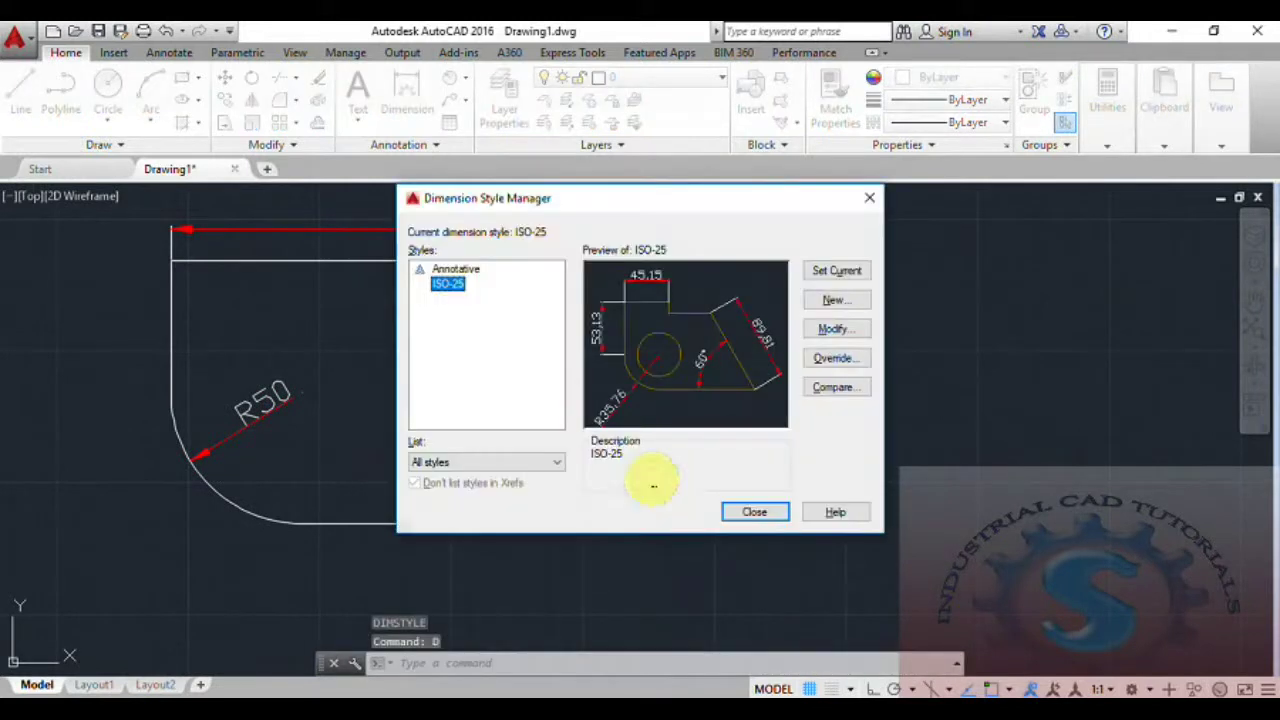
click(820, 330)
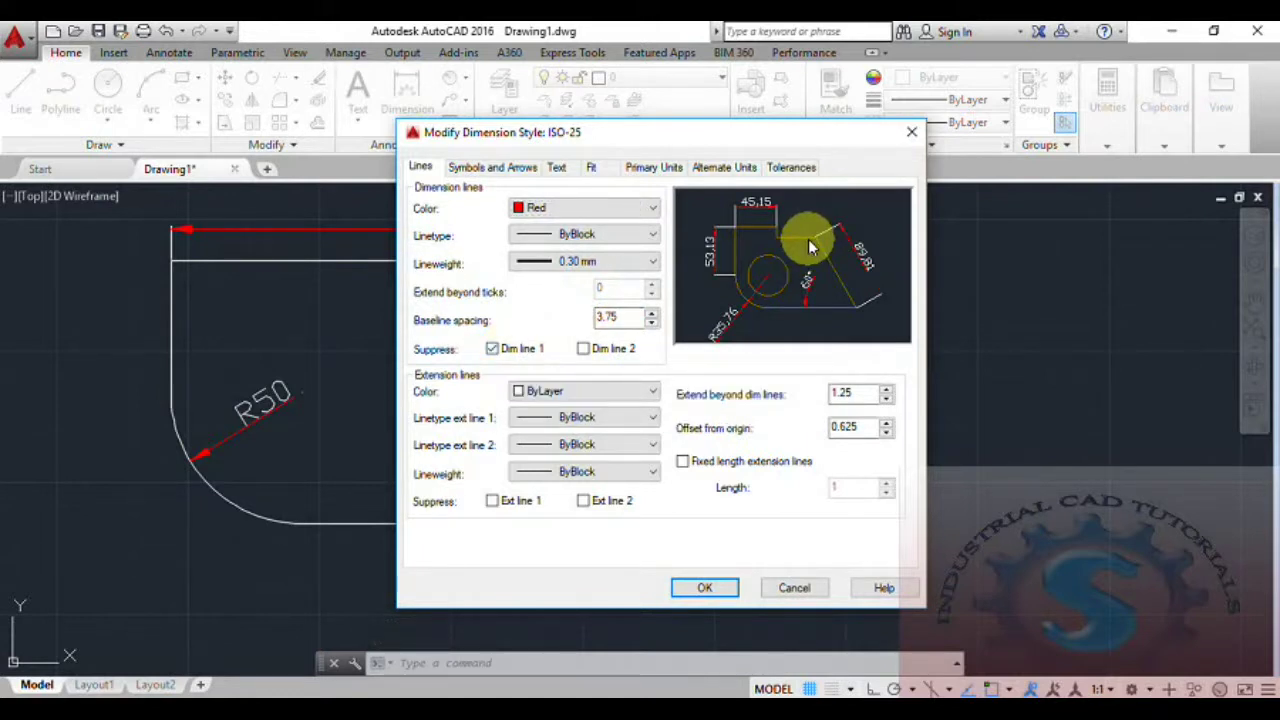
click(704, 588)
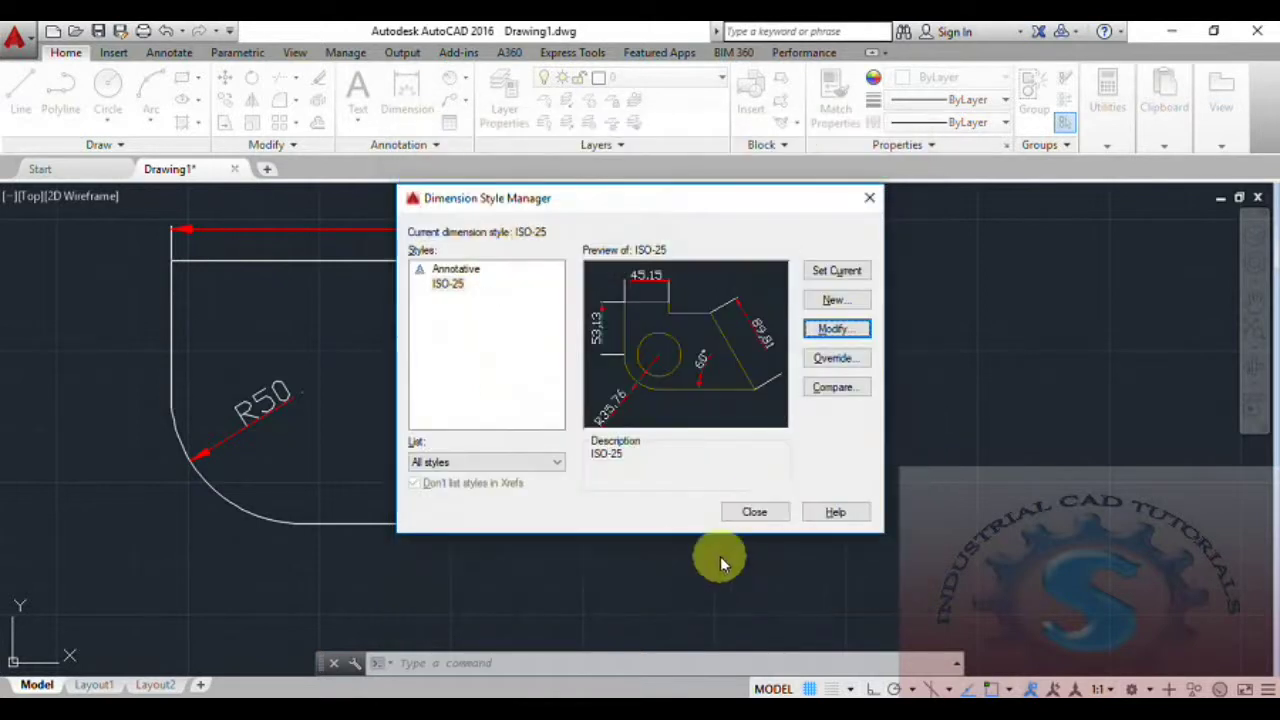
click(754, 508)
middle_drag(753, 507, 754, 527)
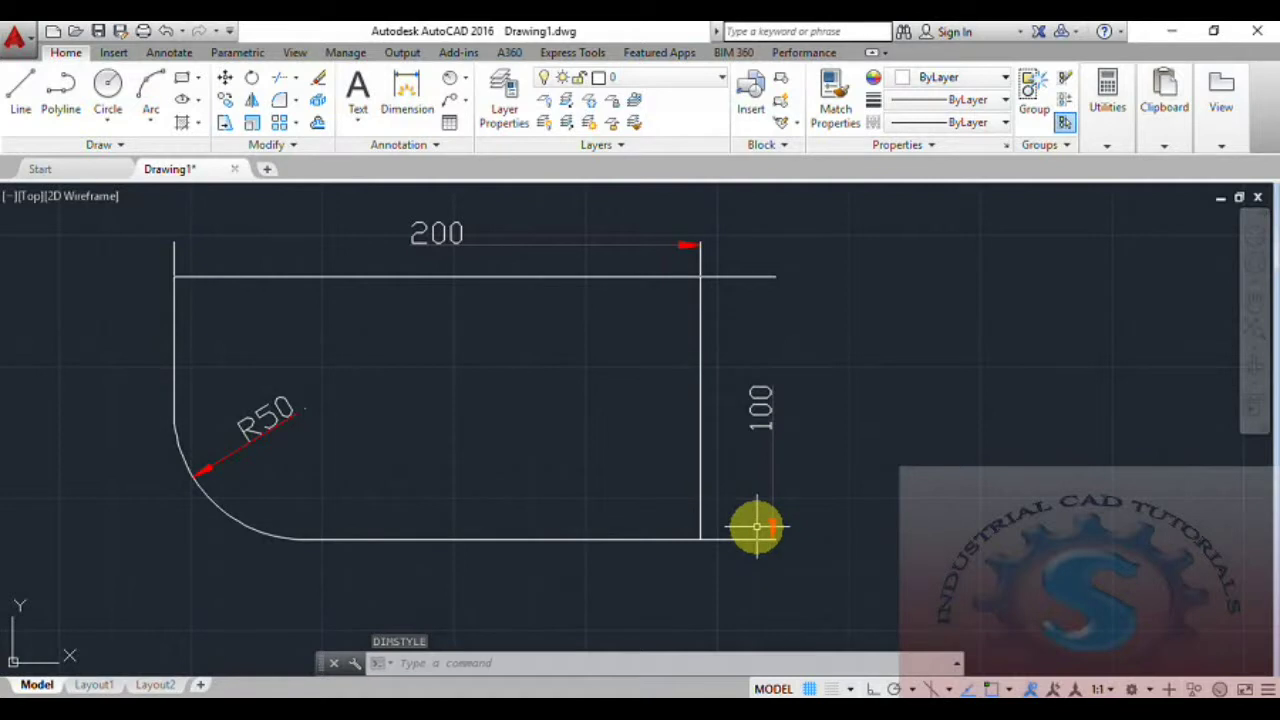
Suppress Dim line 2 as well in the ISO-25 dimension style and apply the change to the drawing
text(d)
key(Return)
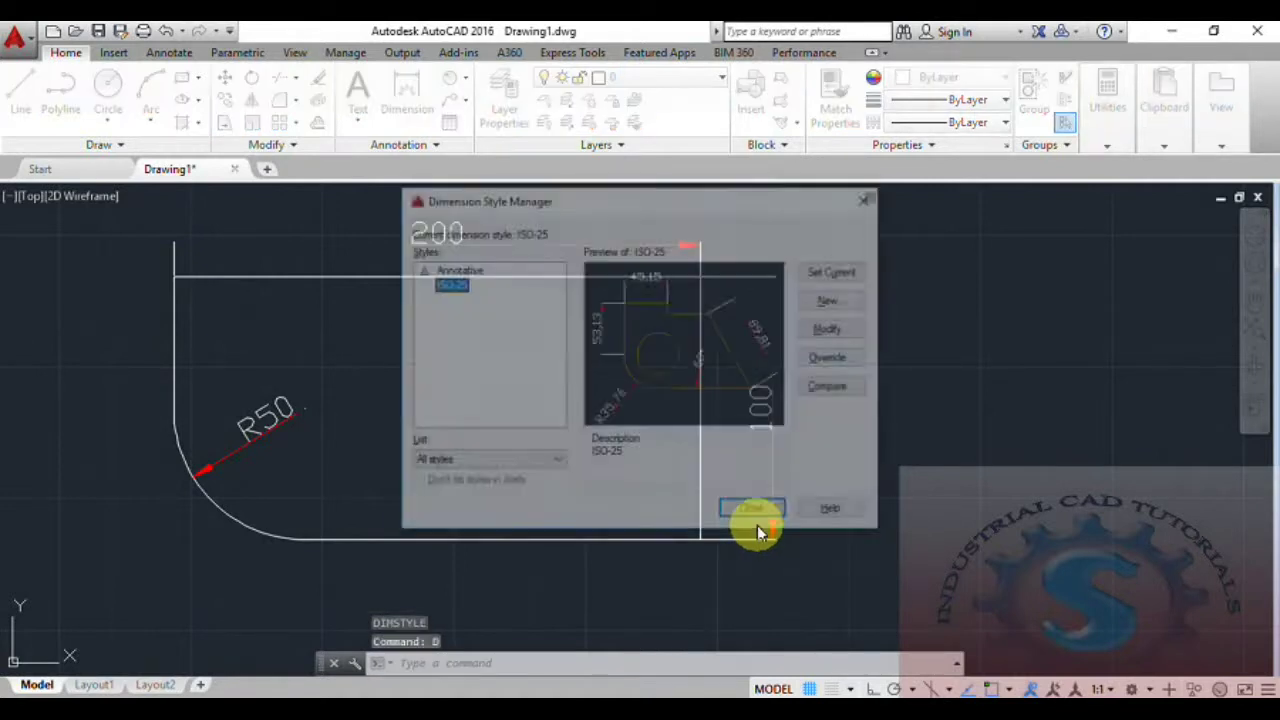
click(838, 330)
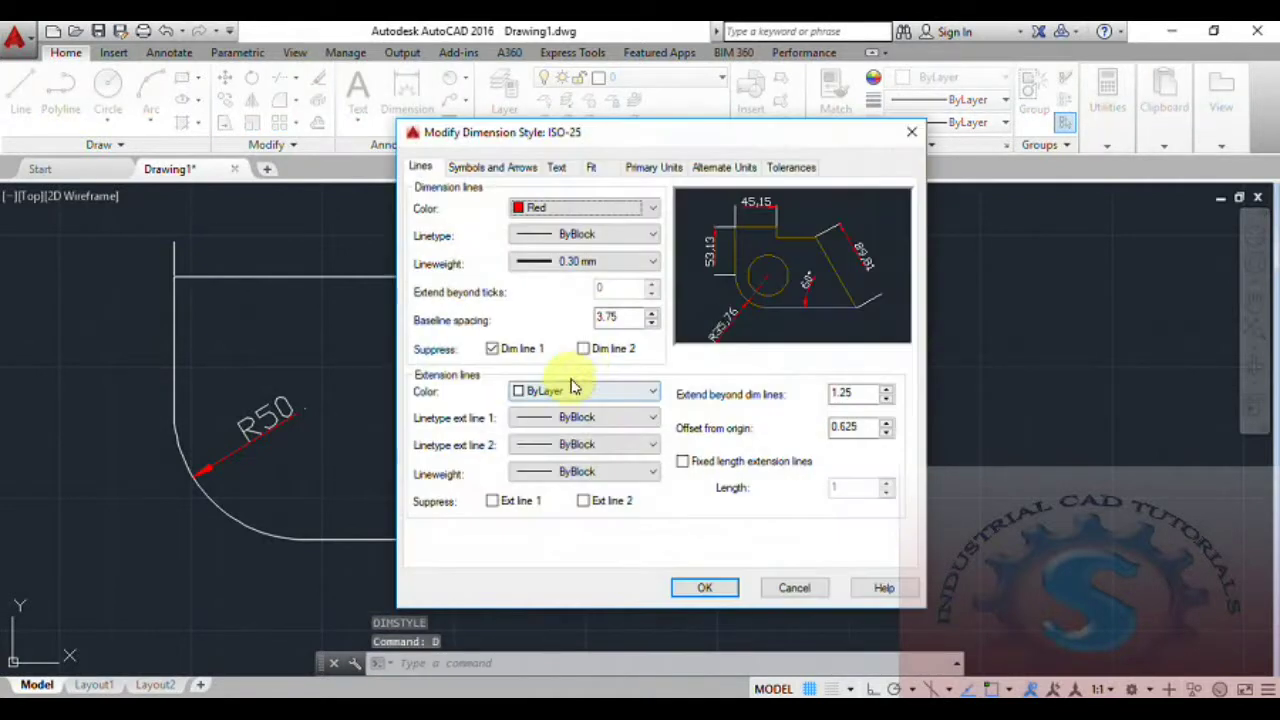
click(584, 350)
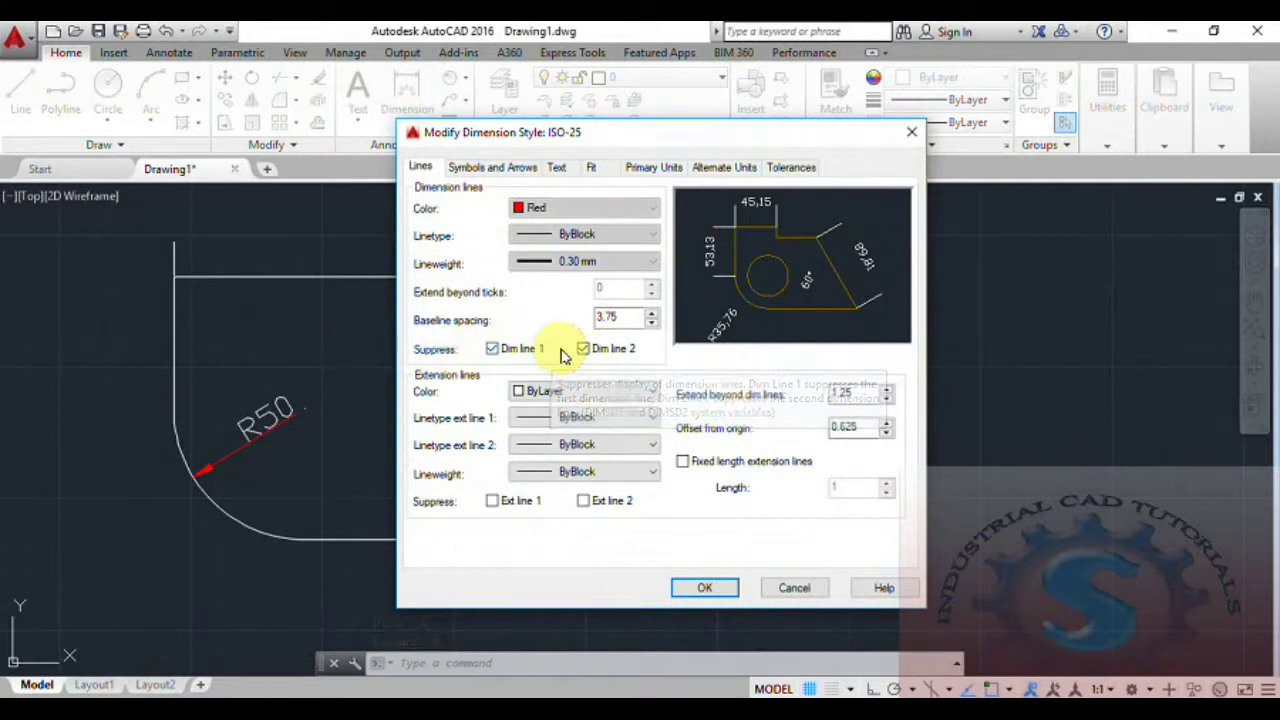
click(722, 590)
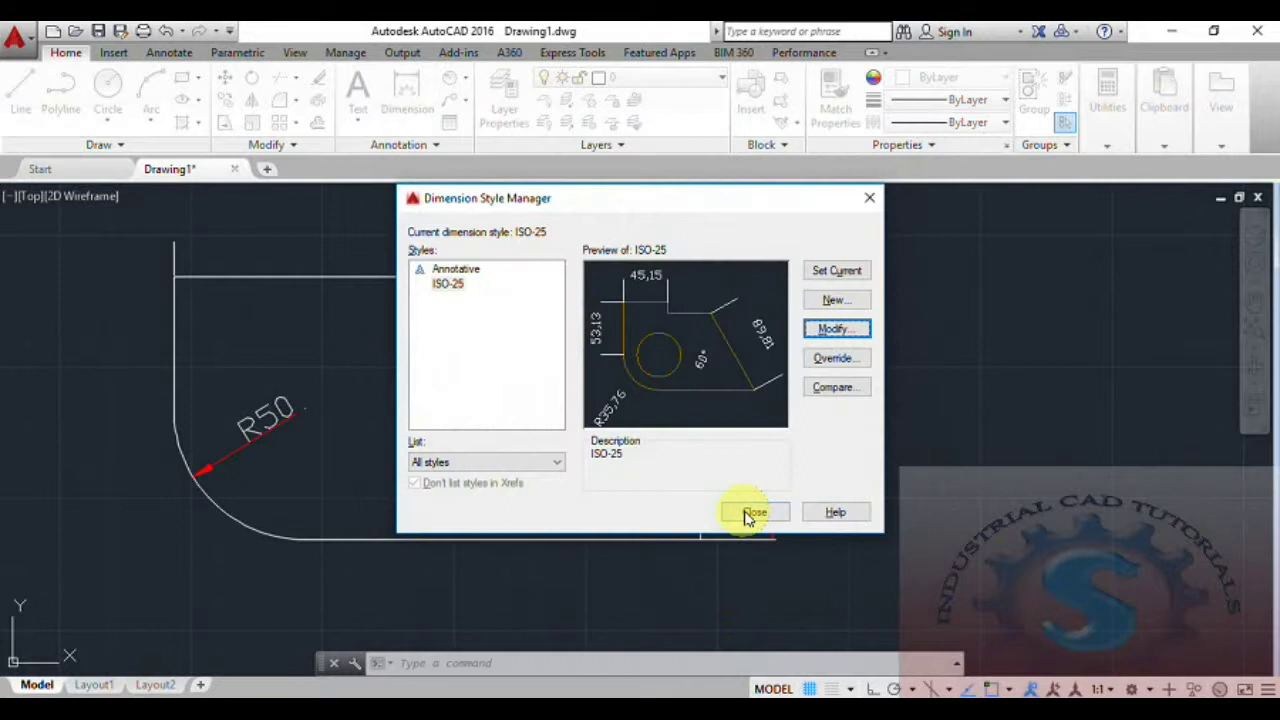
click(746, 512)
scroll(743, 509, down, 2)
mouse_move(743, 509)
middle_down()
mouse_move(636, 500)
mouse_move(634, 449)
mouse_move(672, 570)
mouse_move(697, 562)
middle_up()
scroll(641, 466, up, 2)
Reopen the ISO-25 dimension style, turn off suppression for Dim lines 1 and 2, and set the extension line color to Yellow
text(D)
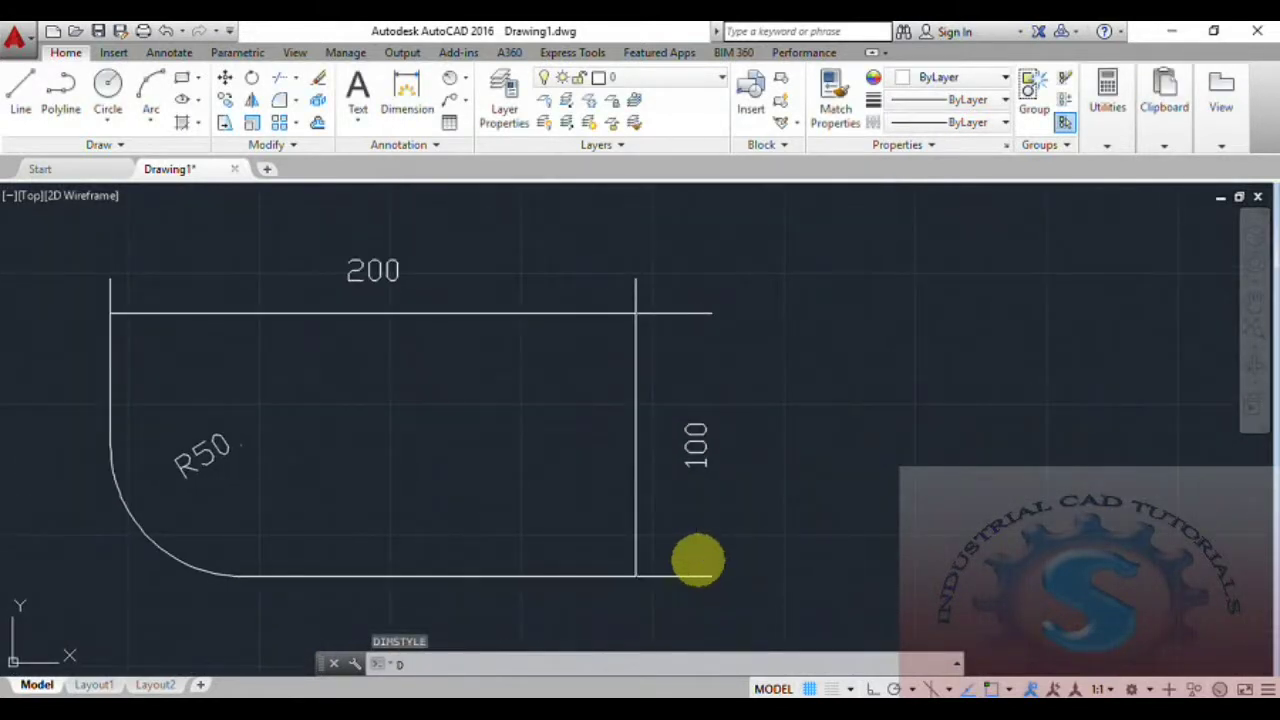
key(Return)
click(852, 330)
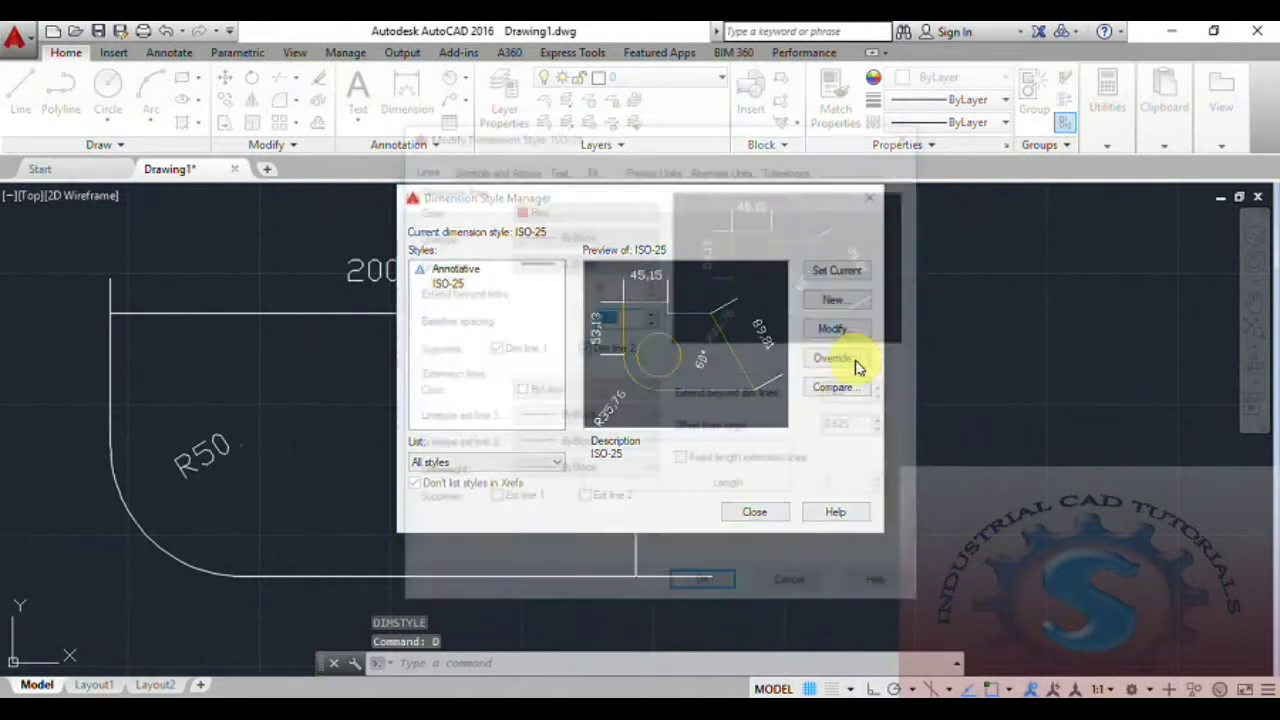
click(492, 349)
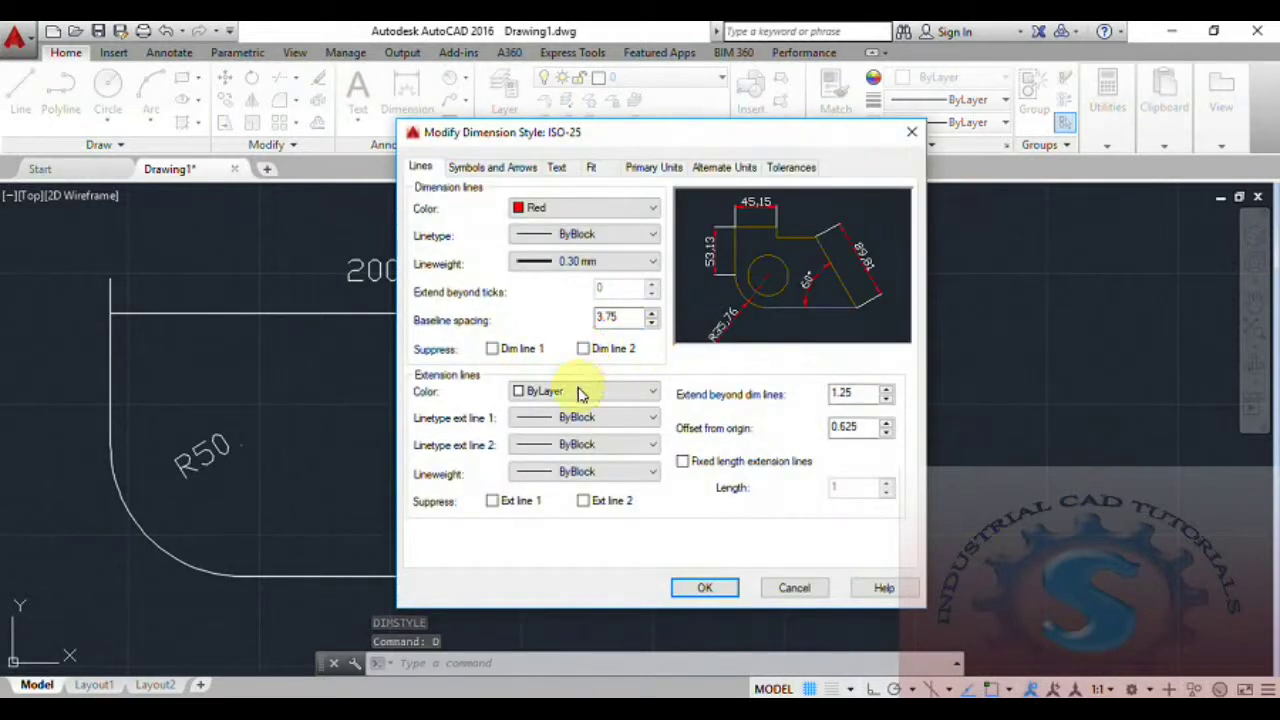
click(580, 393)
click(571, 450)
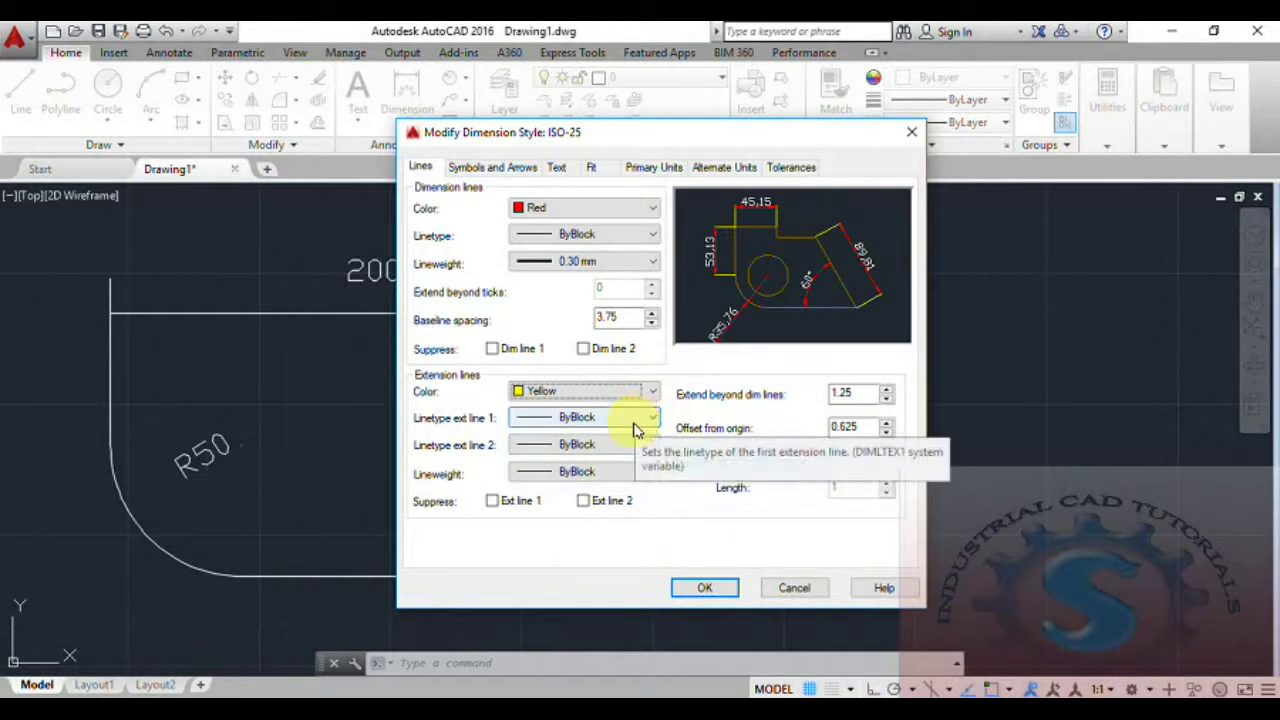
Keep Ext line 2's linetype at ByBlock, set the extension lines' lineweight to 0.30 mm, and apply the style changes
click(585, 445)
click(585, 460)
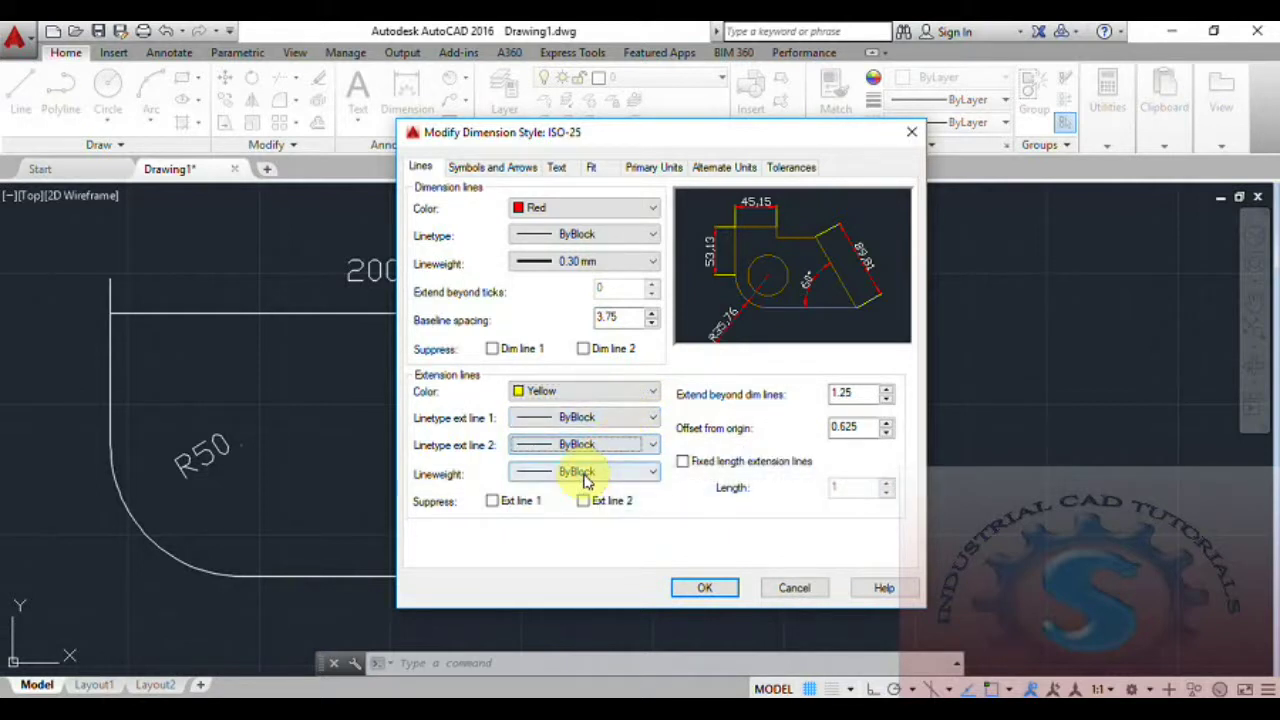
click(585, 472)
click(609, 237)
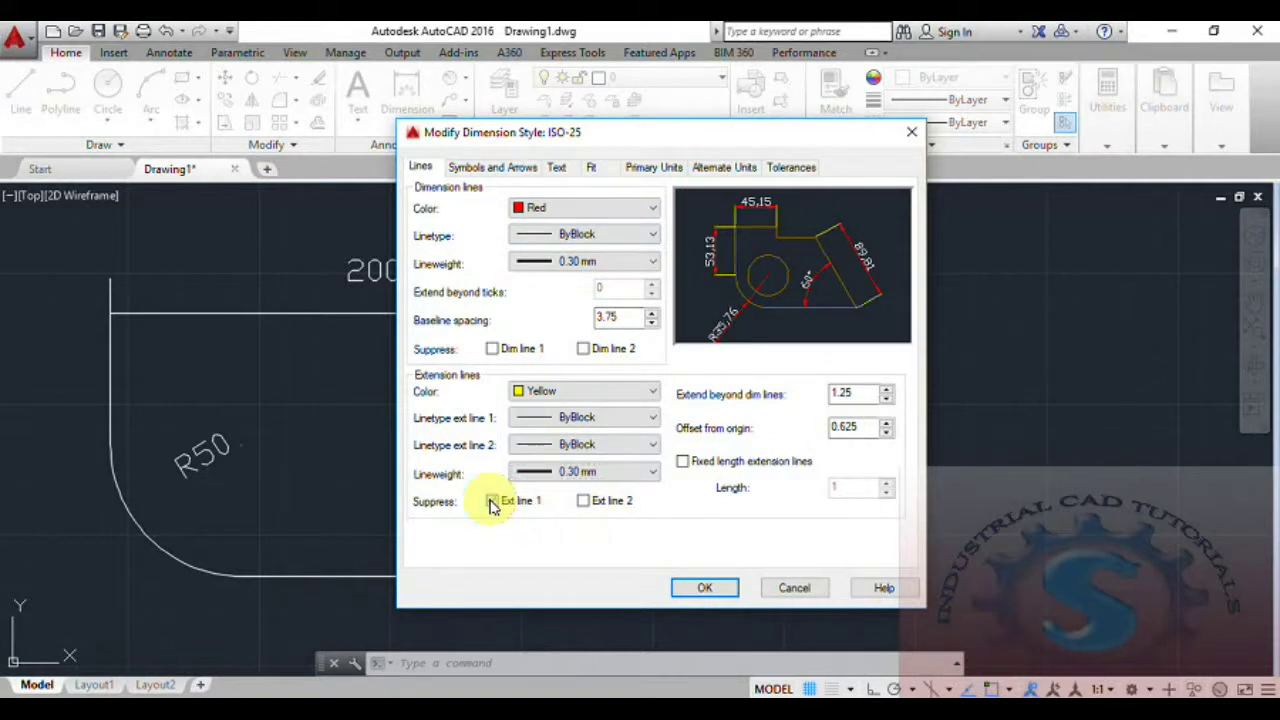
click(705, 587)
click(757, 516)
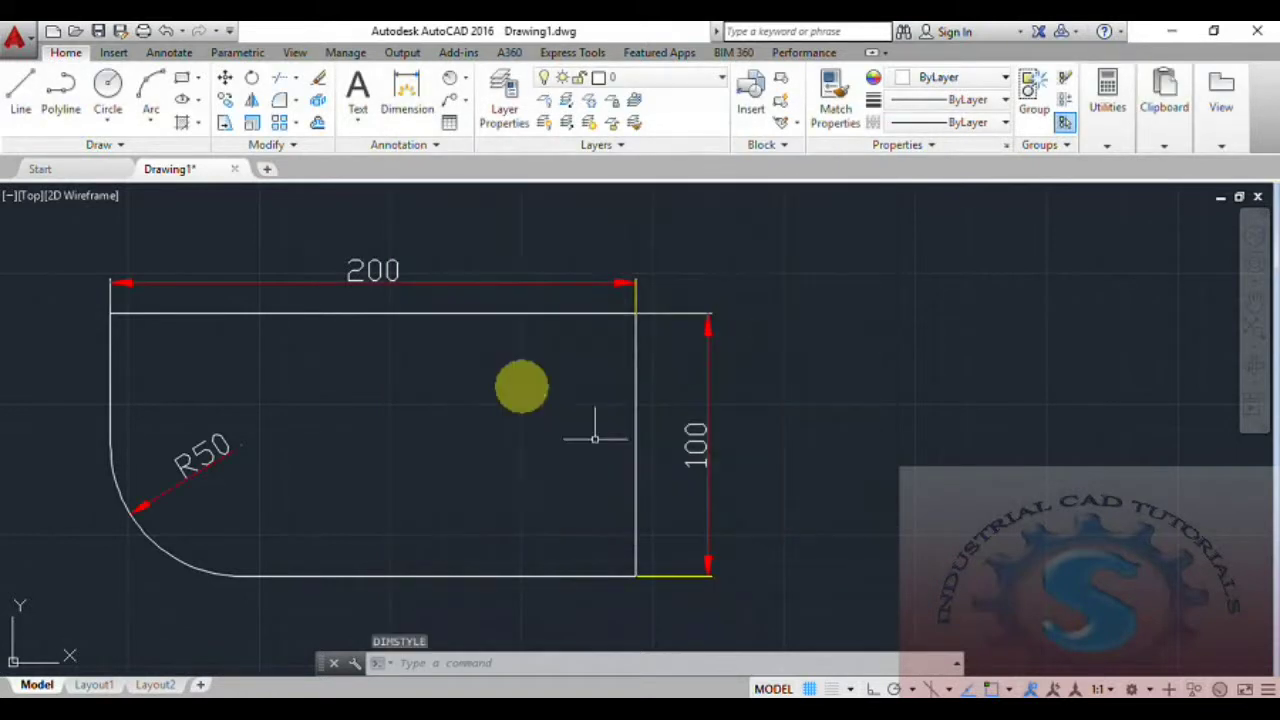
Examine the extension lines of the width and height dimensions at the rectangle's corners
scroll(594, 437, up, 5)
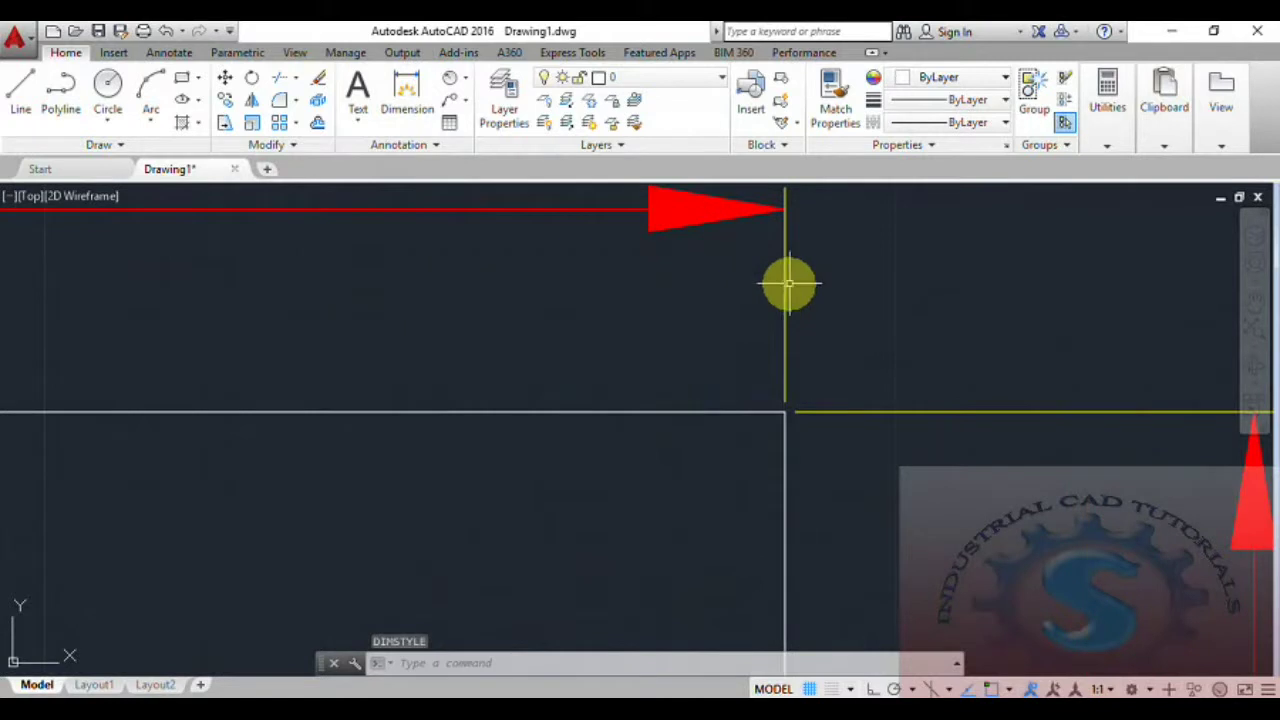
scroll(783, 284, down, 5)
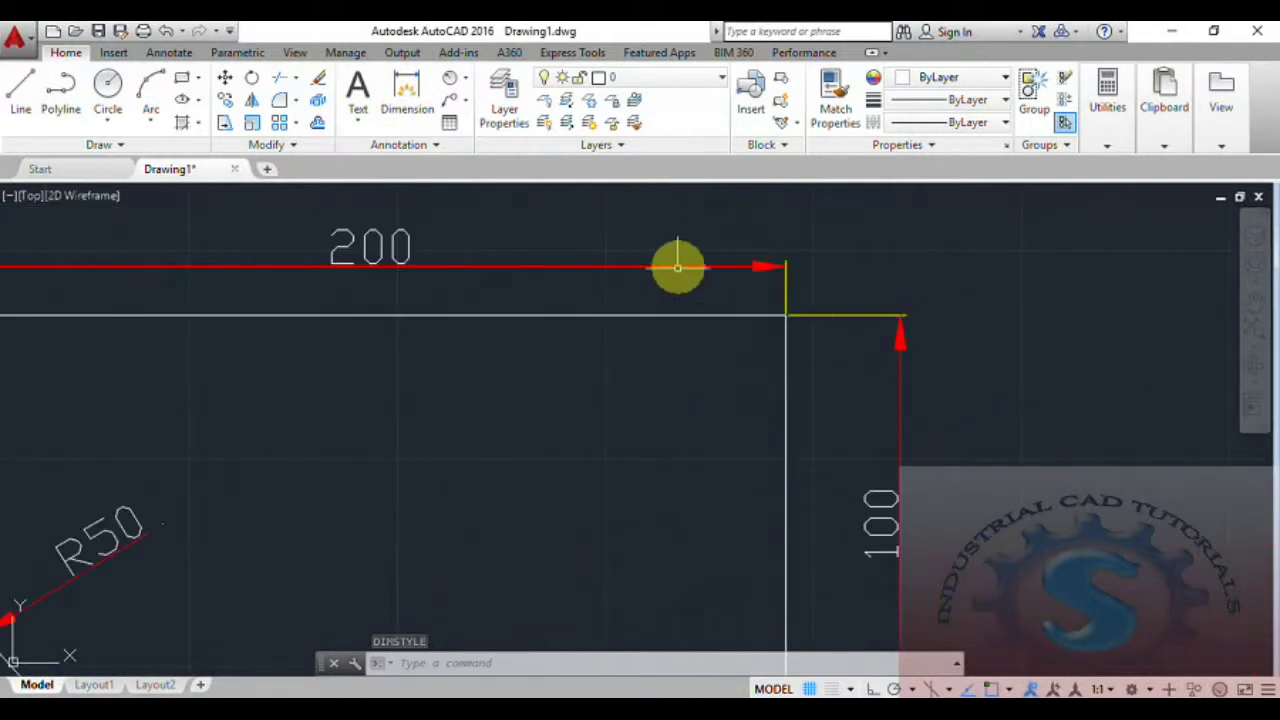
scroll(871, 335, down, 5)
scroll(746, 411, up, 6)
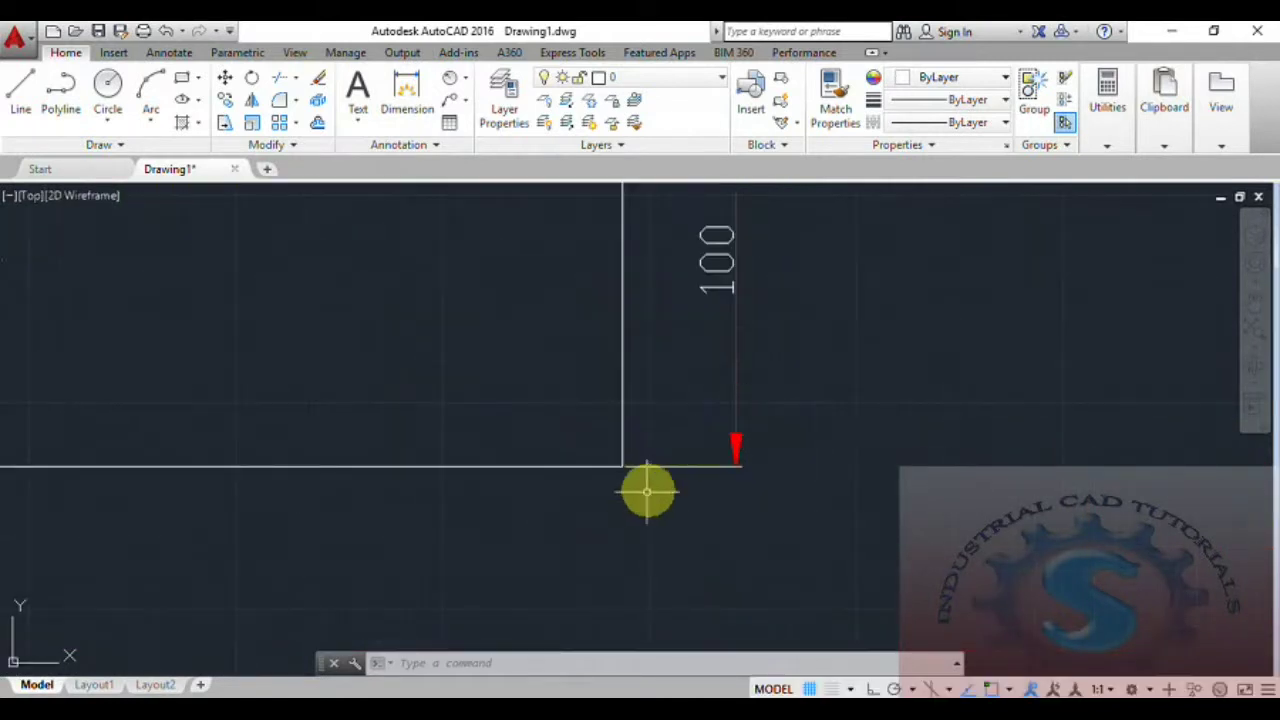
scroll(660, 465, down, 3)
scroll(634, 471, up, 2)
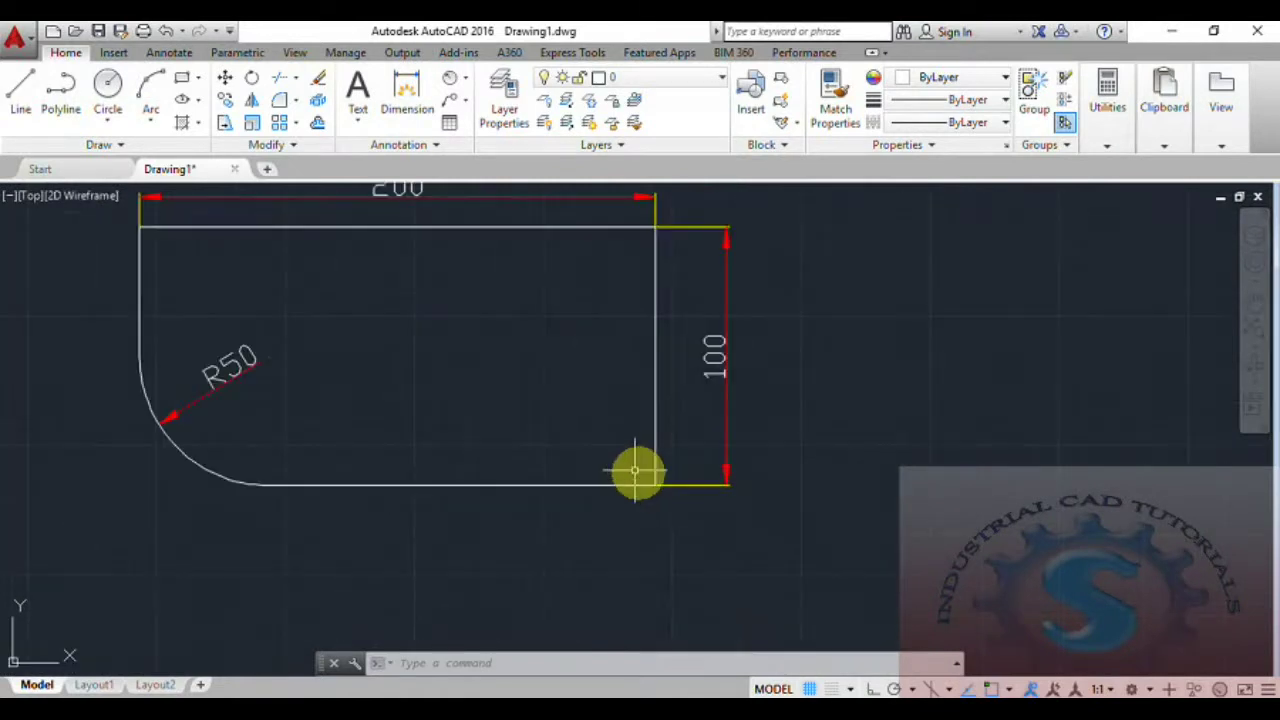
middle_drag(635, 471, 694, 509)
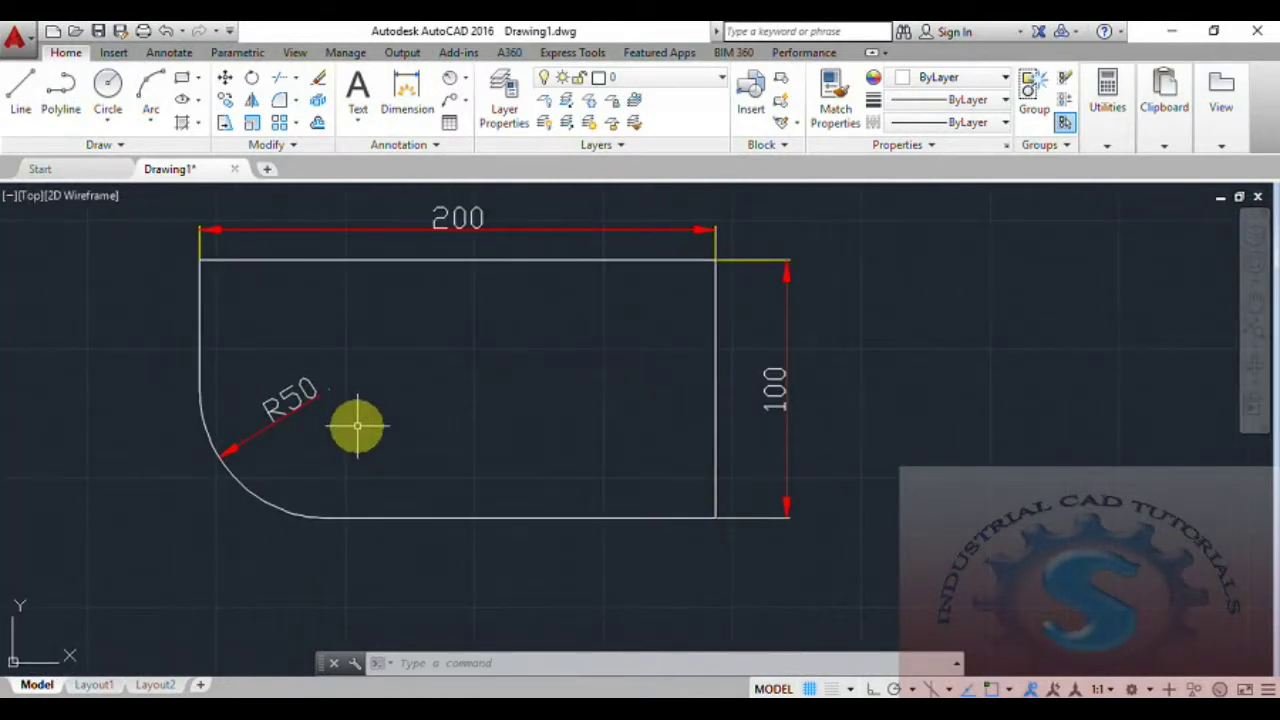
Suppress only Ext line 1 in the ISO-25 dimension style and apply the change to the drawing
text(d)
key(Return)
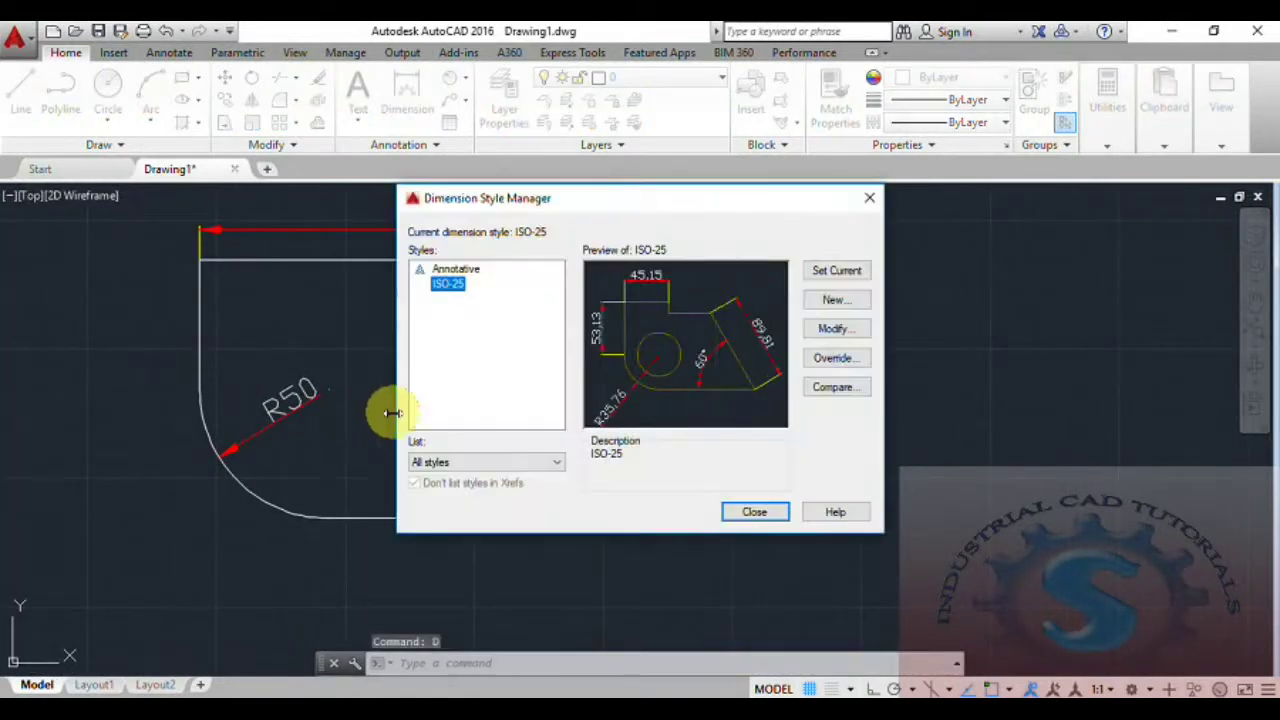
click(830, 329)
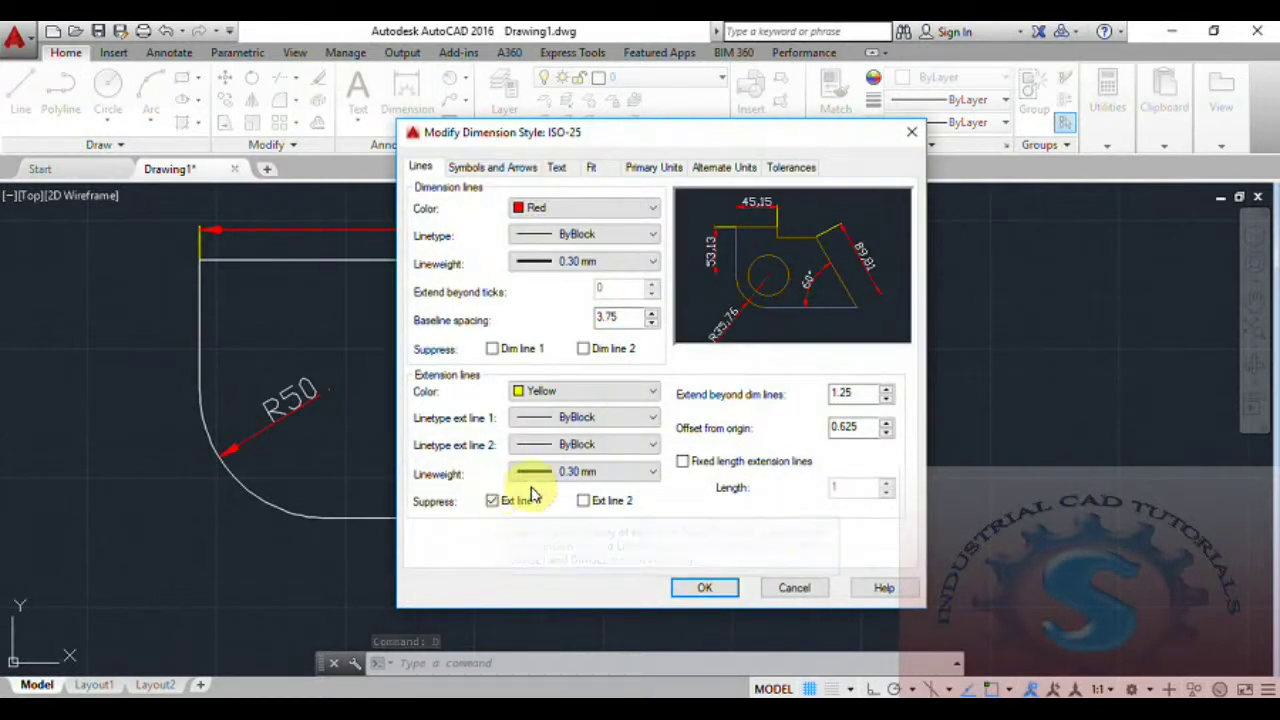
click(585, 501)
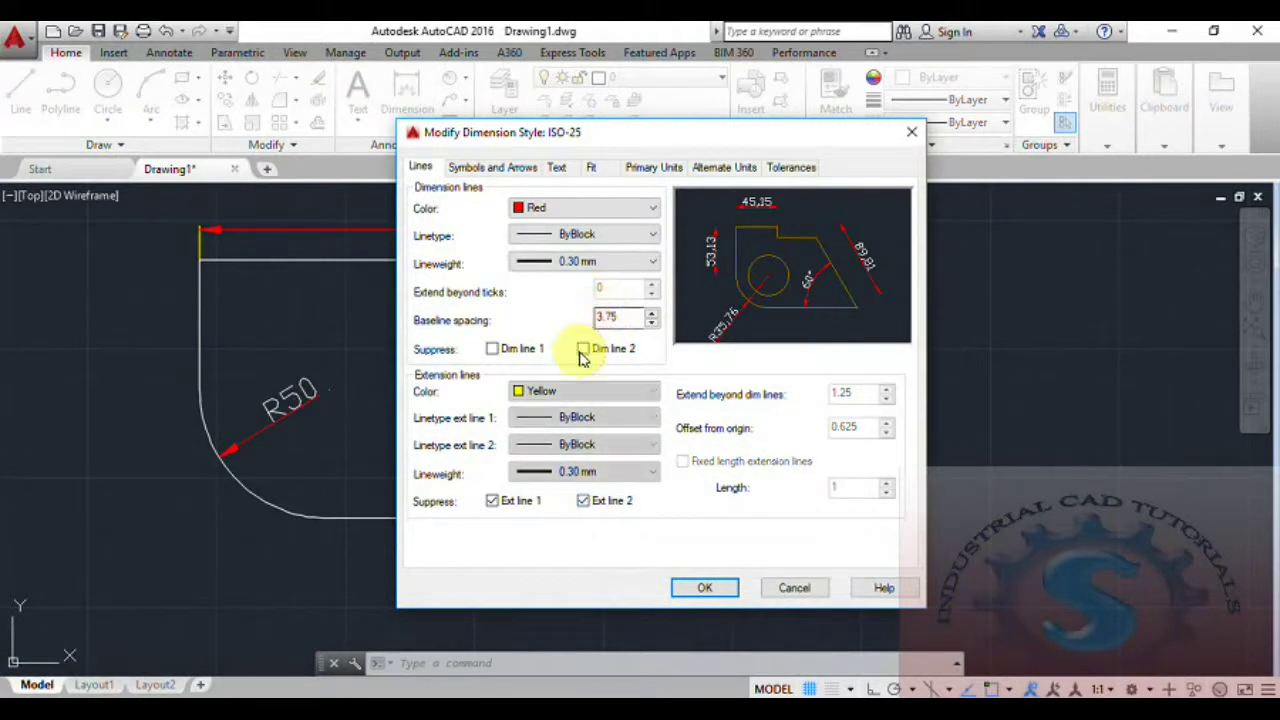
click(492, 349)
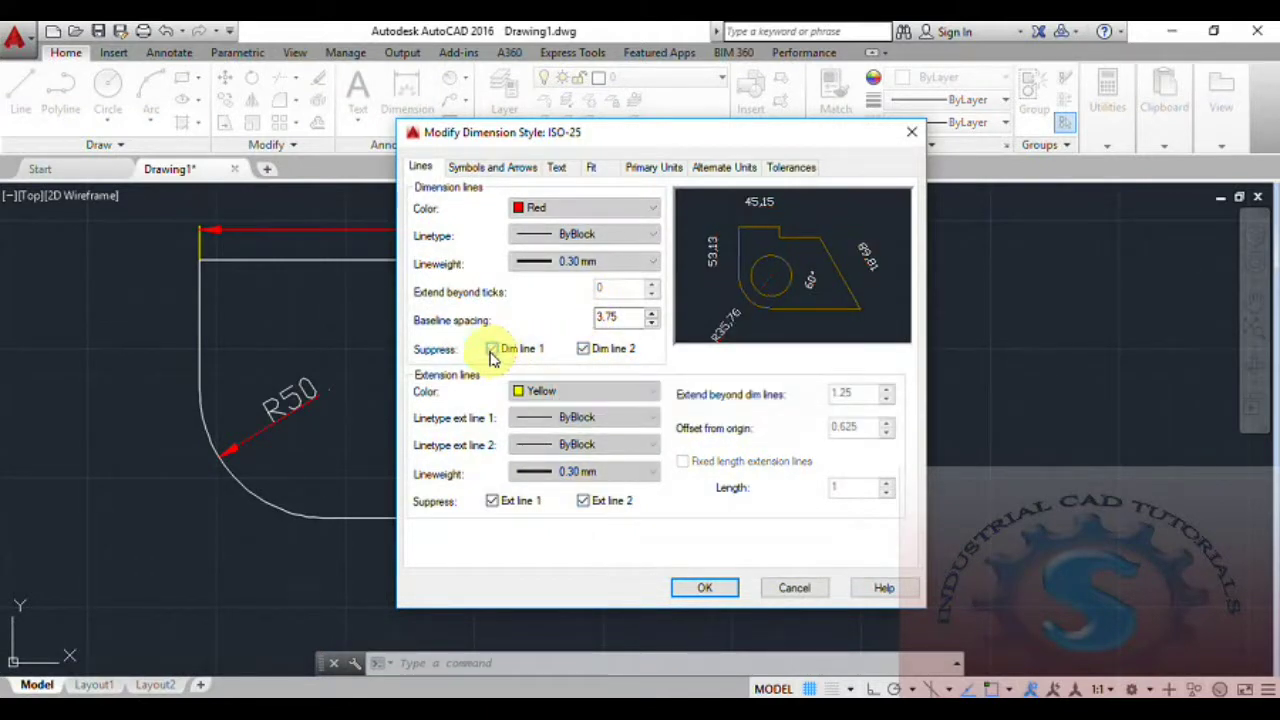
click(492, 349)
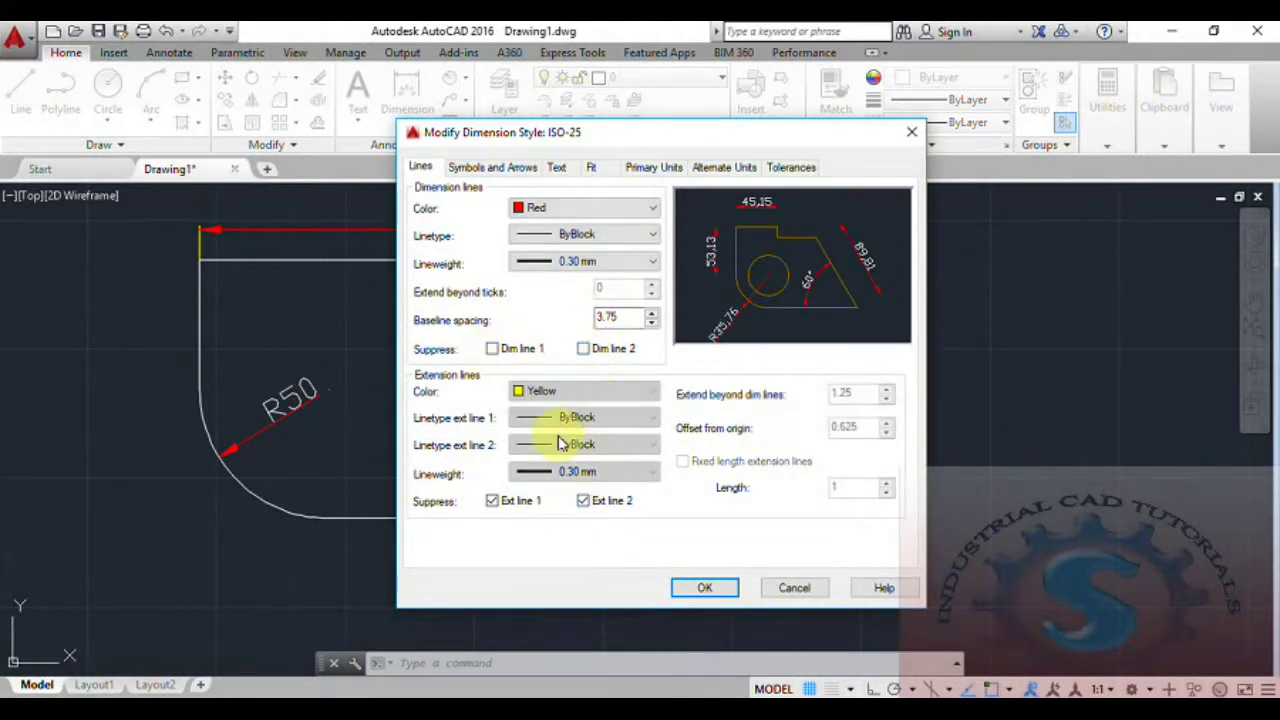
click(585, 501)
click(704, 588)
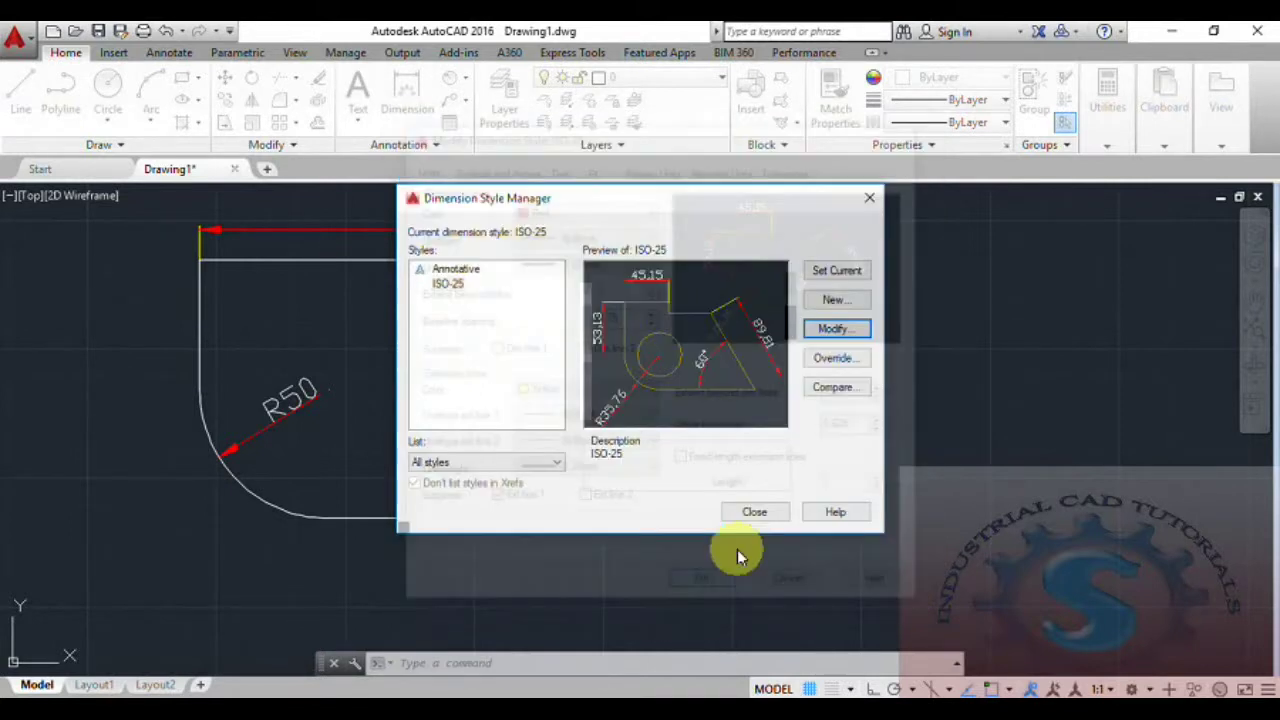
click(755, 512)
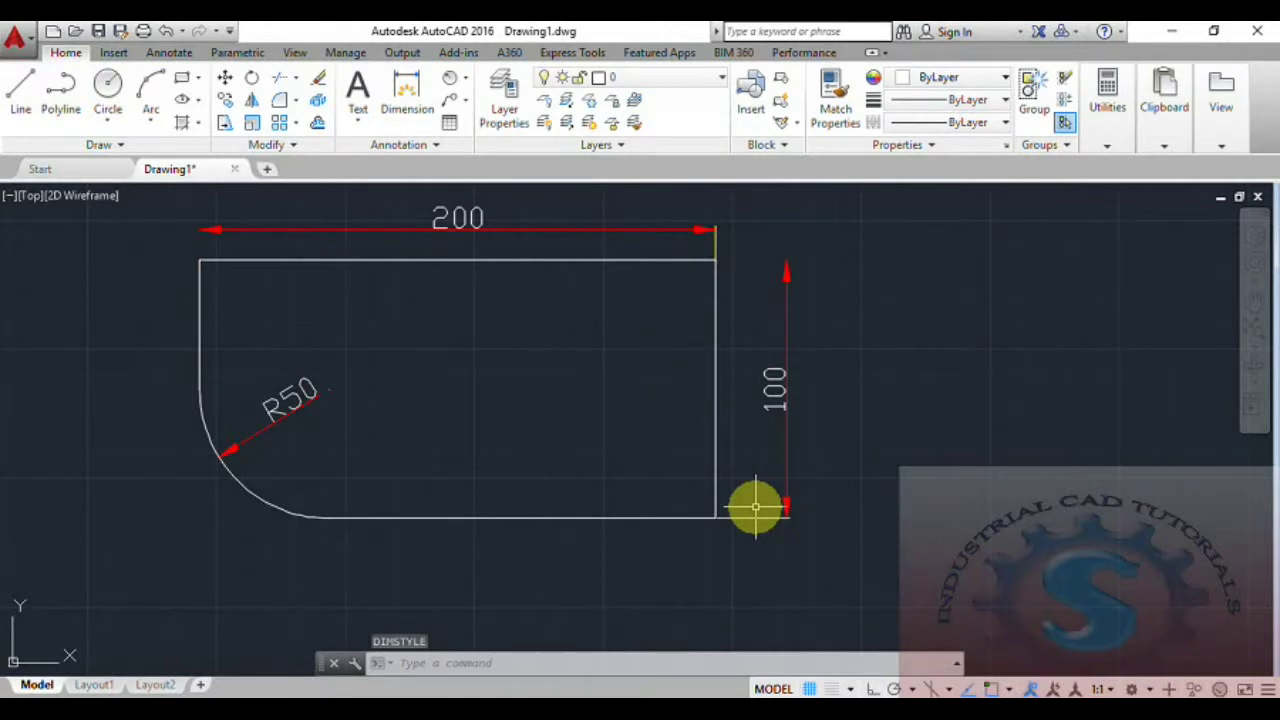
Also suppress Ext line 2 in the ISO-25 dimension style and apply the change
text(D)
key(Return)
click(836, 330)
click(584, 502)
click(712, 591)
click(755, 512)
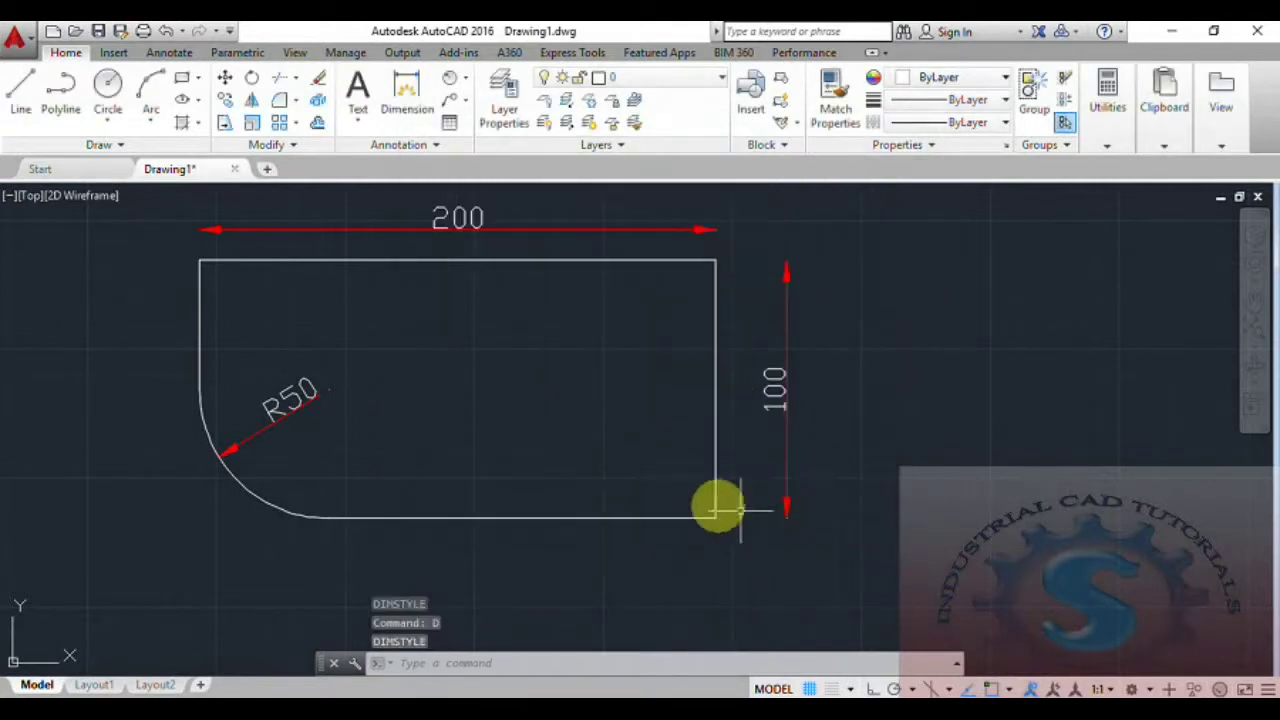
Suppress both Dim line 1 and Dim line 2 in the ISO-25 dimension style and apply the change
middle_drag(649, 457, 620, 483)
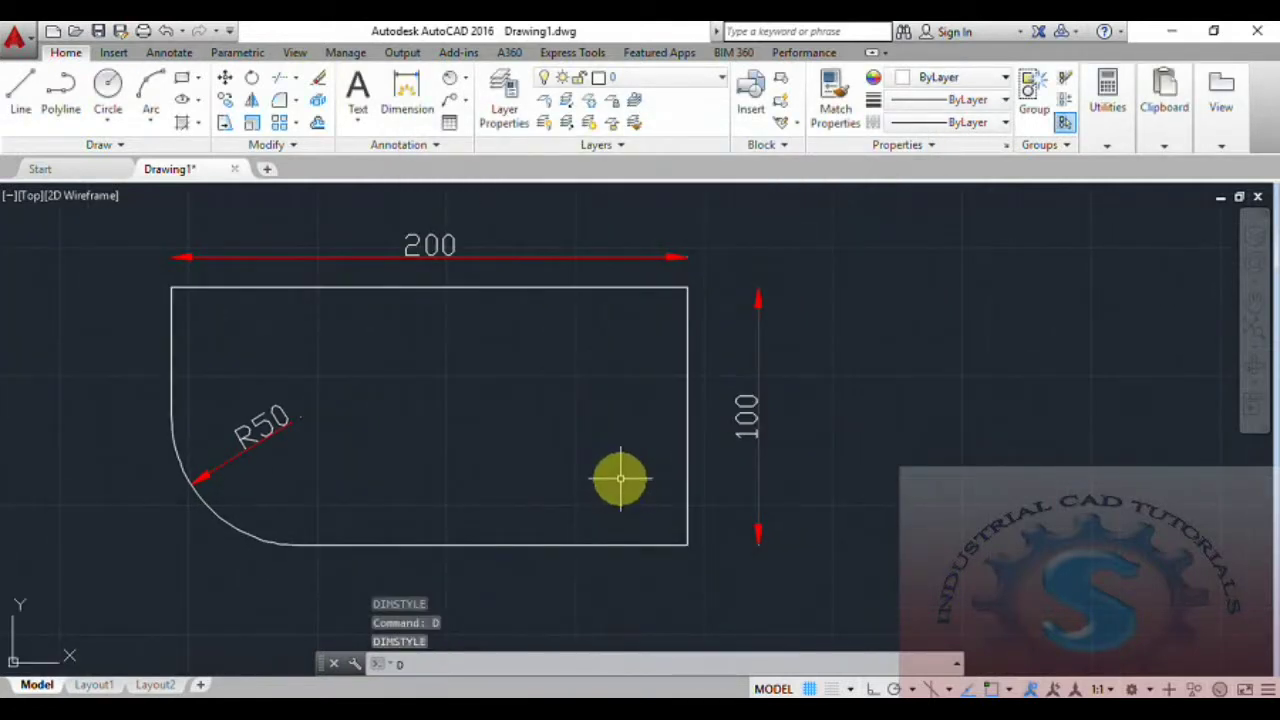
key(Return)
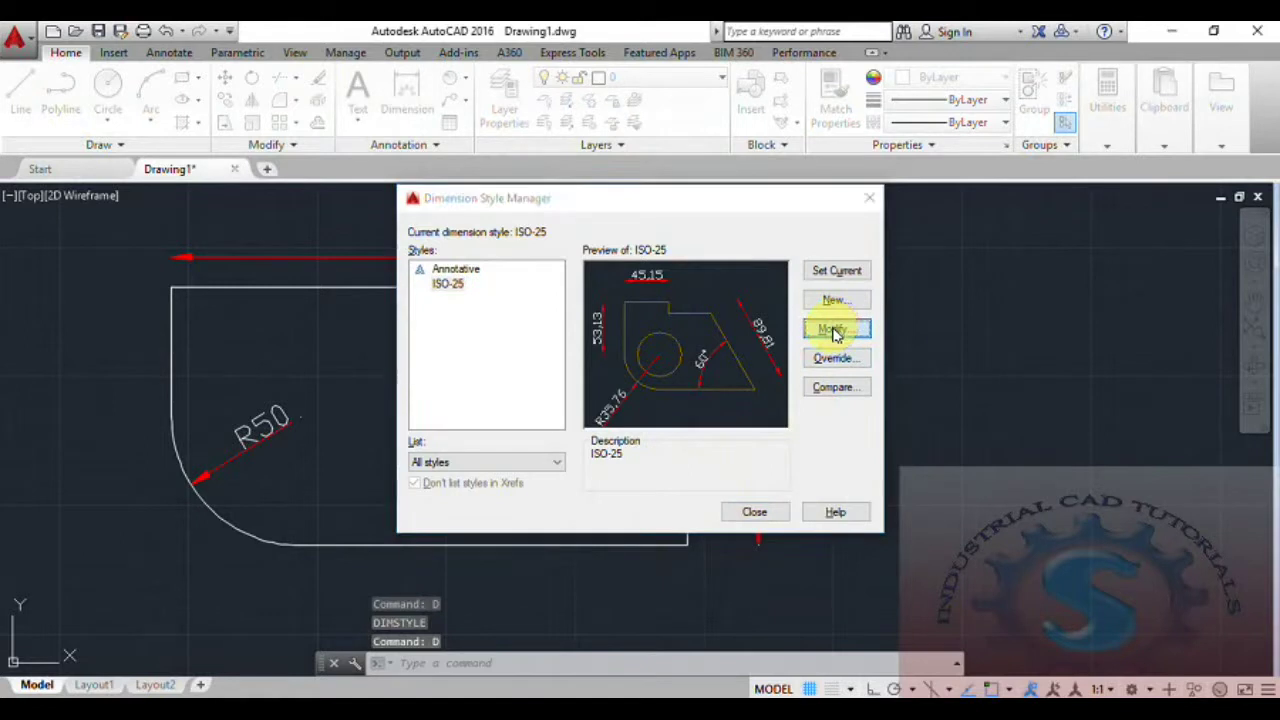
click(834, 330)
click(492, 348)
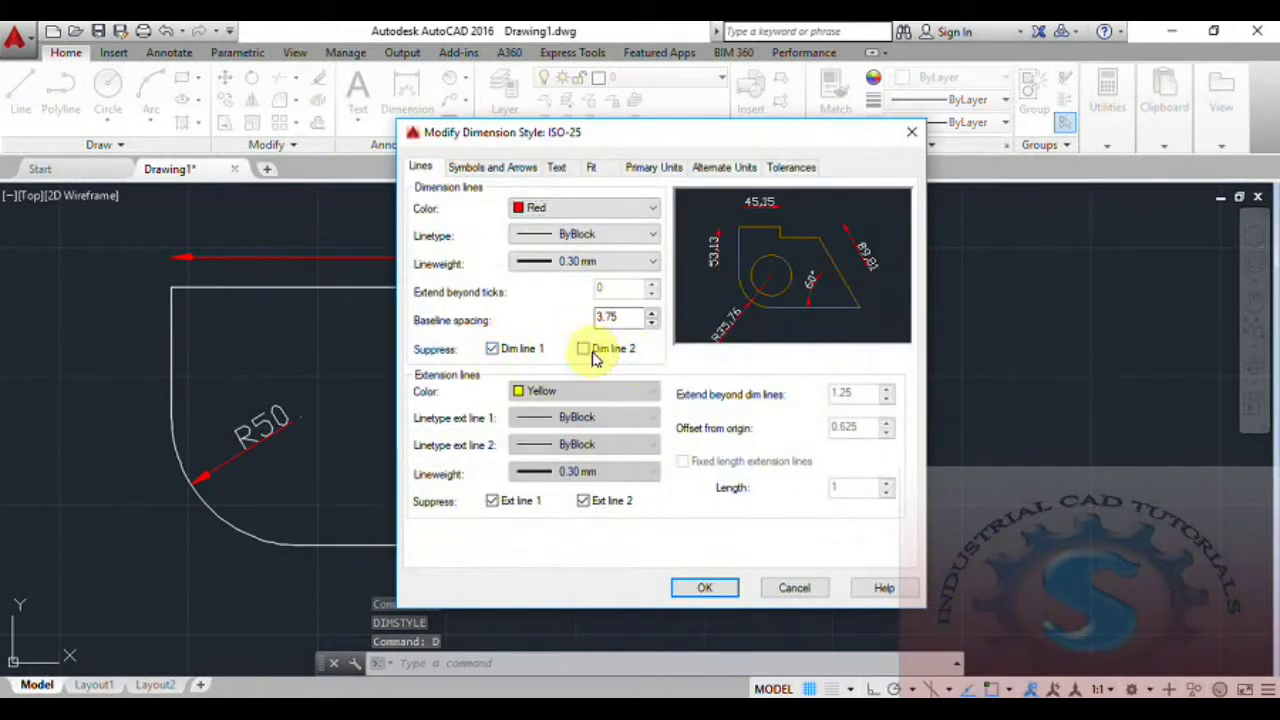
click(585, 349)
click(705, 588)
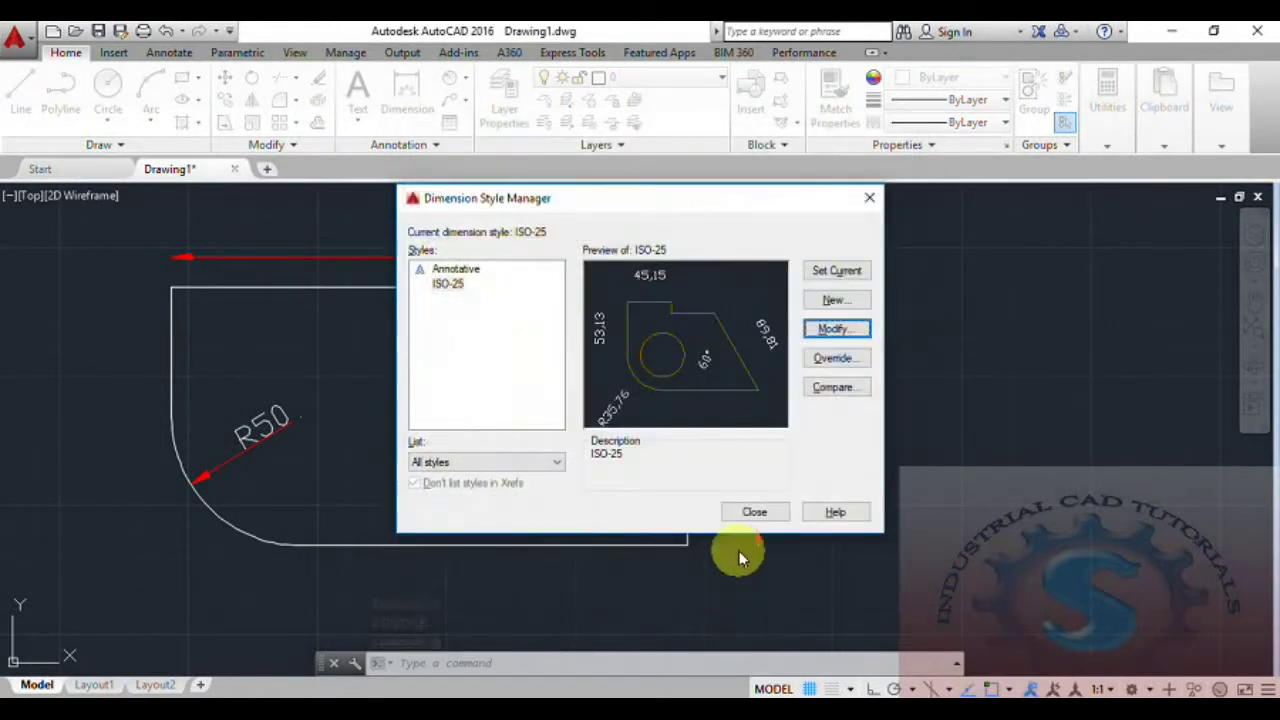
click(752, 514)
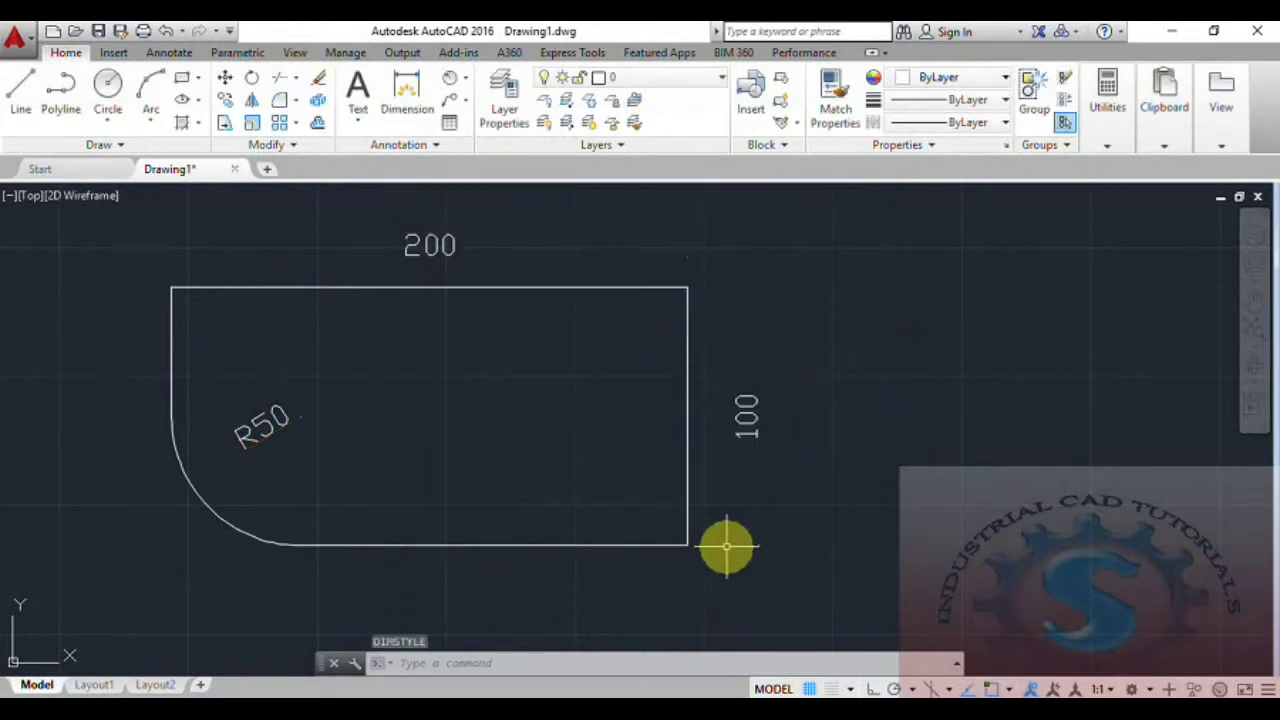
Reopen the ISO-25 dimension style and turn off suppression for both dimension lines and both extension lines
text(D)
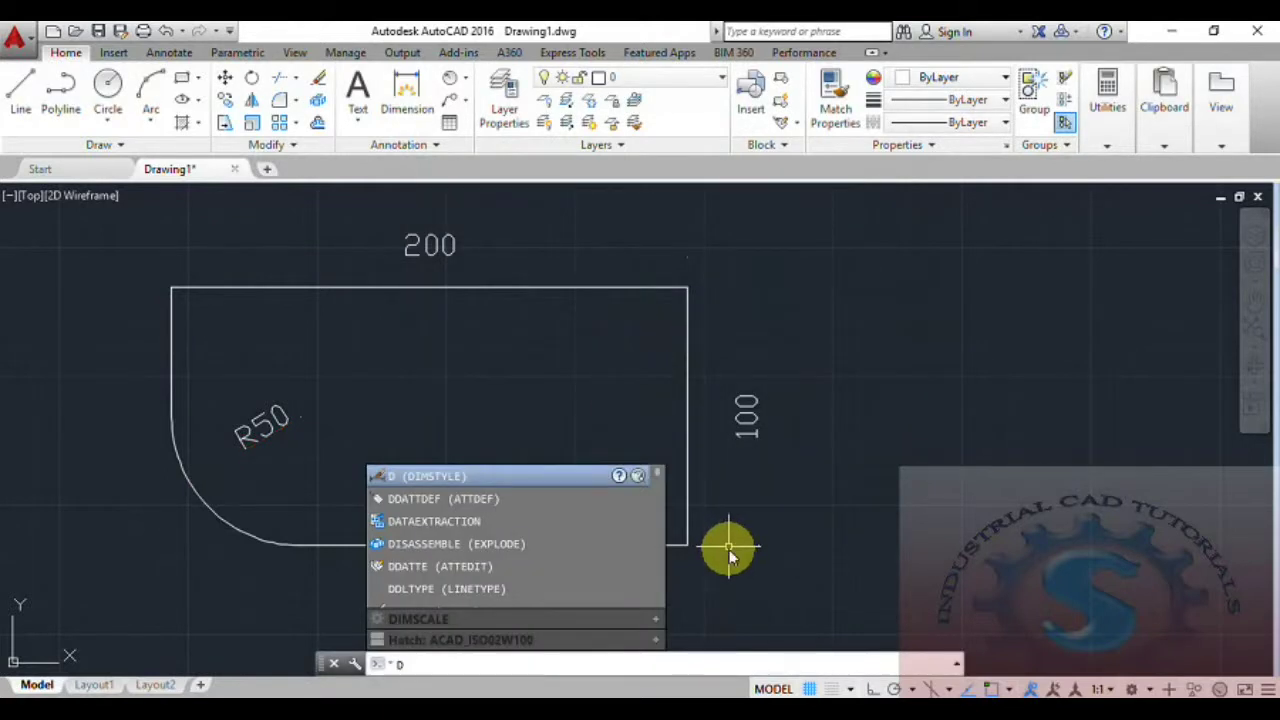
key(Return)
click(836, 332)
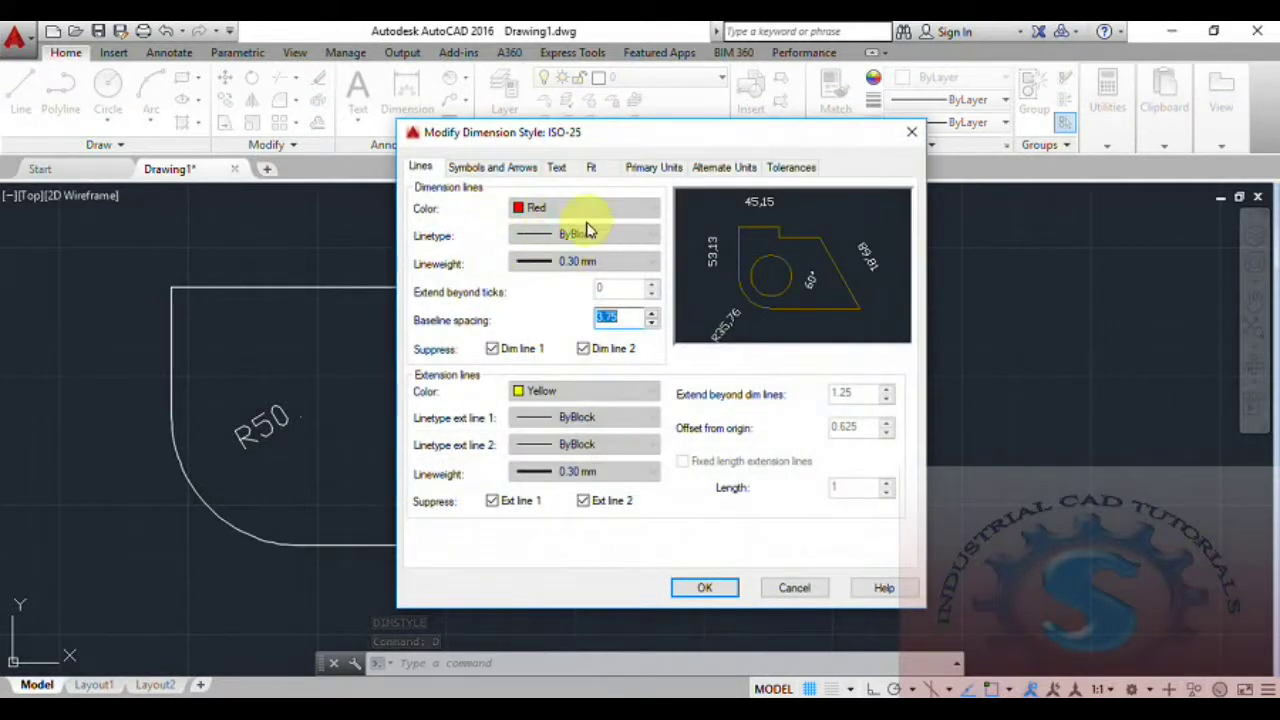
click(626, 319)
click(508, 170)
click(420, 167)
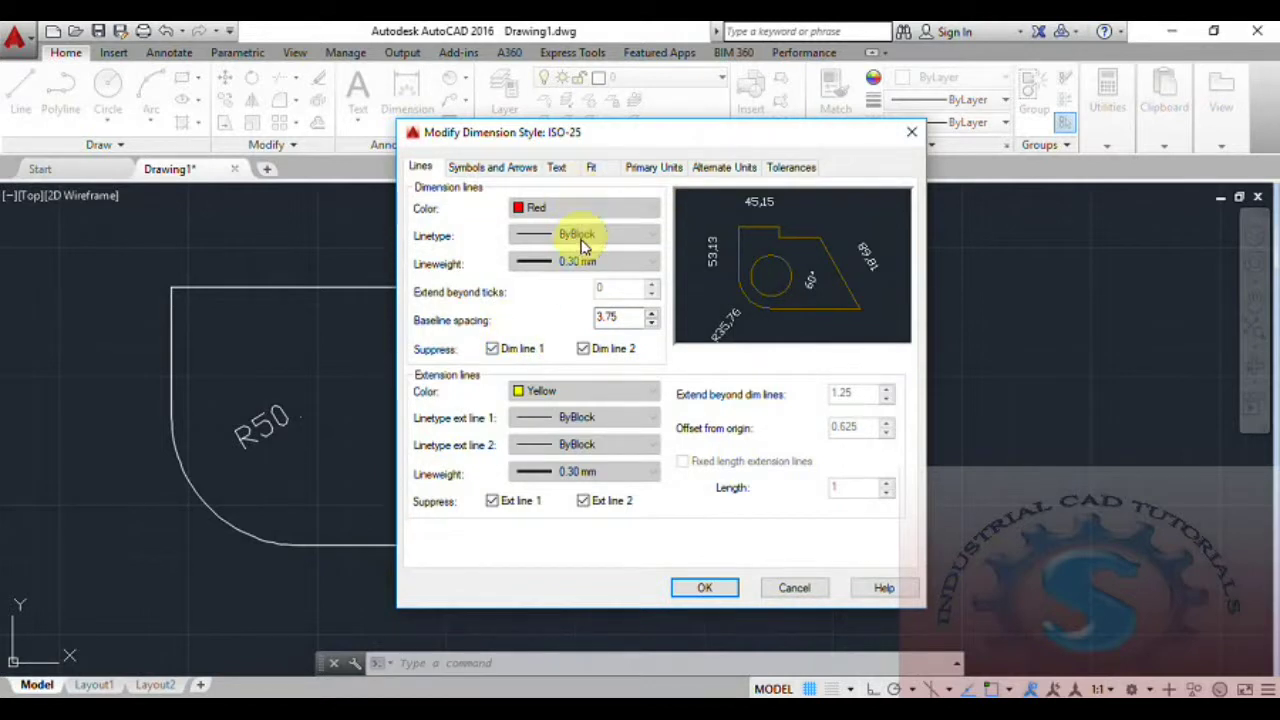
click(493, 349)
click(583, 349)
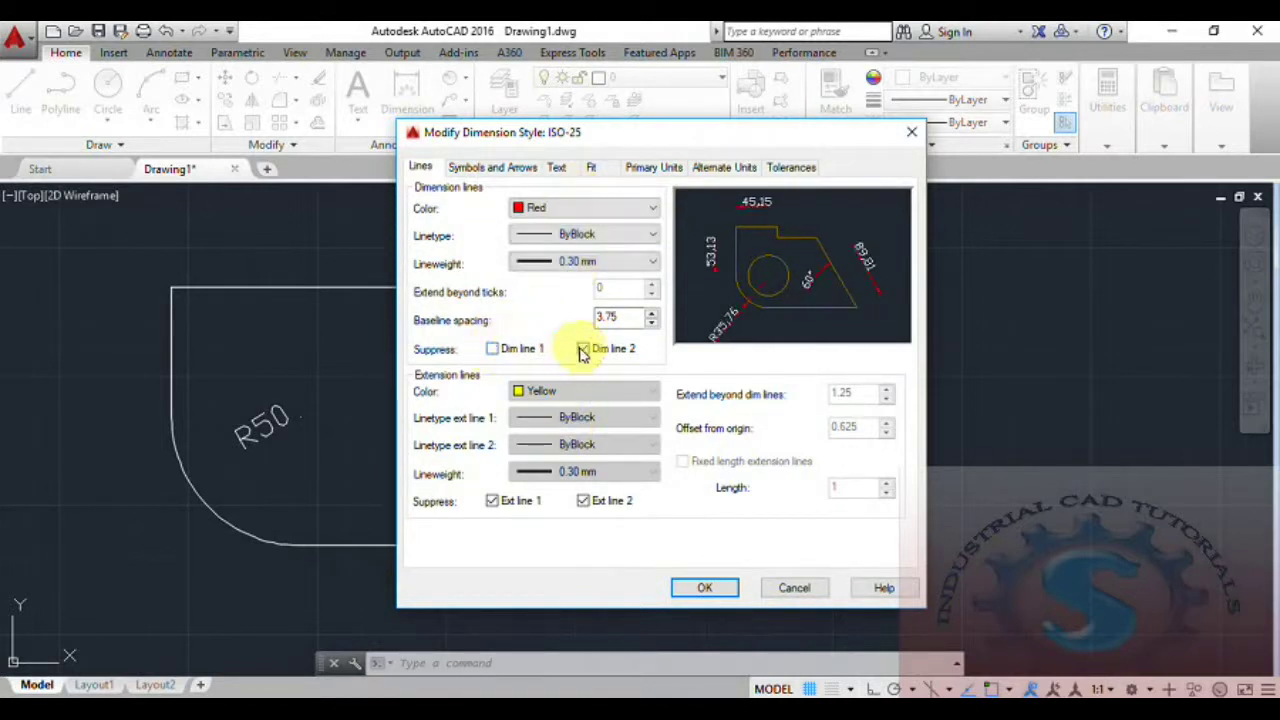
click(492, 501)
click(584, 501)
Set the dimension lines' color and lineweight to ByLayer
click(585, 208)
click(570, 234)
click(588, 262)
click(572, 280)
Set the extension lines' color and lineweight to ByLayer and confirm the ISO-25 style changes
click(576, 391)
click(545, 410)
click(574, 478)
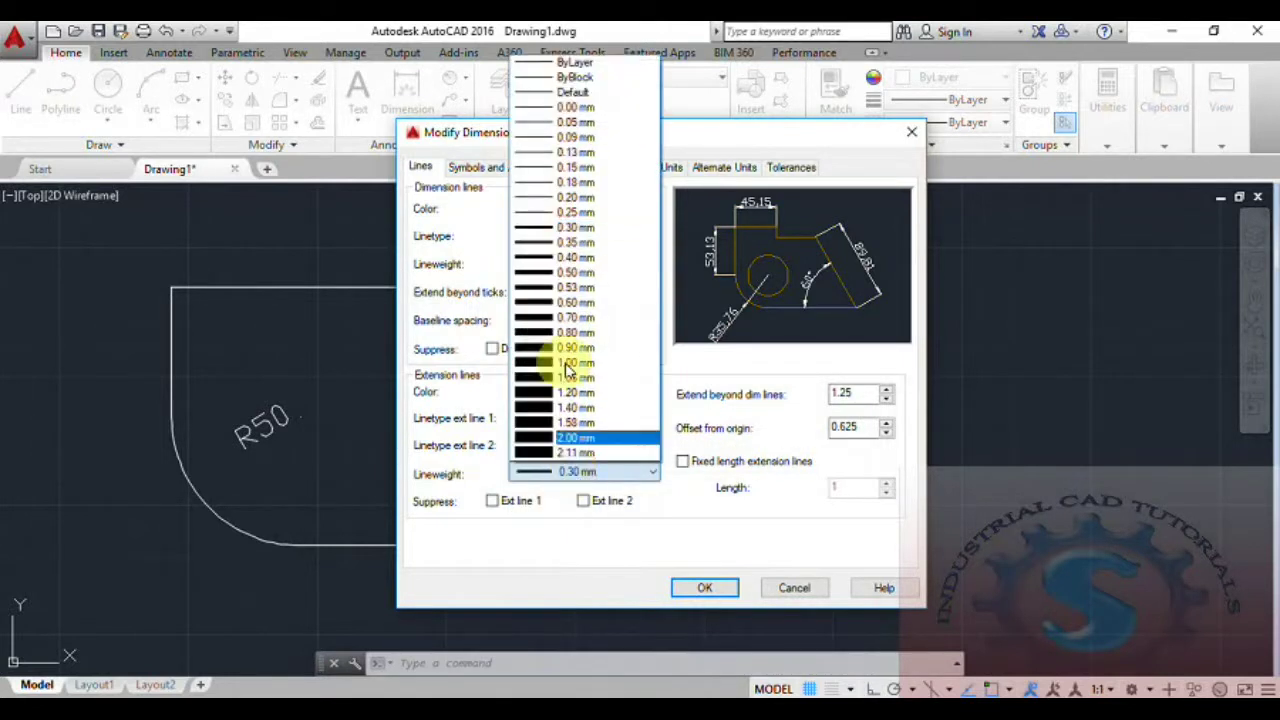
click(583, 50)
click(703, 592)
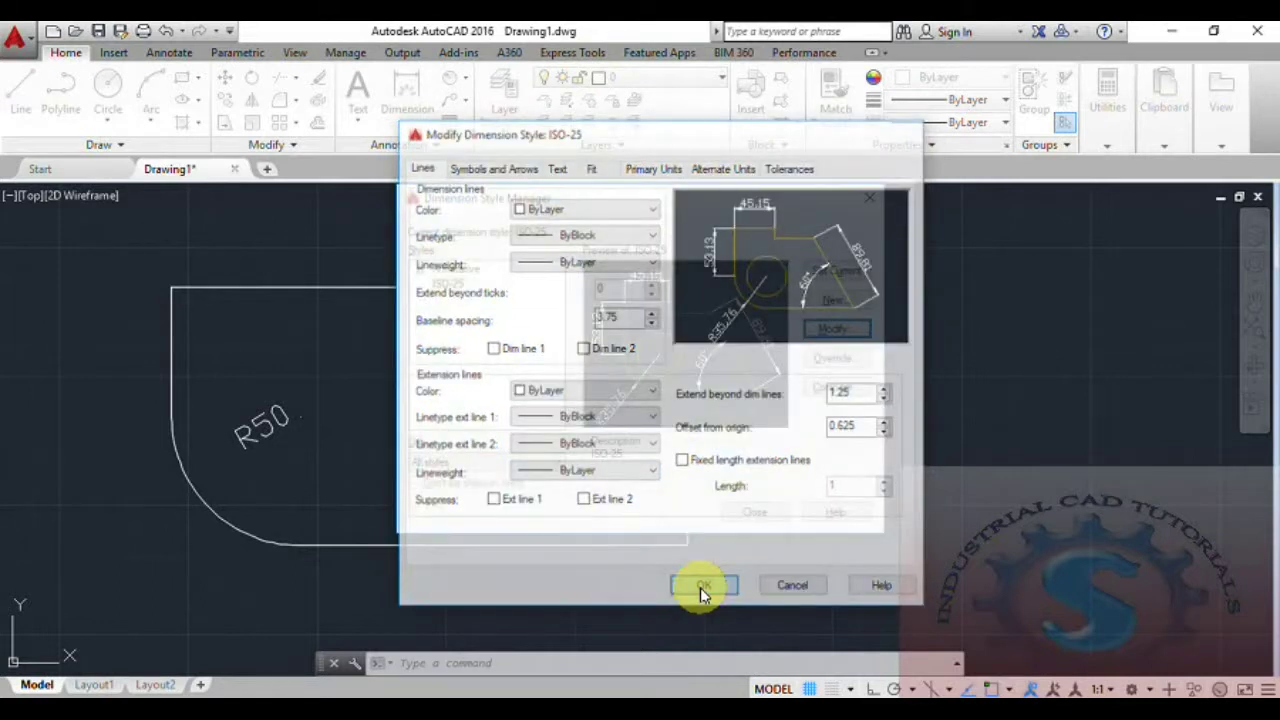
Close the Dimension Style Manager and check the dimensions in the drawing
click(756, 512)
scroll(651, 471, down, 2)
scroll(731, 491, up, 2)
middle_drag(720, 503, 720, 502)
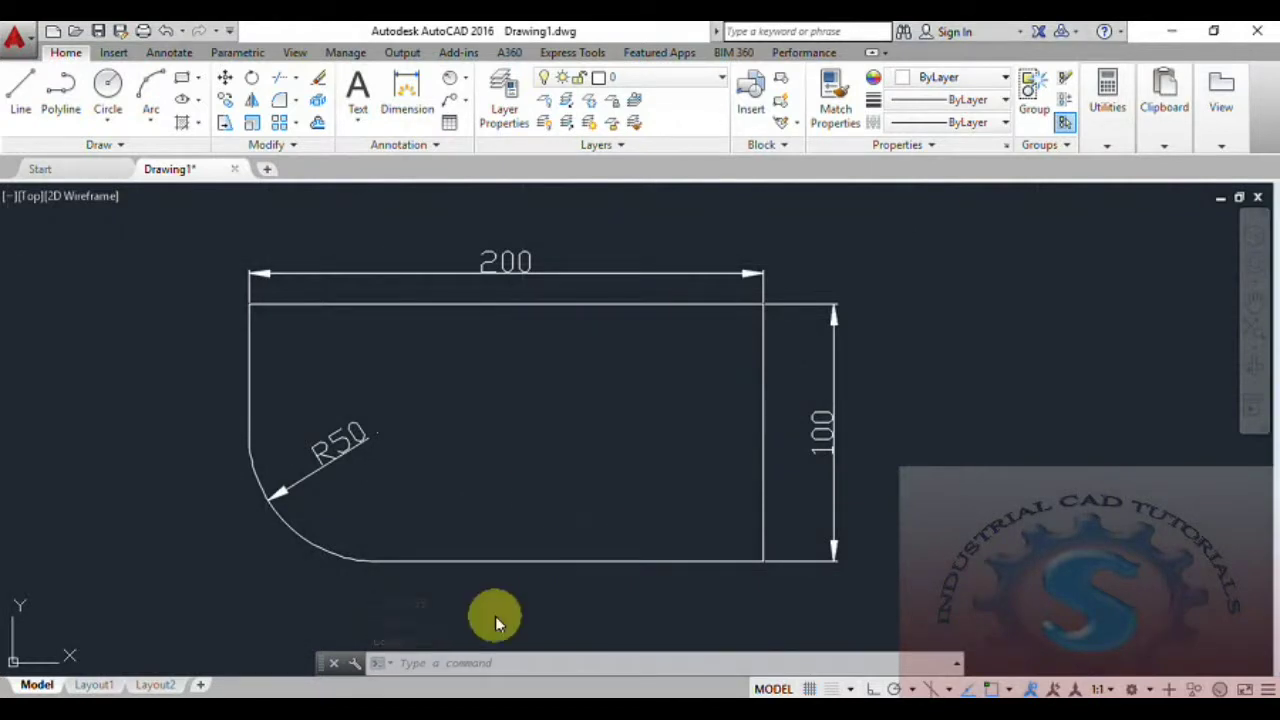
Open the ISO-25 dimension style's symbols and arrows settings and examine the available types for the first arrowhead
text(d)
key(Return)
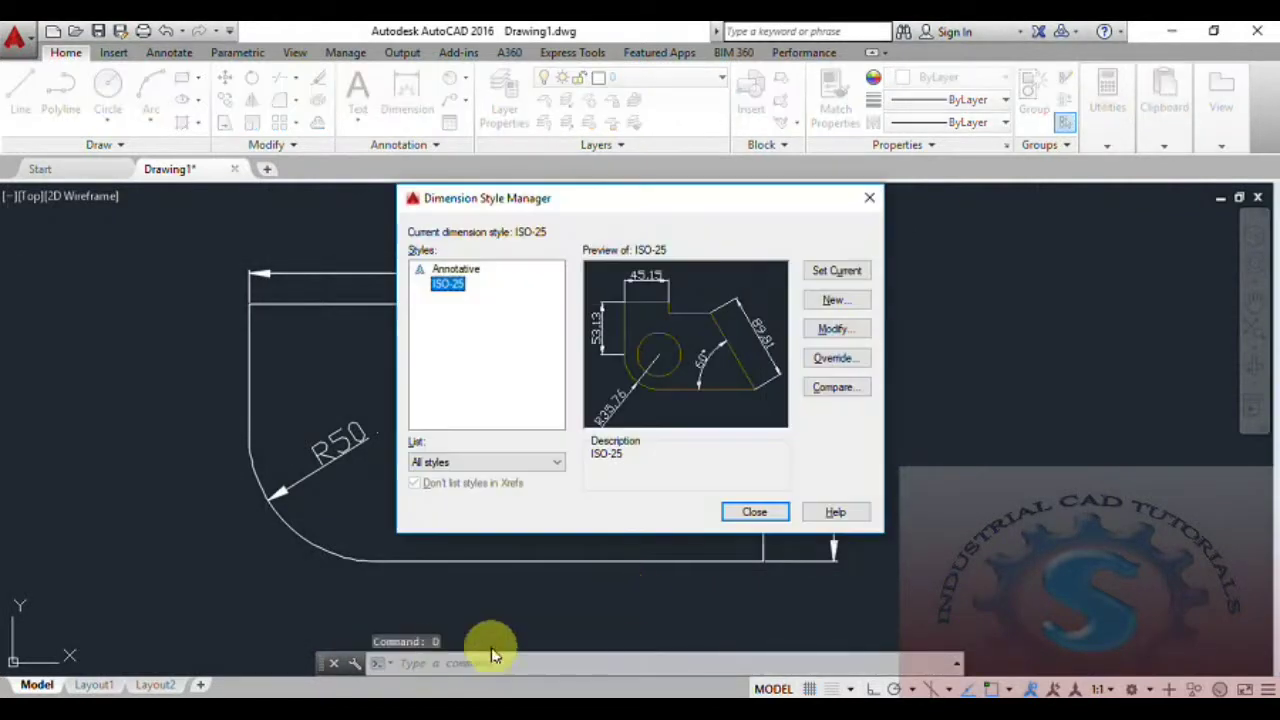
click(838, 330)
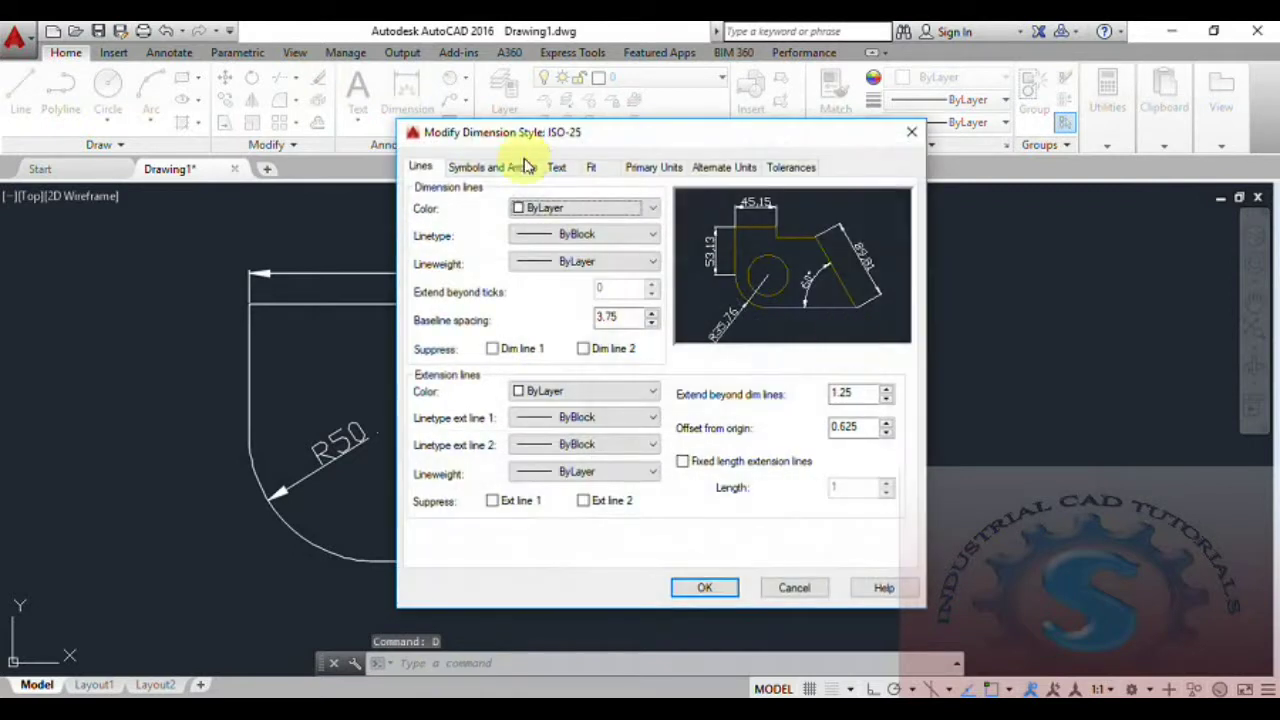
click(493, 168)
click(481, 215)
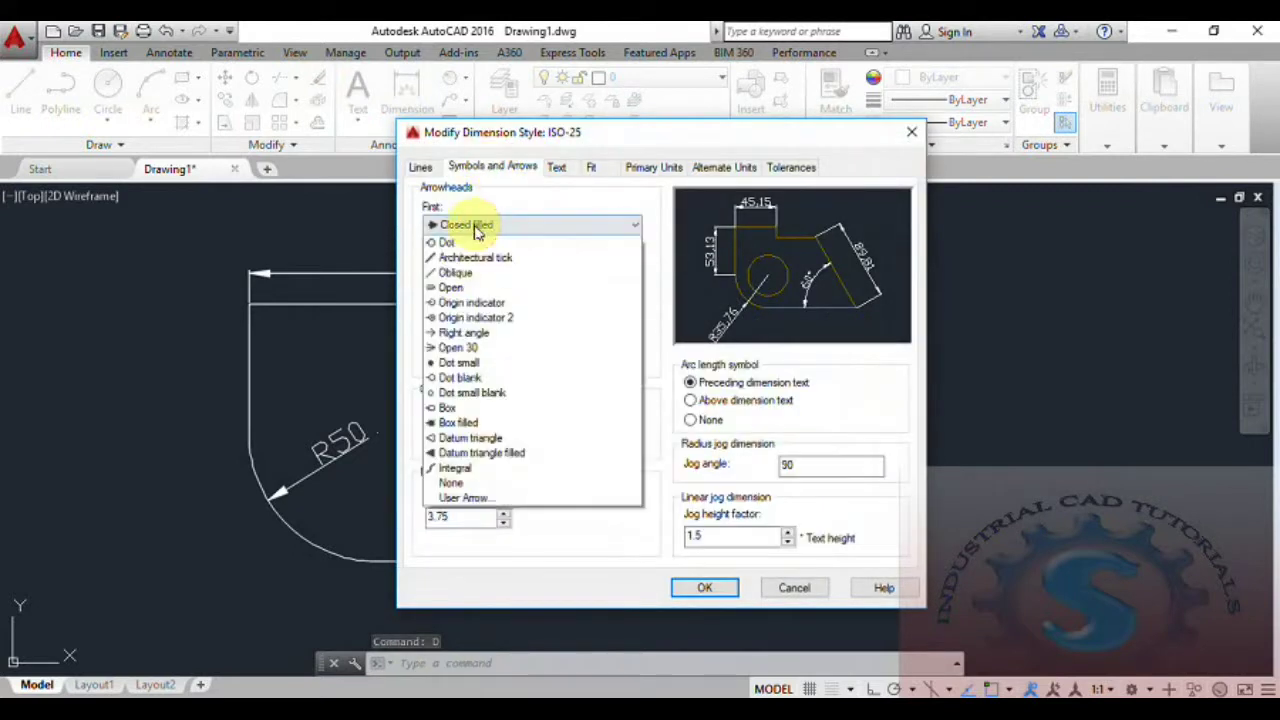
click(474, 225)
drag(634, 137, 627, 168)
click(560, 250)
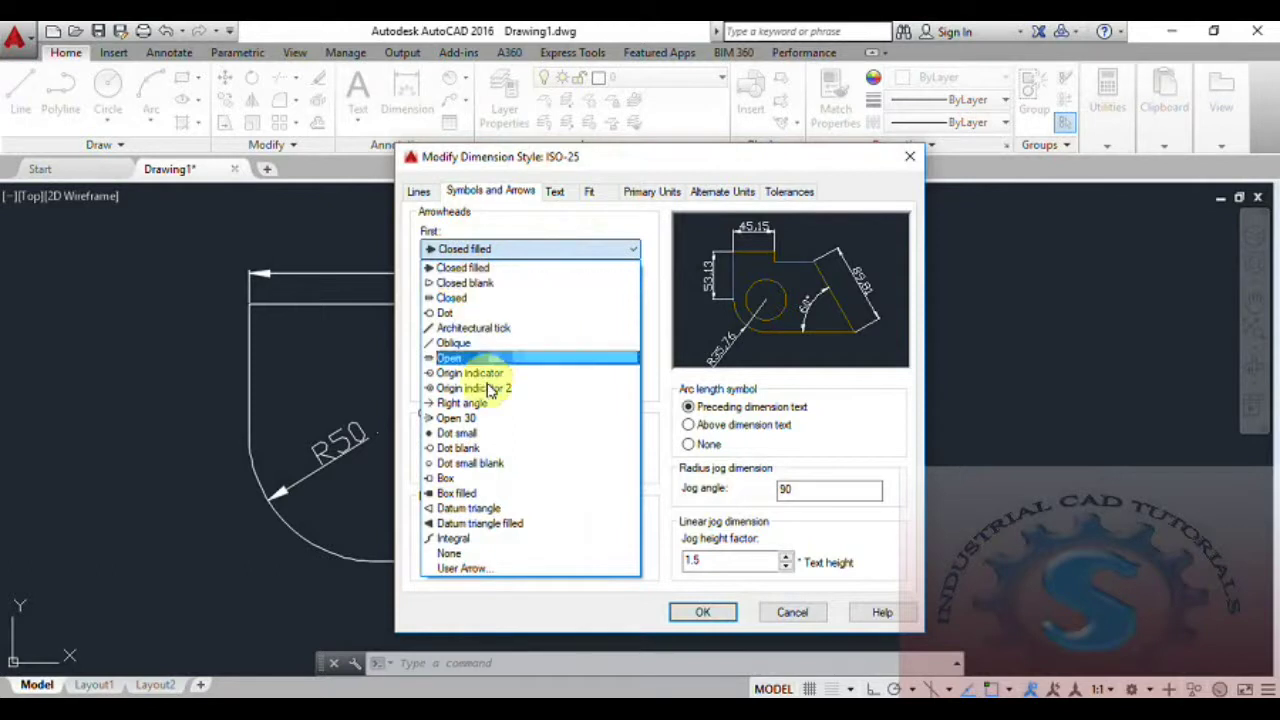
click(460, 568)
click(593, 211)
click(603, 209)
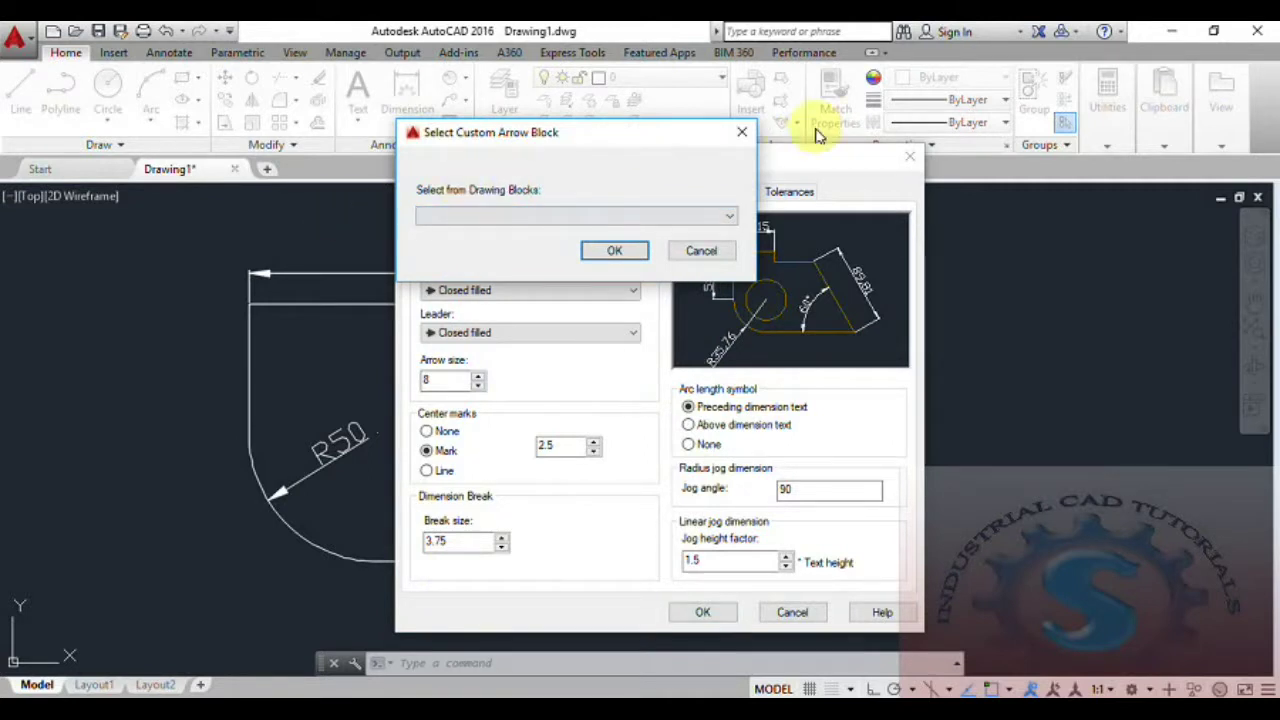
click(742, 132)
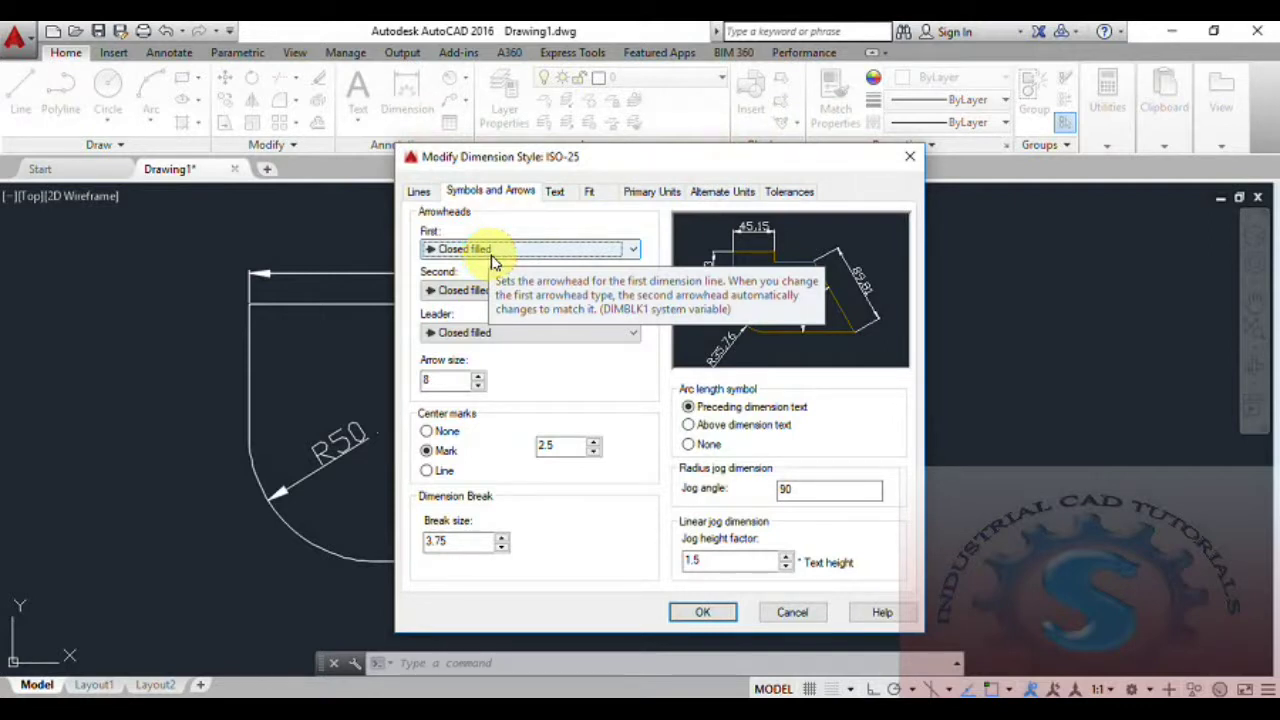
Set the first, second and leader arrowheads of the ISO-25 style to Closed blank
click(495, 250)
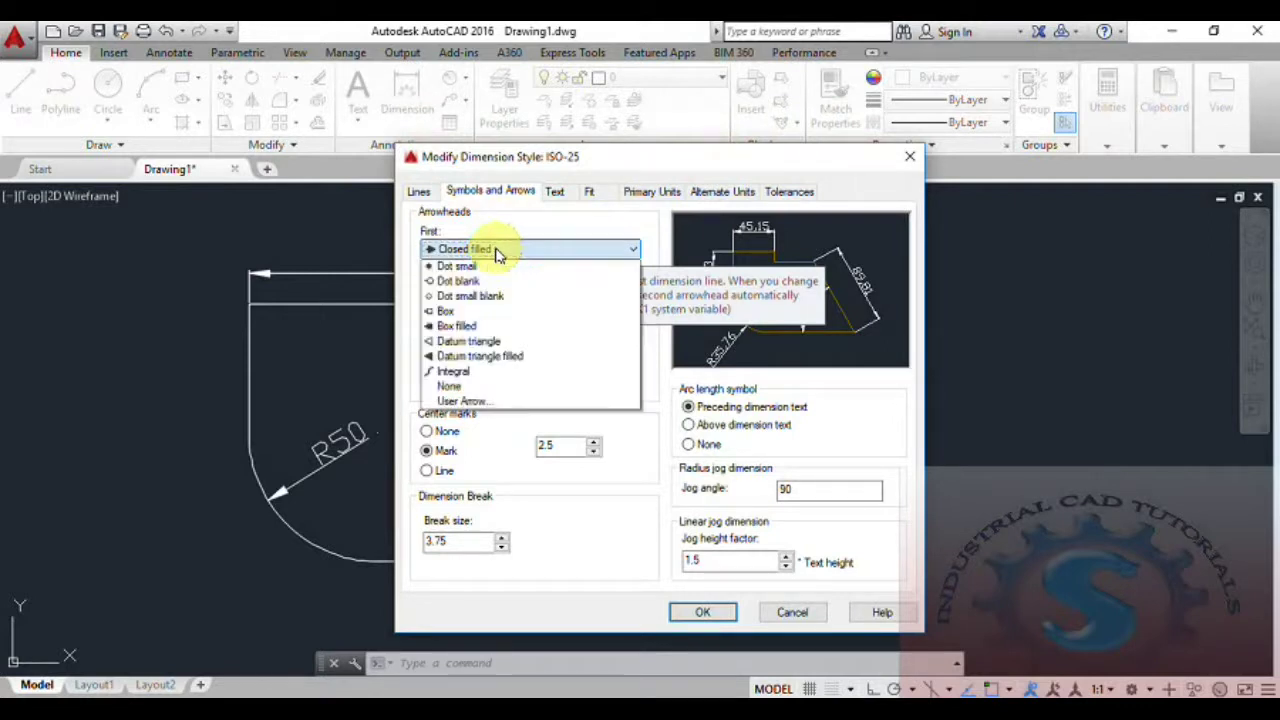
click(496, 248)
click(497, 250)
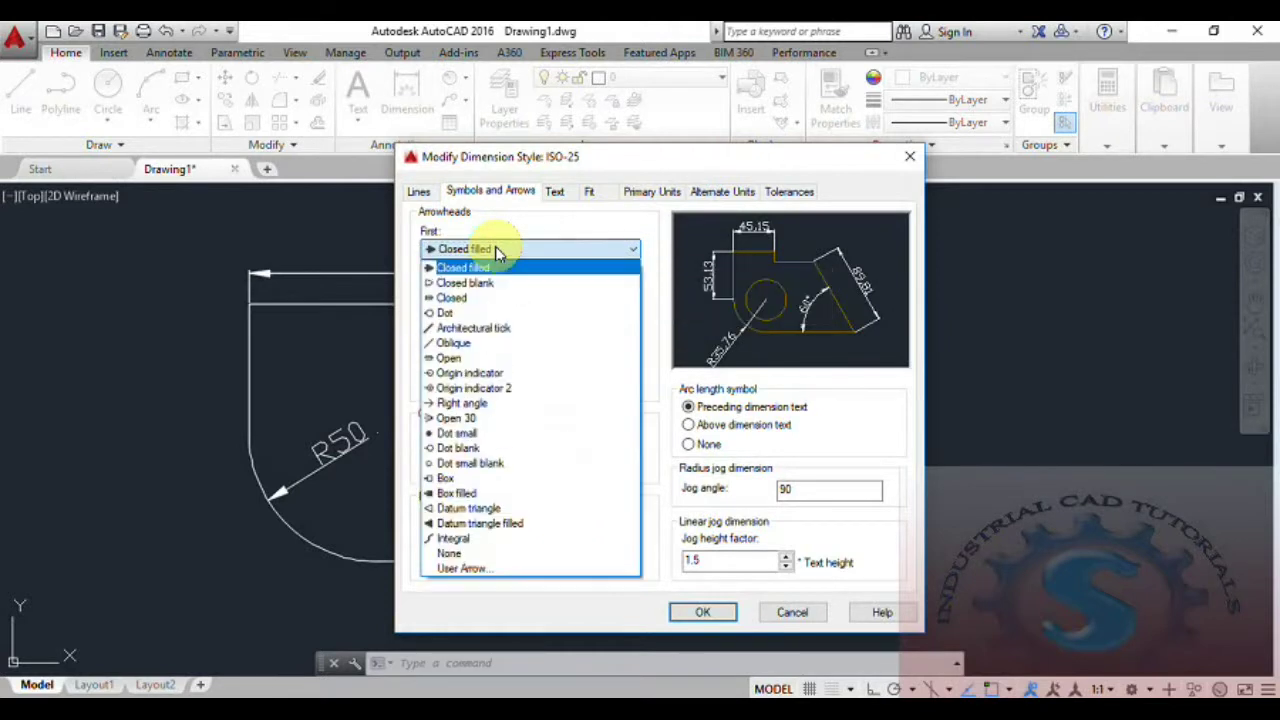
click(490, 288)
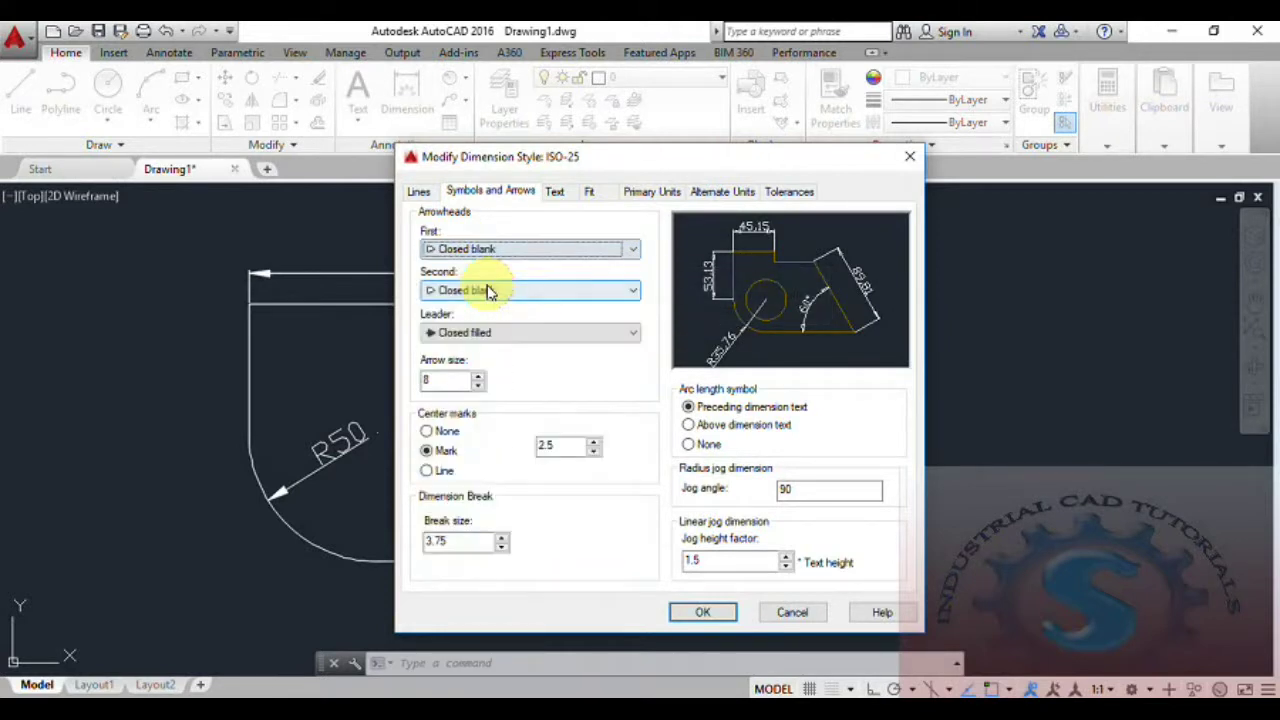
click(475, 340)
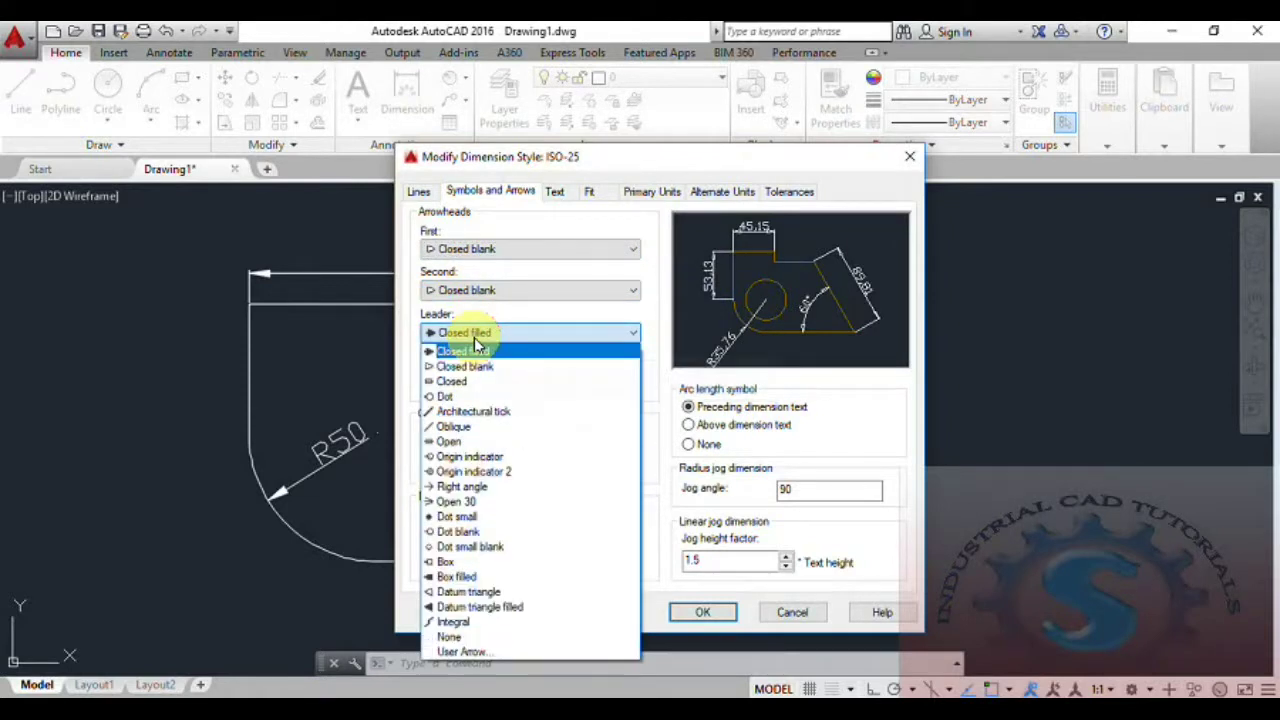
scroll(478, 350, up, 2)
click(479, 362)
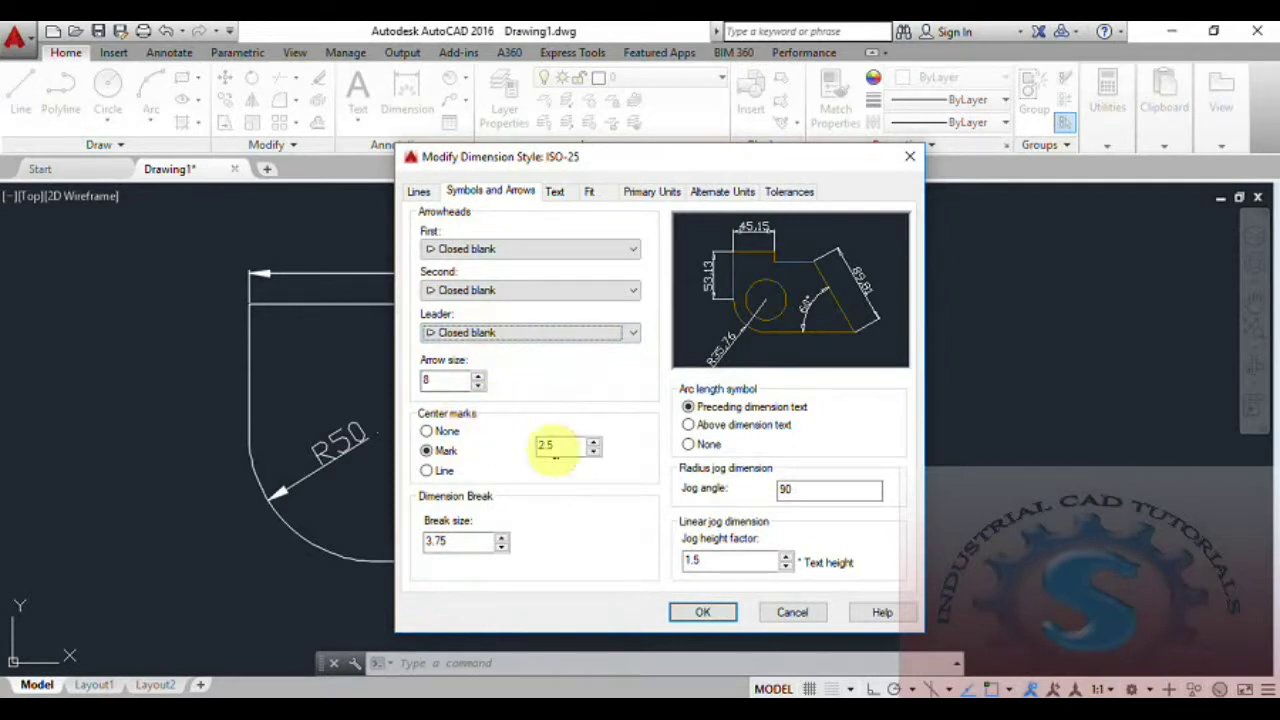
Switch the center marks to None and back to Mark, and try the other arc length symbol options
click(428, 432)
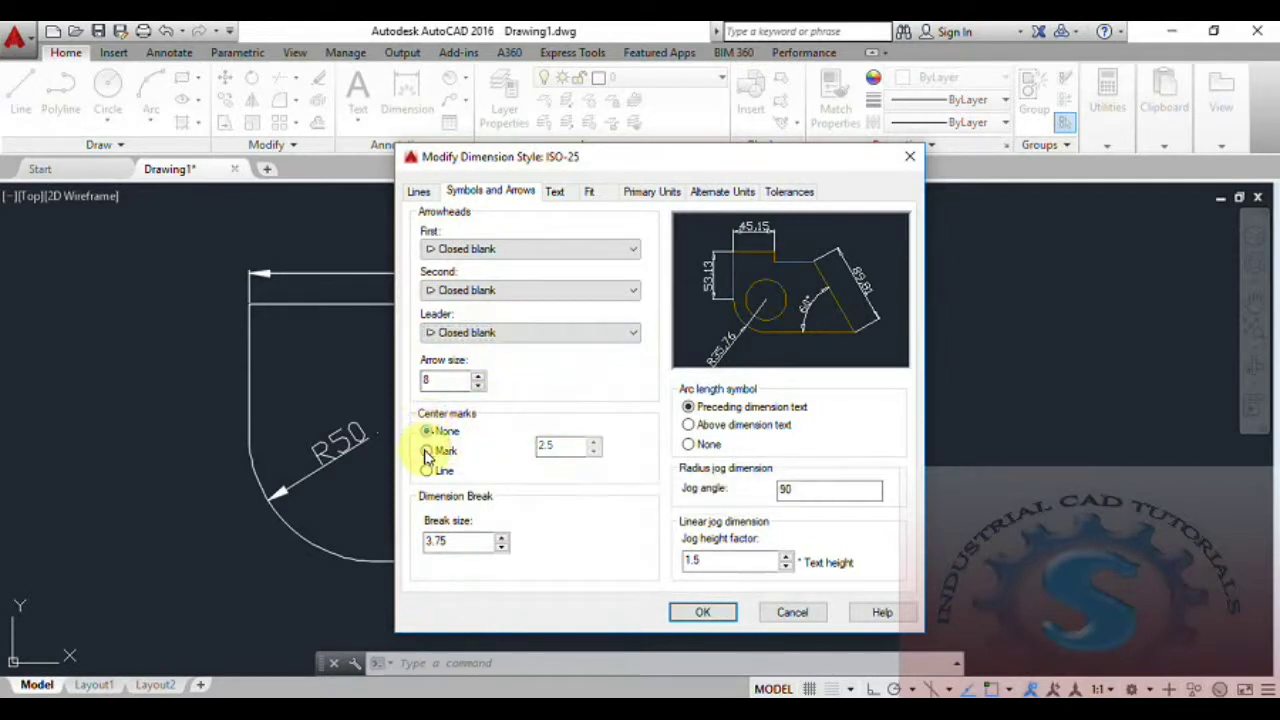
click(427, 453)
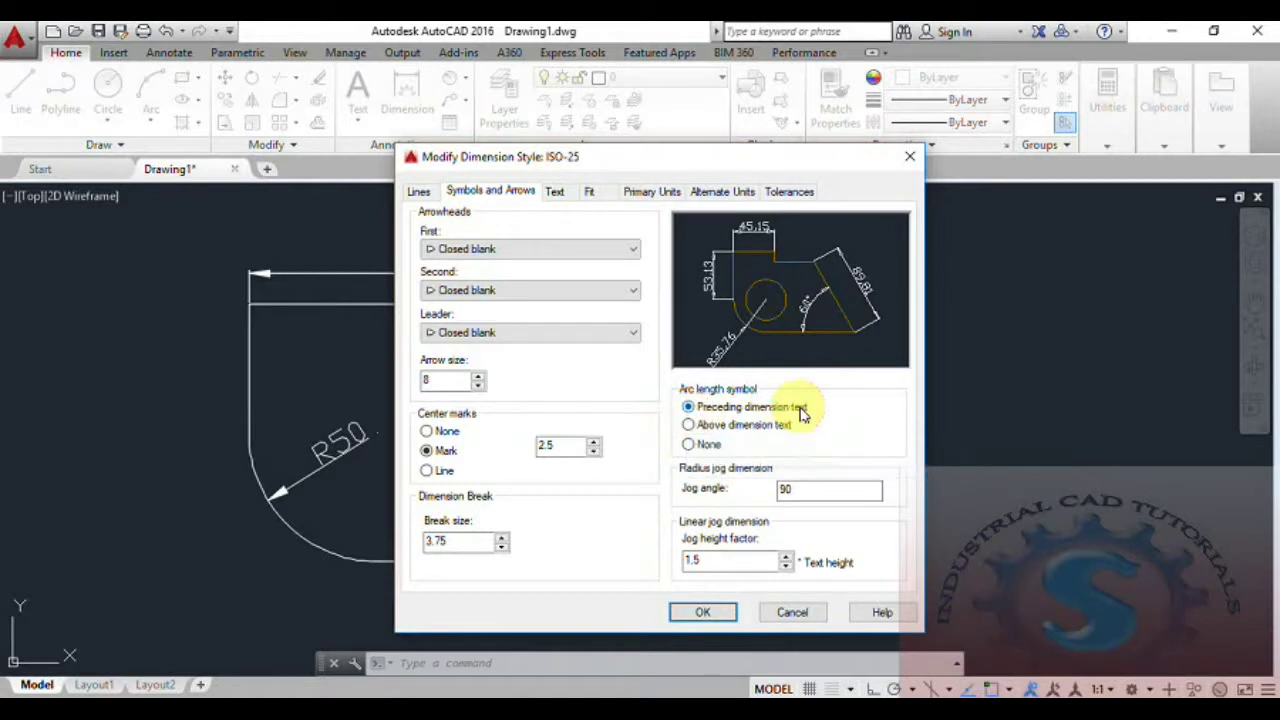
click(689, 425)
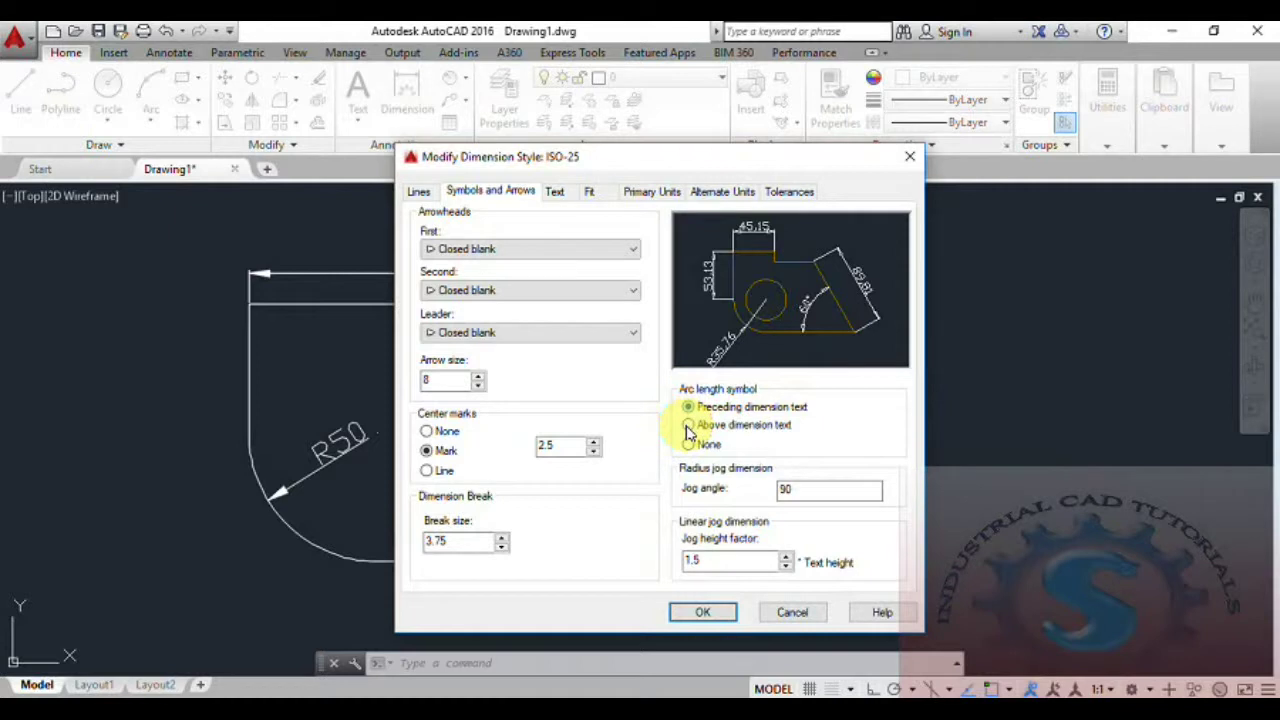
click(689, 446)
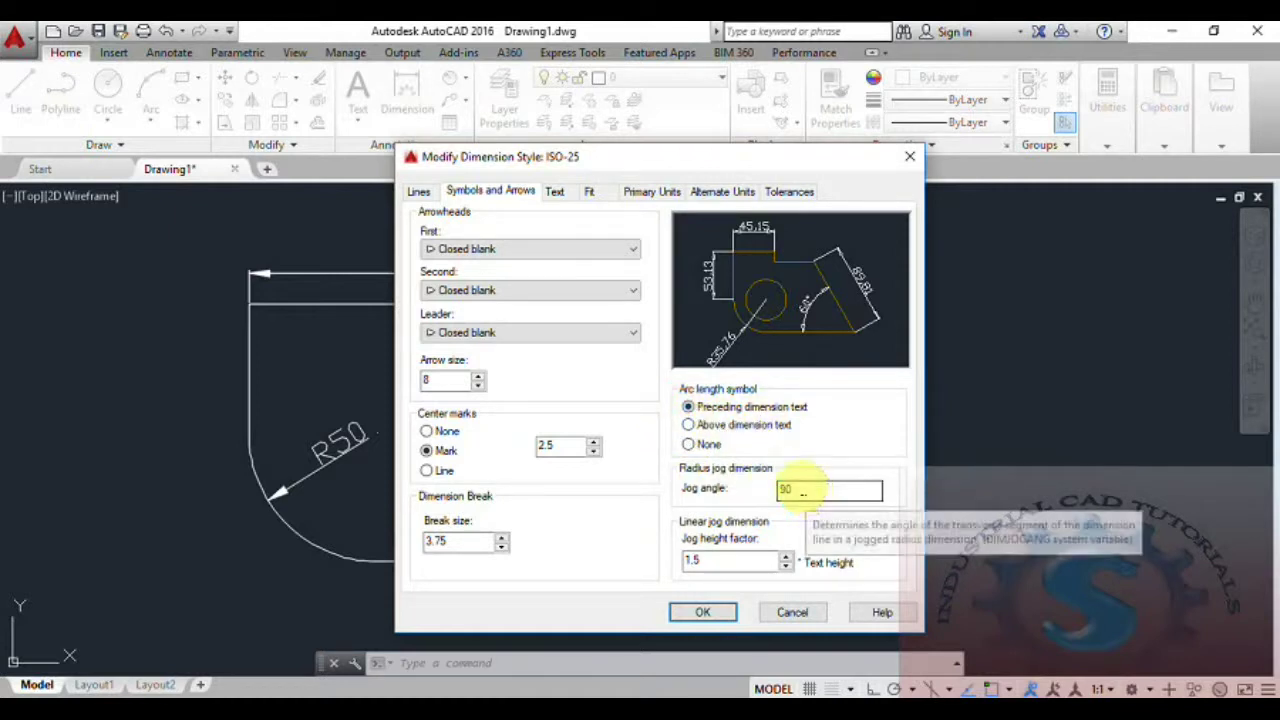
Apply the ISO-25 style changes and inspect the dimension arrowheads in the drawing
drag(738, 170, 674, 160)
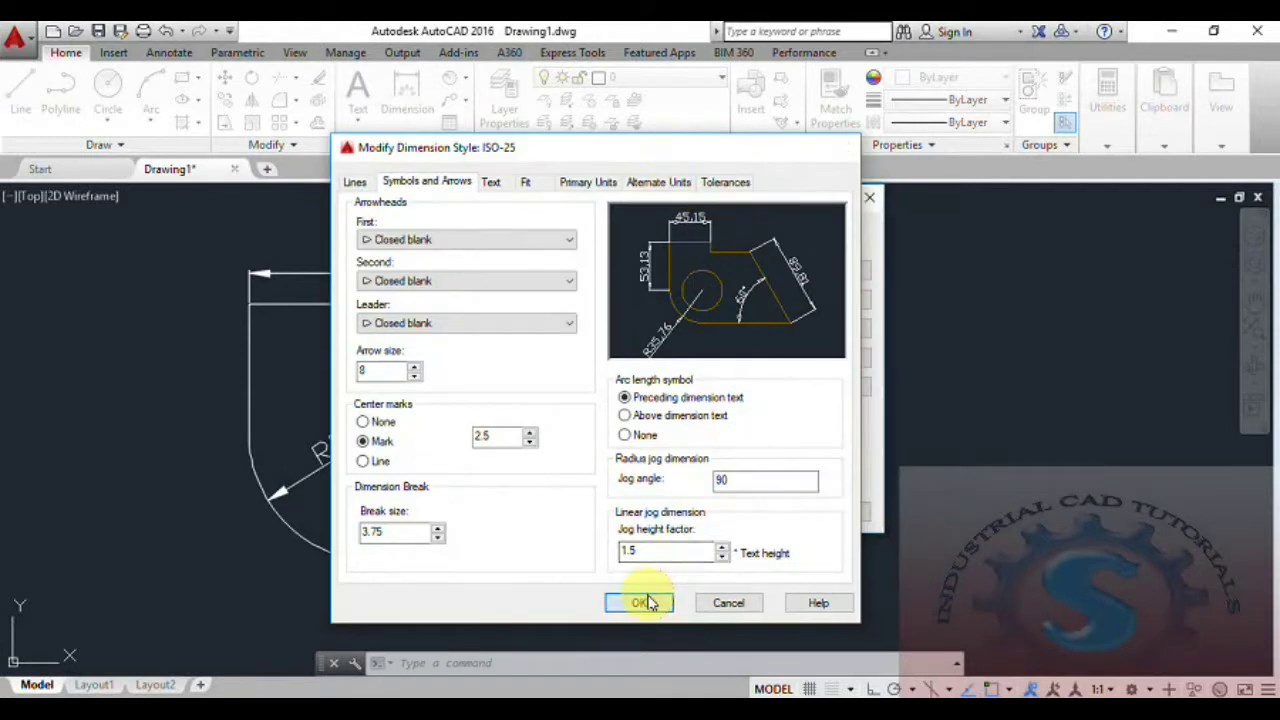
click(645, 601)
click(742, 513)
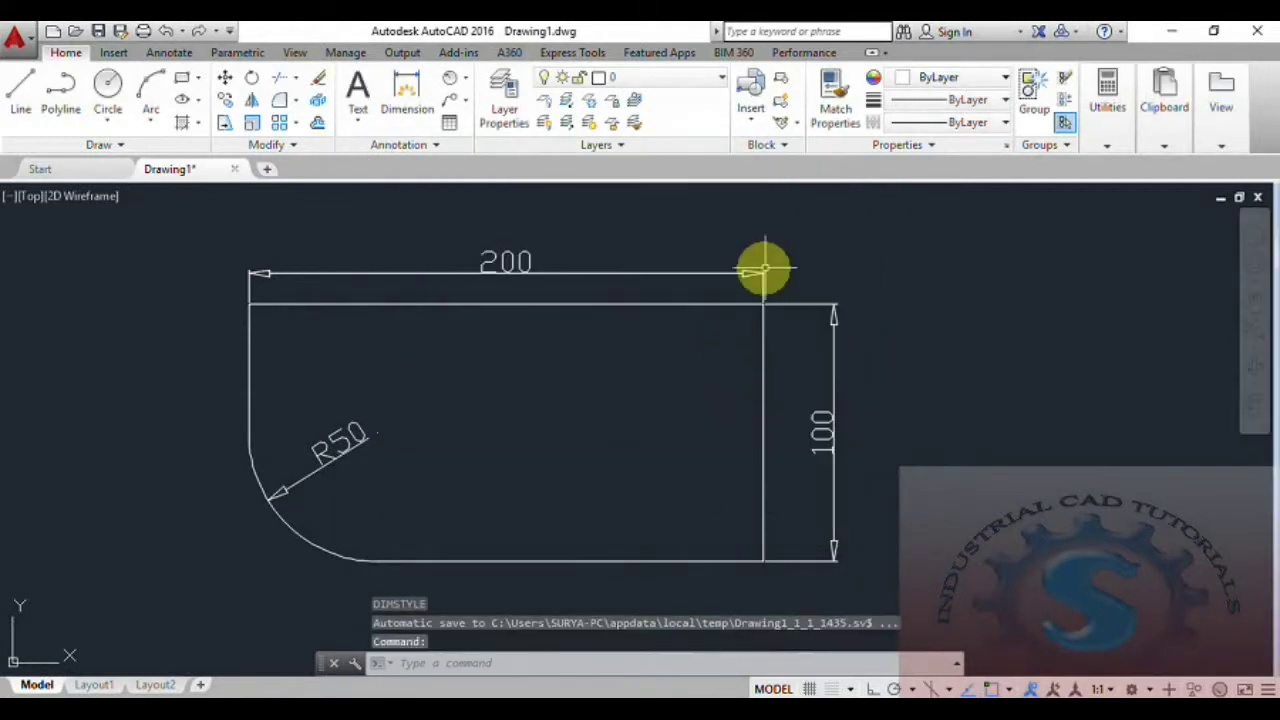
scroll(745, 283, up, 3)
scroll(743, 285, down, 3)
middle_drag(700, 349, 677, 346)
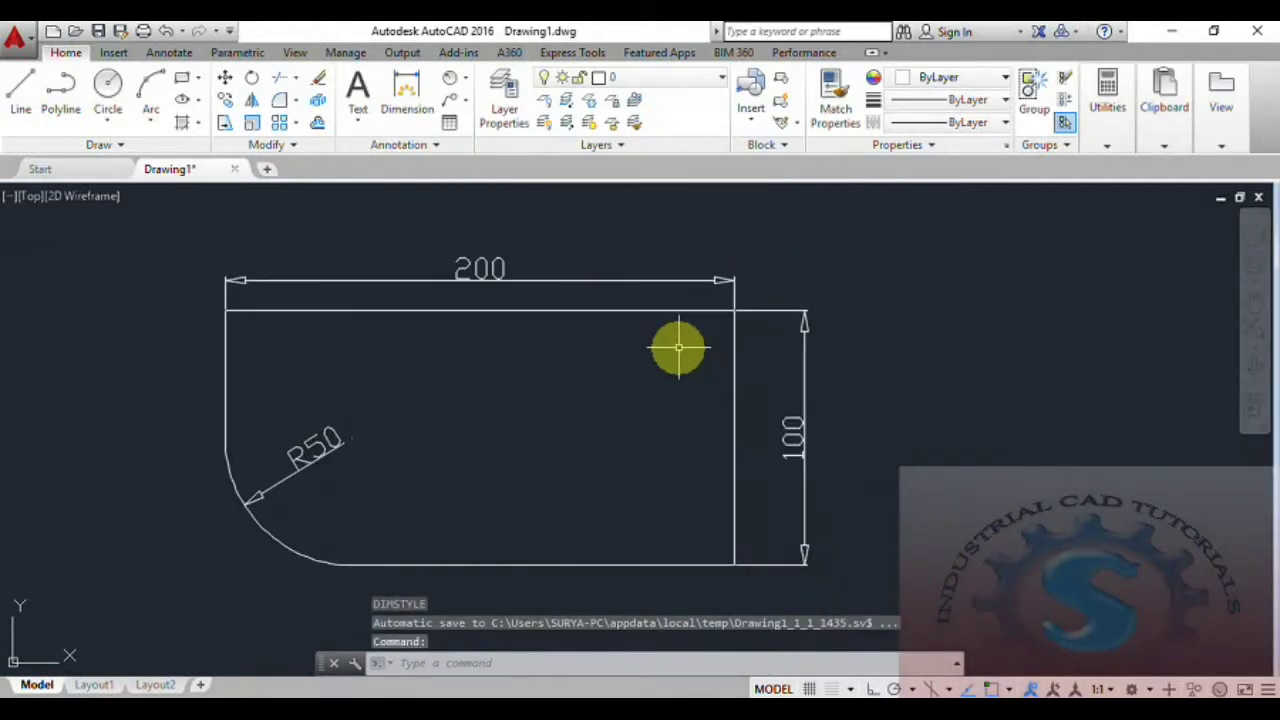
Reopen the ISO-25 style, set its leader arrowhead to Closed, and apply the change
text(D)
key(Return)
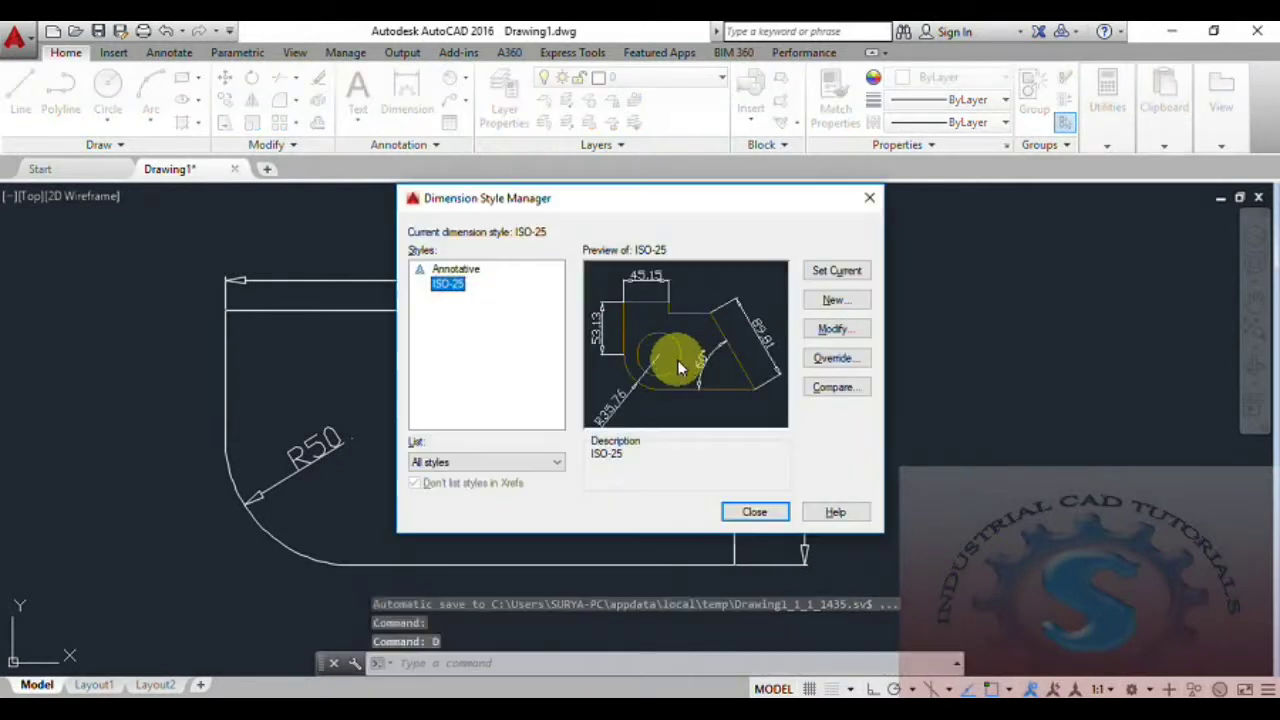
click(860, 328)
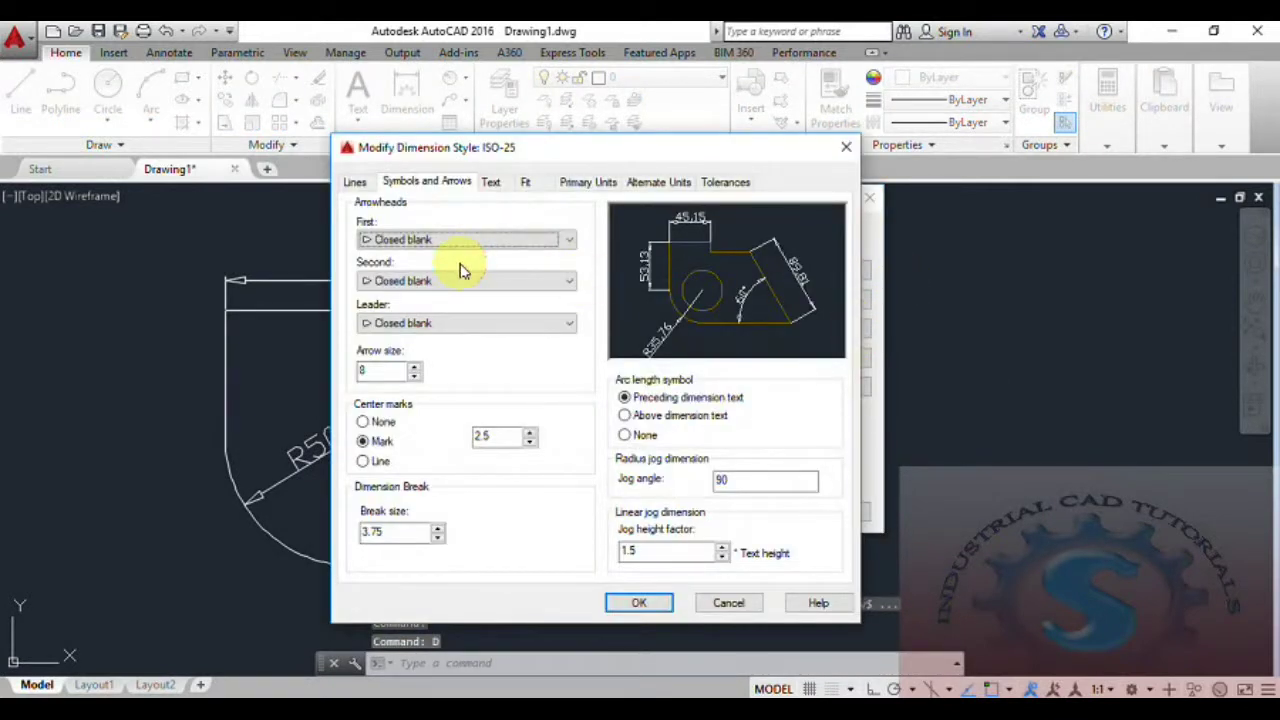
click(458, 325)
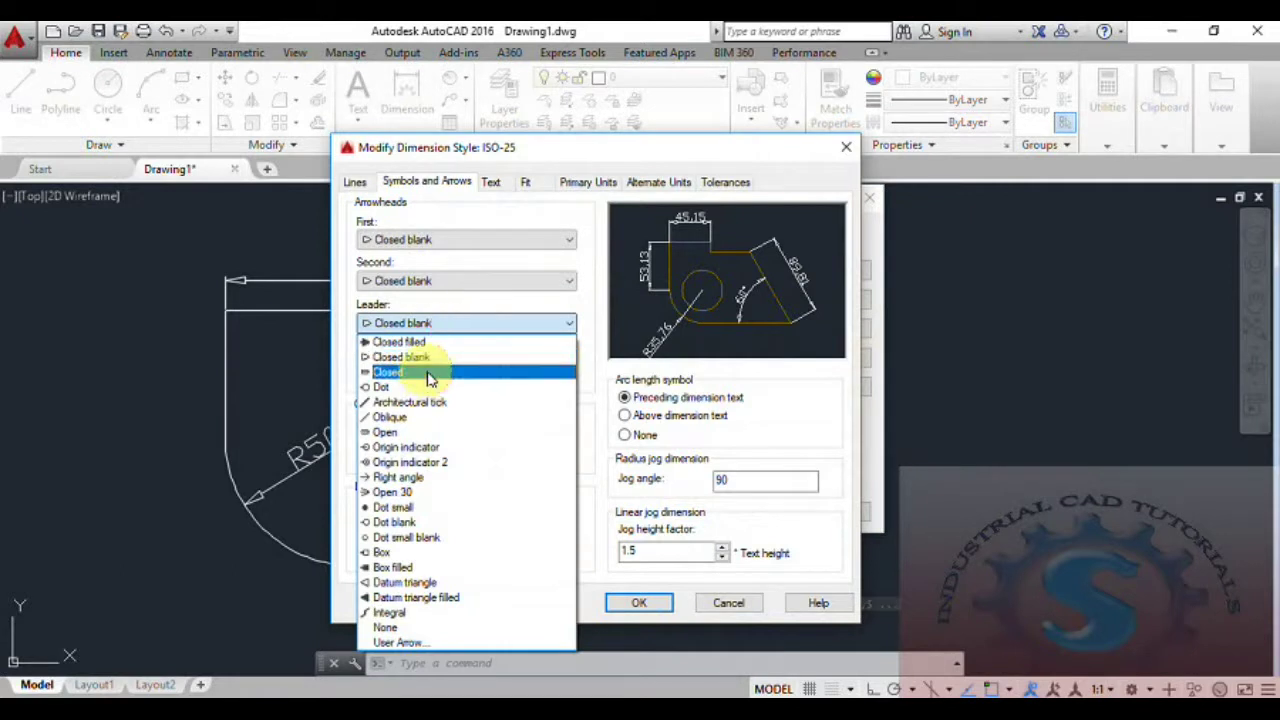
click(430, 374)
click(646, 606)
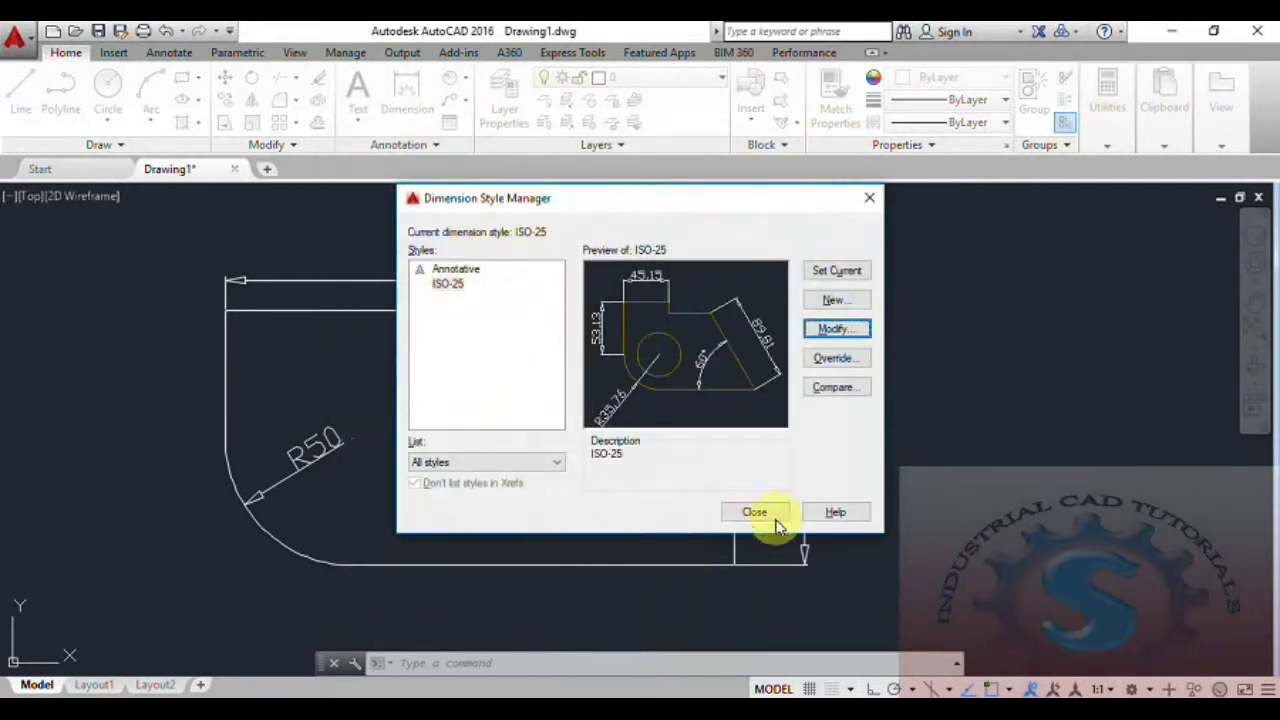
click(766, 514)
Reopen the ISO-25 style and set its leader arrowhead to Closed filled
text(d)
key(Return)
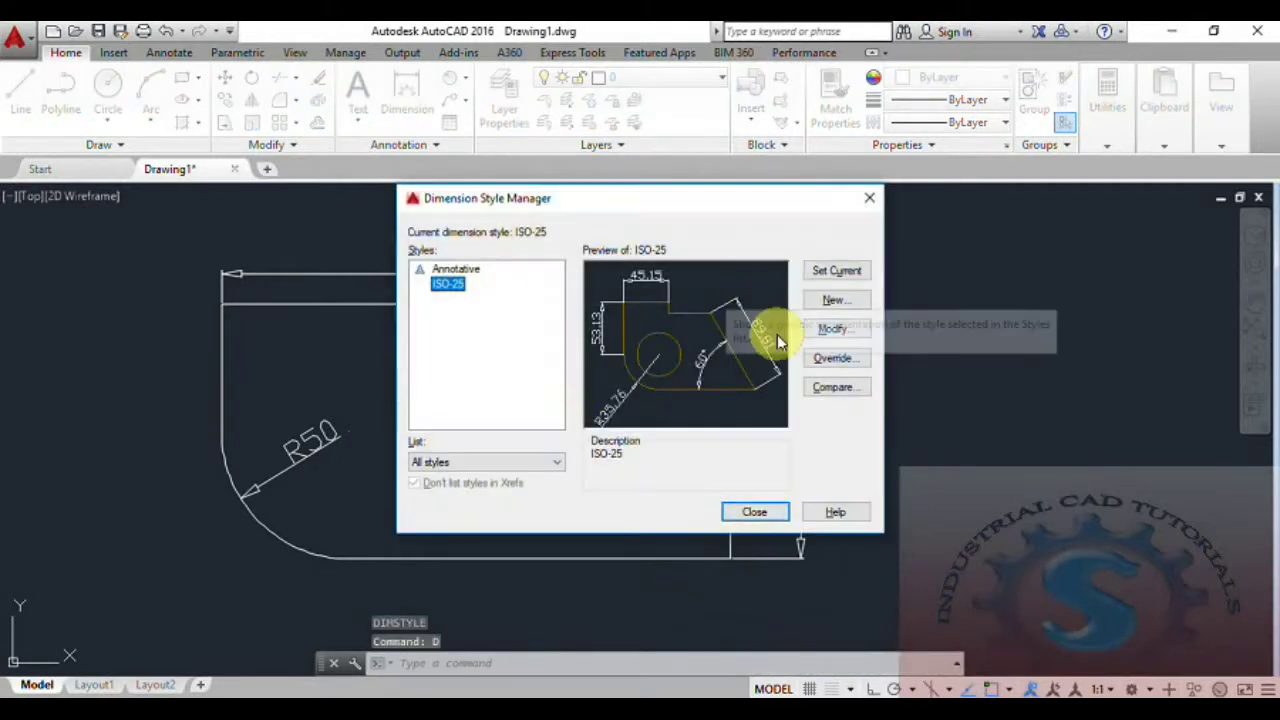
click(826, 330)
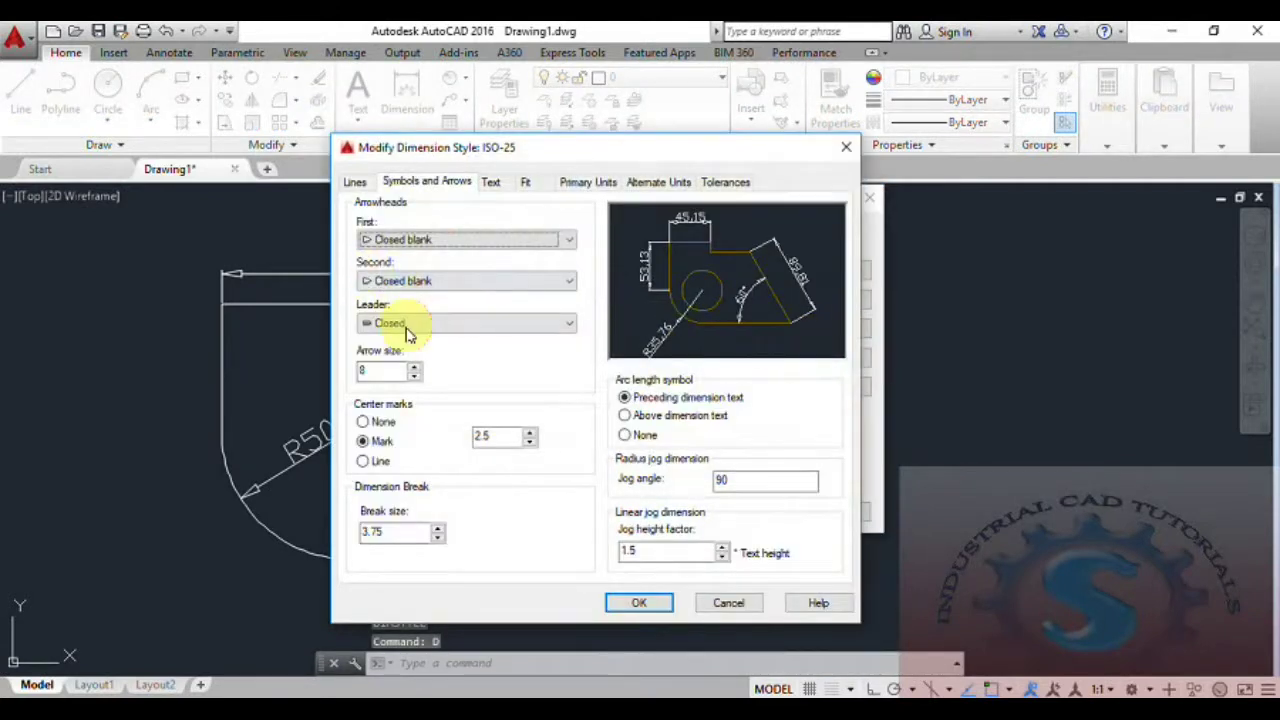
click(407, 324)
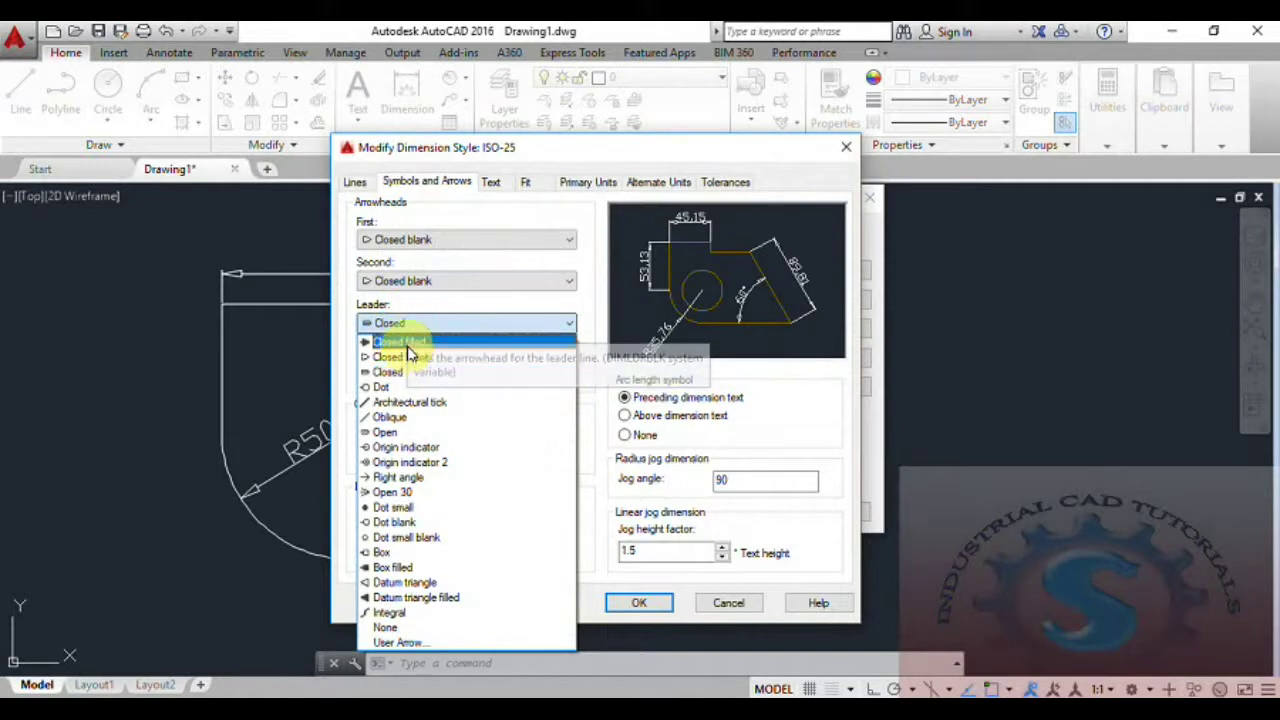
click(399, 342)
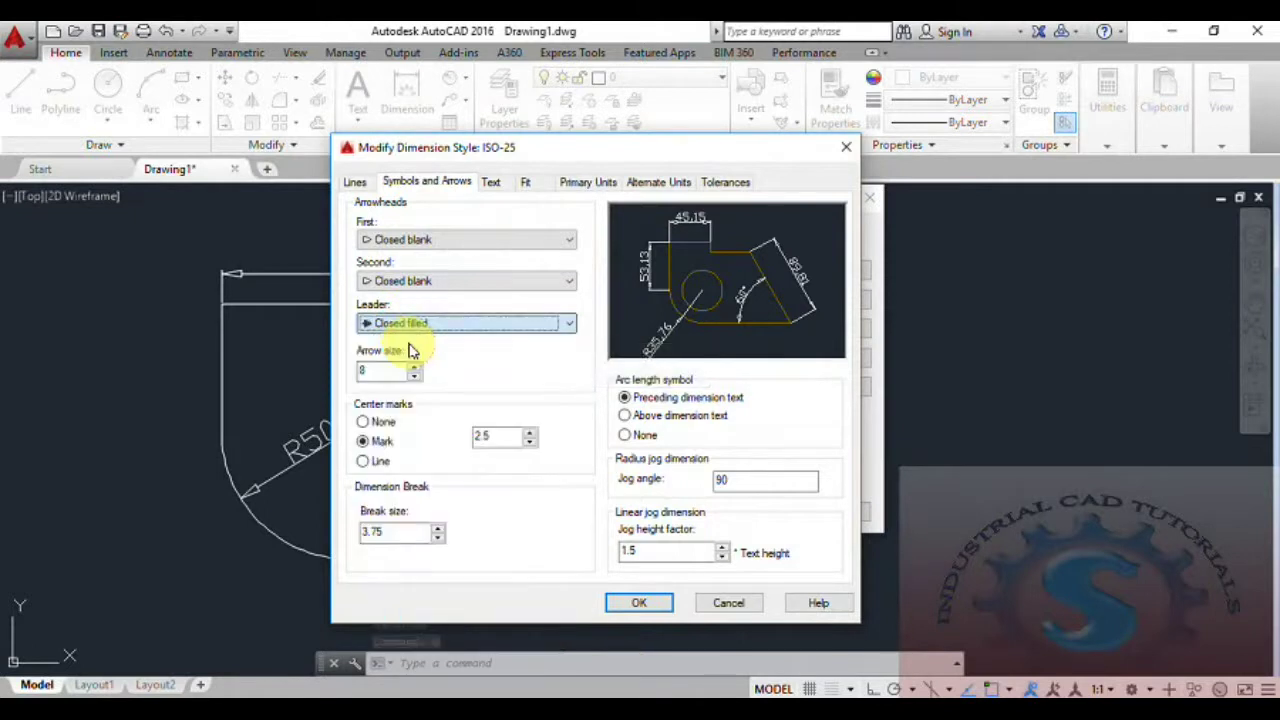
Set the second arrowhead to Dot, apply the style change, and inspect the dimensions in the drawing
click(447, 284)
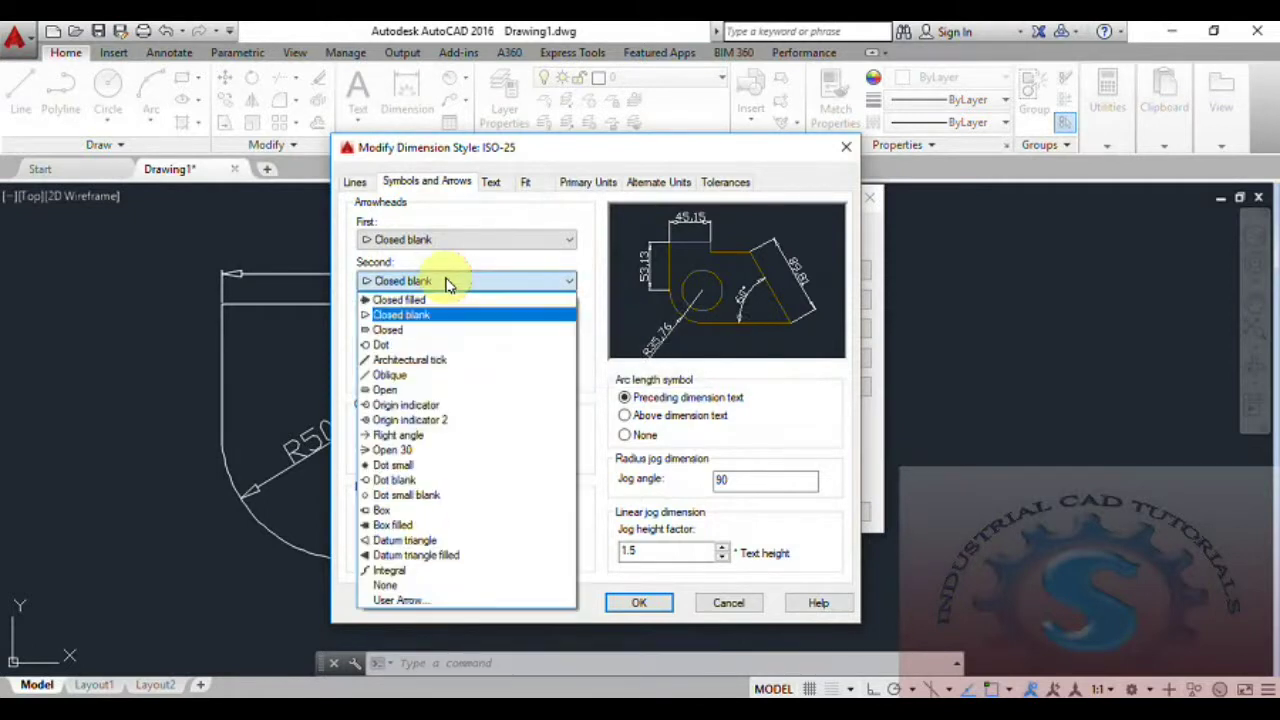
click(390, 344)
click(640, 604)
click(751, 514)
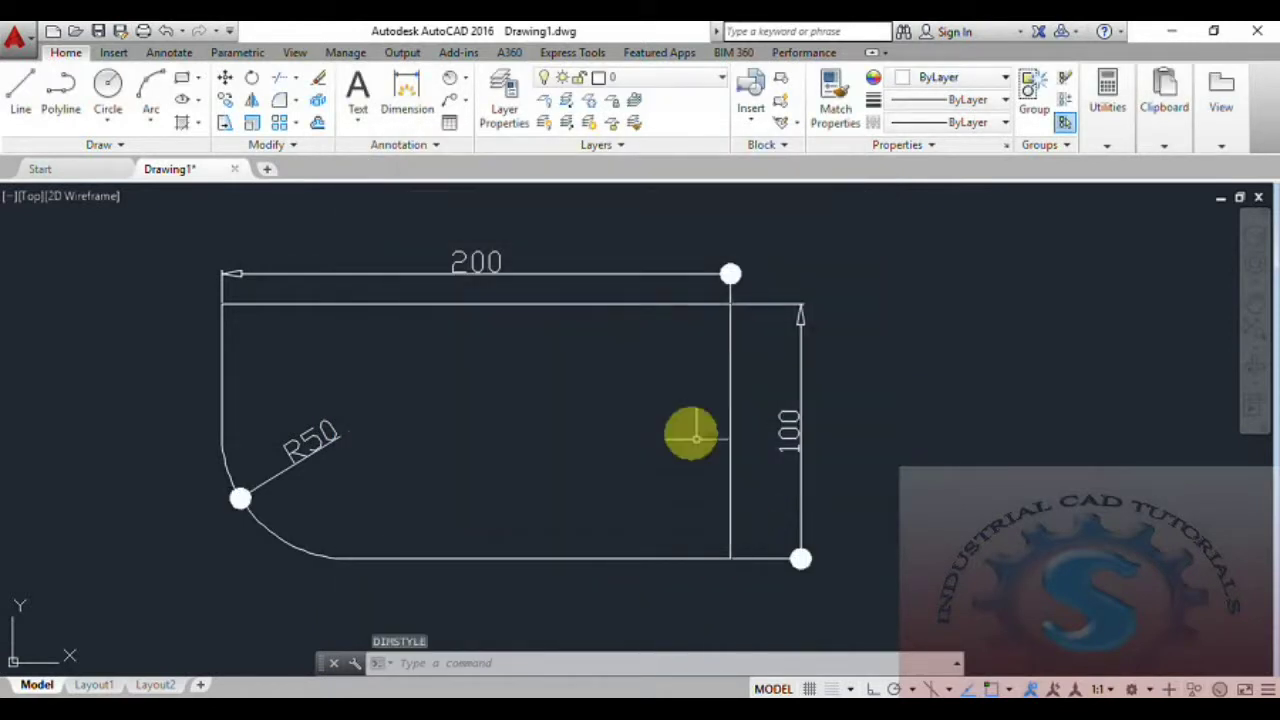
scroll(558, 518, down, 4)
scroll(541, 500, up, 4)
mouse_move(541, 500)
middle_down()
mouse_move(586, 528)
mouse_move(603, 522)
middle_up()
Reopen the ISO-25 style and set both the first and second arrowheads to Closed filled
text(d)
key(Return)
click(832, 329)
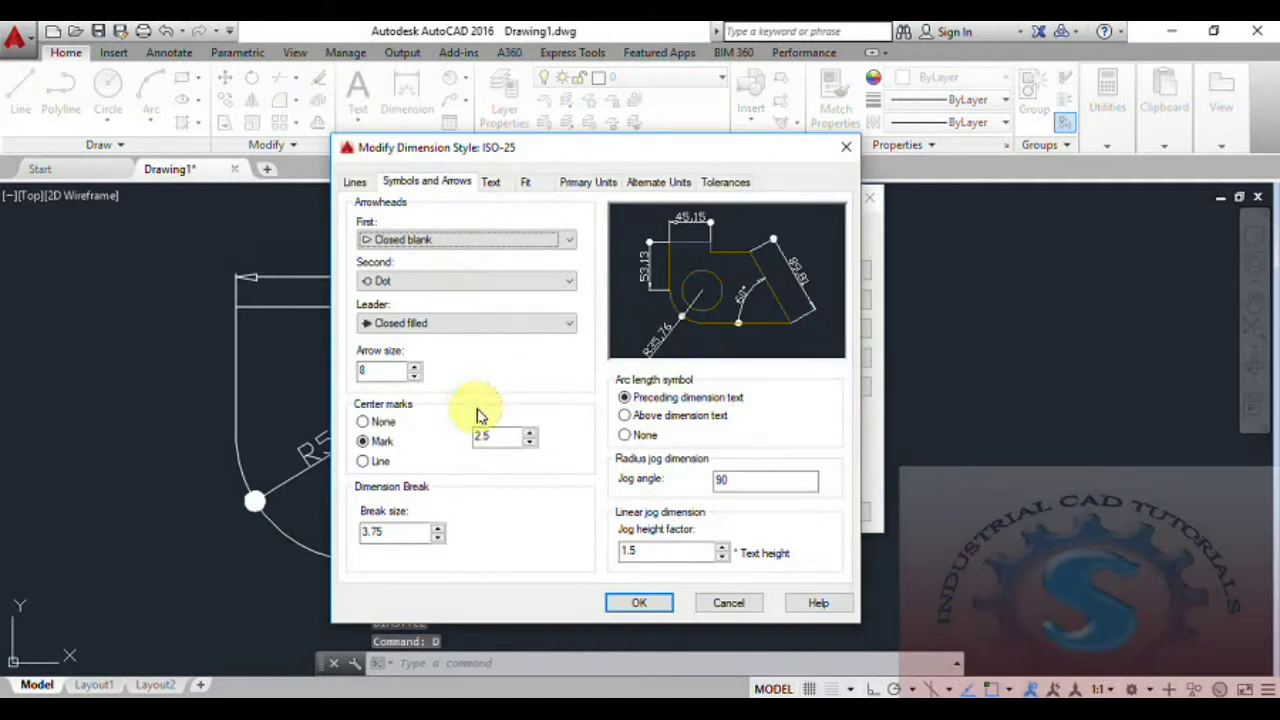
click(490, 281)
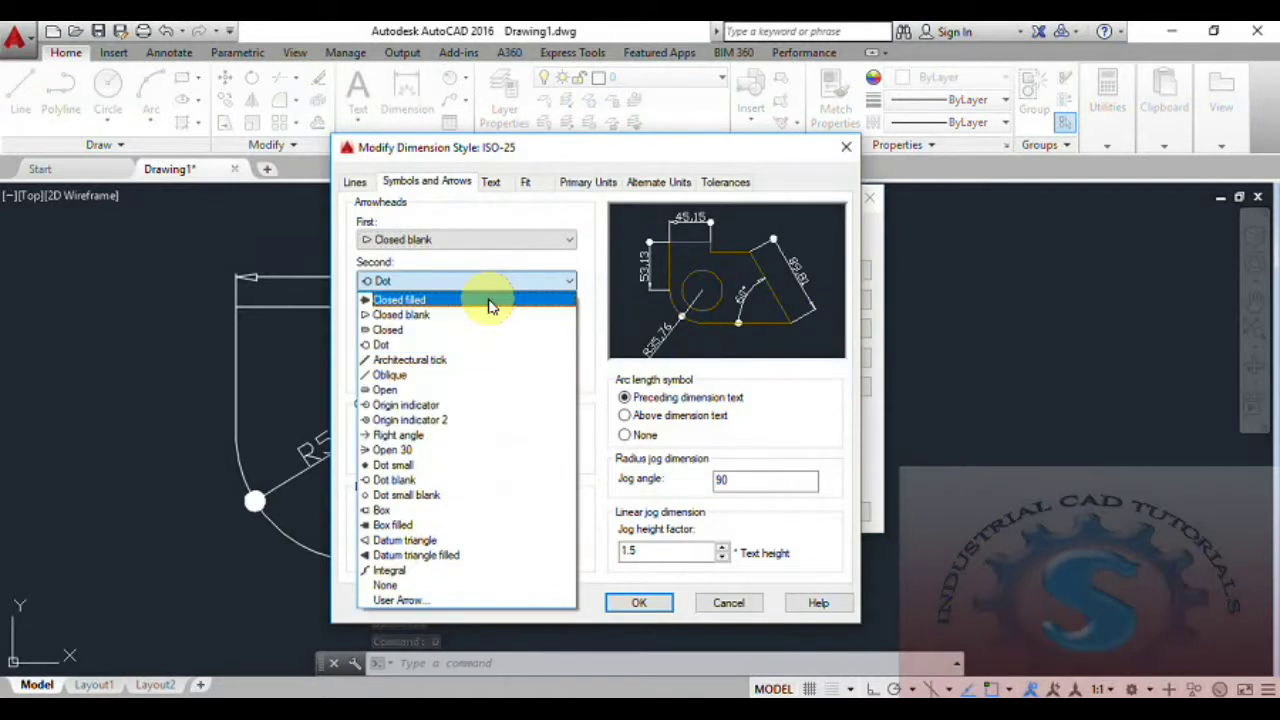
click(490, 301)
click(485, 240)
click(472, 270)
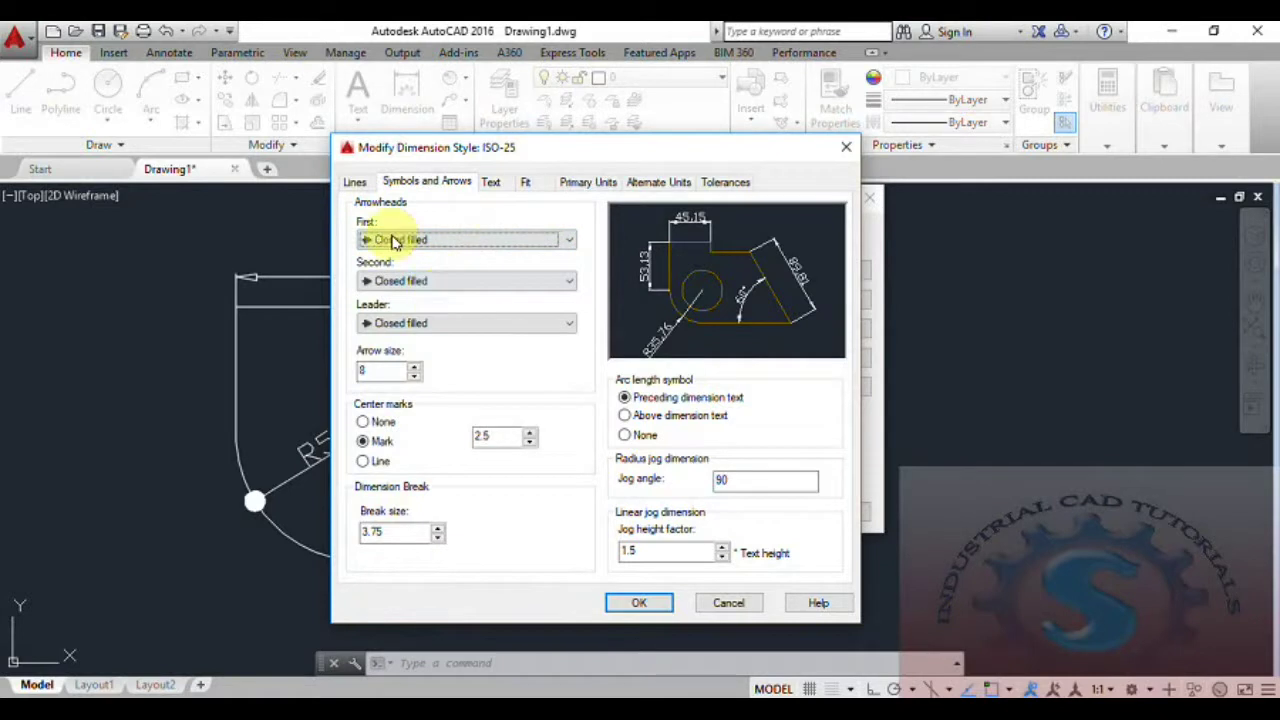
Keep center marks on Mark, place the arc length symbol above the dimension text, and confirm the ISO-25 style changes
click(364, 443)
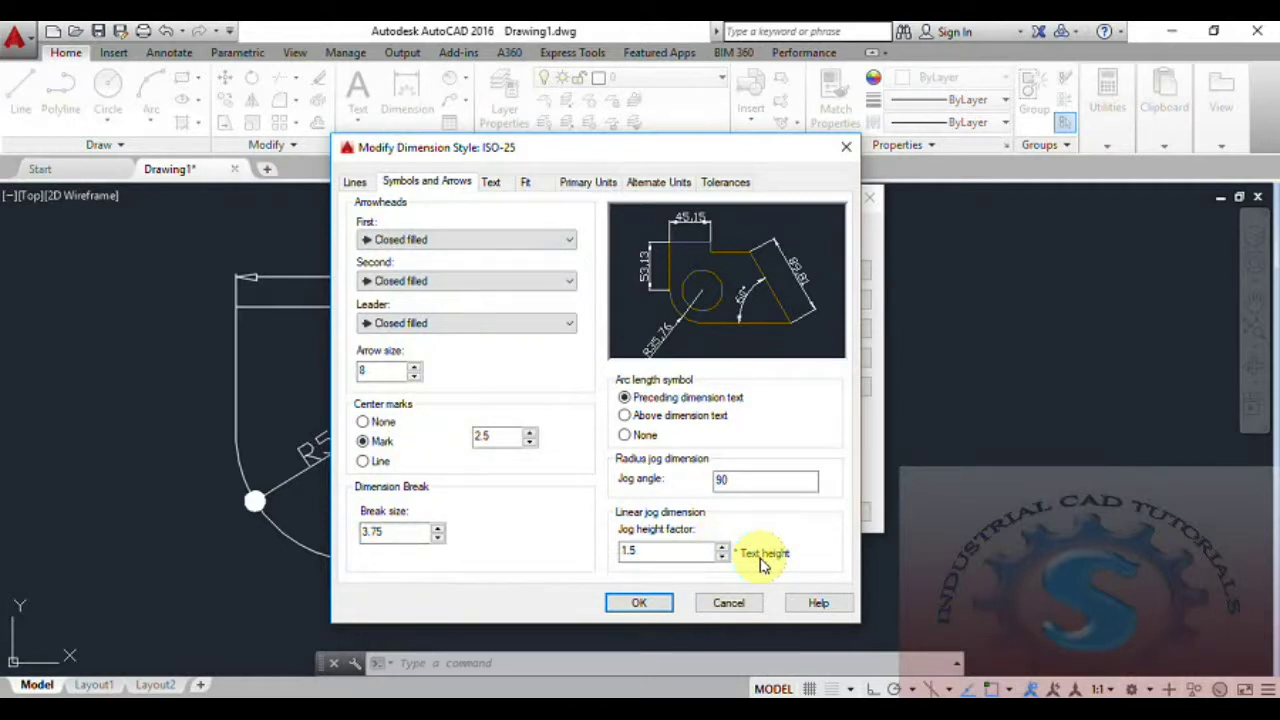
click(625, 416)
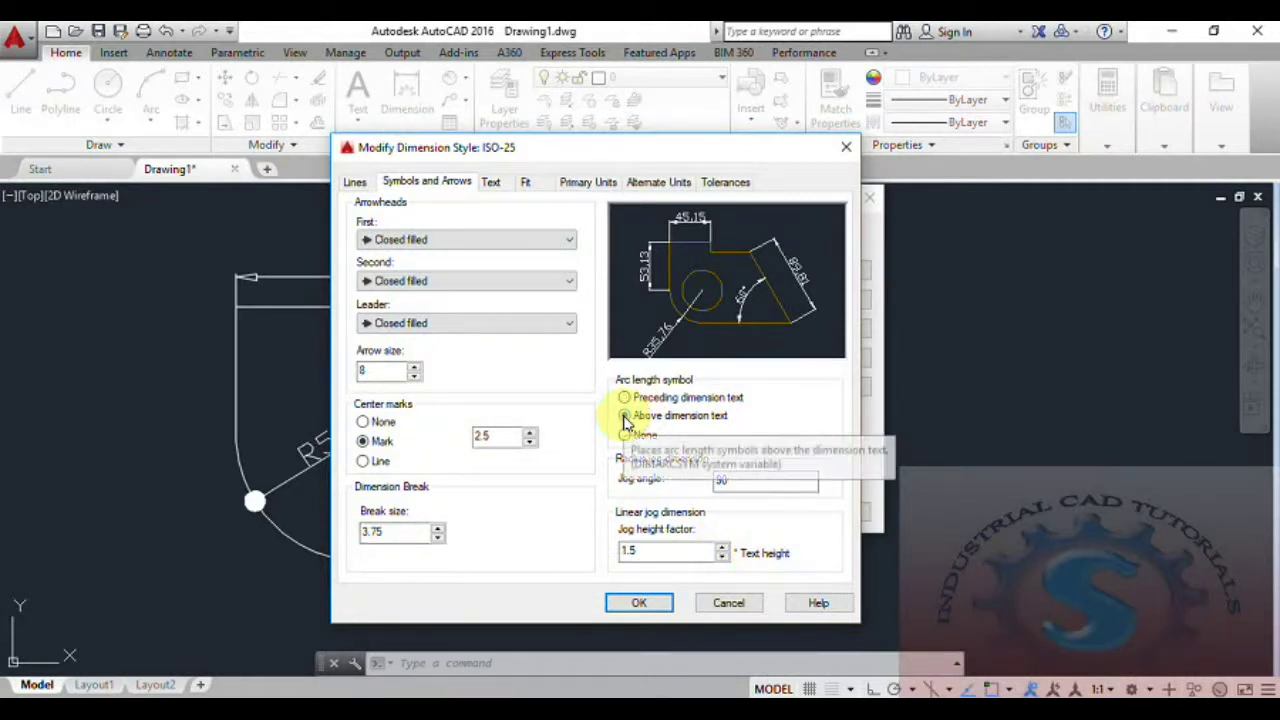
click(639, 600)
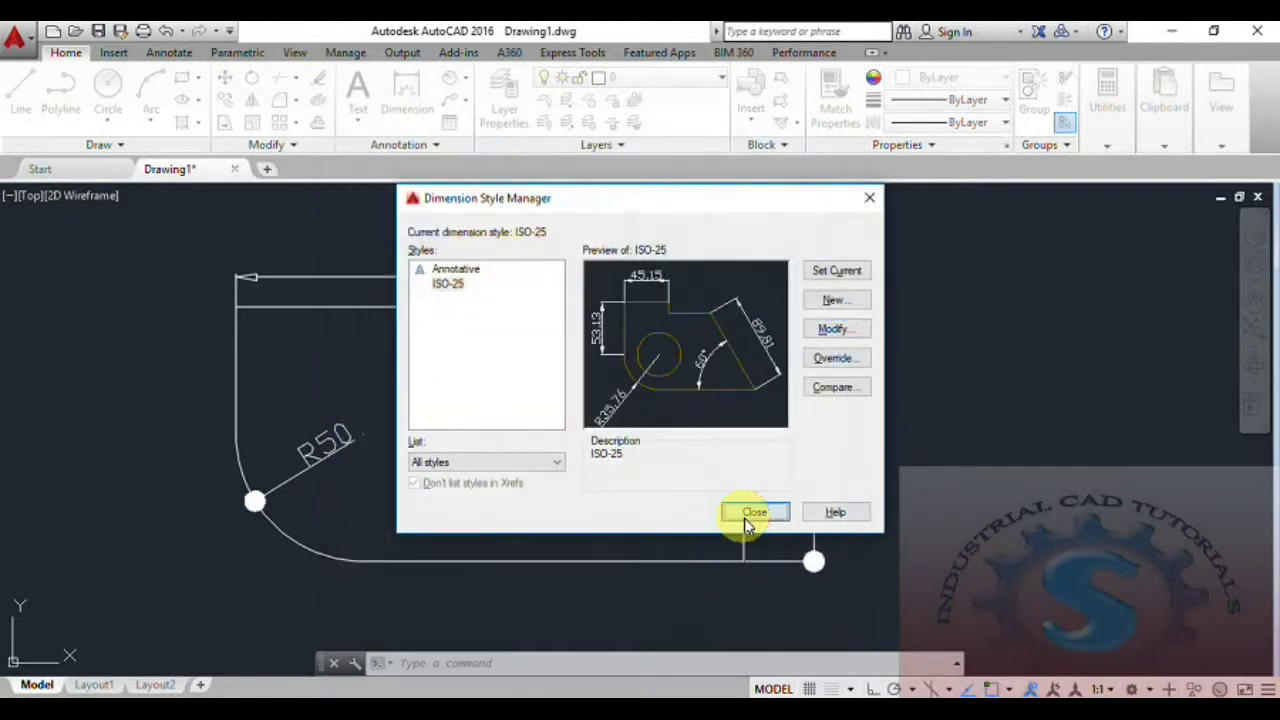
Reopen the ISO-25 style, place the arc length symbol preceding the dimension text, and apply the change to the drawing
click(754, 513)
text(D)
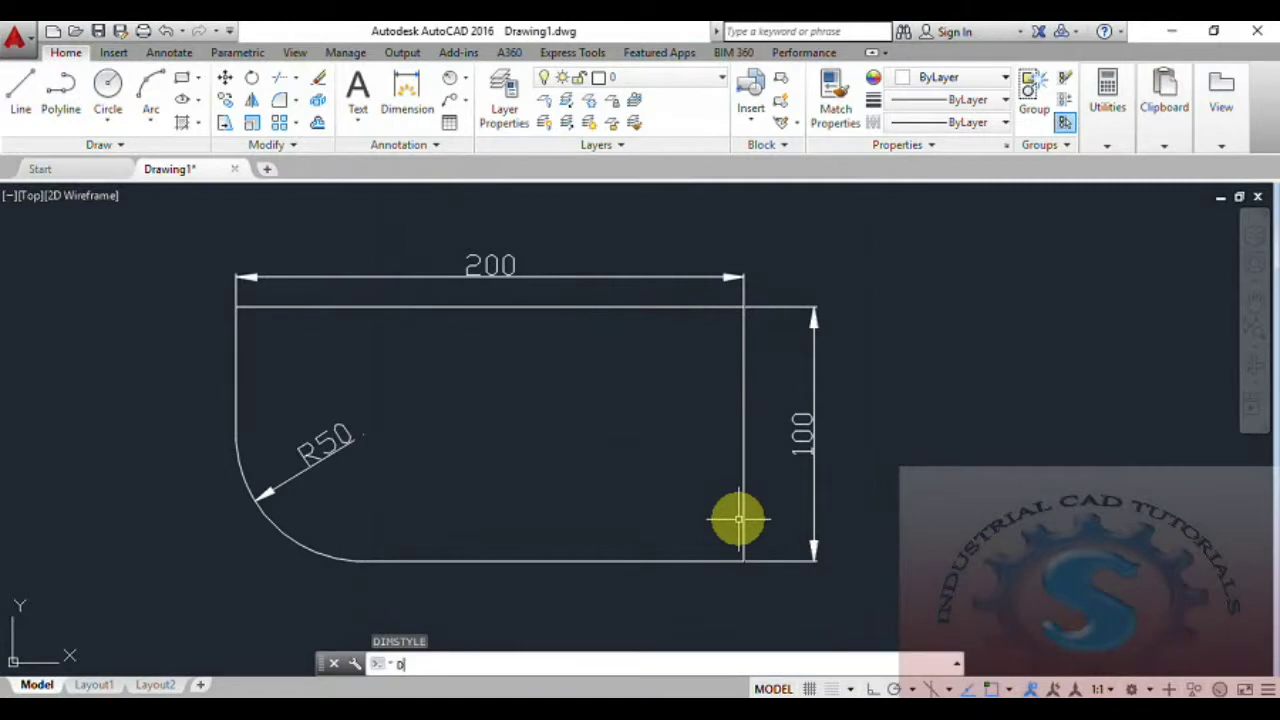
key(Return)
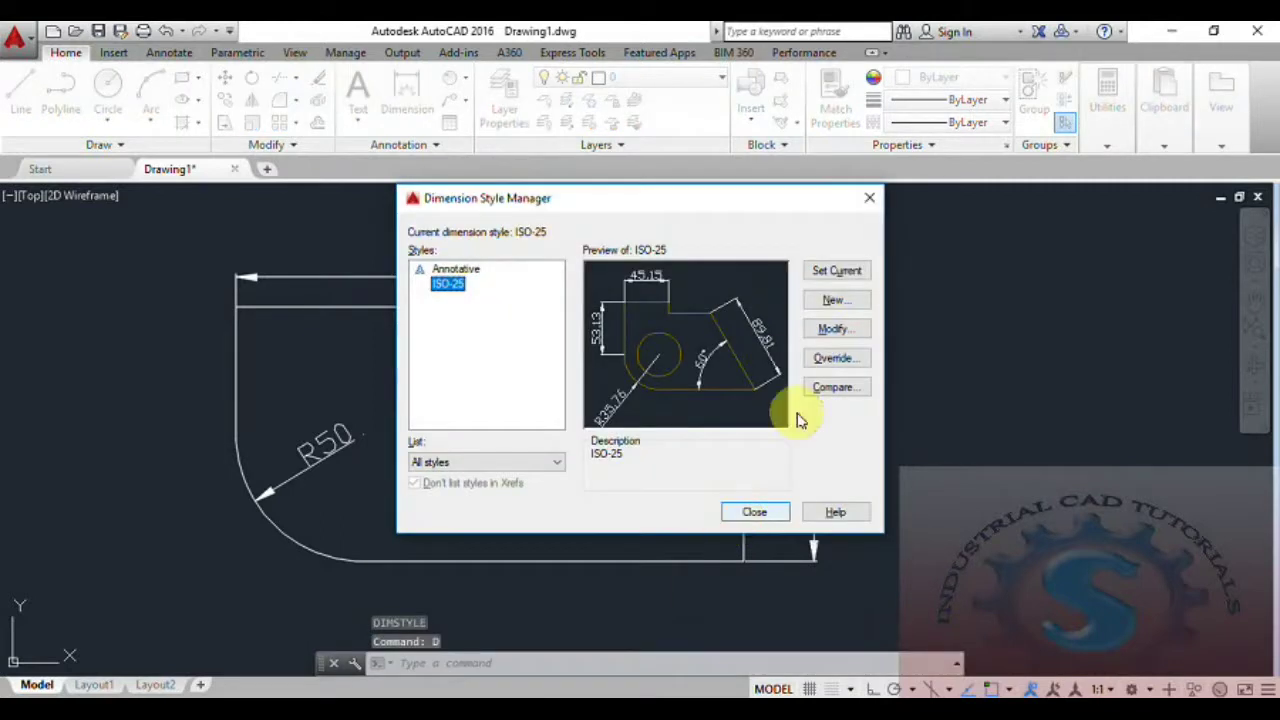
click(833, 328)
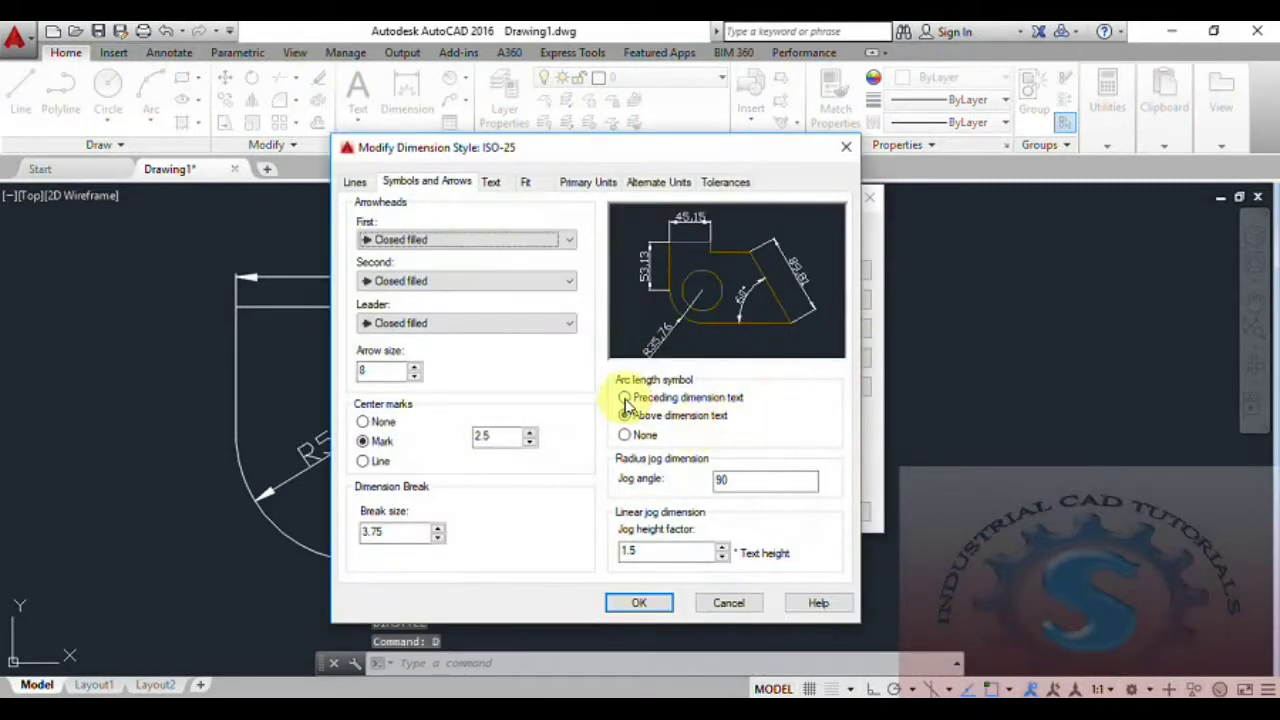
click(624, 397)
click(660, 602)
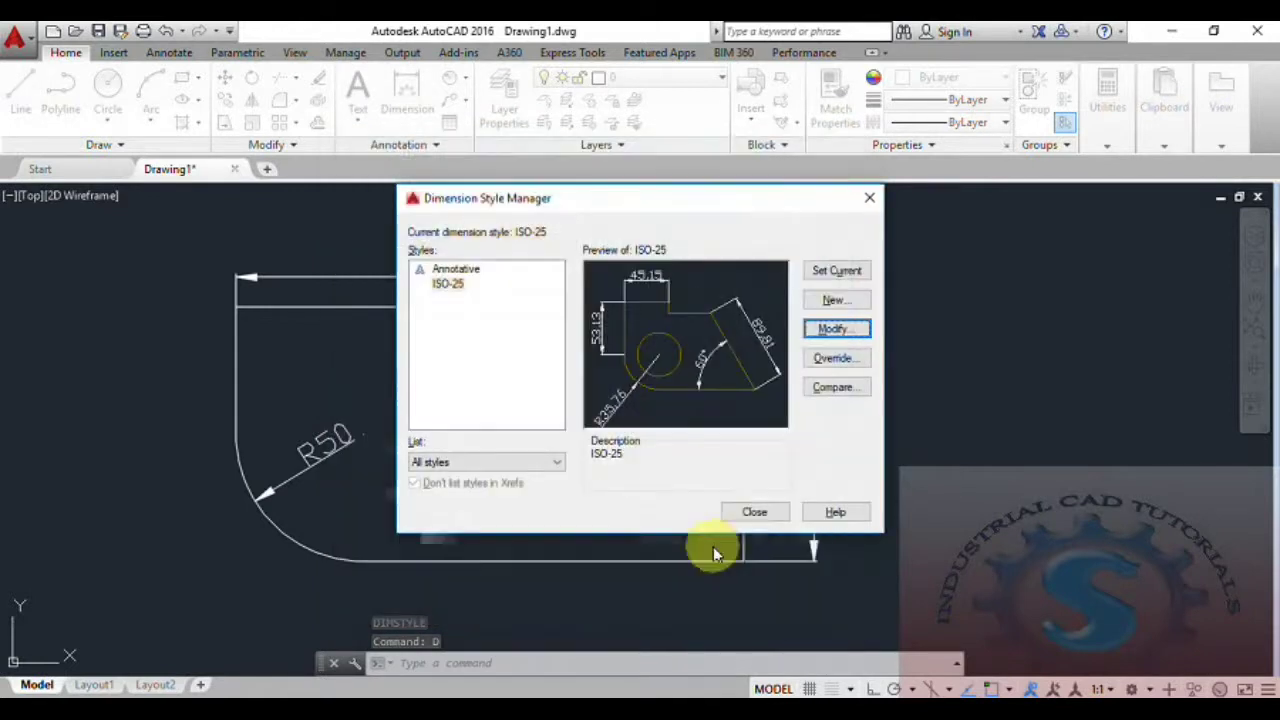
click(753, 512)
middle_drag(617, 471, 620, 480)
text(D)
key(Return)
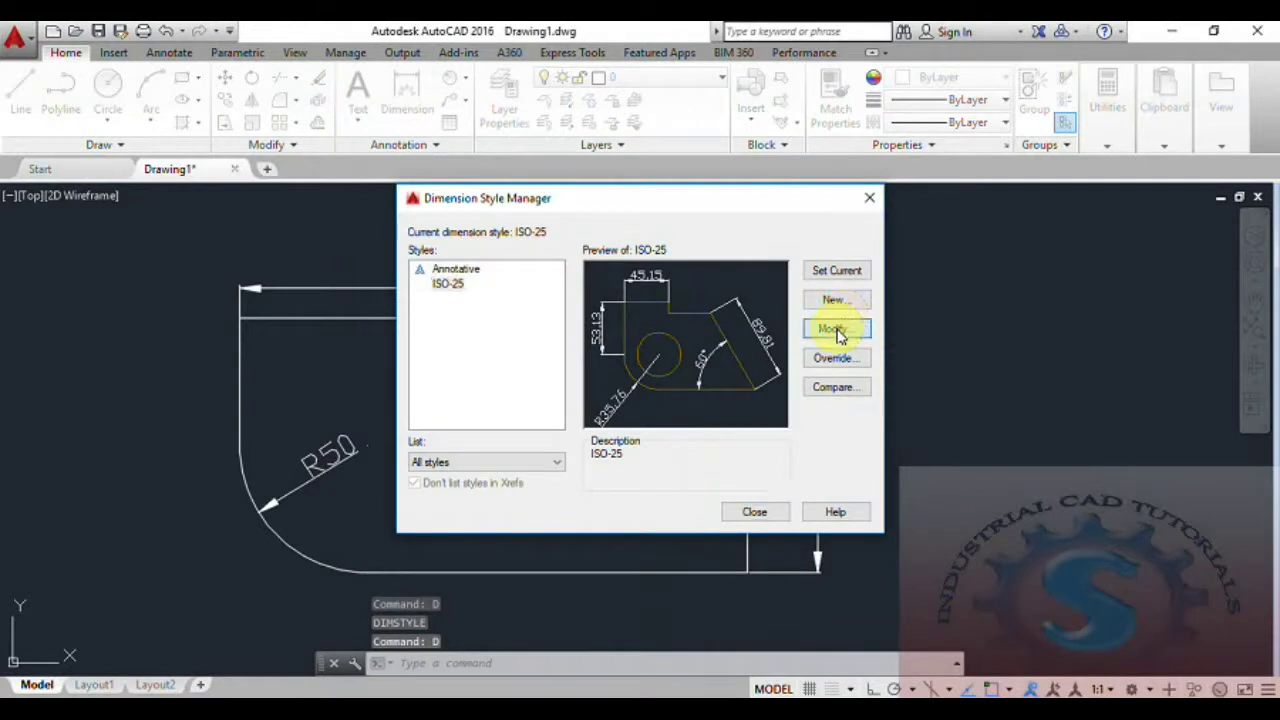
click(836, 330)
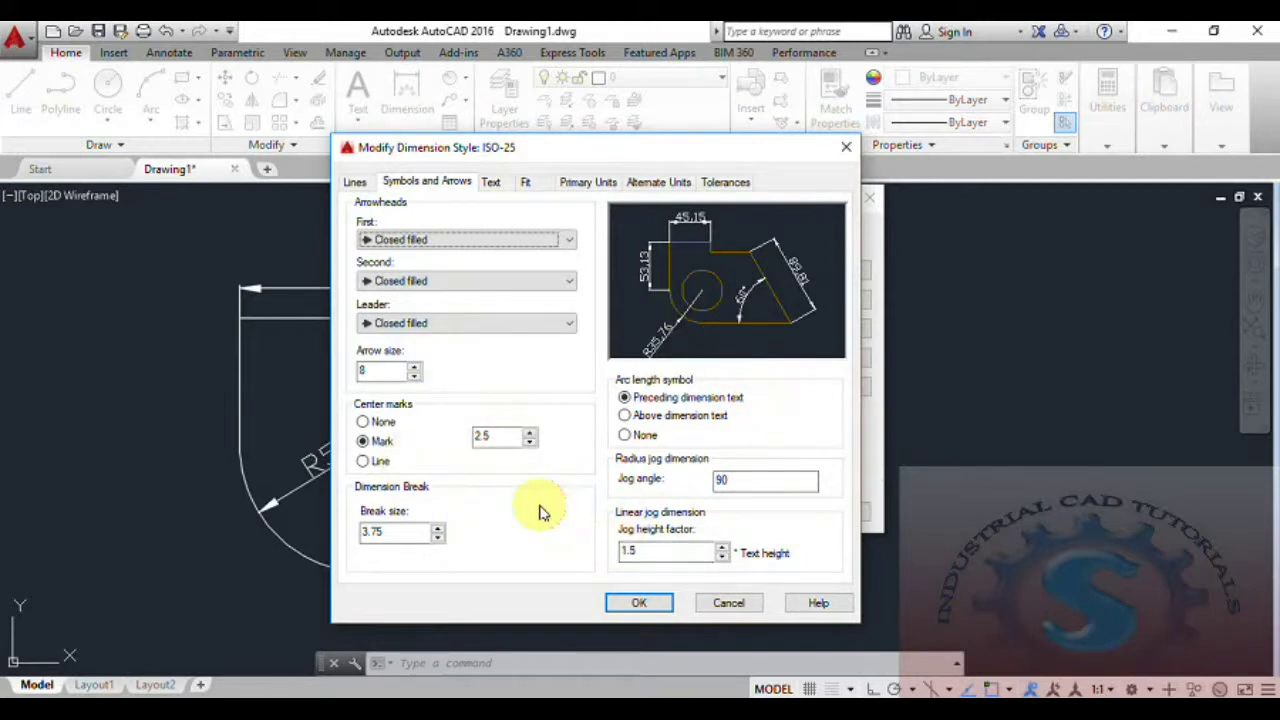
click(636, 604)
click(745, 512)
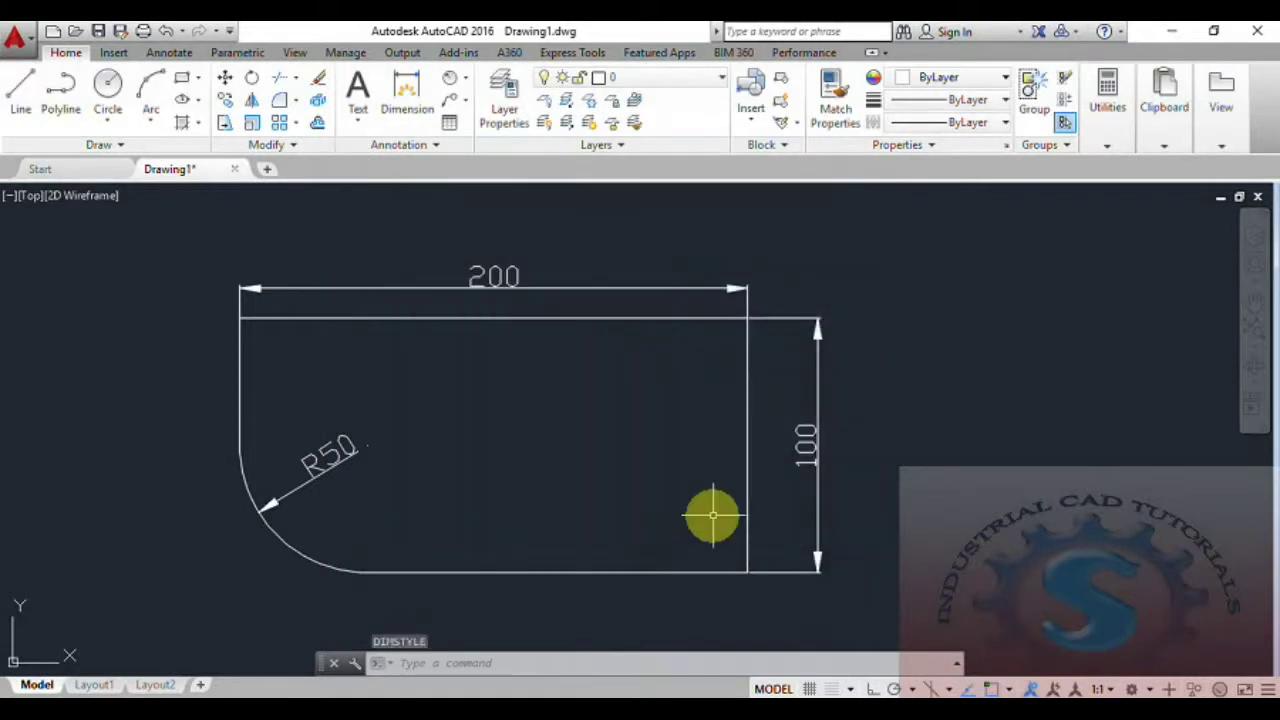
Open the Standard text style for editing from the ISO-25 dimension style's text settings
text(D)
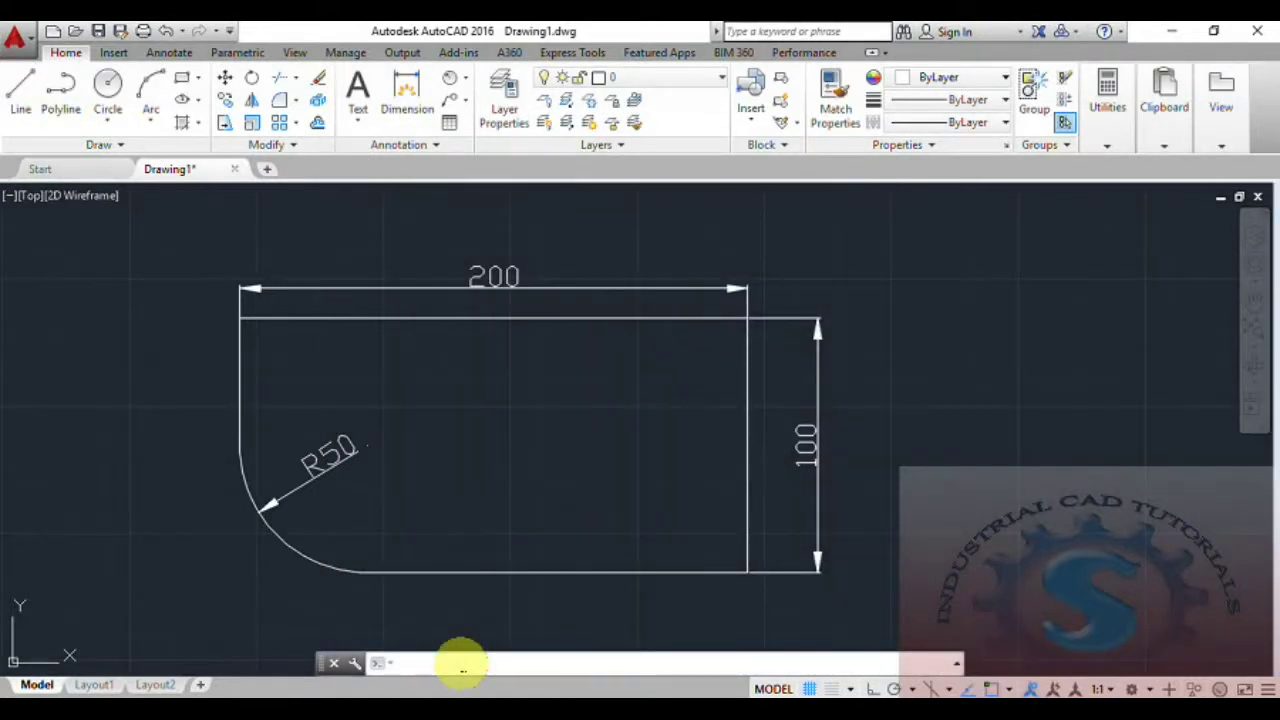
key(Return)
click(840, 330)
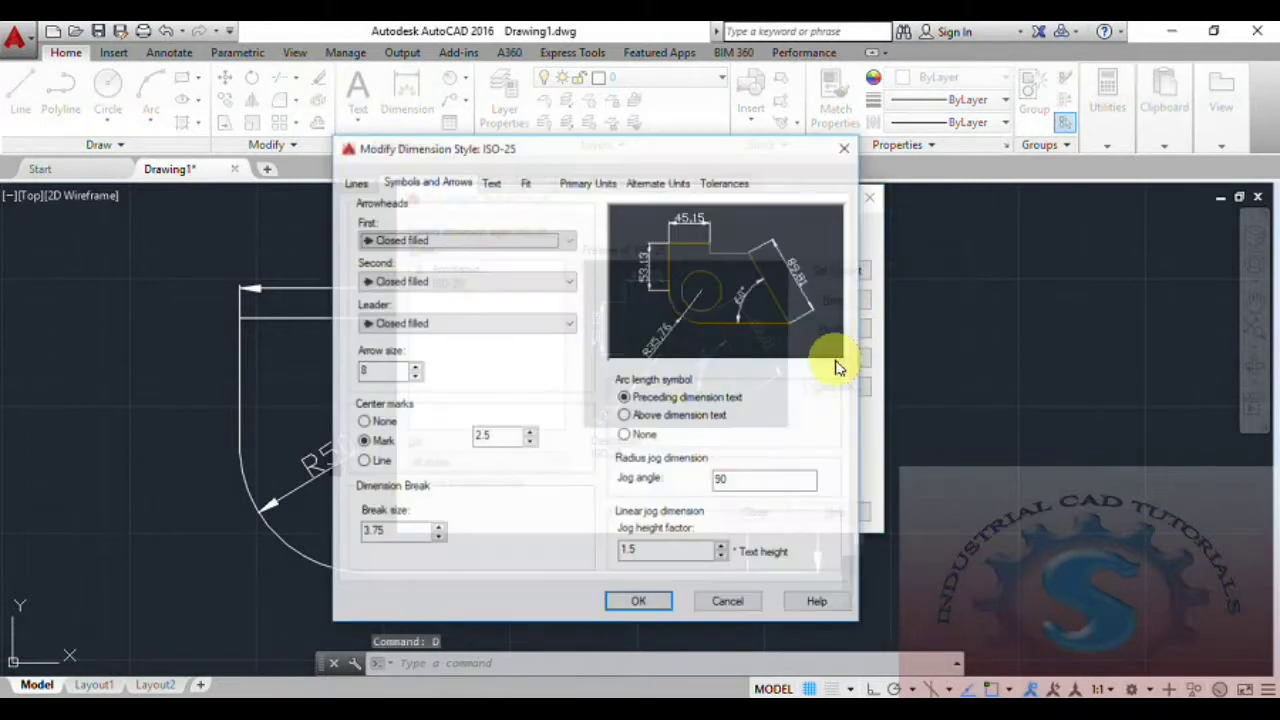
click(495, 183)
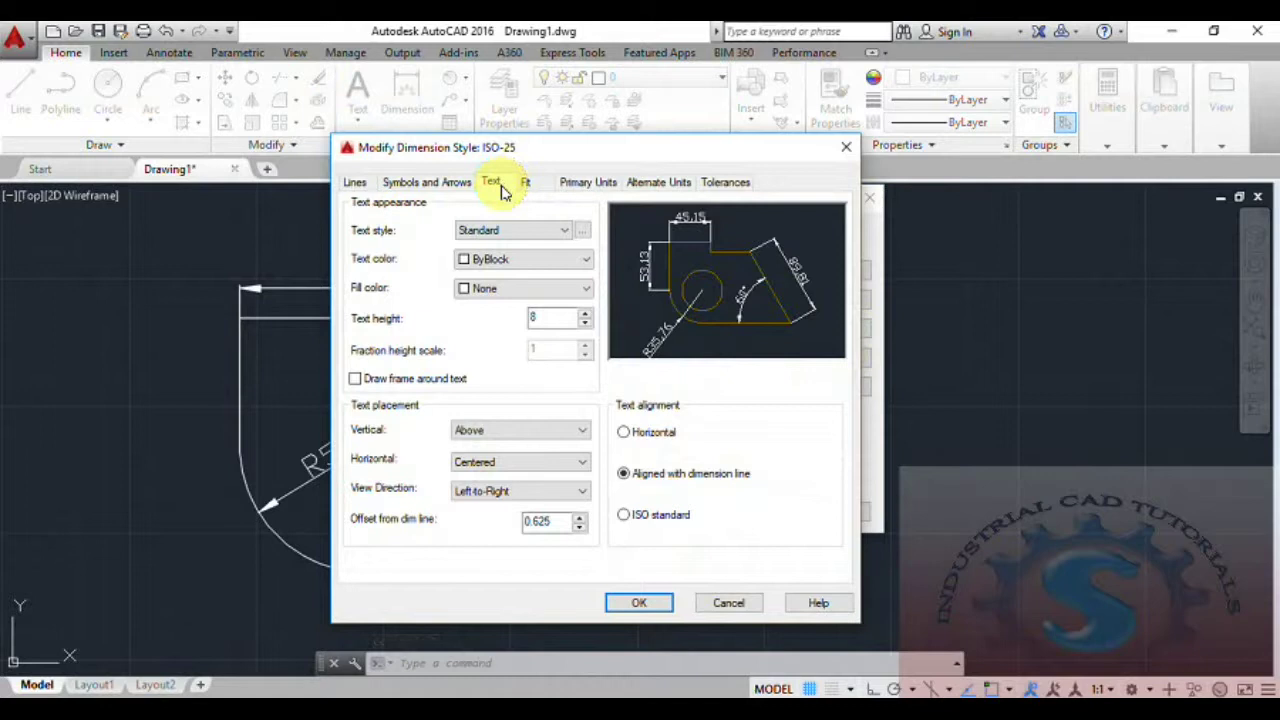
drag(657, 157, 602, 168)
click(617, 245)
click(615, 248)
click(615, 248)
click(610, 248)
click(636, 246)
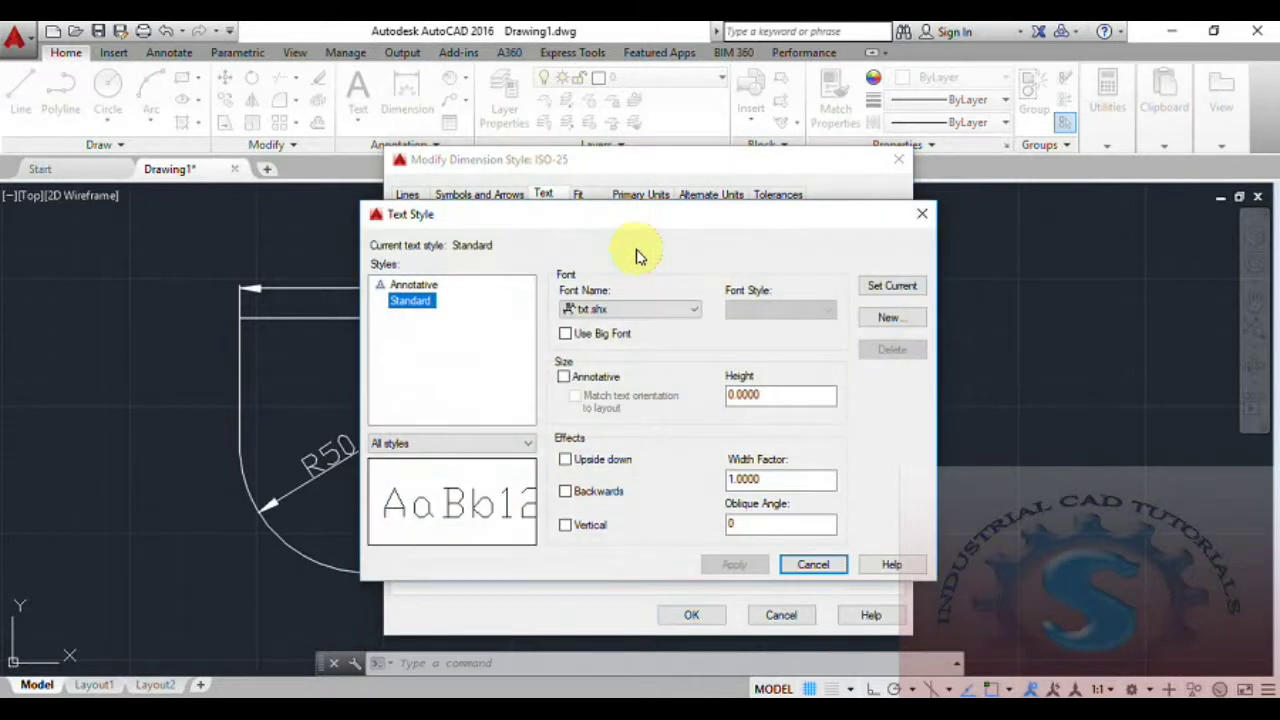
Set the Standard text style's font to Times New Roman with the Bold font style
click(622, 313)
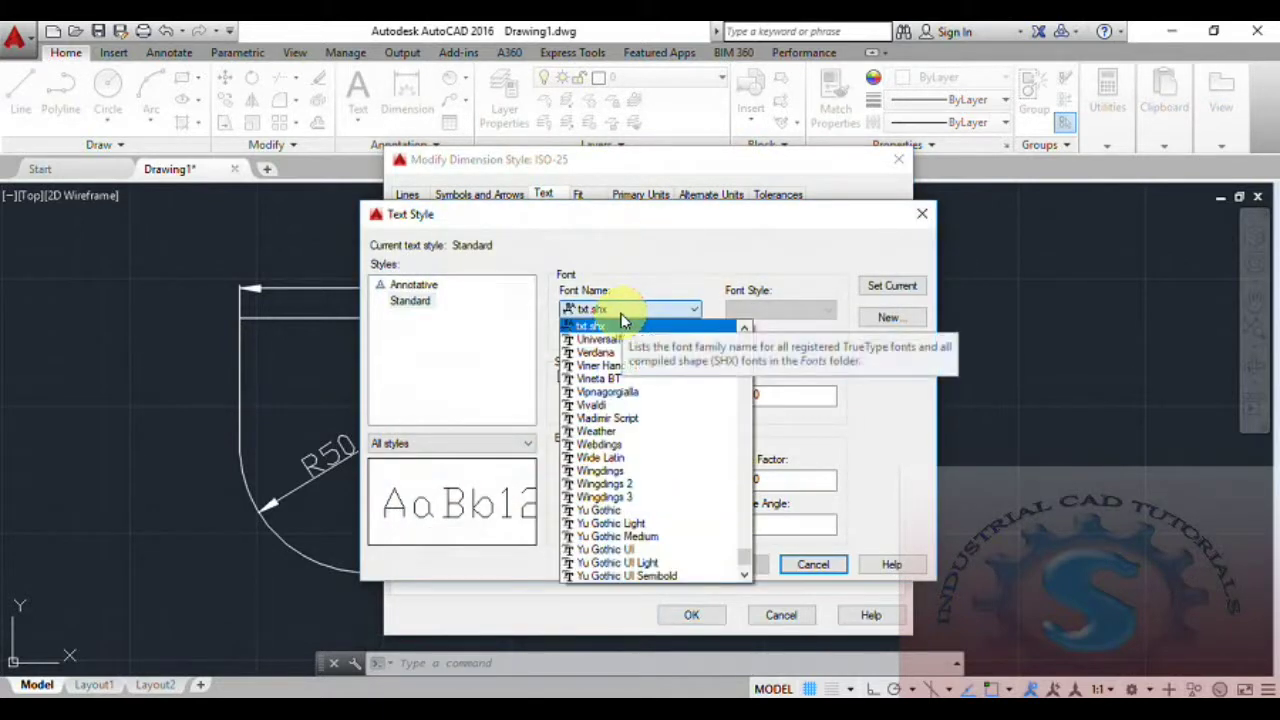
text(times)
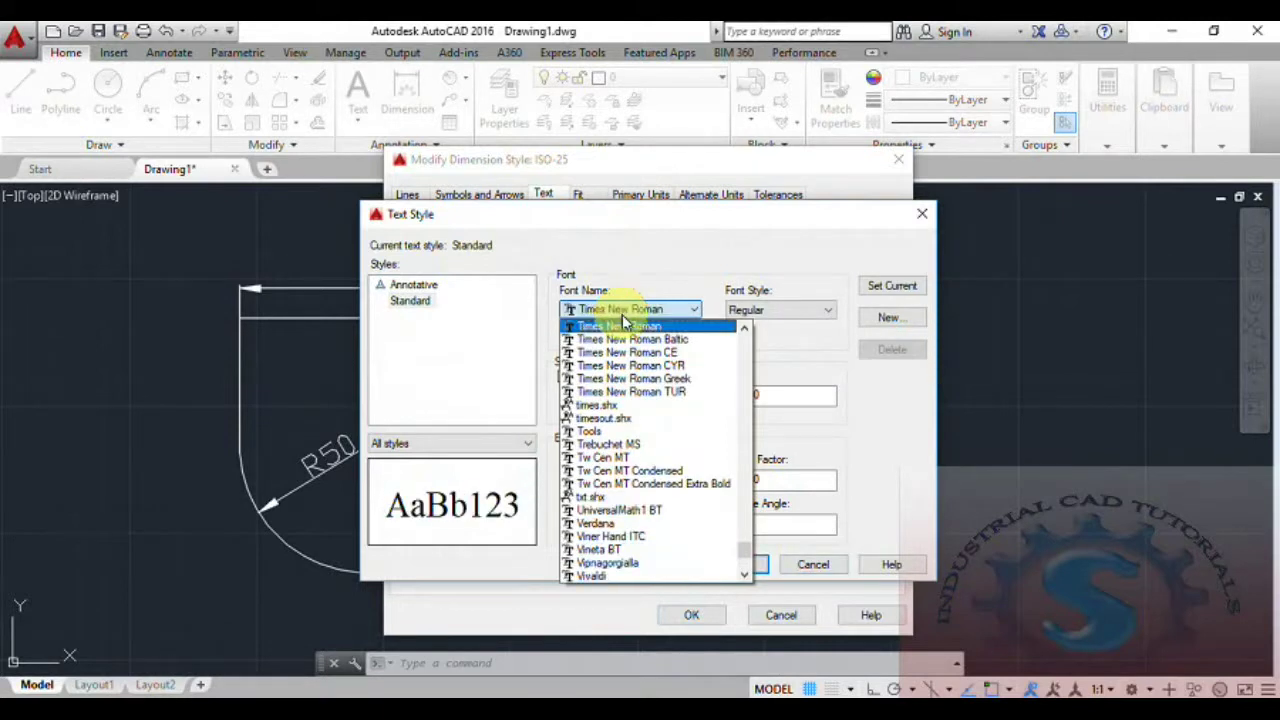
click(627, 327)
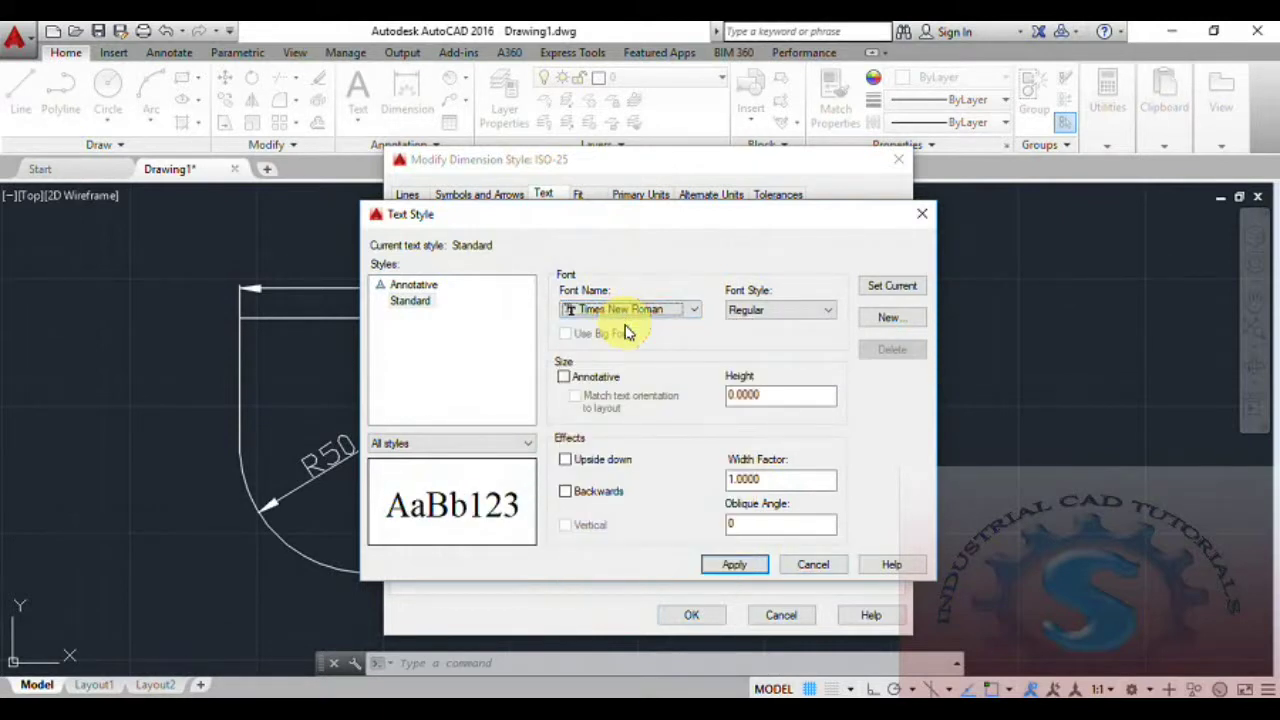
click(760, 310)
click(758, 328)
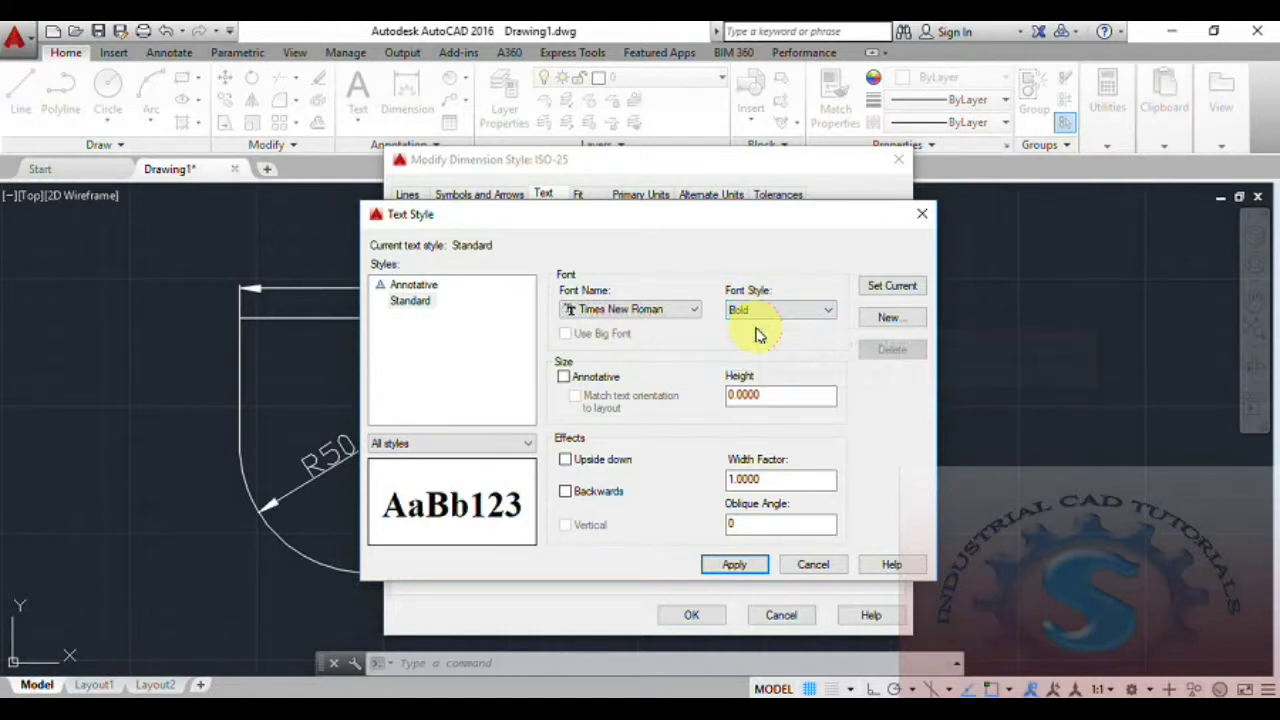
Try the Annotative, Upside down and Backwards options on the Standard text style and clear them again
click(564, 377)
click(564, 377)
click(564, 377)
click(564, 377)
click(564, 377)
click(566, 461)
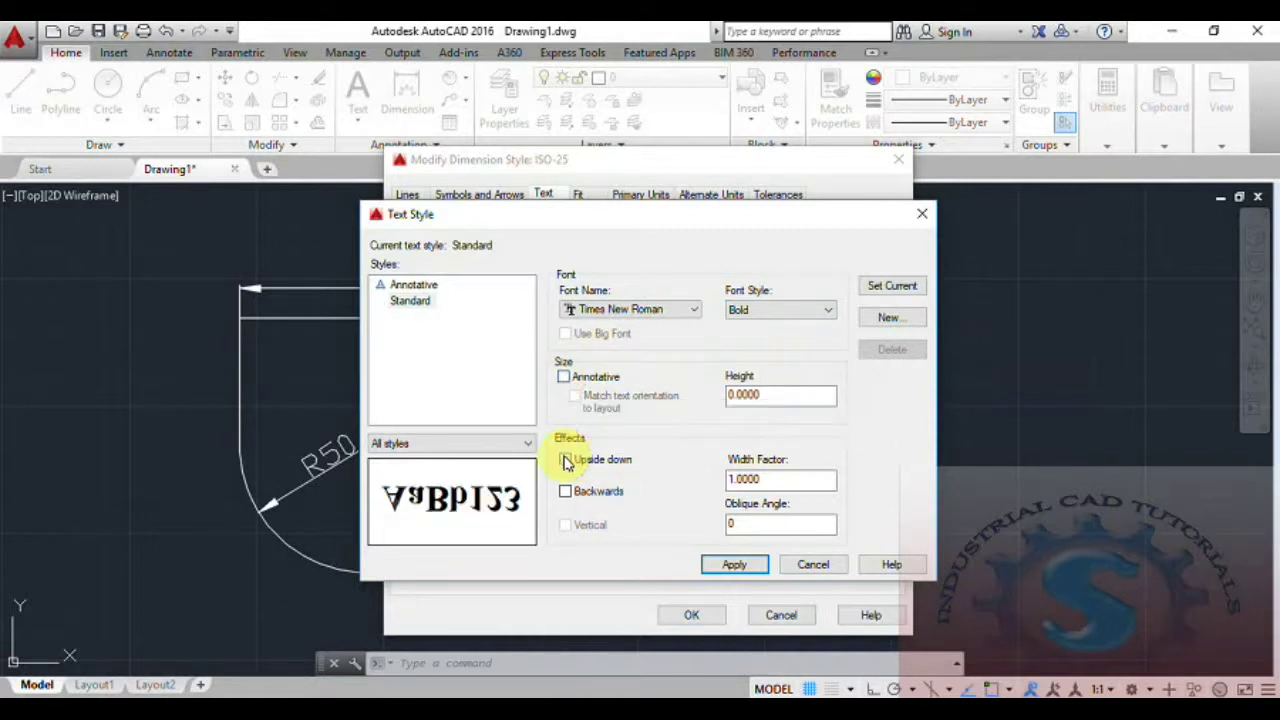
click(565, 491)
click(565, 491)
click(565, 492)
click(565, 492)
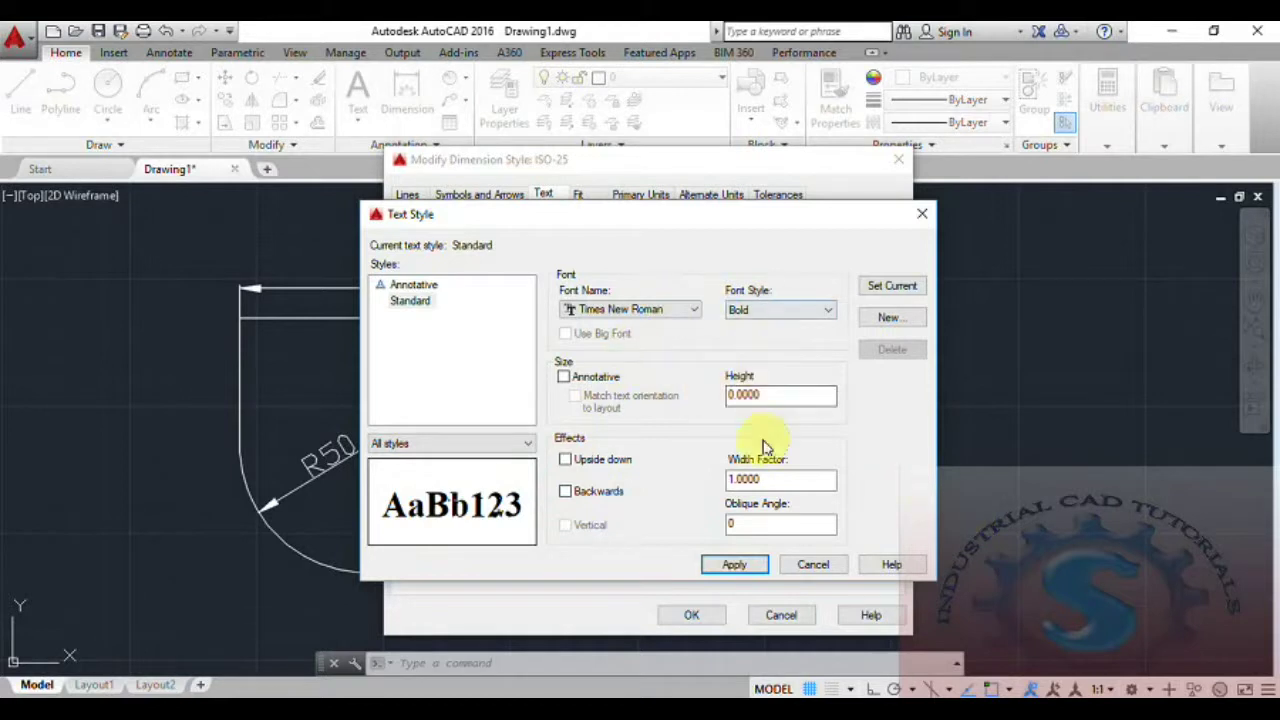
Apply the Standard text style change, confirm the ISO-25 style, and inspect the dimension text in the drawing
click(735, 566)
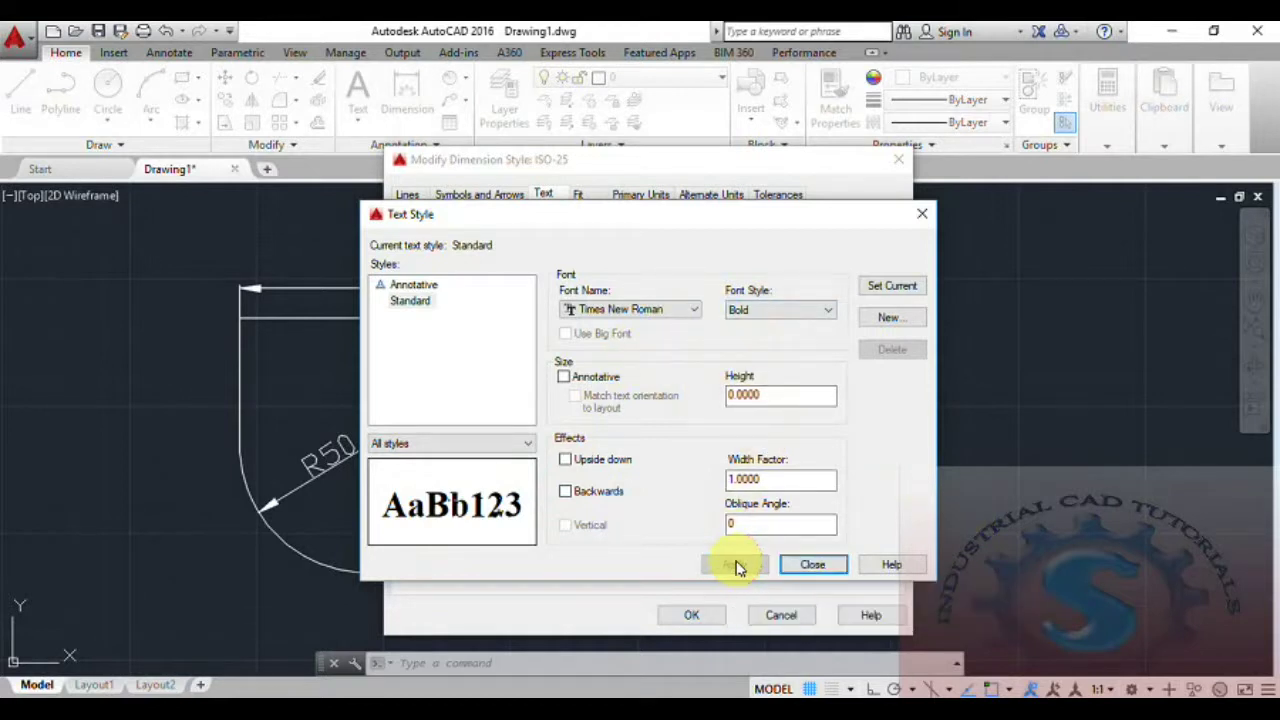
click(800, 566)
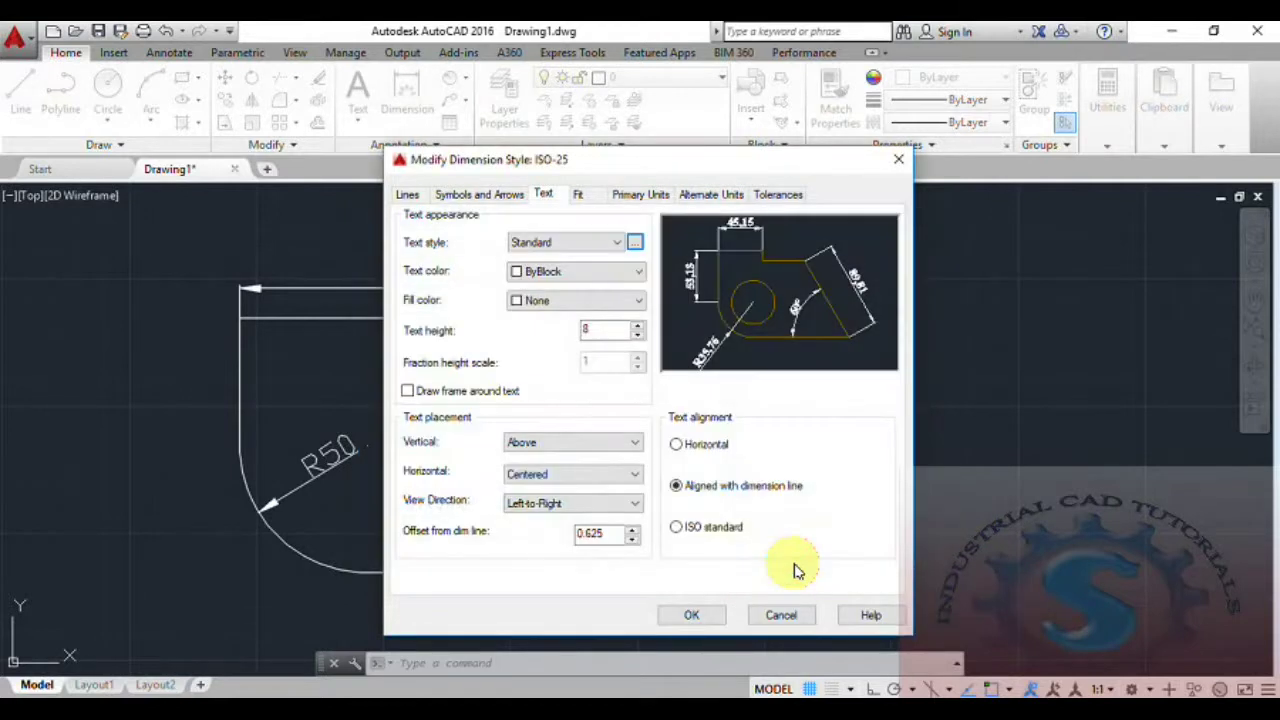
click(690, 617)
click(748, 514)
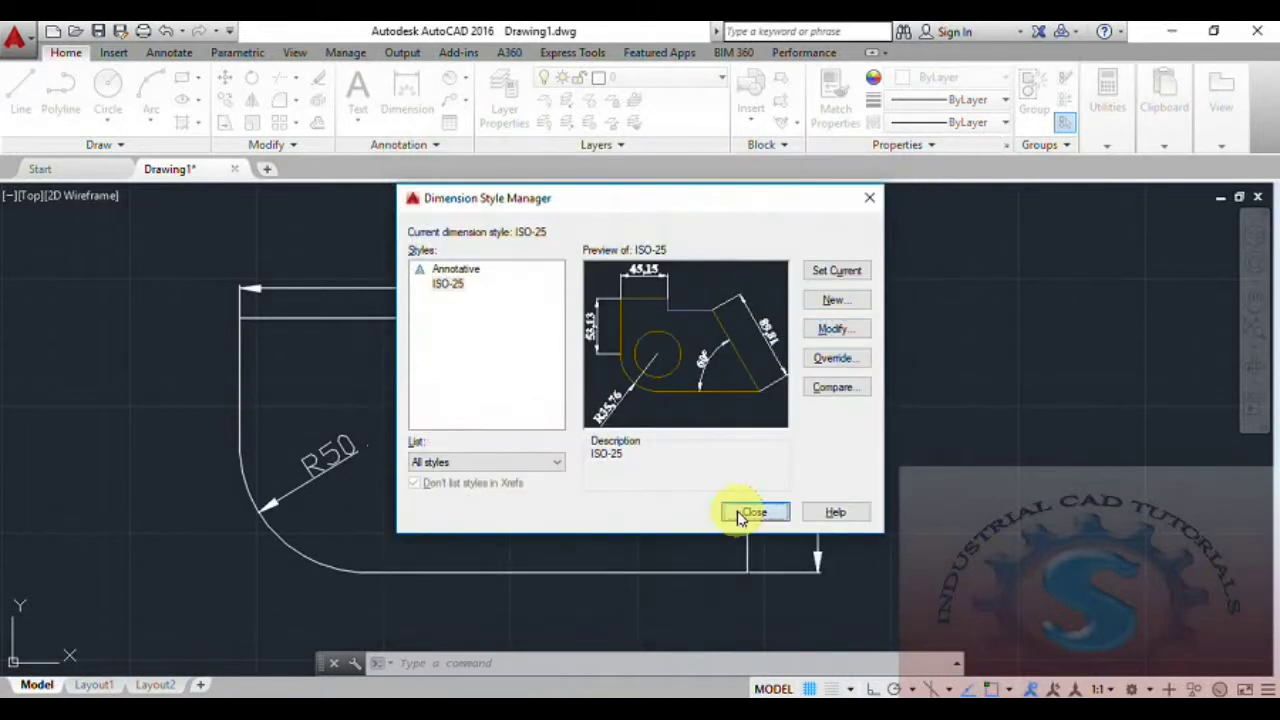
scroll(518, 486, up, 2)
scroll(518, 486, down, 4)
scroll(520, 494, up, 4)
scroll(517, 466, down, 2)
Reopen the ISO-25 style and set its dimension text color to Red
text(d)
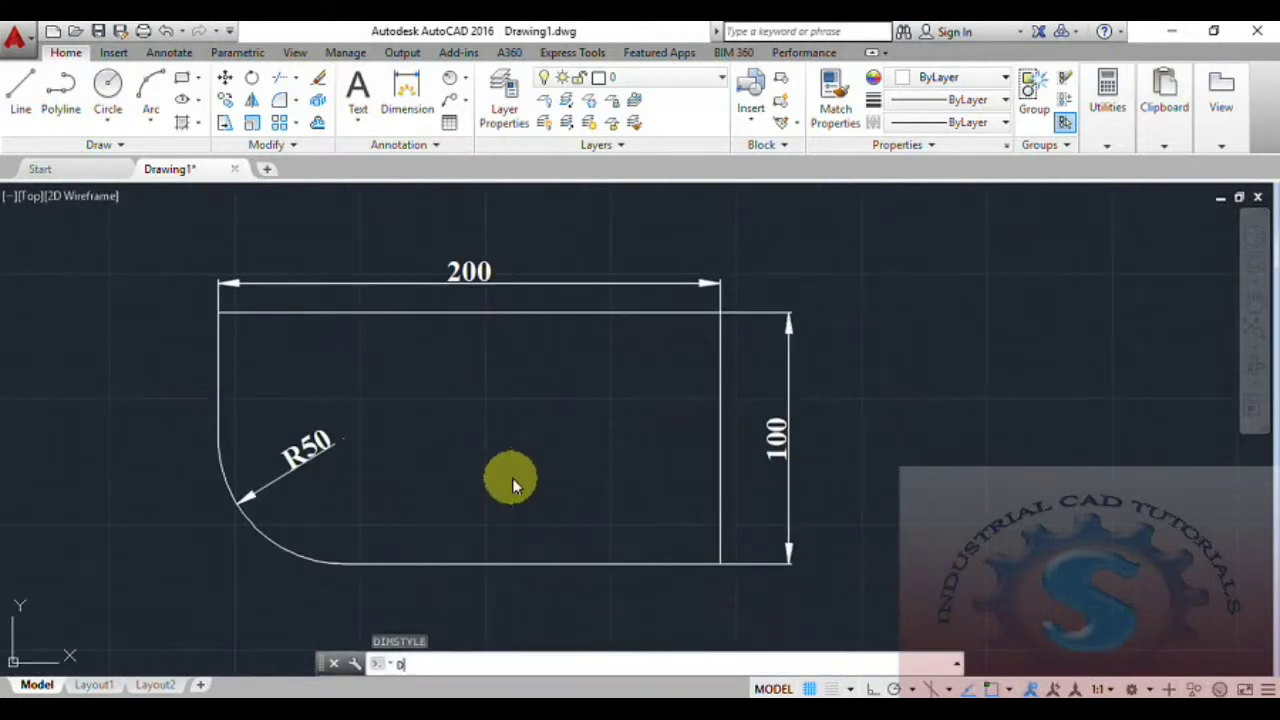
key(Return)
click(850, 329)
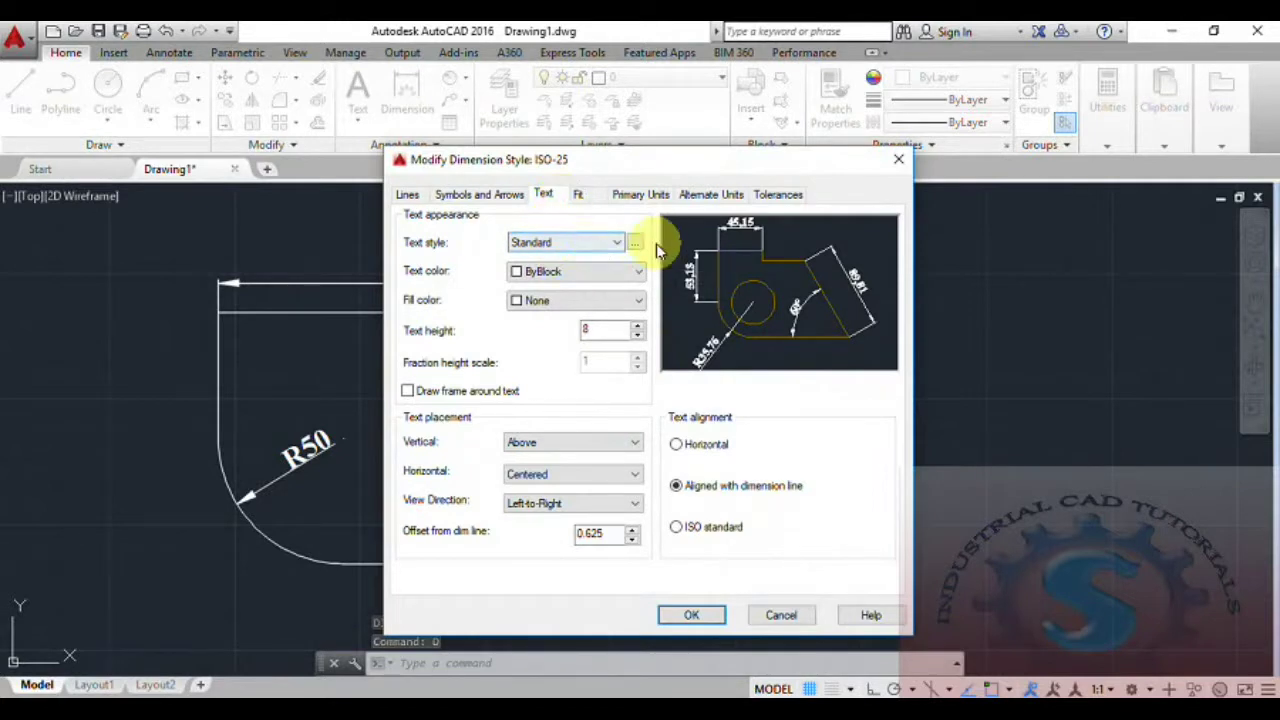
click(610, 273)
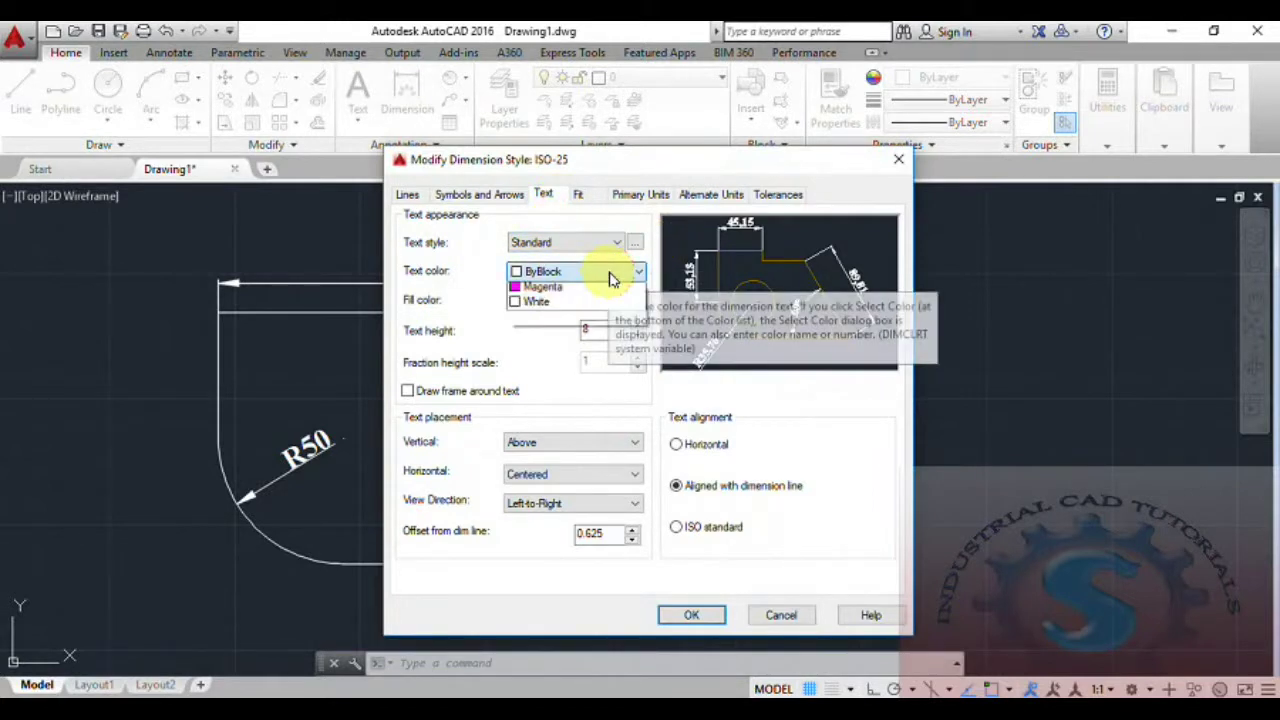
click(563, 320)
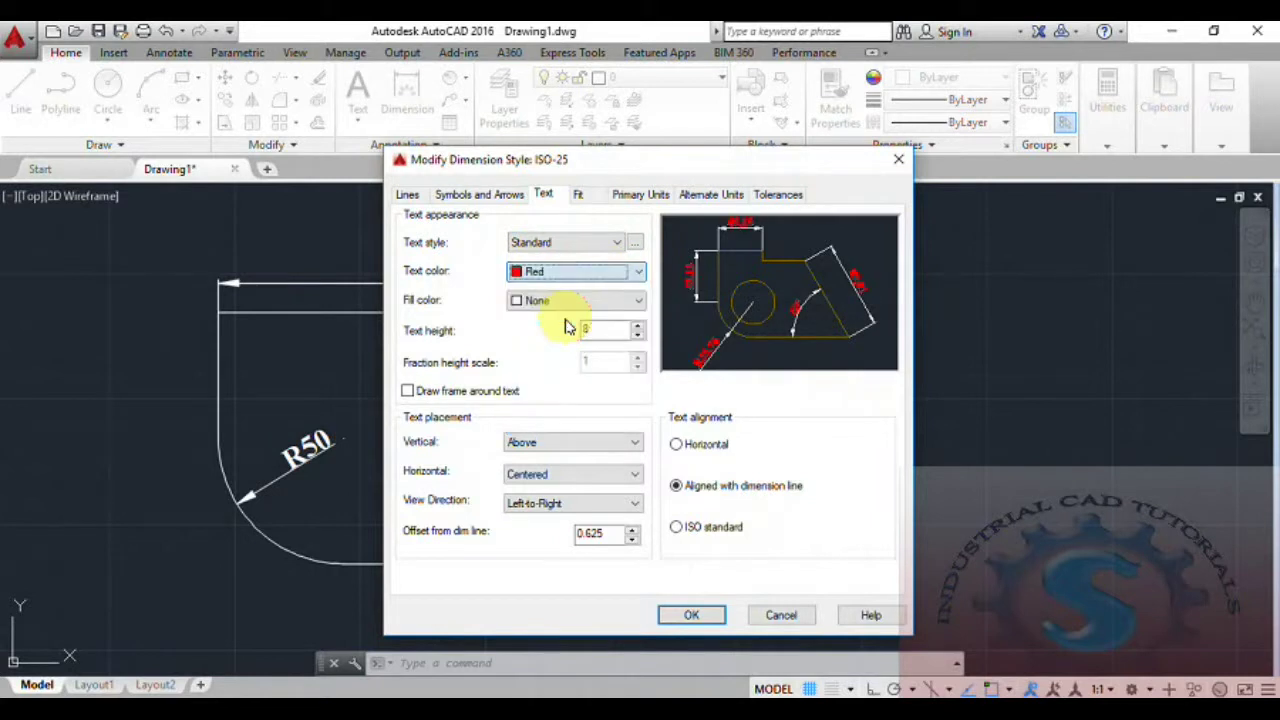
Try a Yellow text fill, set the fill color to Green instead, and draw a frame around the dimension text
click(575, 302)
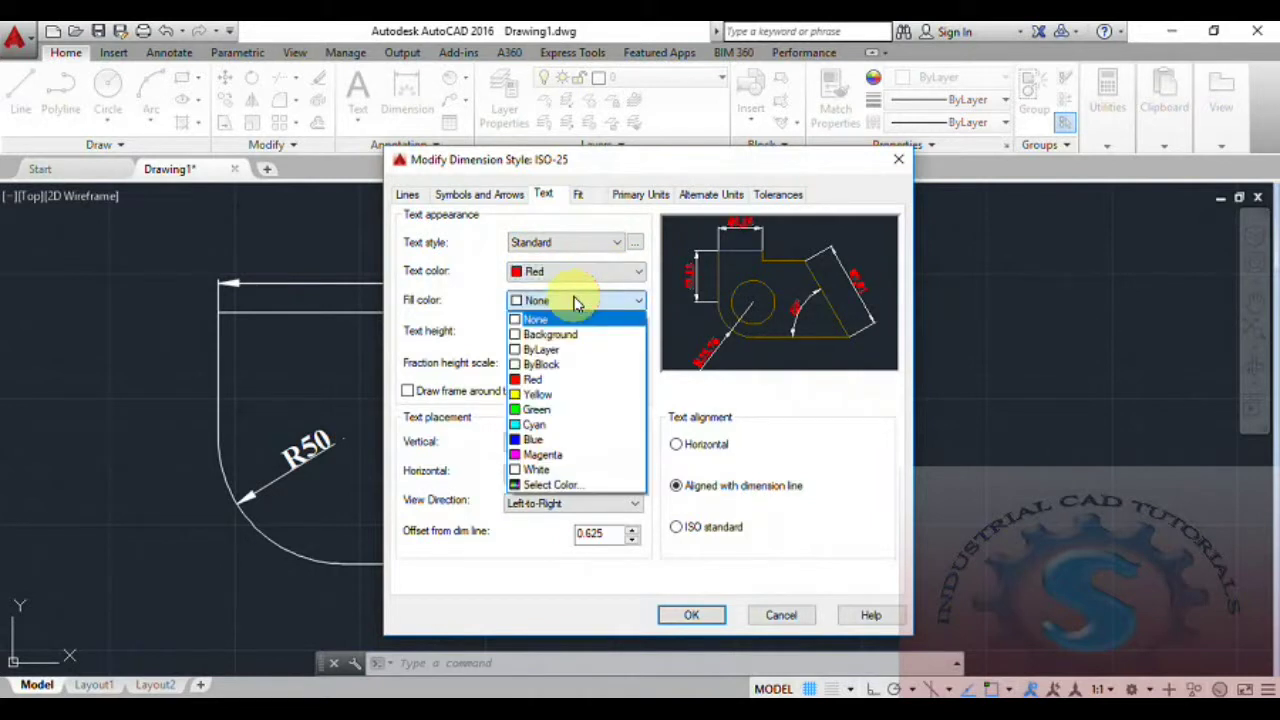
click(541, 396)
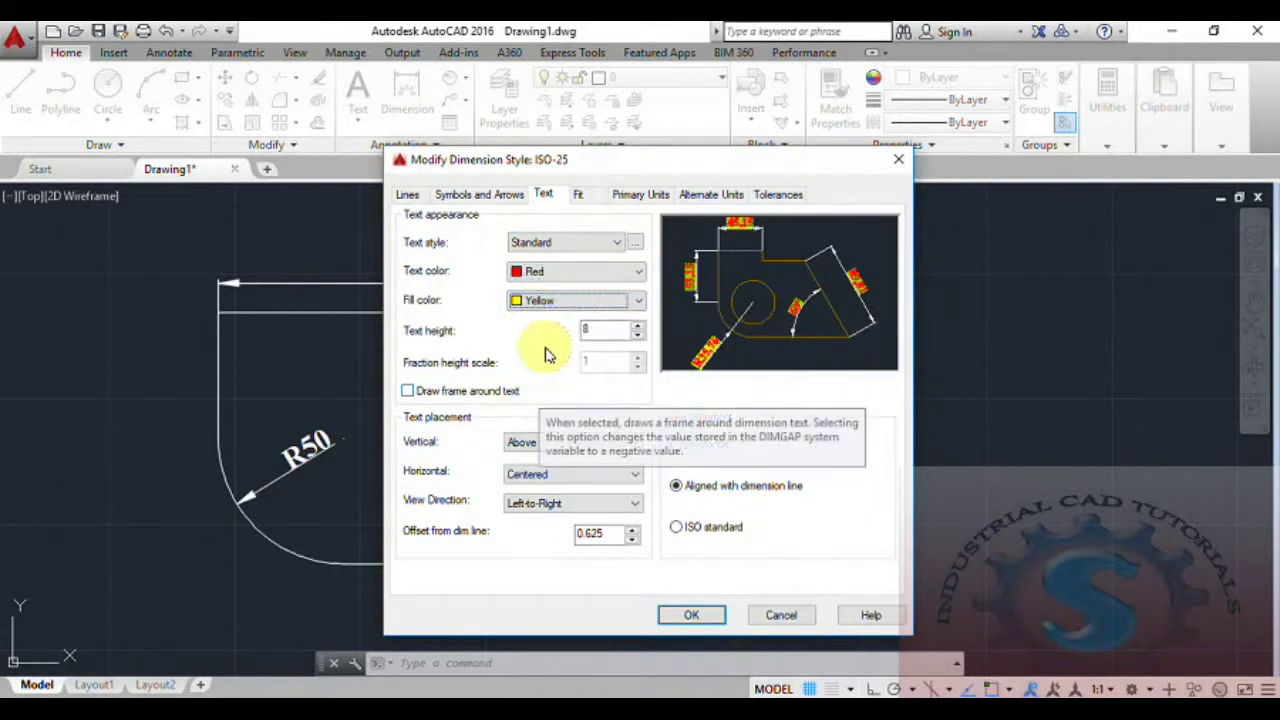
click(560, 312)
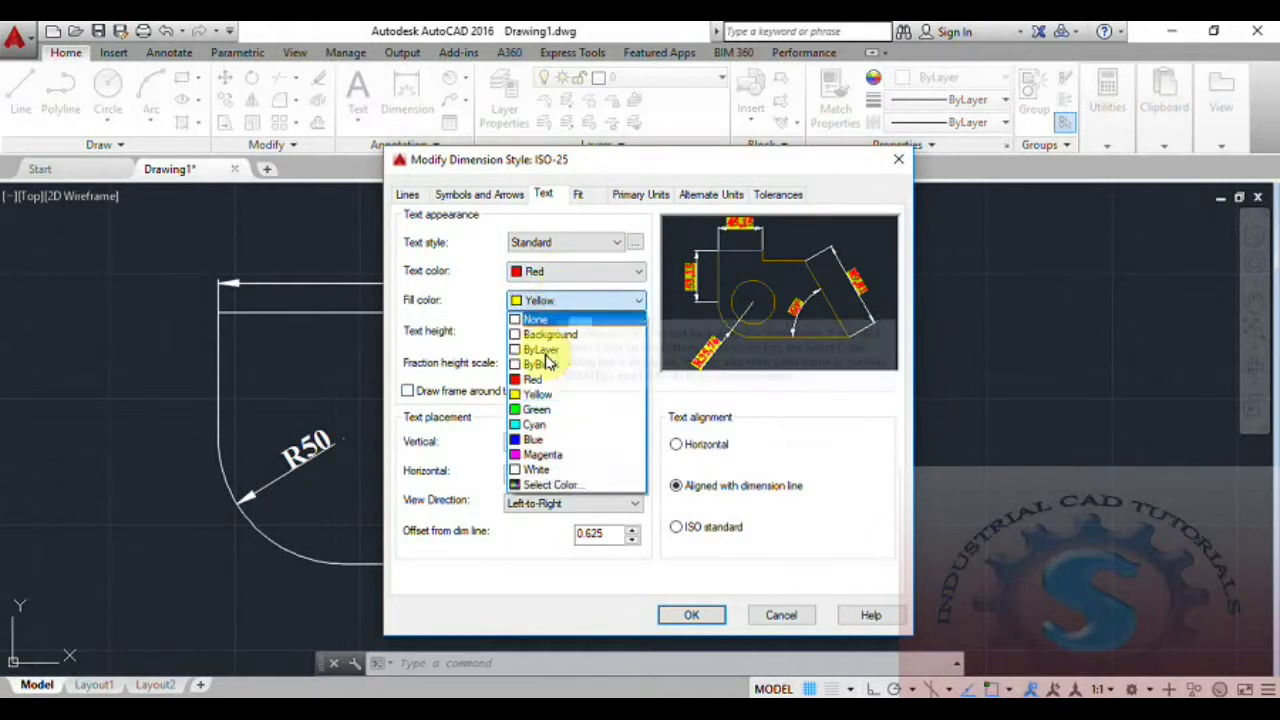
click(538, 410)
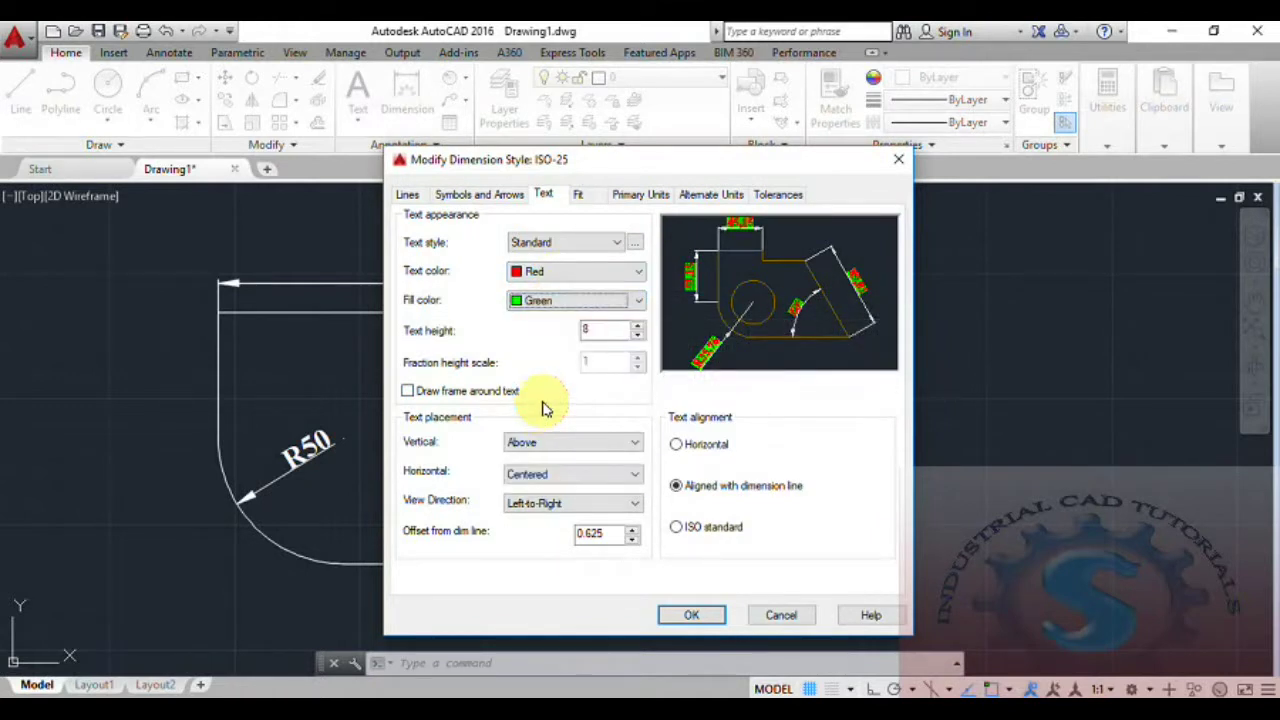
click(407, 392)
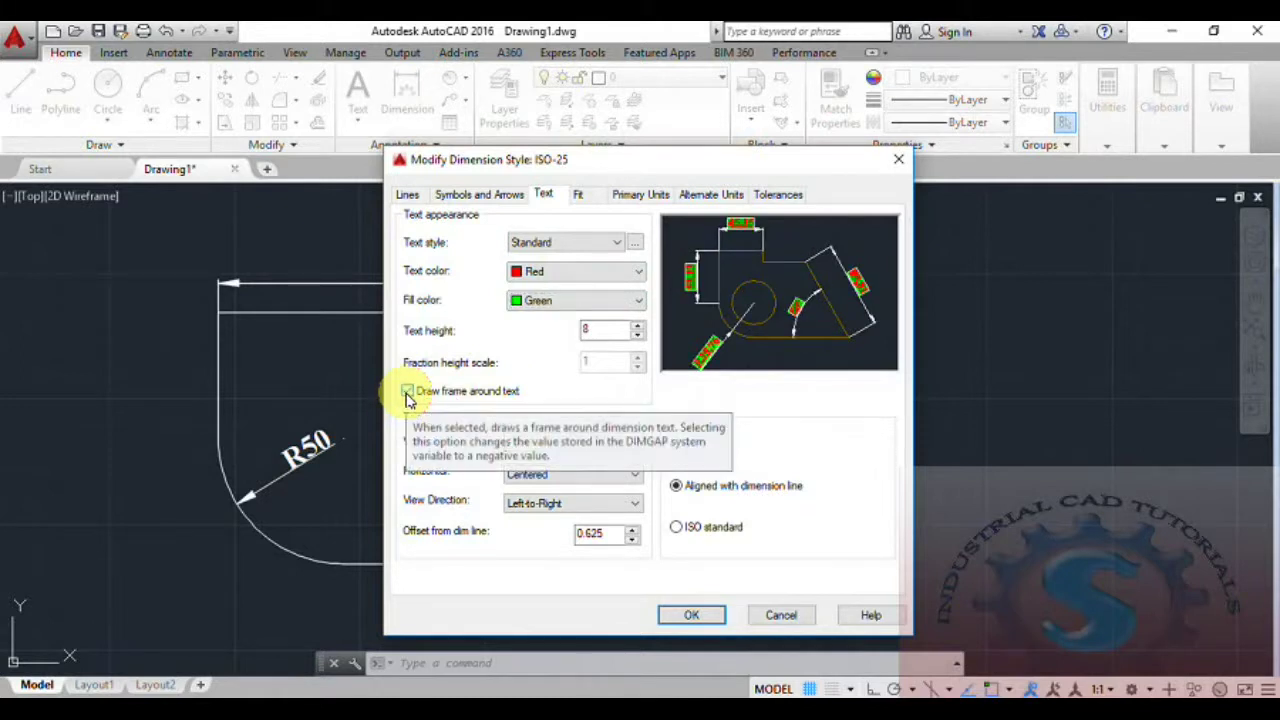
Keep the vertical text placement on Above and apply the ISO-25 style changes to the drawing
click(594, 447)
click(594, 447)
click(595, 449)
click(593, 443)
click(593, 443)
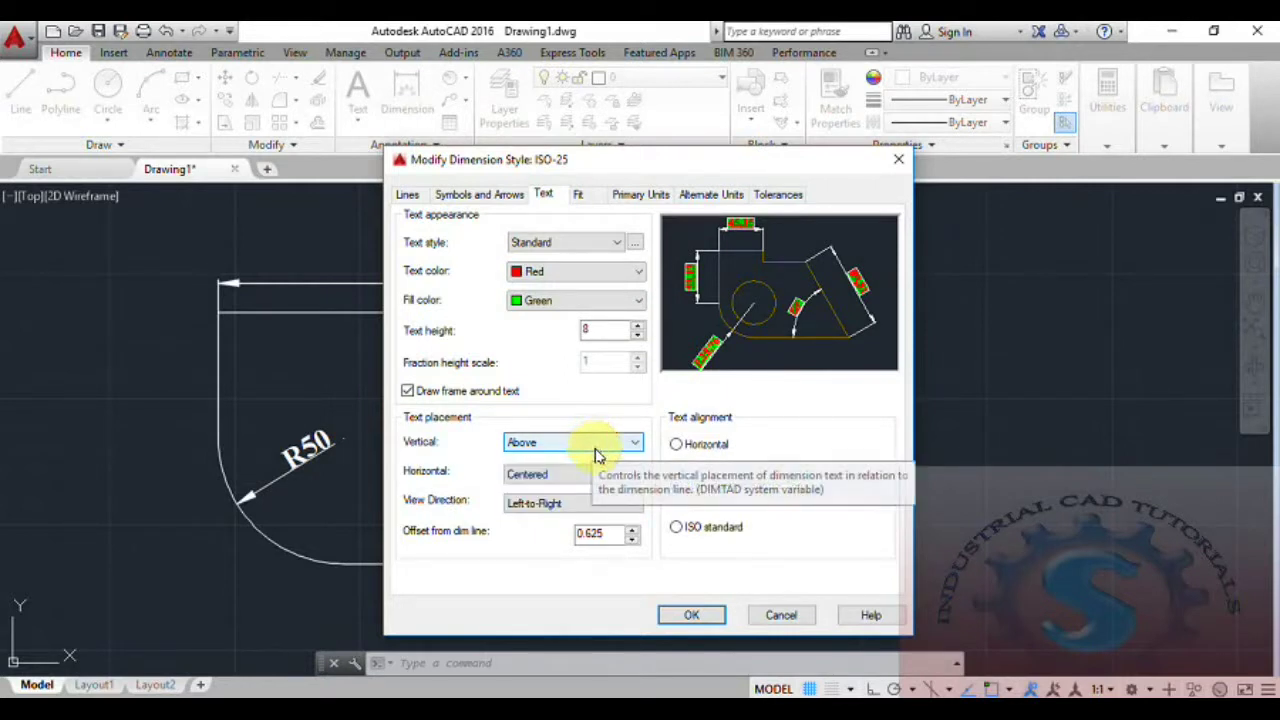
click(689, 613)
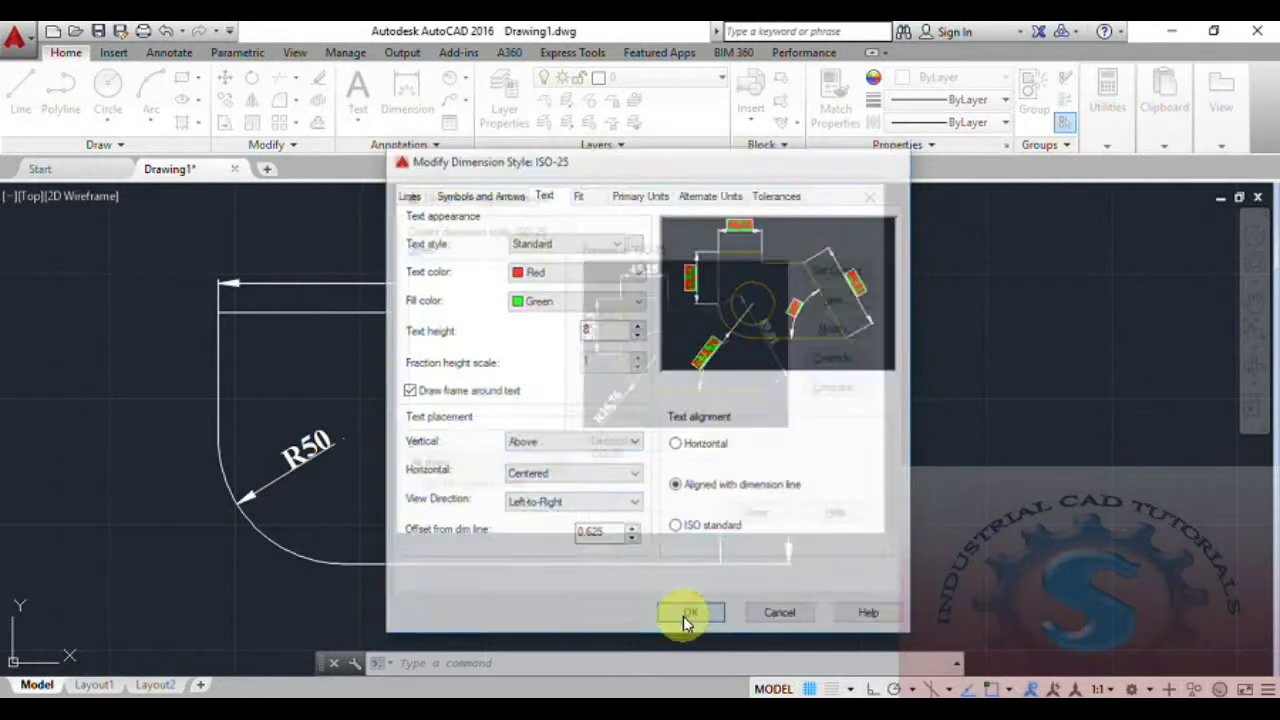
click(755, 513)
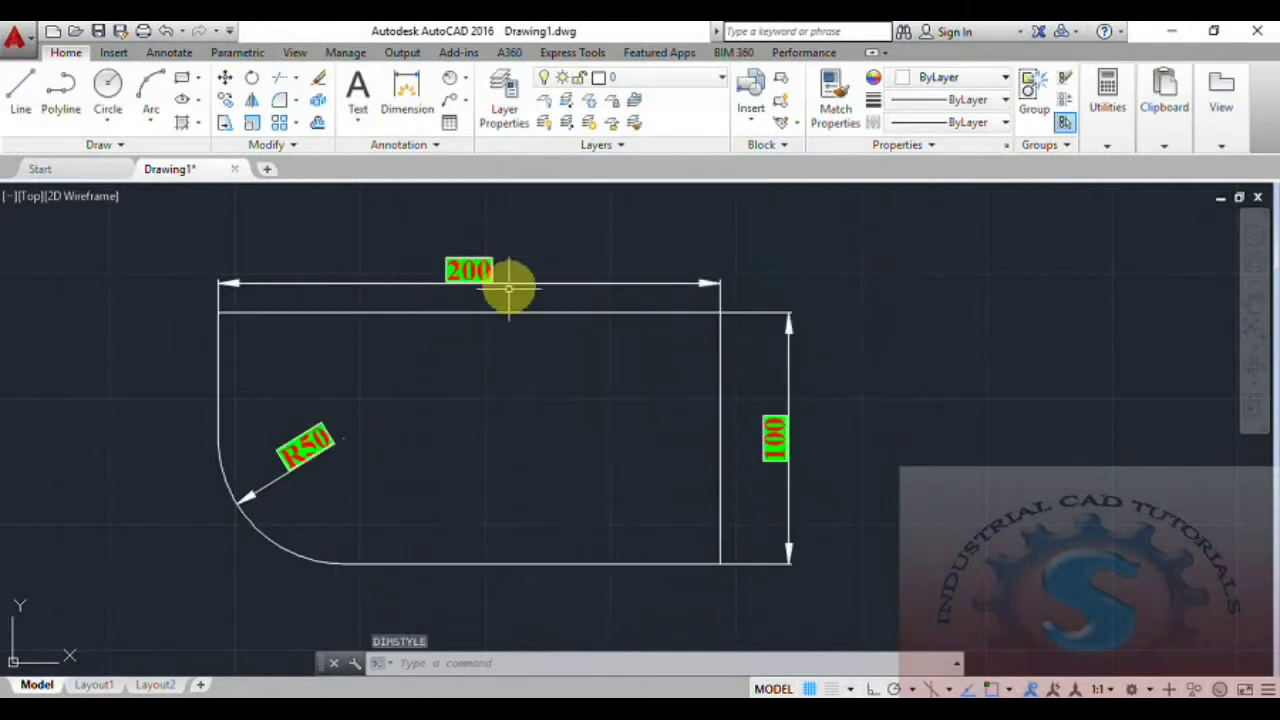
Examine the color, fill and frame of the dimension text on the 200, 100 and R50 dimensions
scroll(500, 318, up, 2)
scroll(485, 340, down, 4)
scroll(595, 380, up, 8)
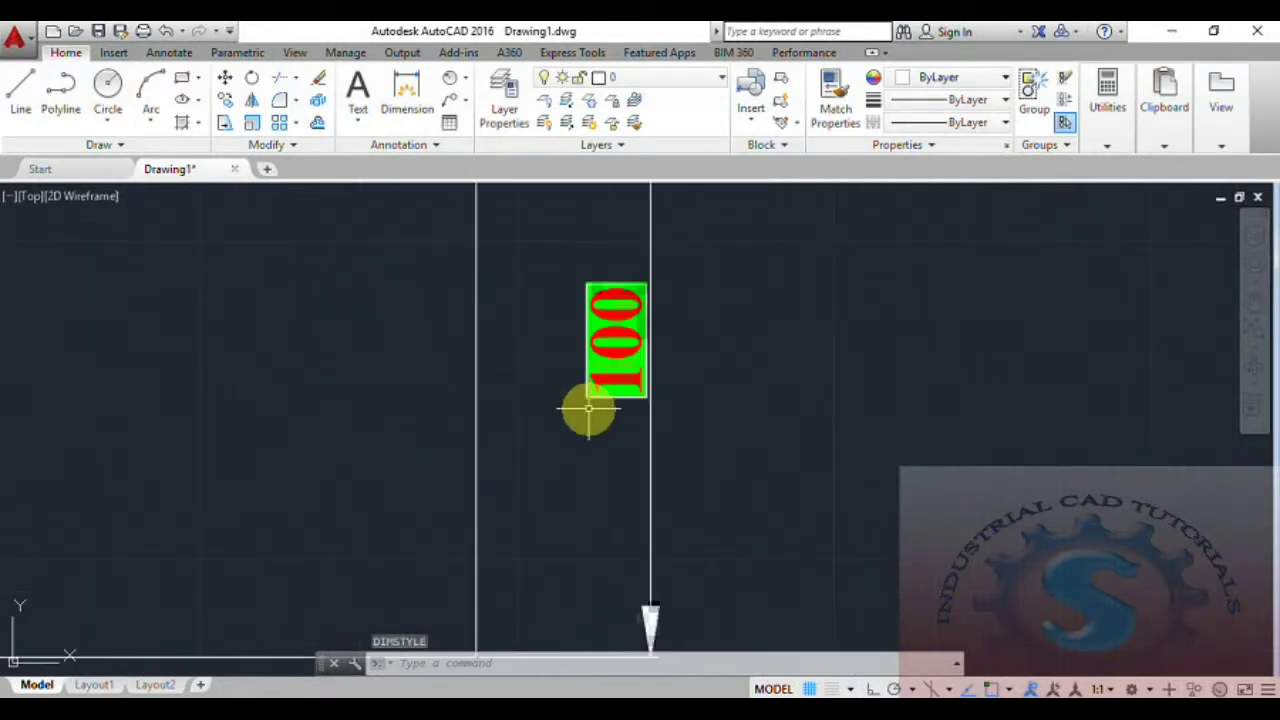
scroll(610, 352, down, 6)
scroll(770, 440, up, 7)
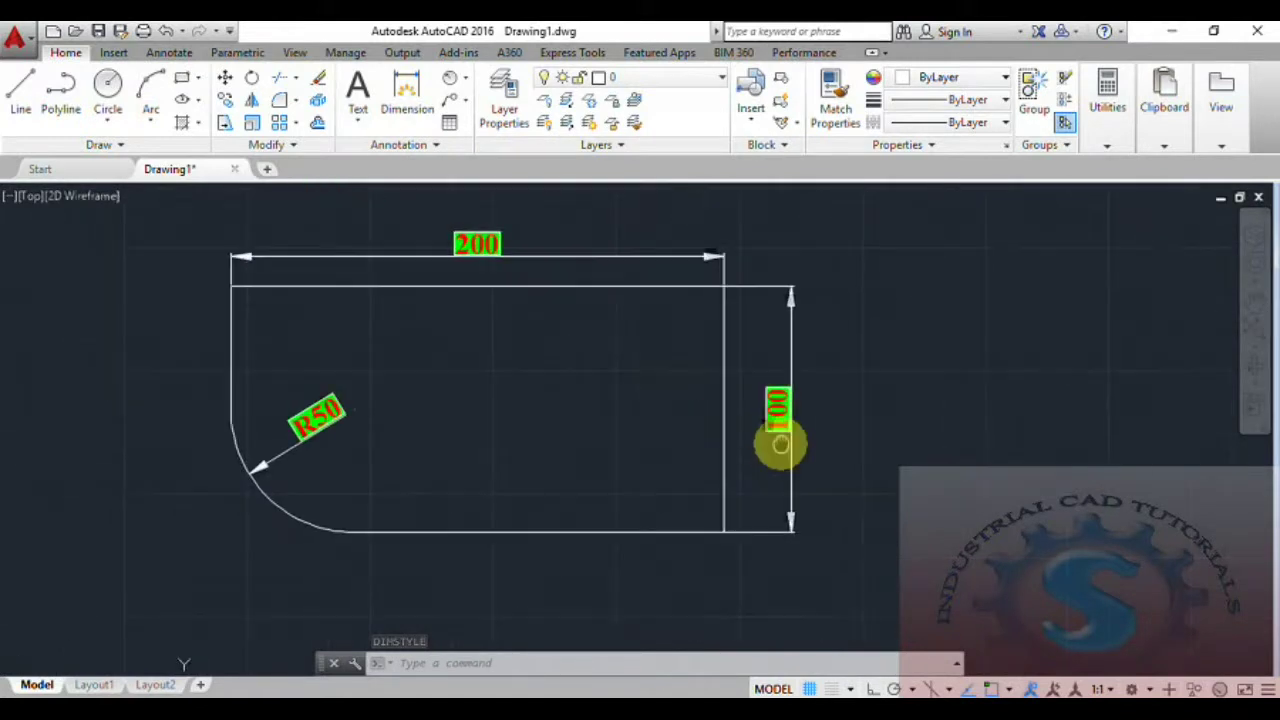
scroll(503, 371, down, 6)
scroll(586, 309, up, 7)
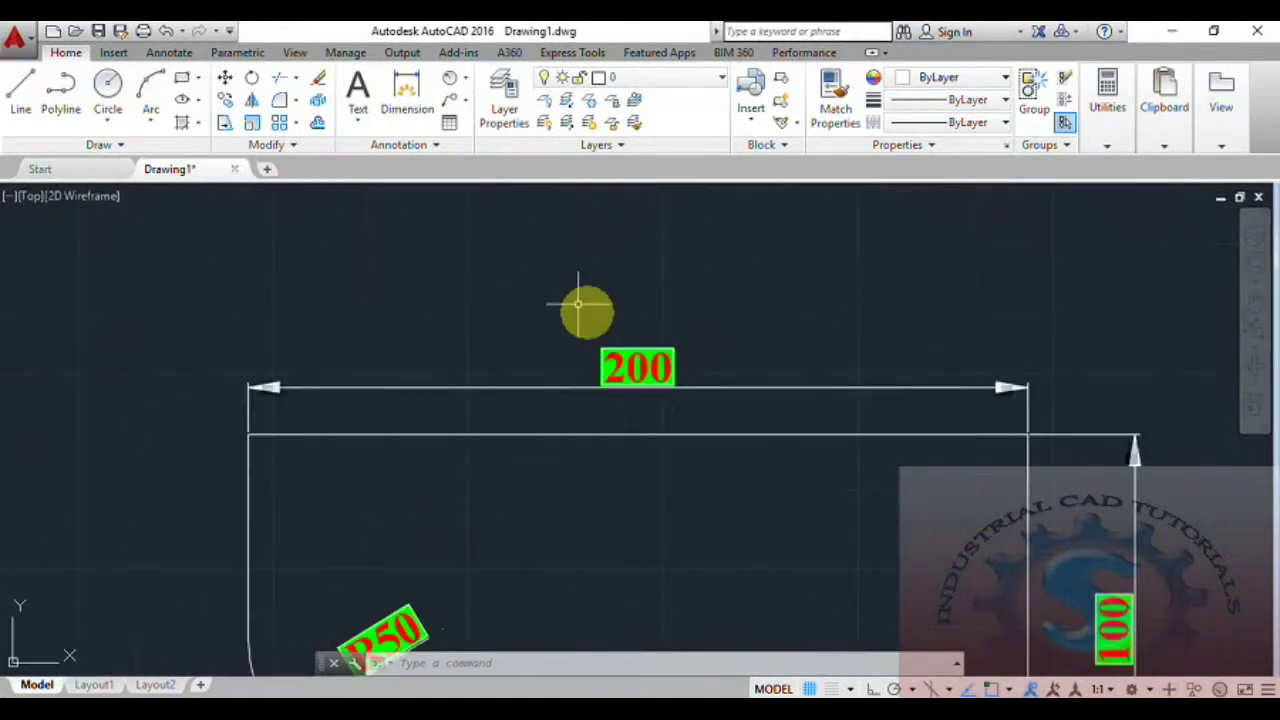
Set the ISO-25 style's dimension text fill color to None and apply the change to the drawing
scroll(637, 392, down, 2)
scroll(637, 392, up, 3)
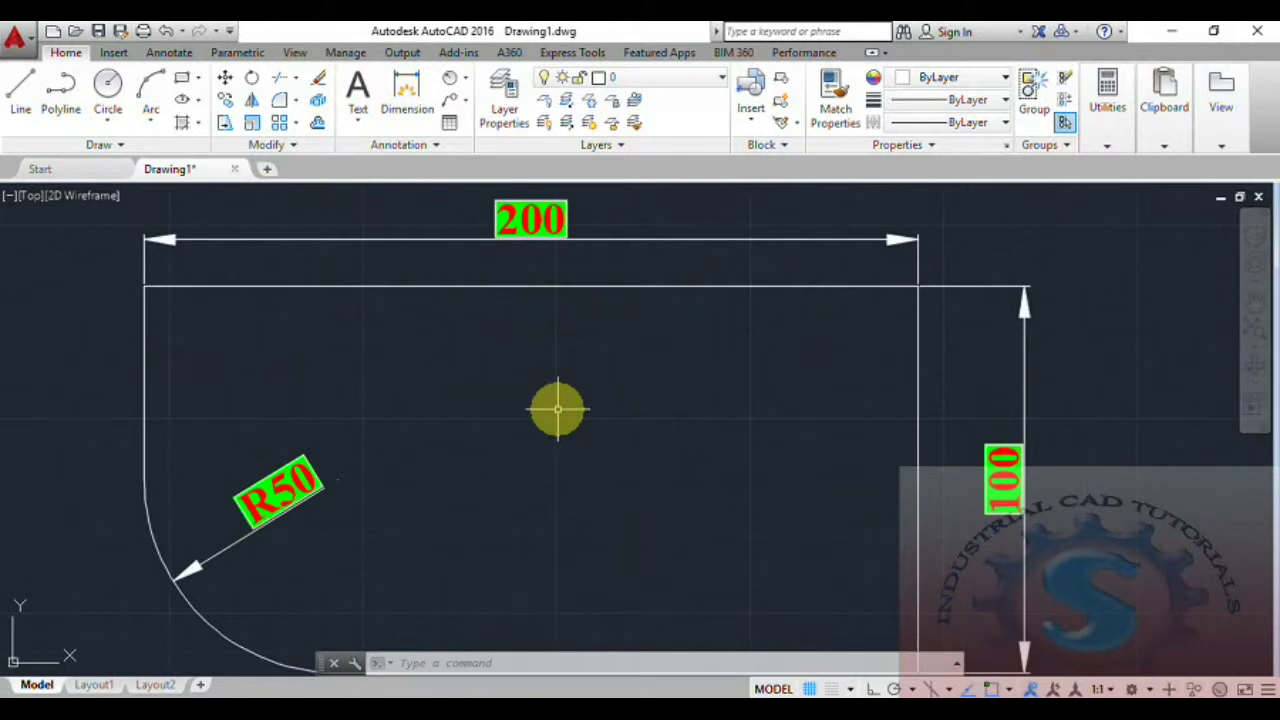
text(D)
key(Return)
click(866, 338)
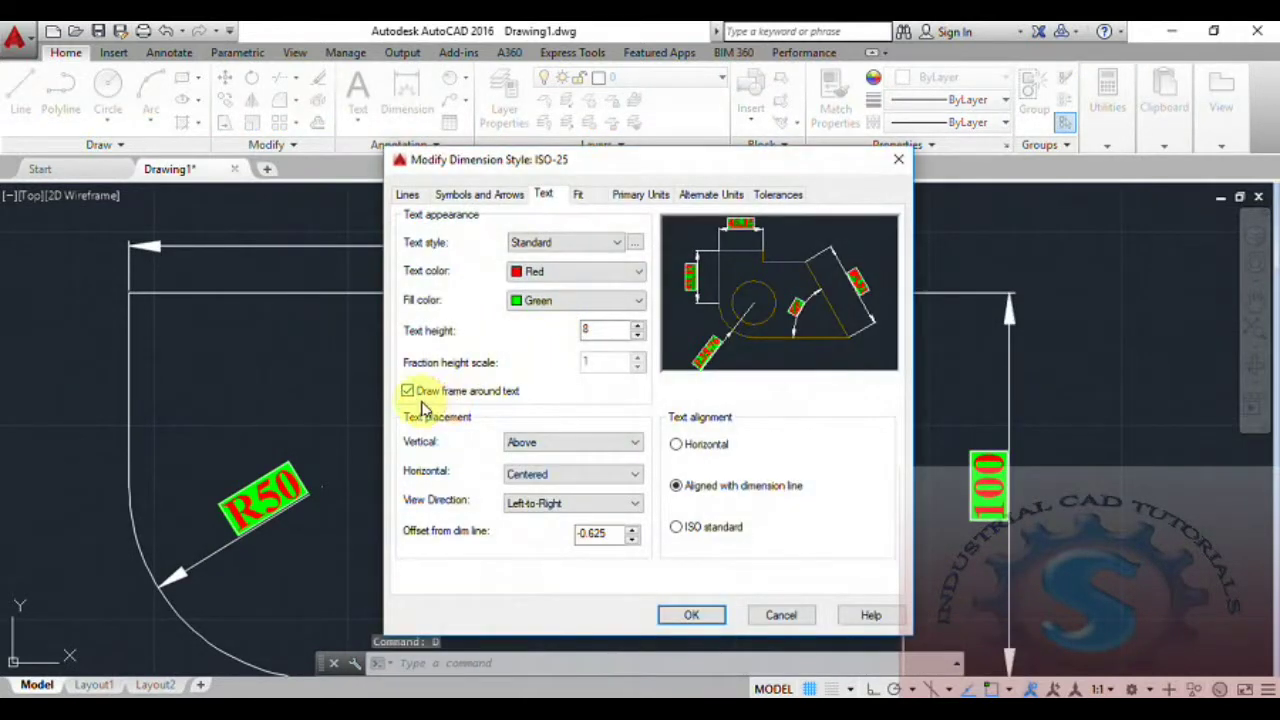
click(555, 303)
click(560, 331)
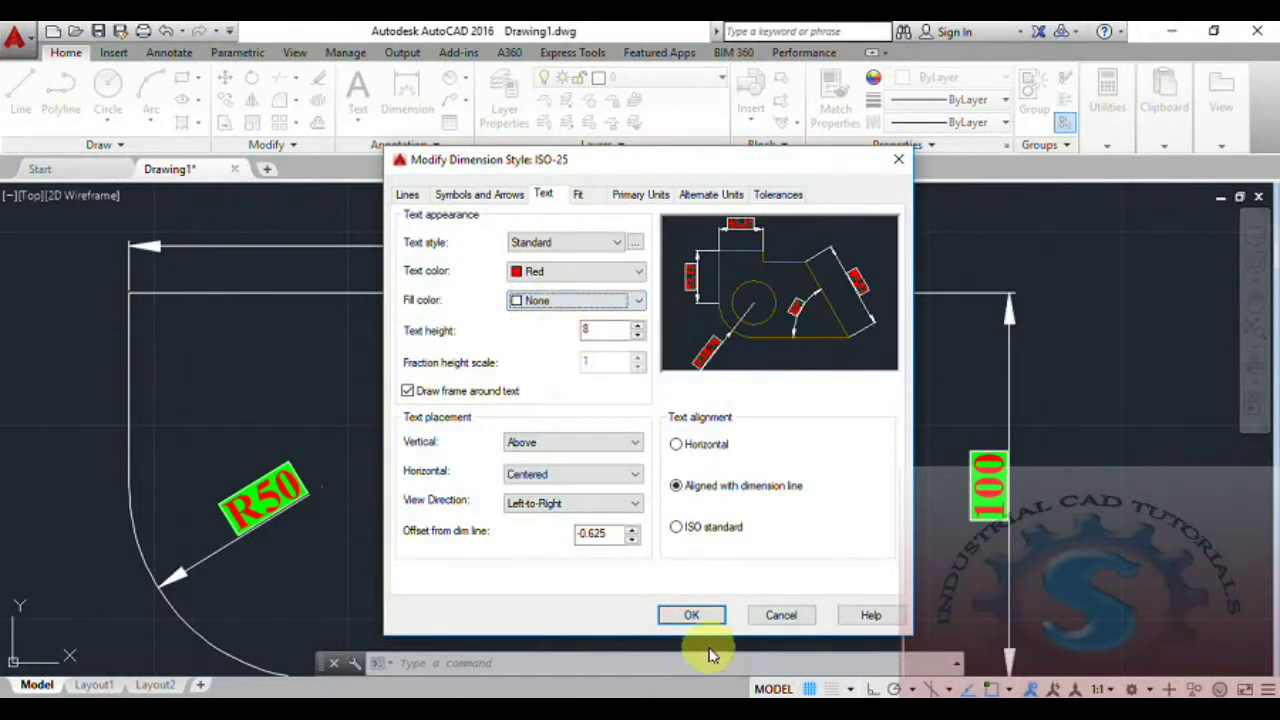
click(700, 613)
click(760, 511)
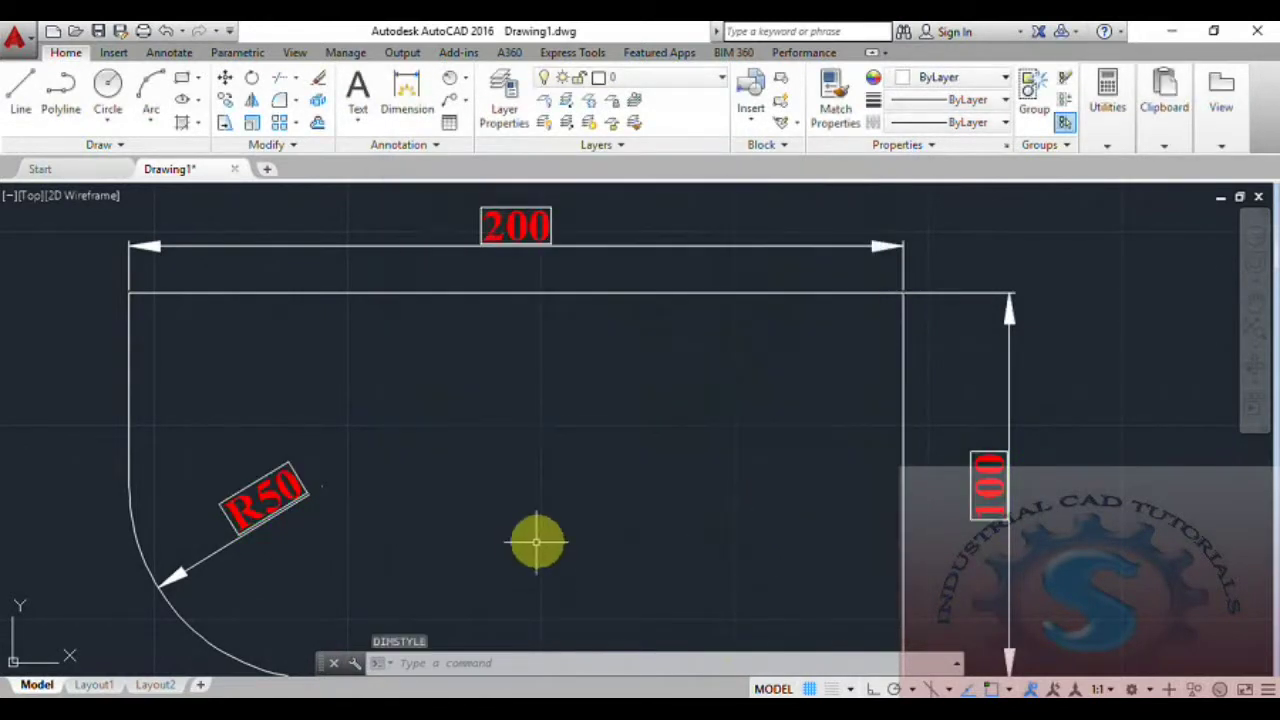
Reopen the ISO-25 style for modification and set its dimension text fill color to Green
scroll(537, 542, down, 4)
scroll(551, 494, up, 6)
scroll(557, 363, down, 2)
scroll(611, 433, down, 3)
text(D)
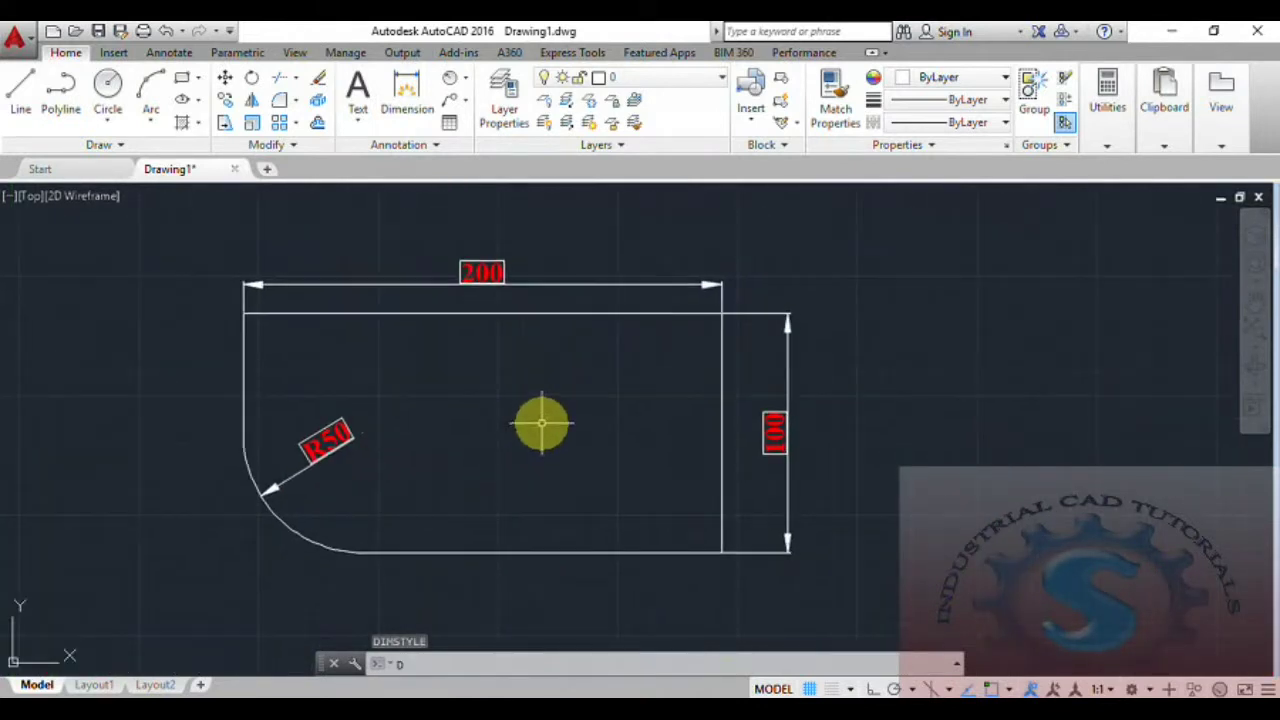
key(Return)
click(831, 329)
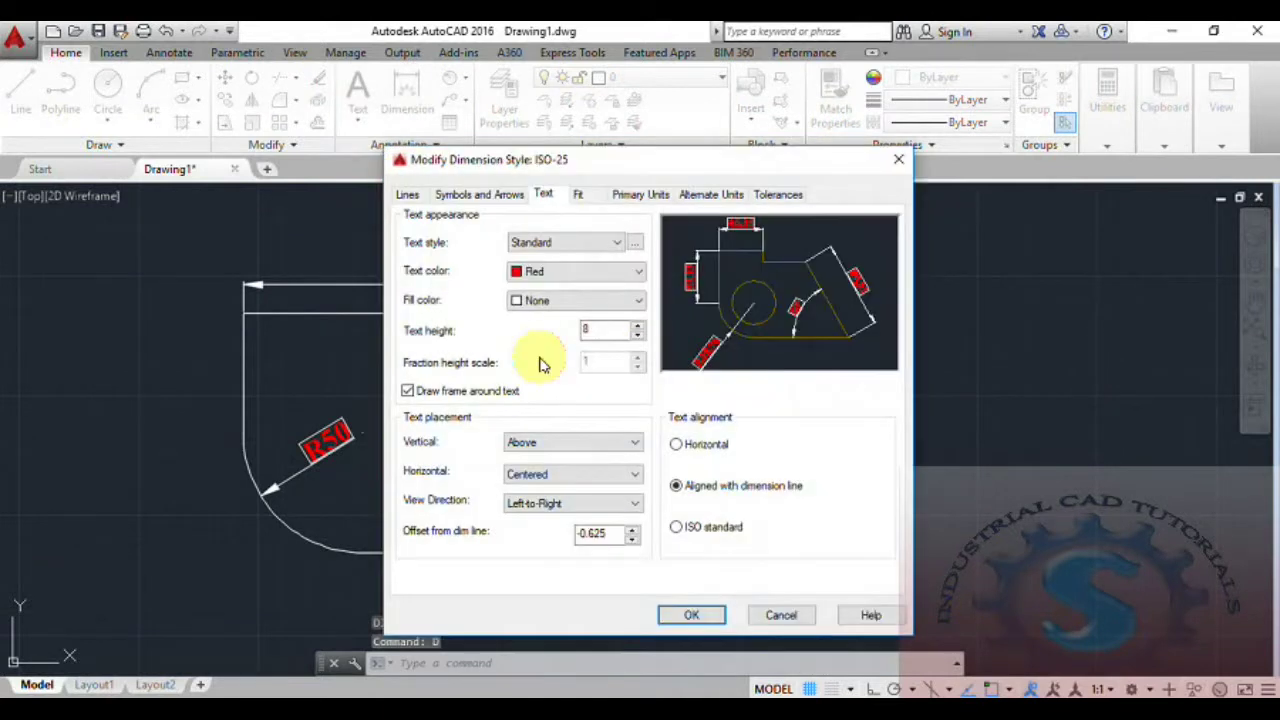
click(572, 302)
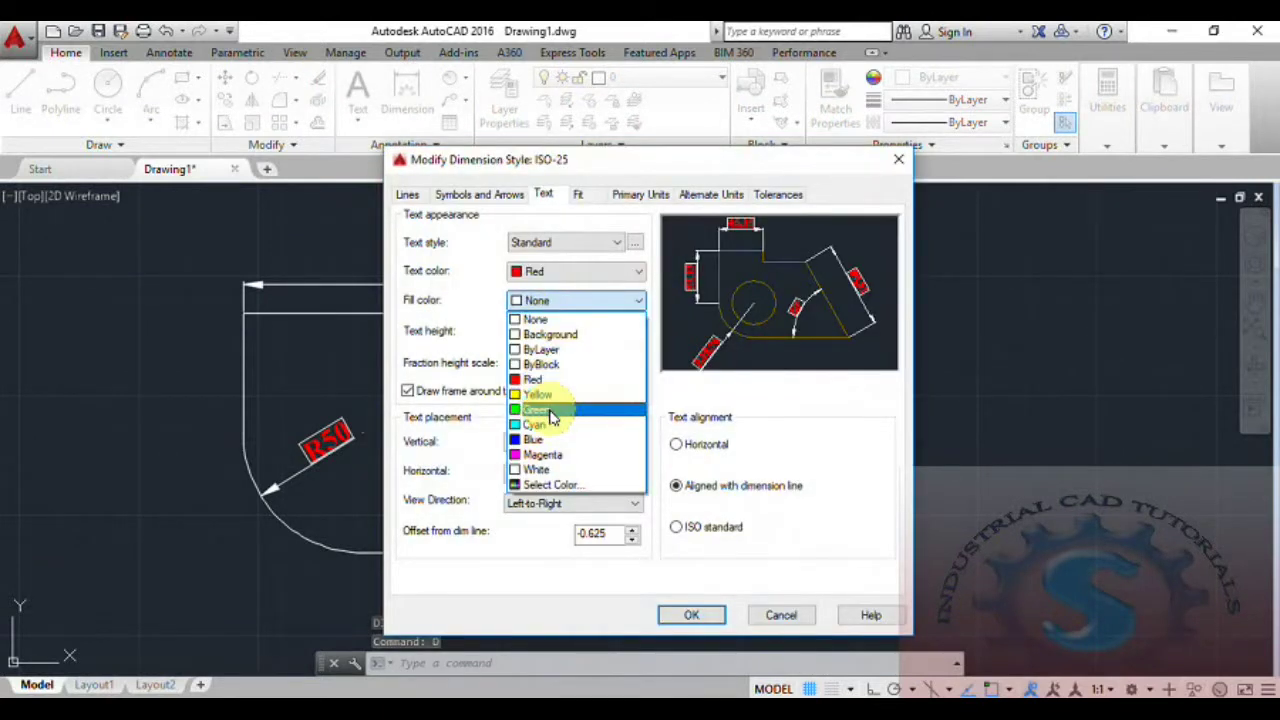
click(552, 412)
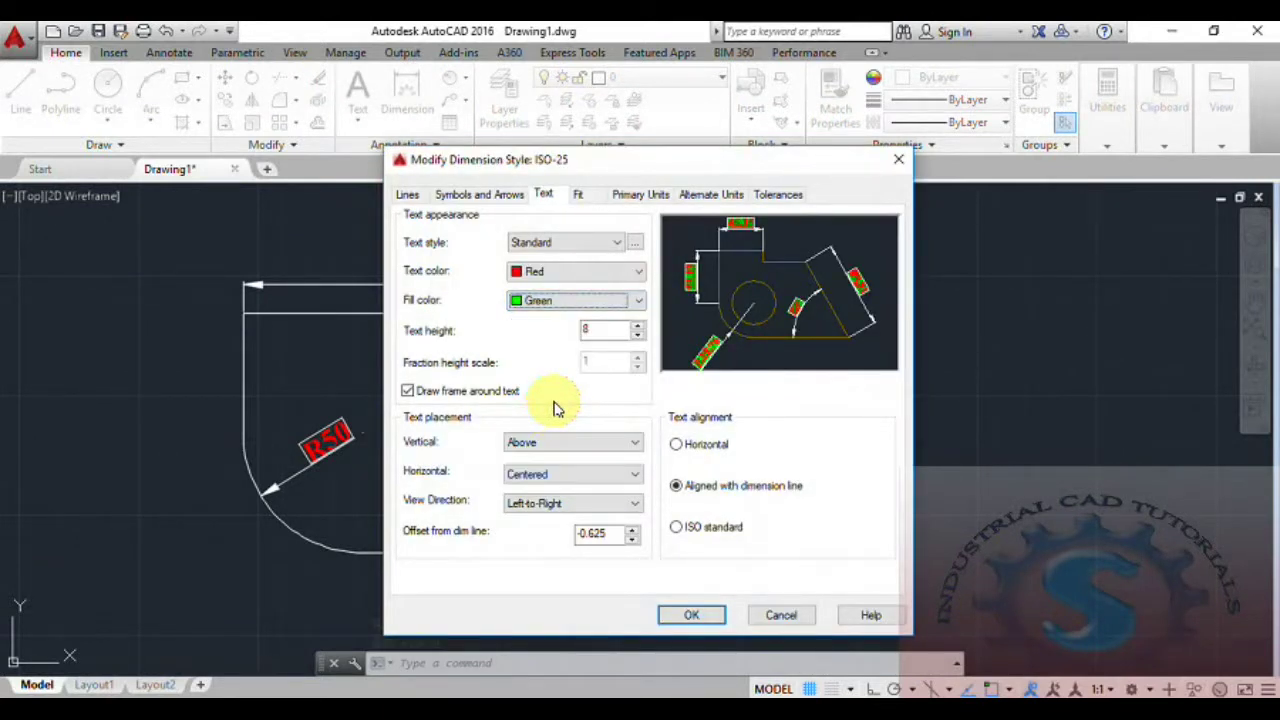
Try the JIS and Above vertical text placements and set the vertical placement to Outside
click(530, 443)
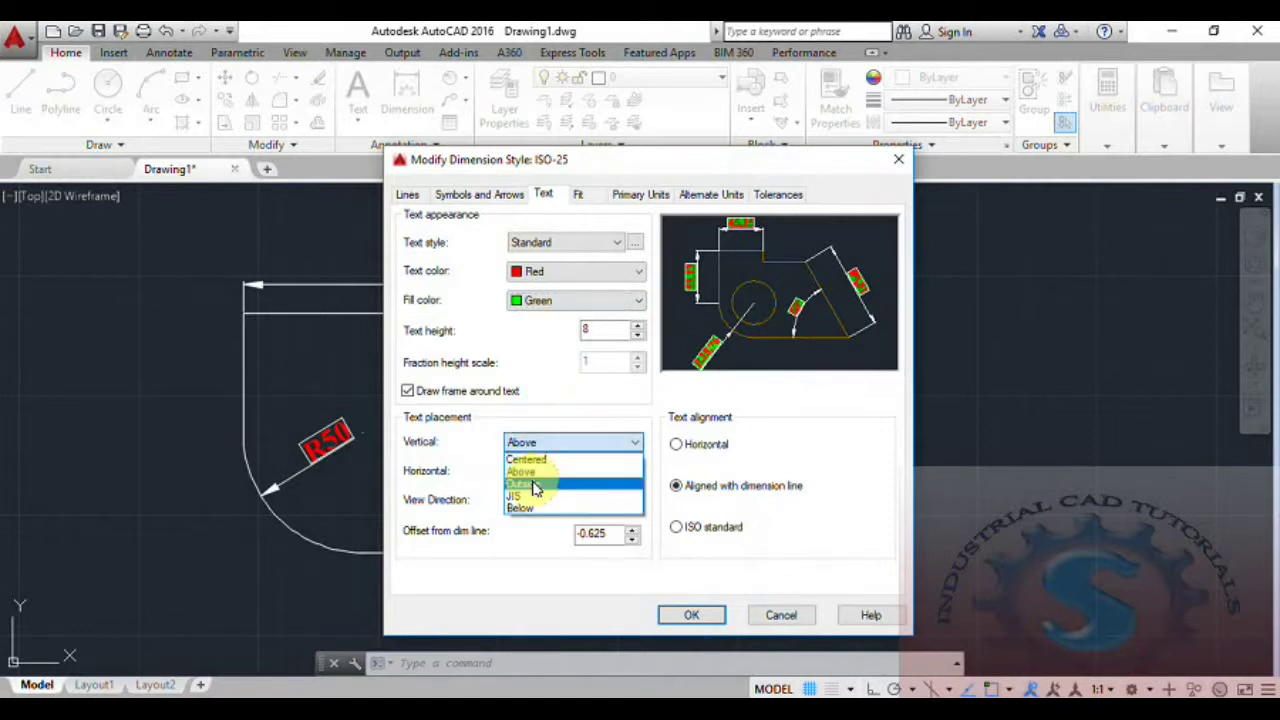
click(535, 486)
click(530, 443)
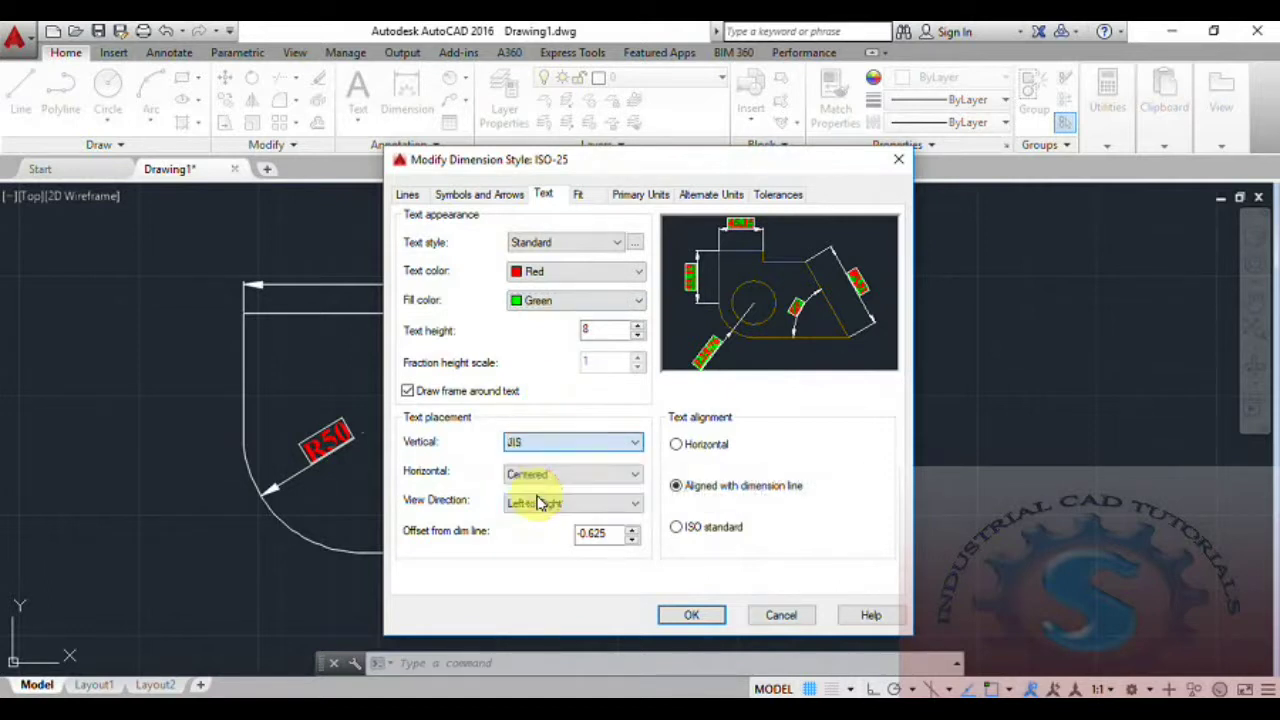
click(545, 472)
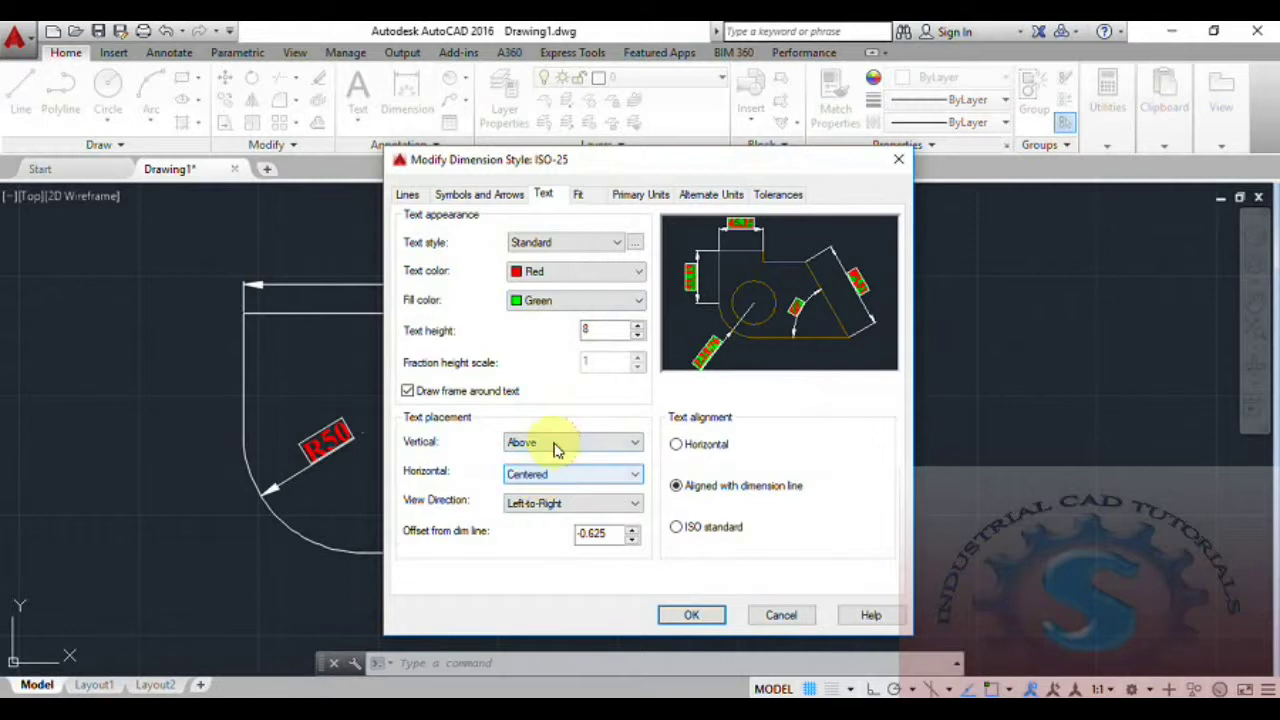
click(556, 446)
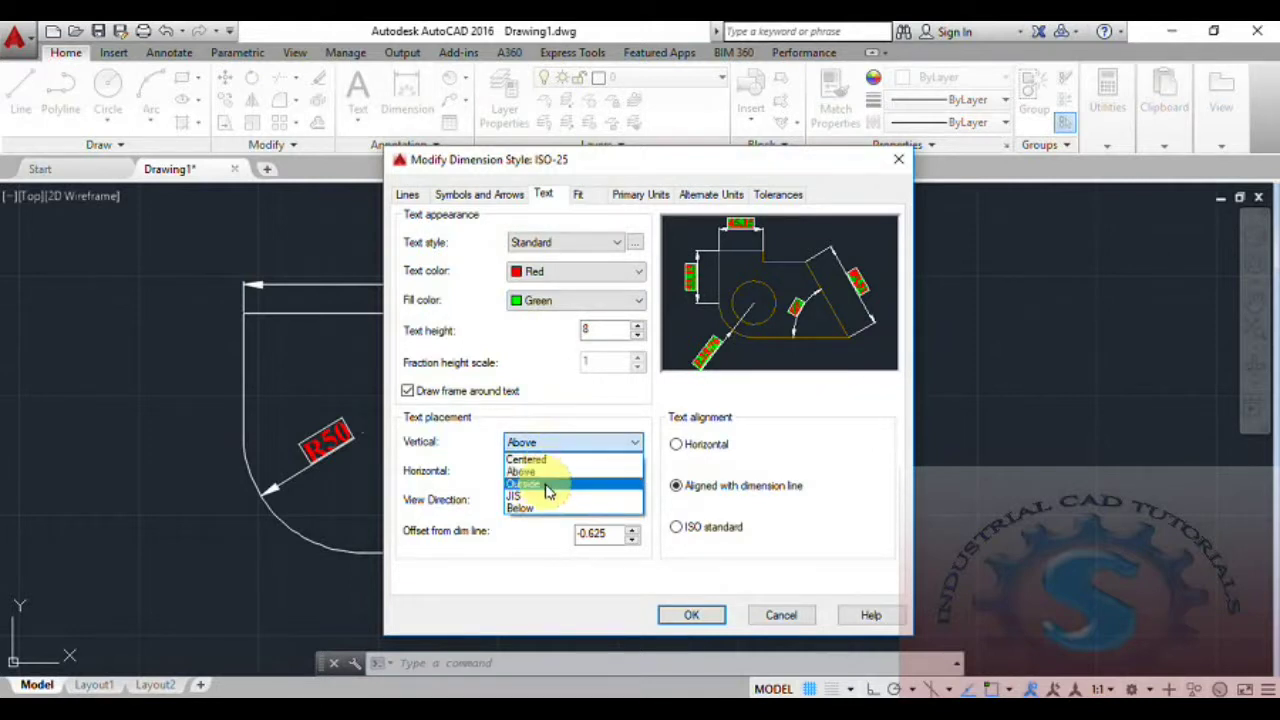
click(612, 478)
Try the horizontal text placements At Ext Line 1, At Ext Line 2 and Over Ext Line 1, and return the setting to Centered
click(590, 503)
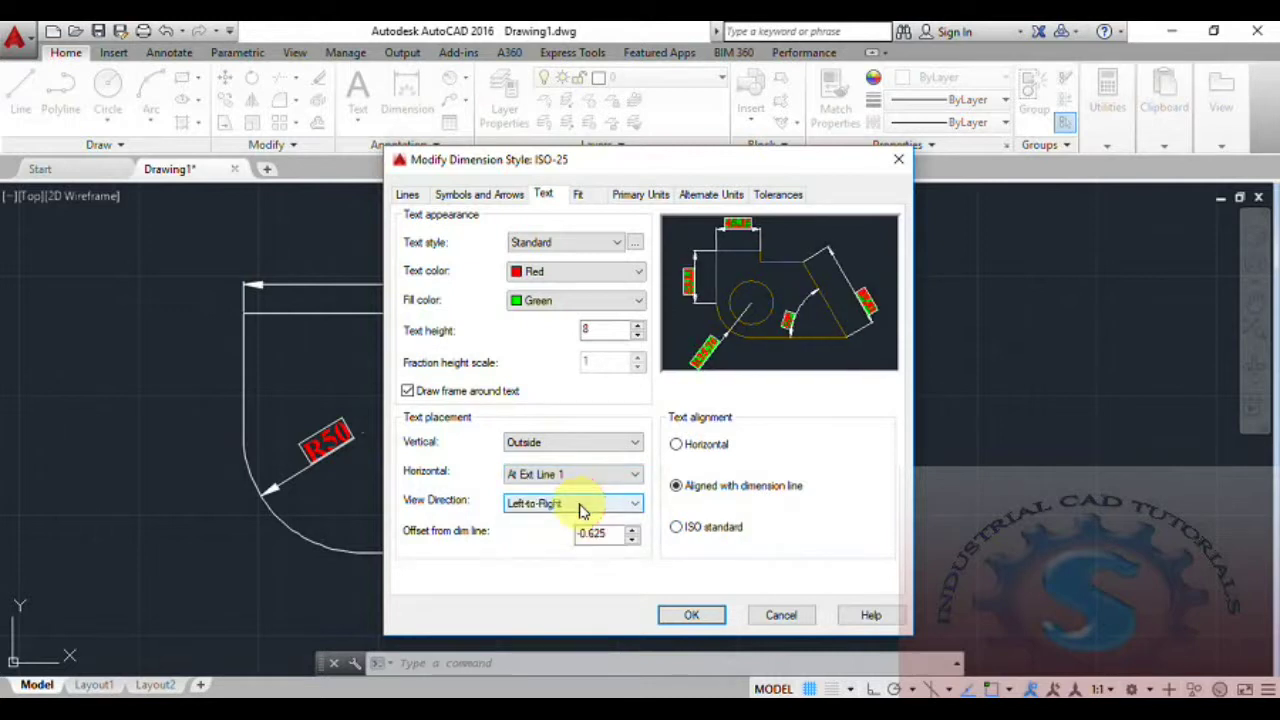
click(578, 515)
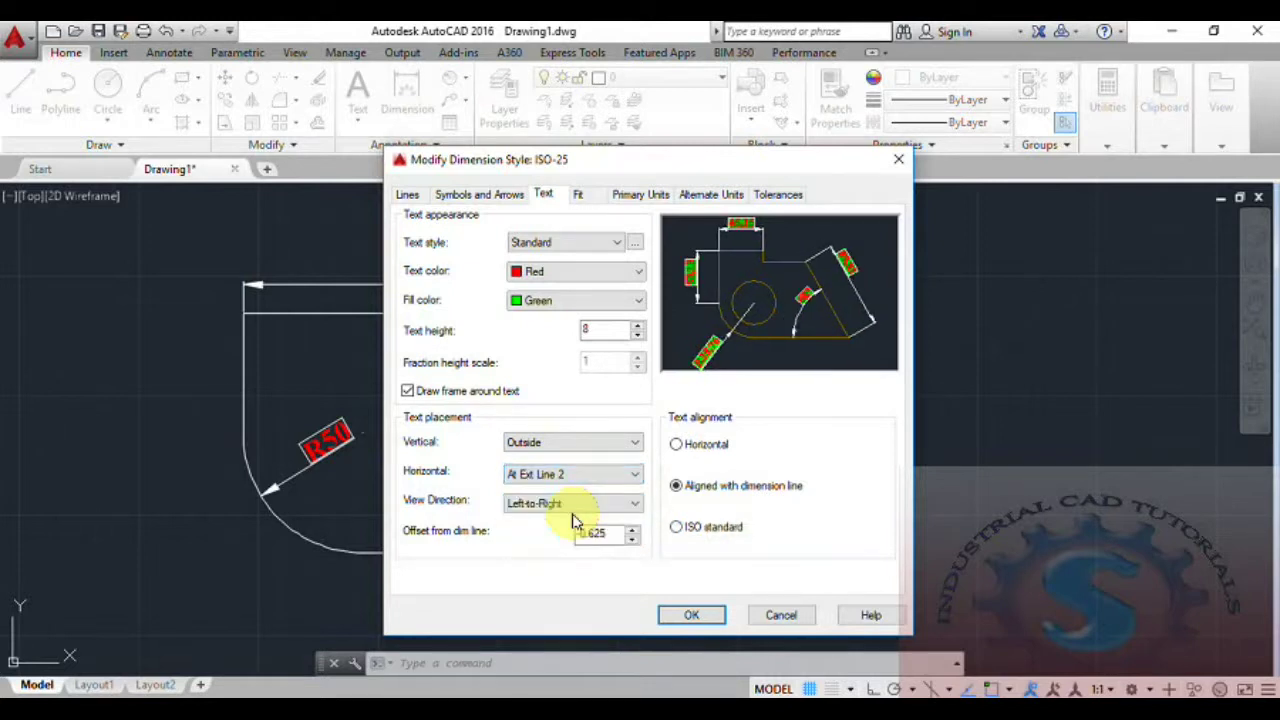
click(583, 478)
click(567, 534)
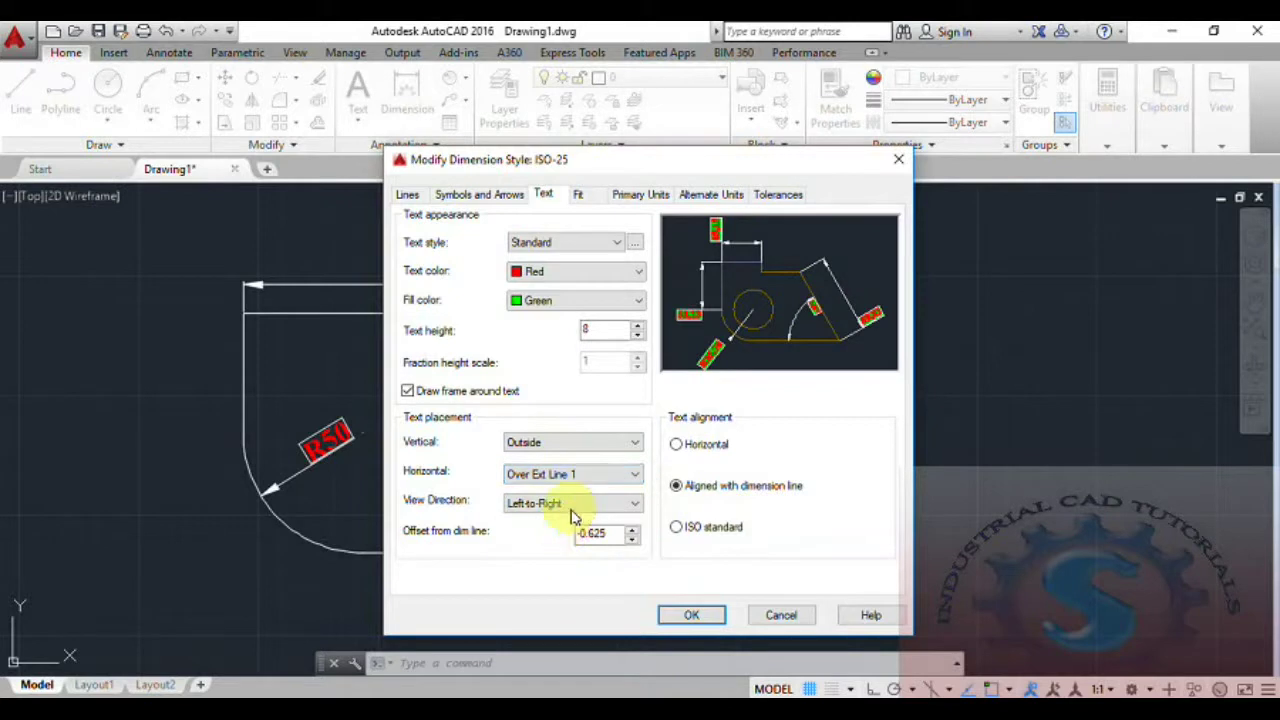
click(587, 480)
click(566, 540)
click(580, 478)
click(562, 492)
Try the other view direction for the dimension text and return it to Left-to-Right
click(600, 506)
click(562, 535)
click(563, 508)
click(580, 532)
Compare the Horizontal and ISO standard text alignments in the preview and return the alignment to Aligned with dimension line
click(676, 447)
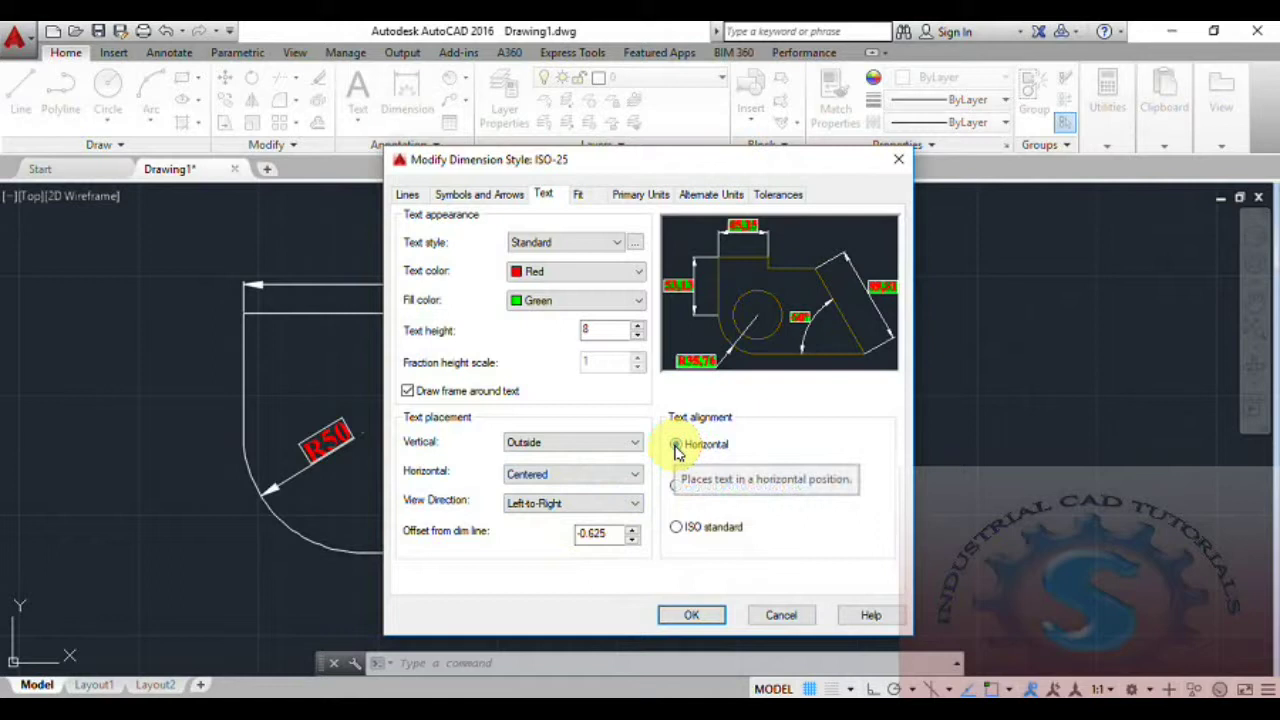
click(676, 487)
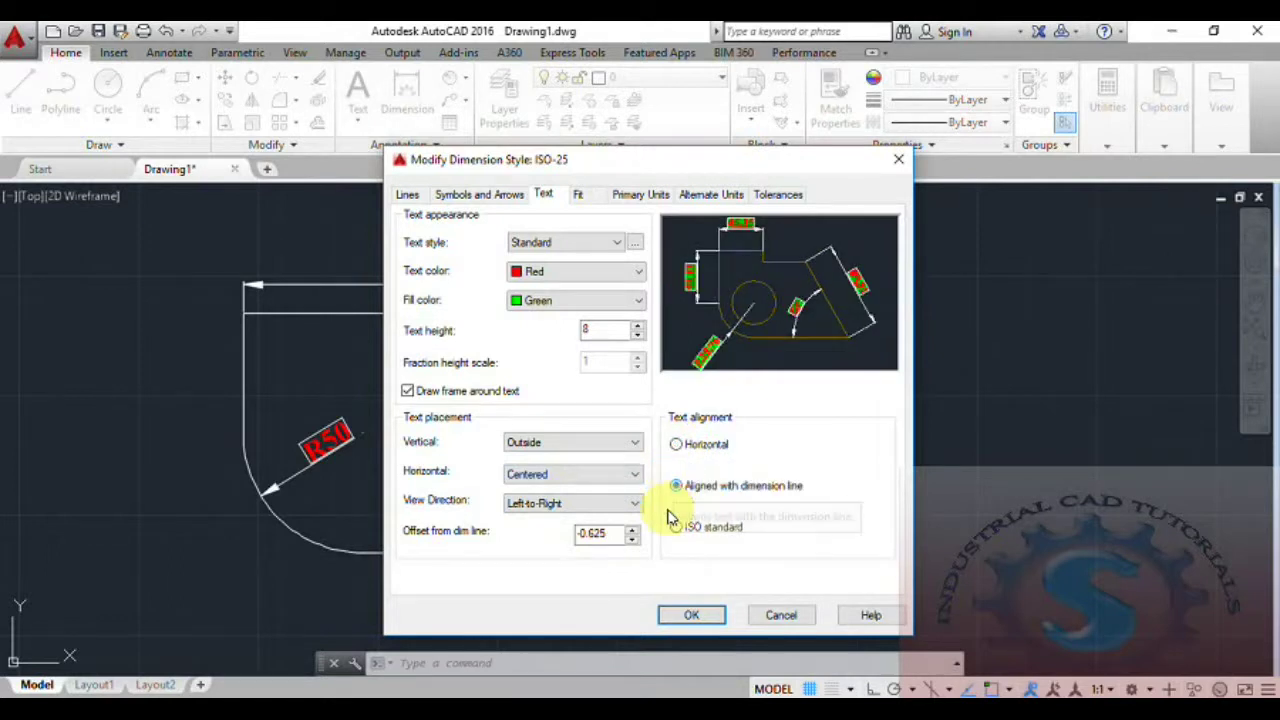
click(677, 528)
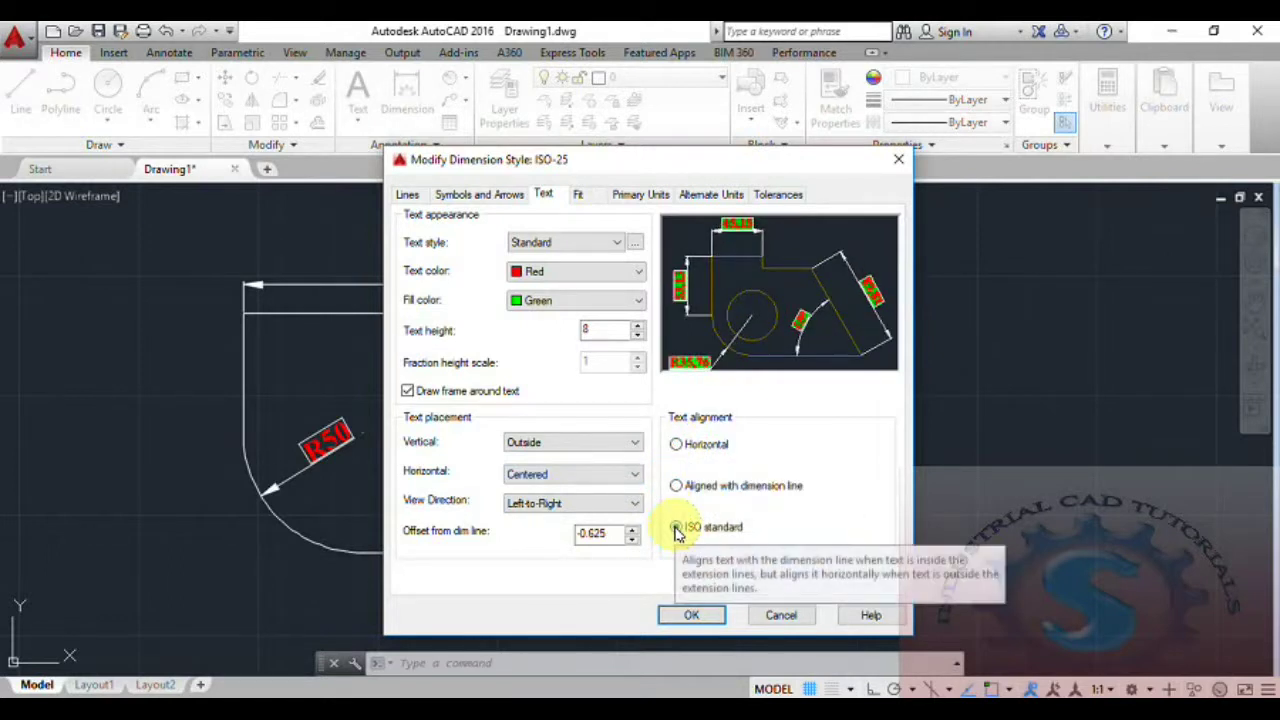
click(680, 488)
click(676, 529)
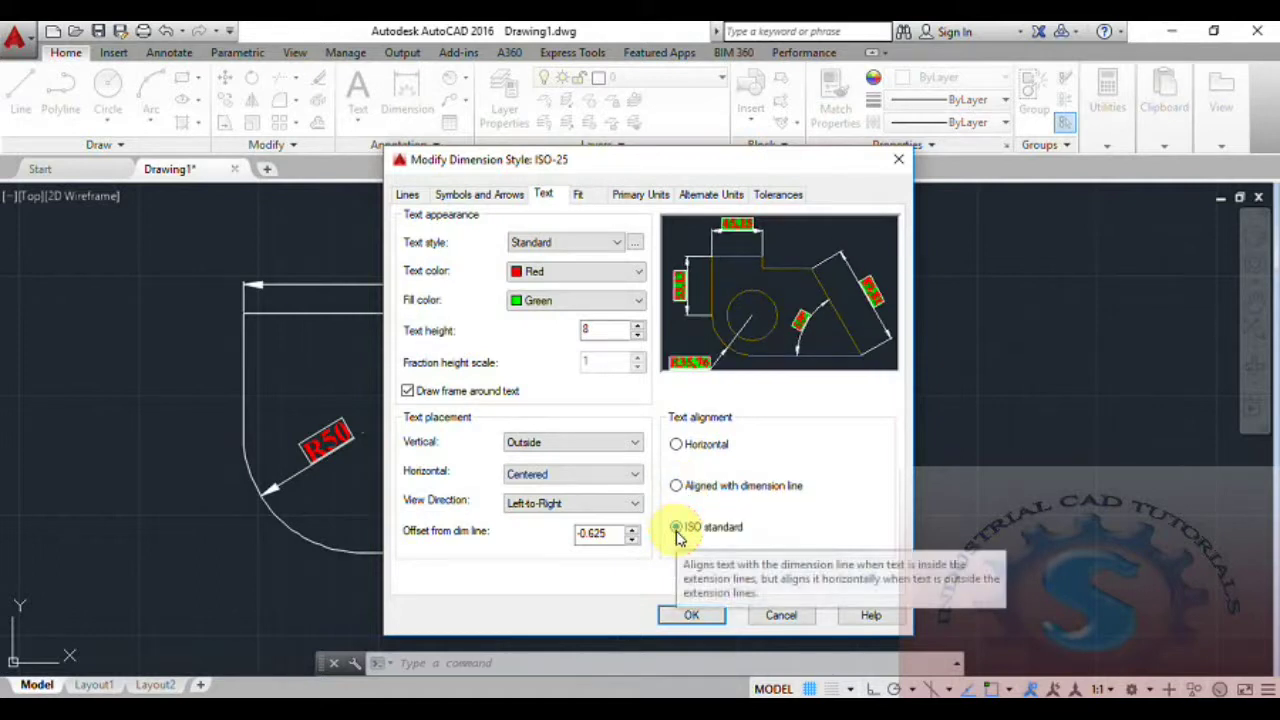
click(680, 490)
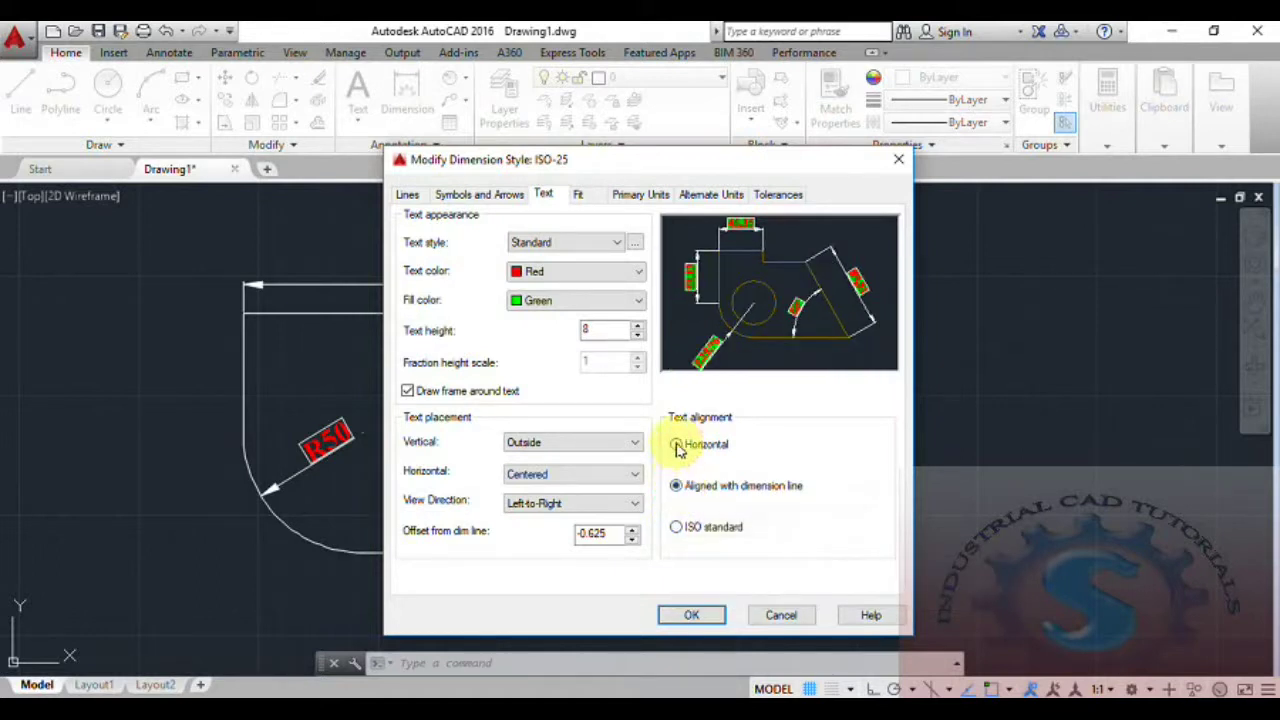
click(677, 446)
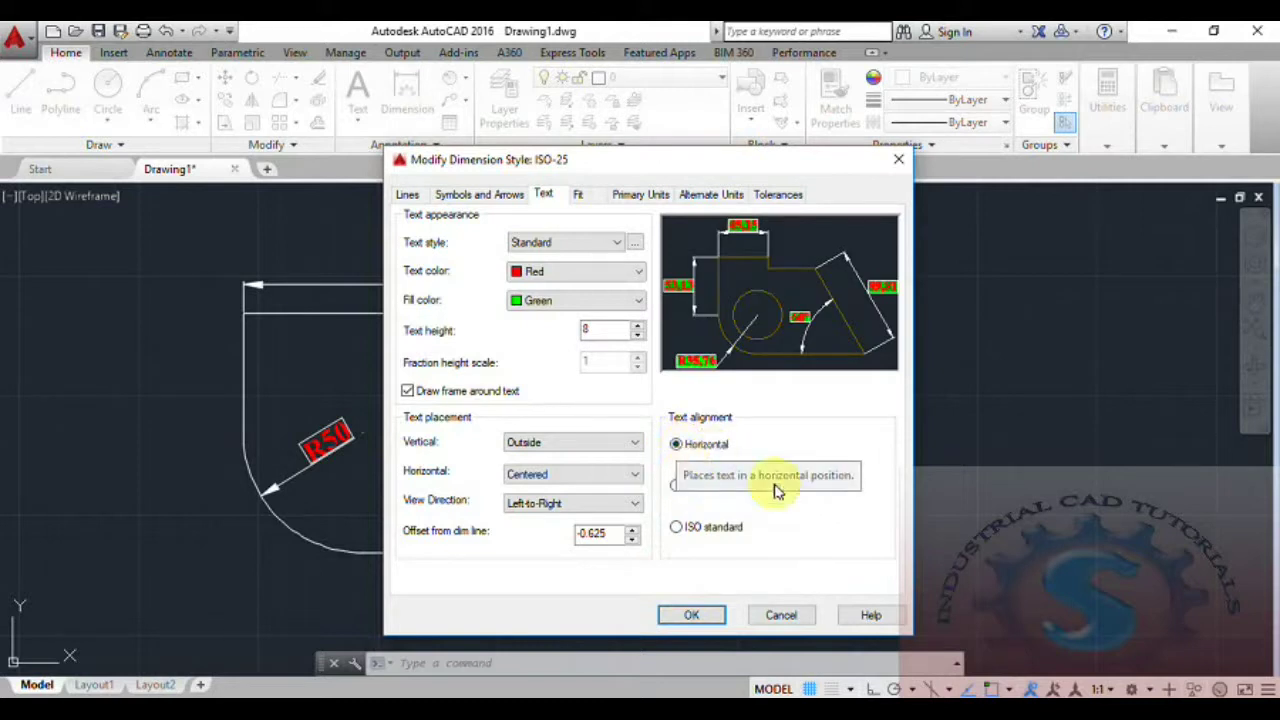
click(679, 488)
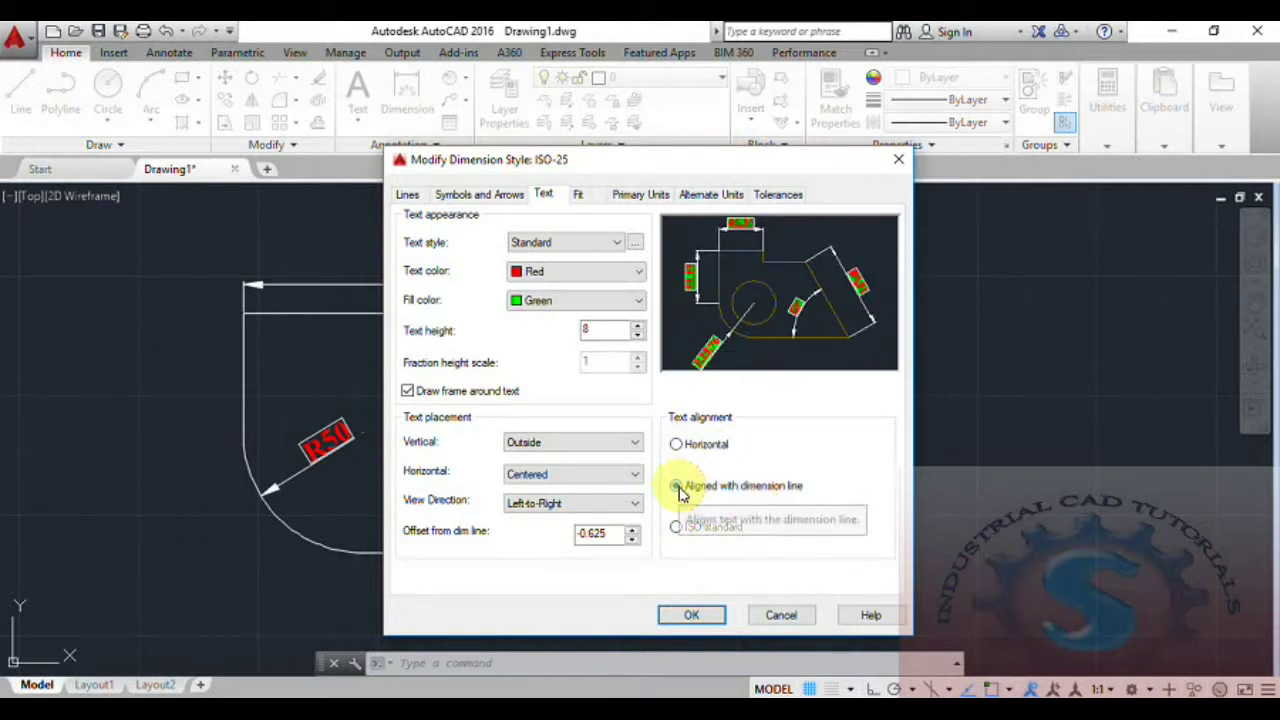
Apply the modified ISO-25 text settings to the drawing and close the Dimension Style Manager
click(685, 616)
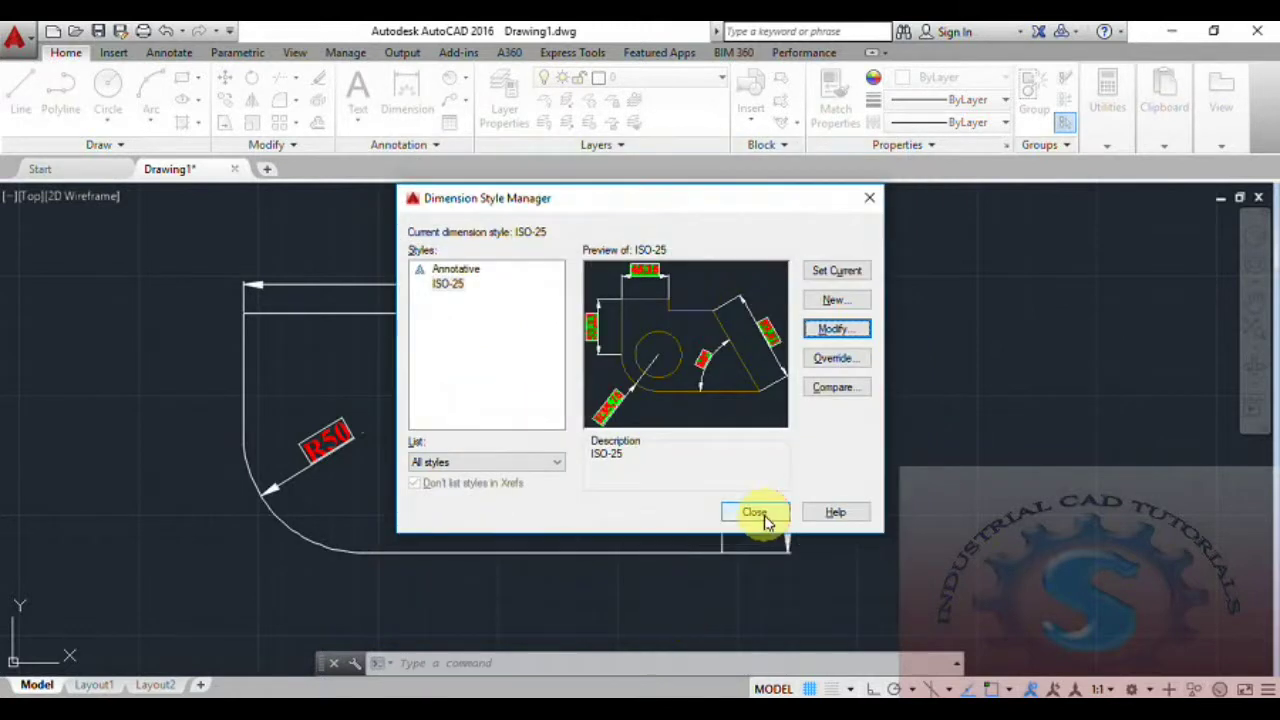
click(762, 515)
mouse_move(644, 531)
middle_down()
mouse_move(620, 536)
mouse_move(647, 535)
middle_up()
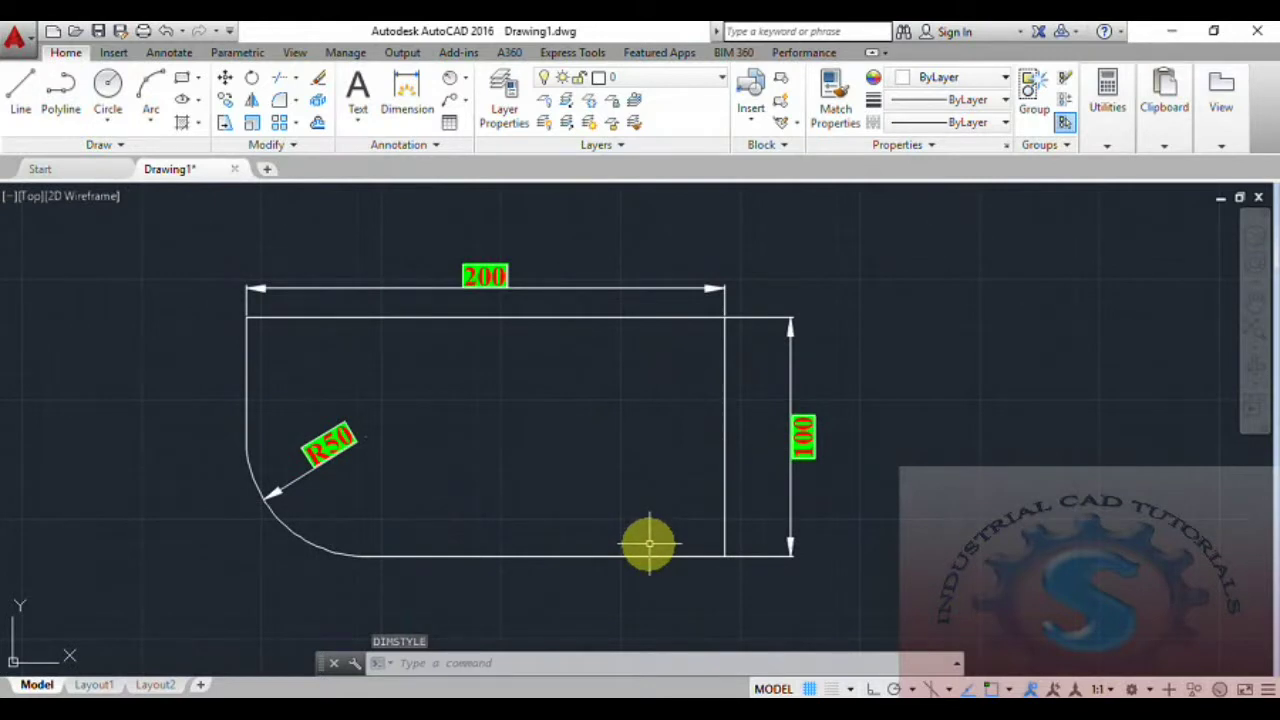
Set the ISO-25 style's text color to ByLayer and its fill color to None, and apply both to the drawing
text(D)
key(Return)
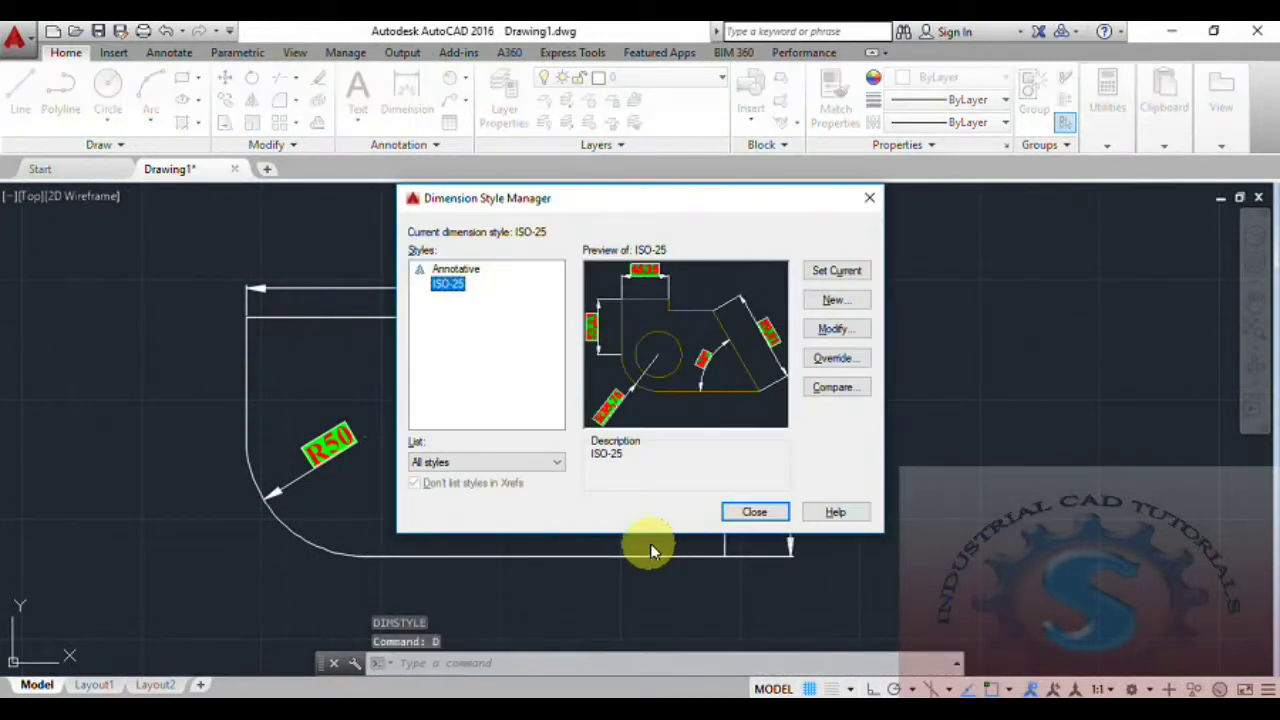
click(834, 329)
click(549, 280)
click(545, 306)
click(547, 302)
click(538, 319)
click(545, 300)
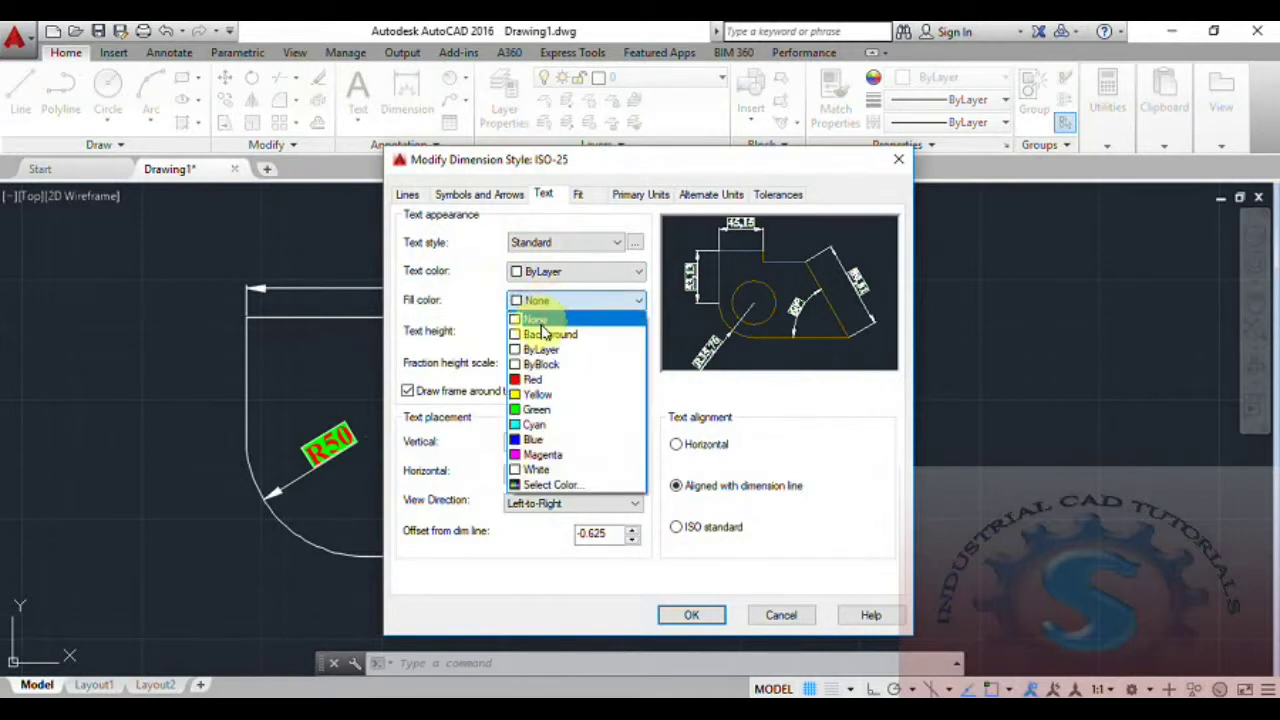
click(543, 320)
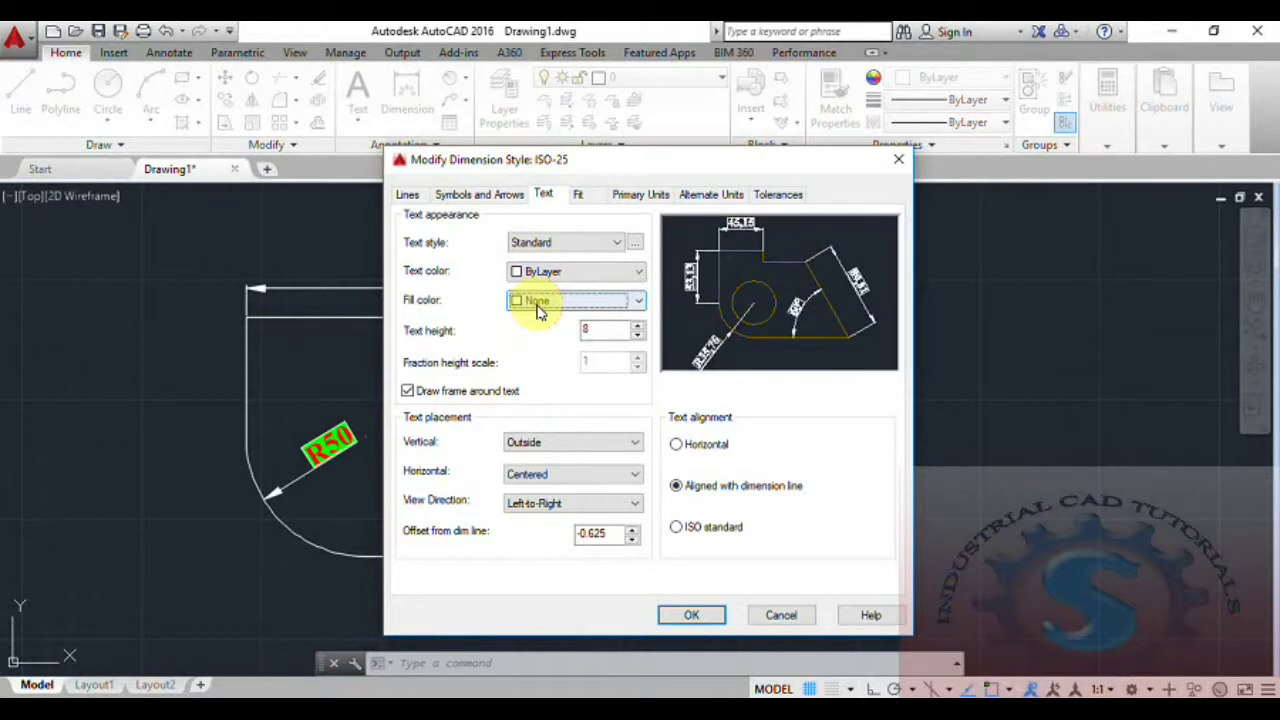
click(694, 615)
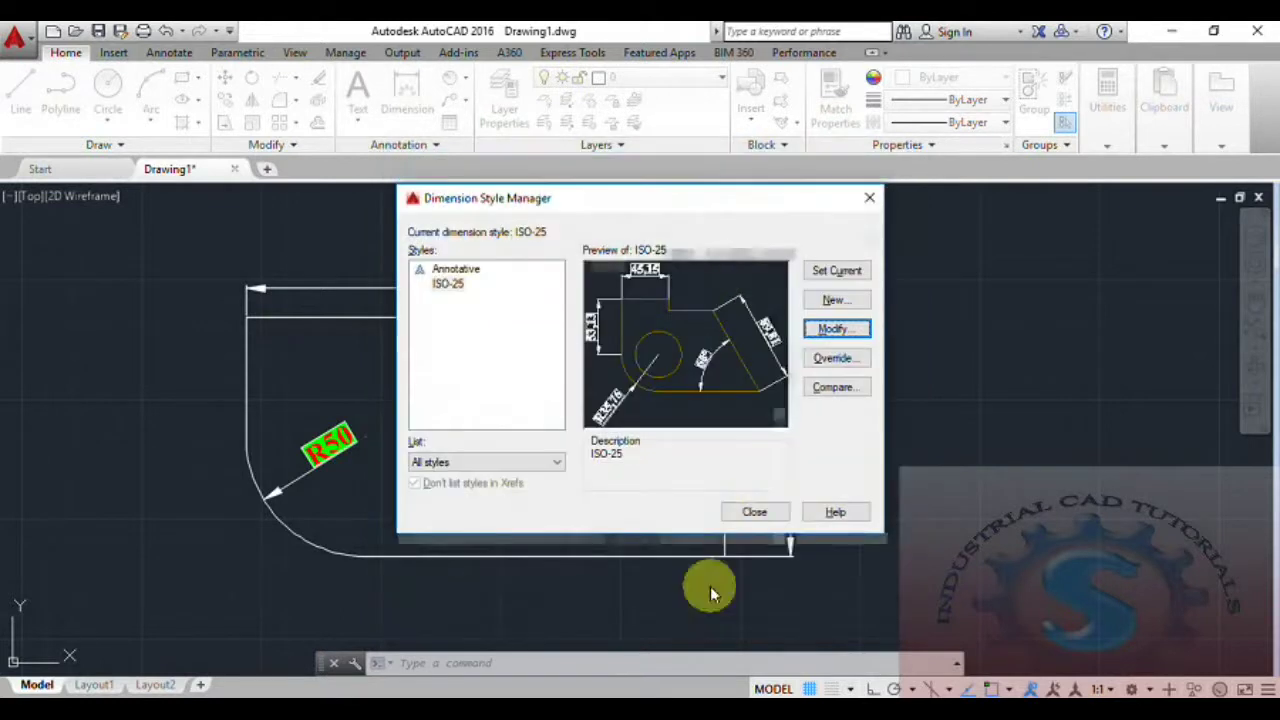
click(755, 513)
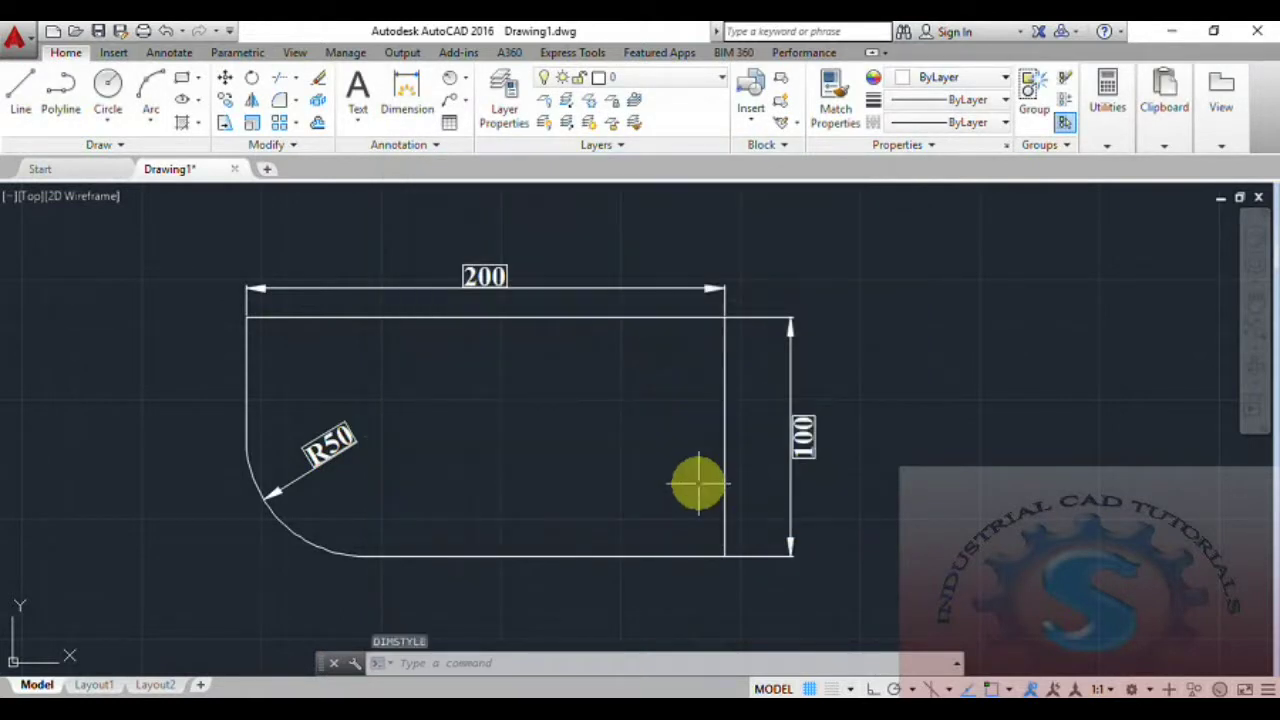
Turn off the frame around the dimension text in the ISO-25 style and apply the change to the drawing
text(d)
key(Return)
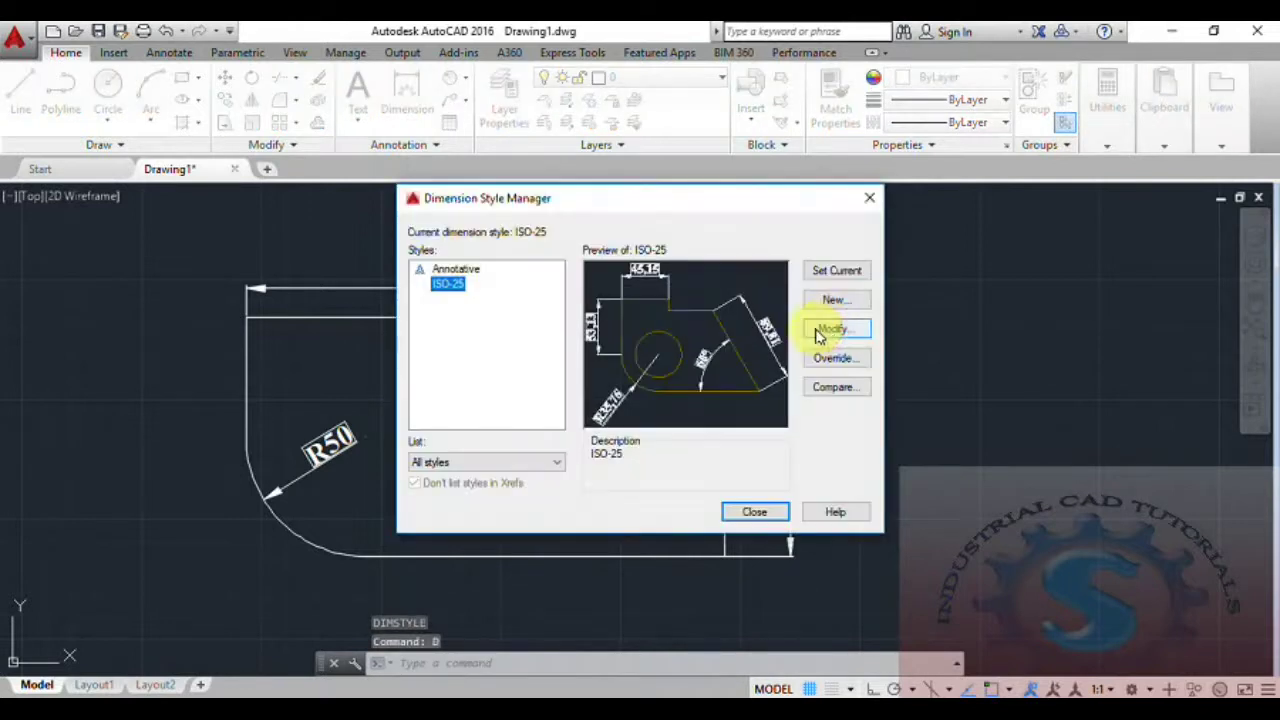
key(Return)
click(413, 390)
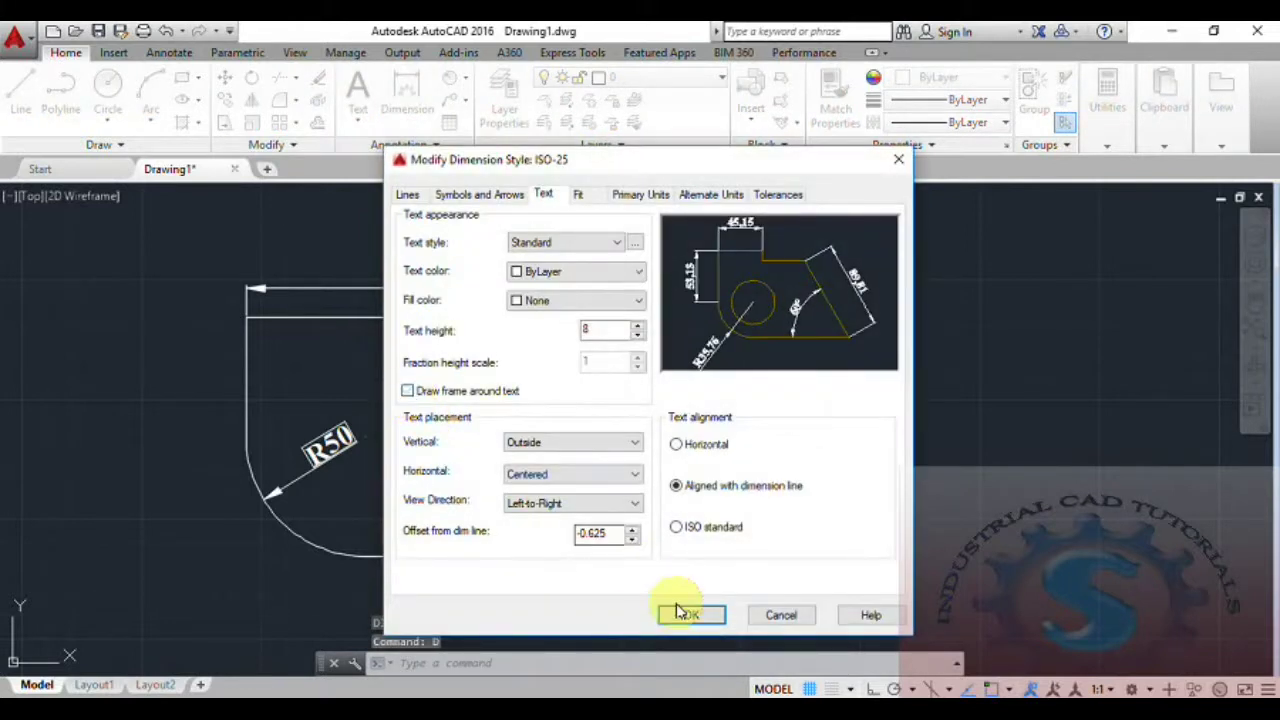
click(677, 614)
click(754, 512)
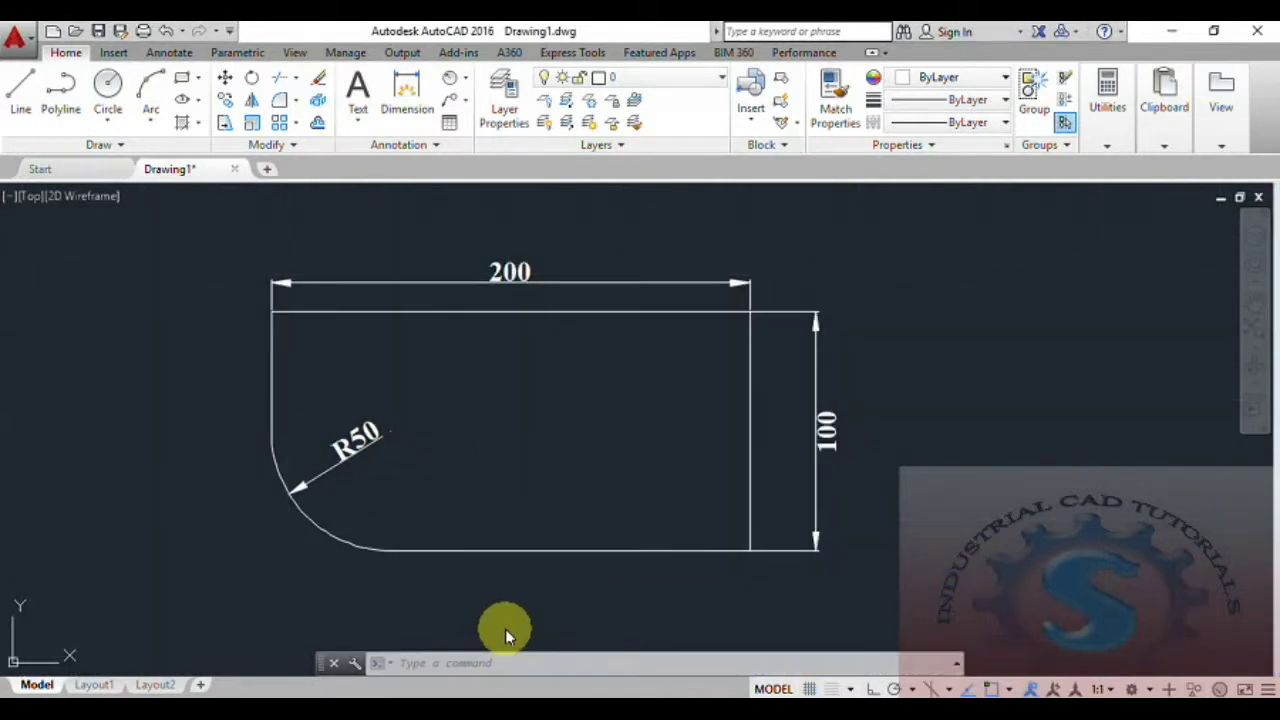
Open the ISO-25 dimension style's fit settings for modification and compare the Arrows and Text fit options in the preview
click(452, 663)
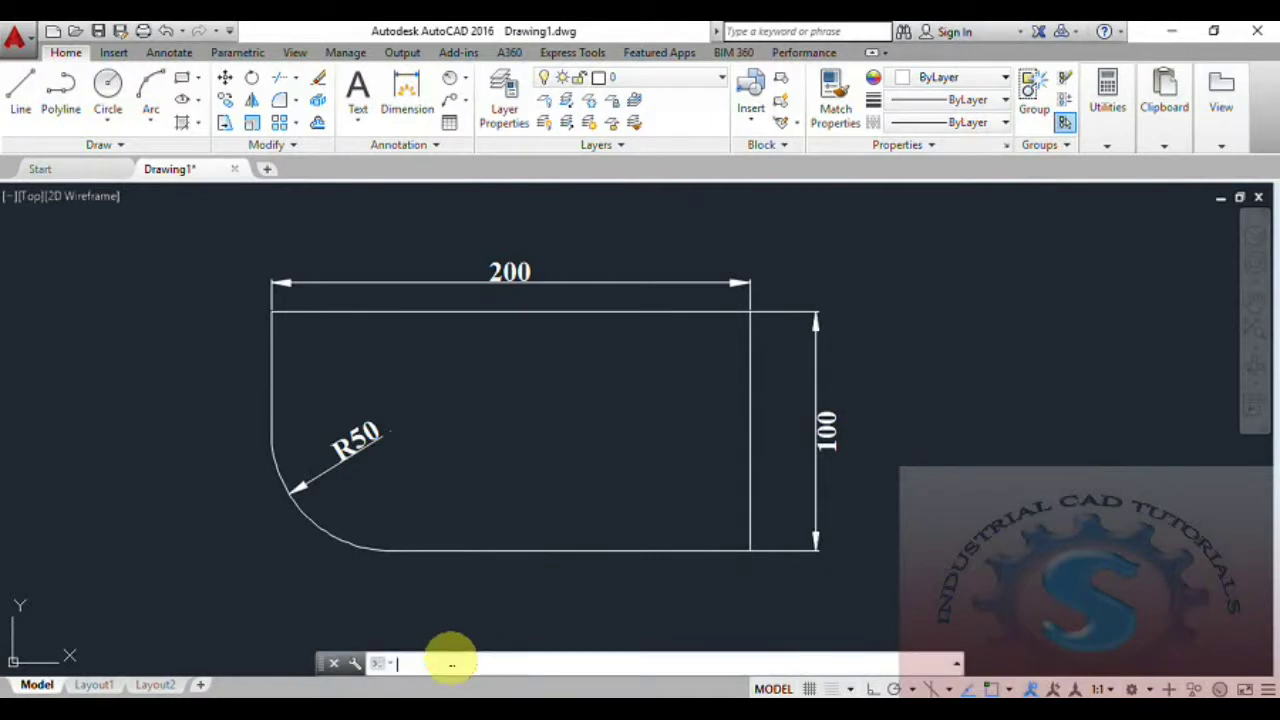
text(D)
key(Return)
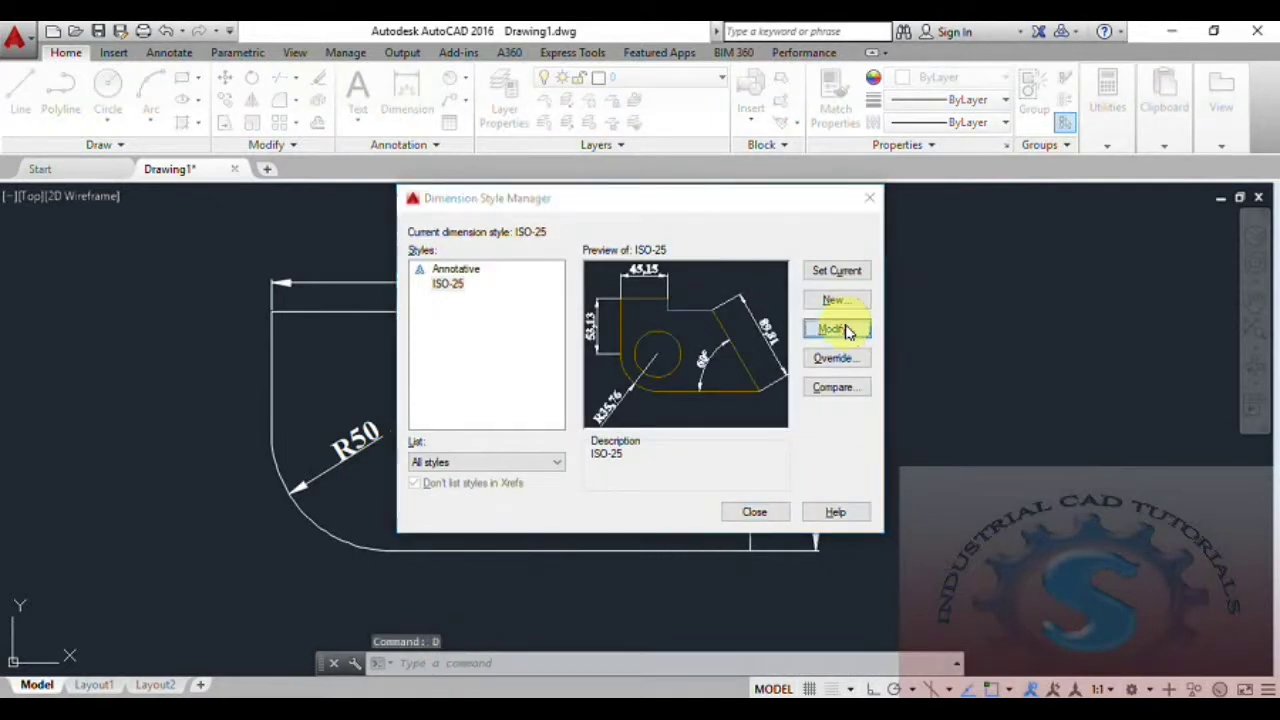
click(843, 326)
click(596, 200)
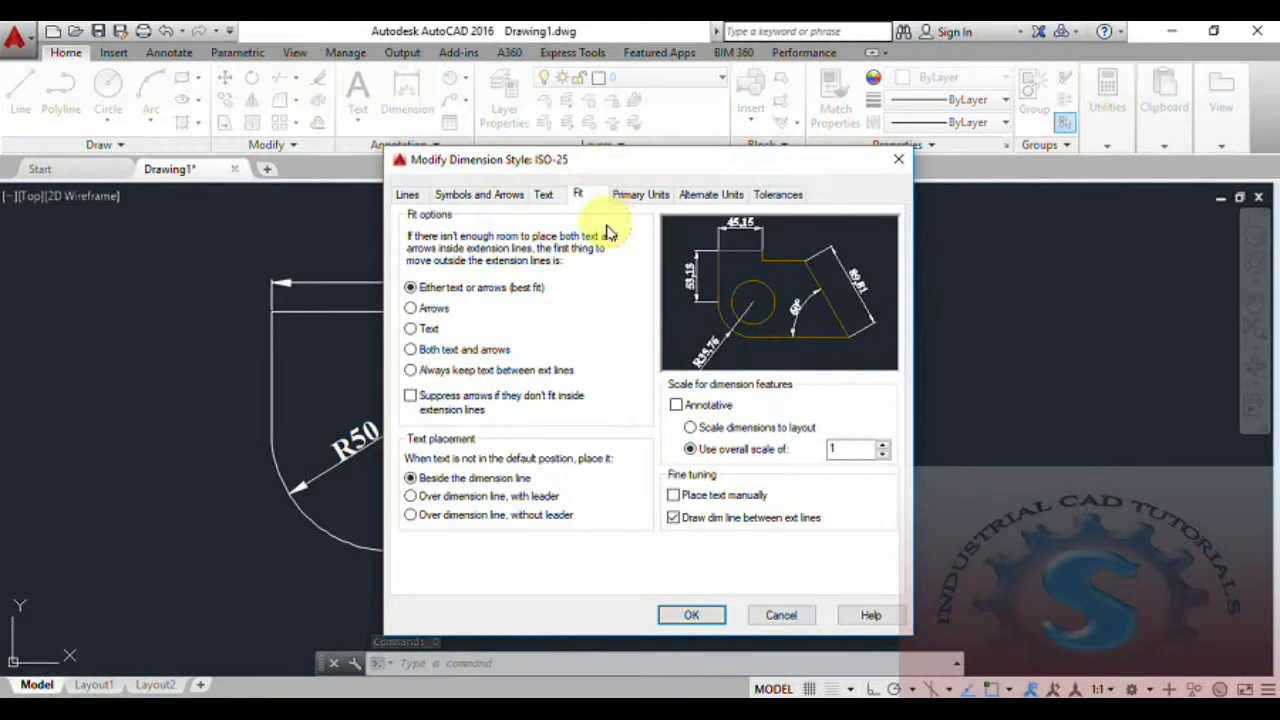
click(413, 310)
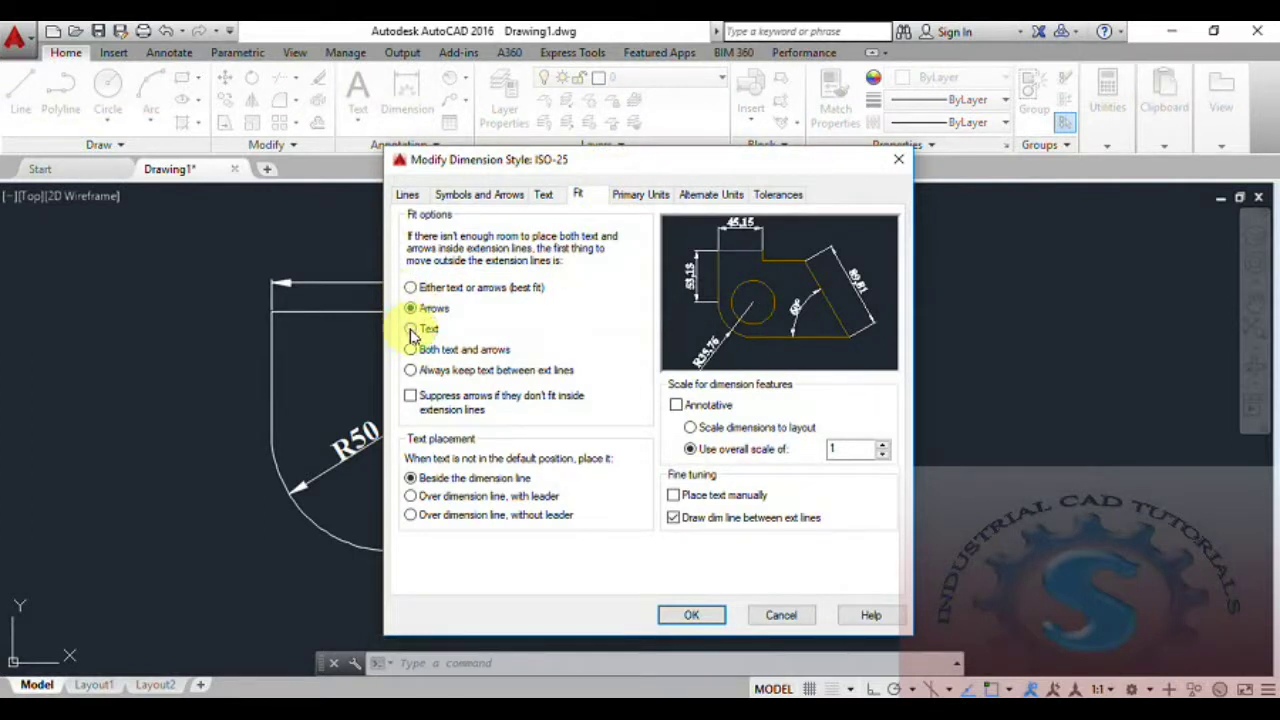
click(414, 330)
click(410, 311)
click(413, 332)
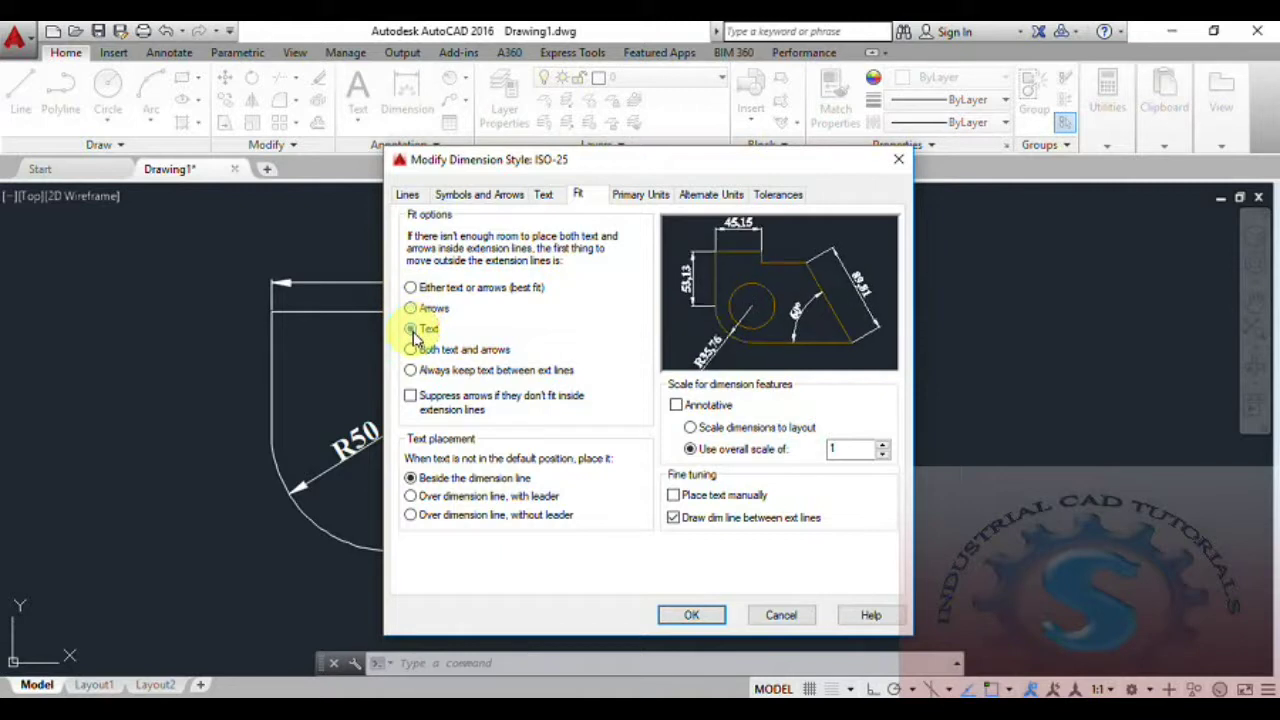
click(415, 311)
click(414, 333)
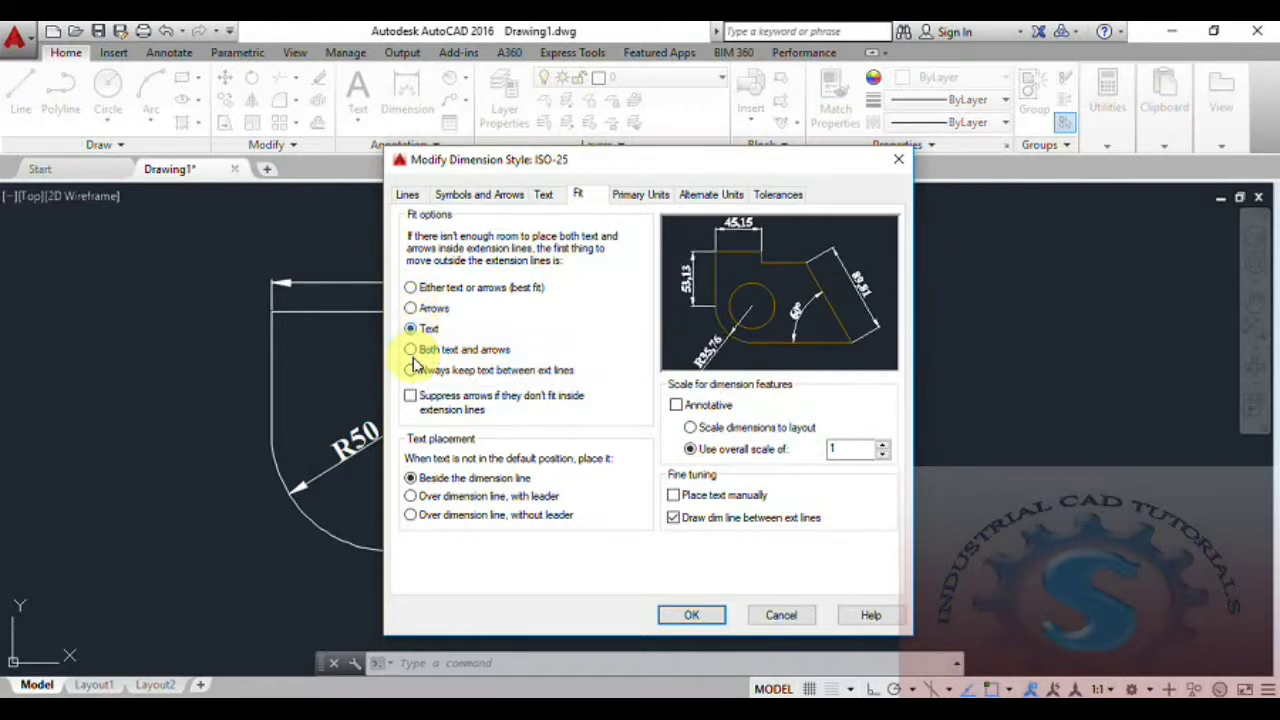
Preview the Both text and arrows and Always keep text between ext lines fit options, and return to Either text or arrows (best fit)
click(413, 352)
click(411, 372)
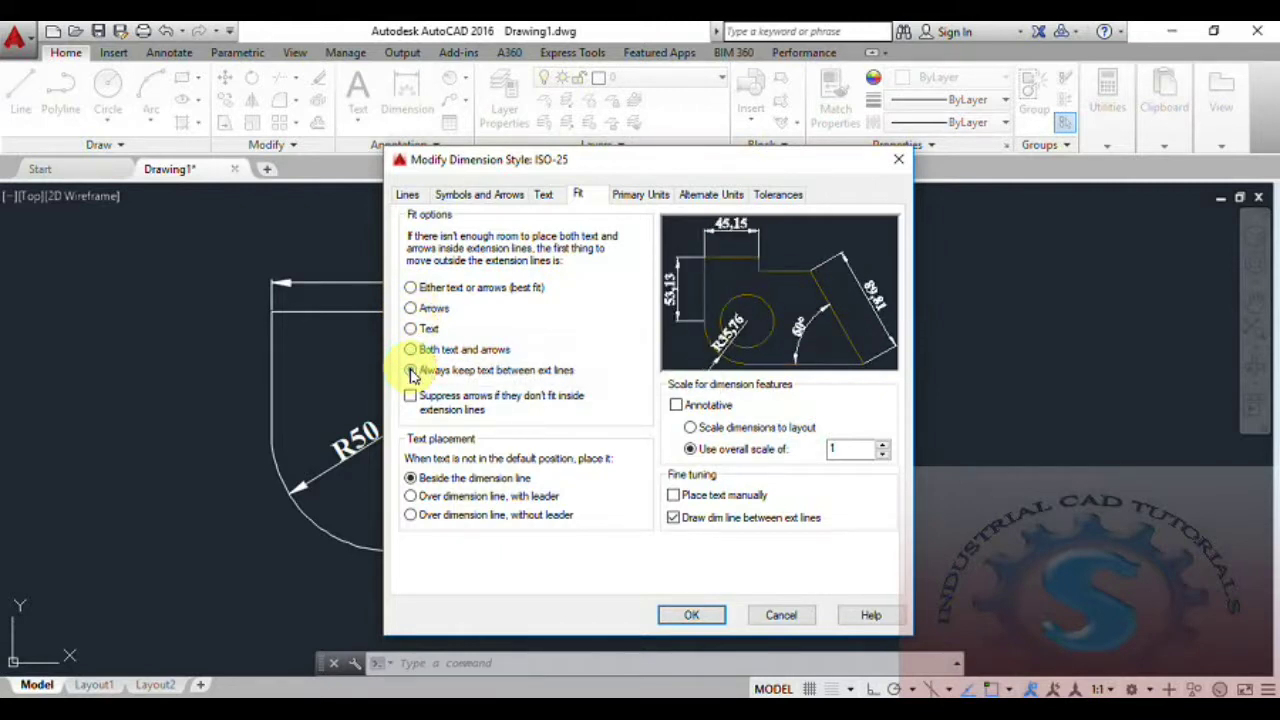
click(412, 350)
click(411, 329)
click(410, 308)
click(411, 288)
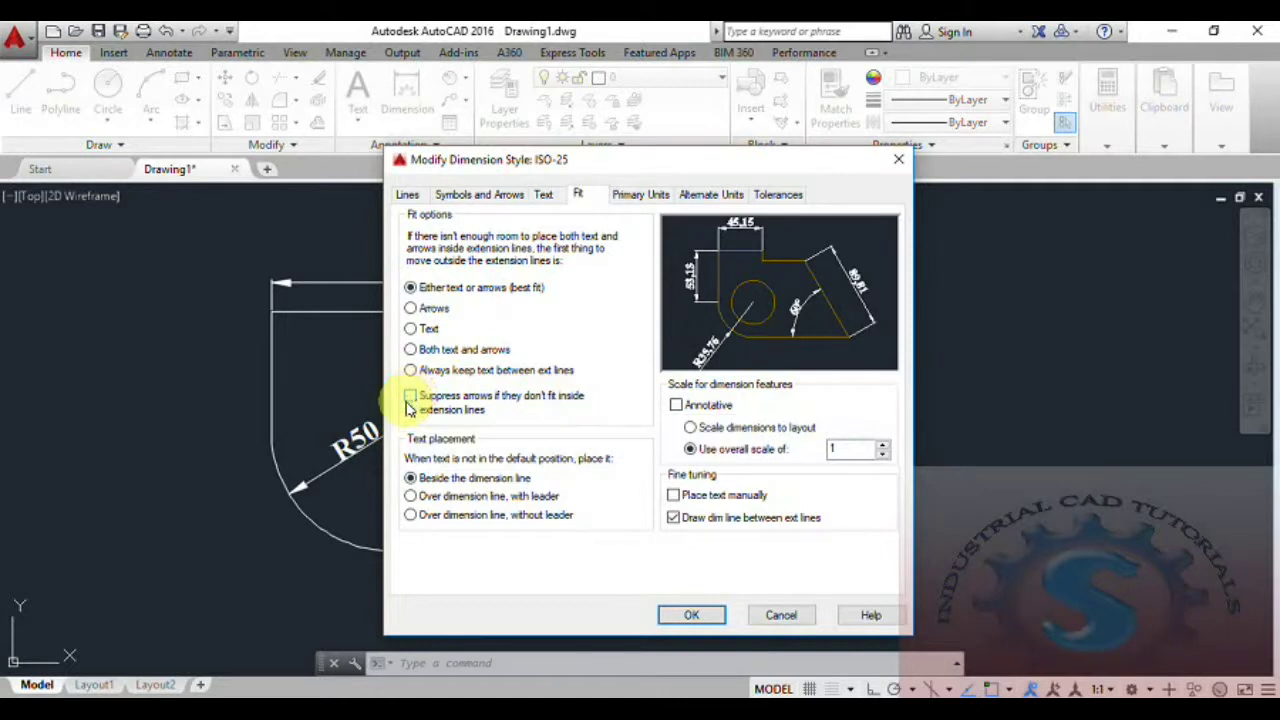
Try the Over dimension line, without leader placement together with the Scale dimensions to layout and Place text manually options
click(410, 514)
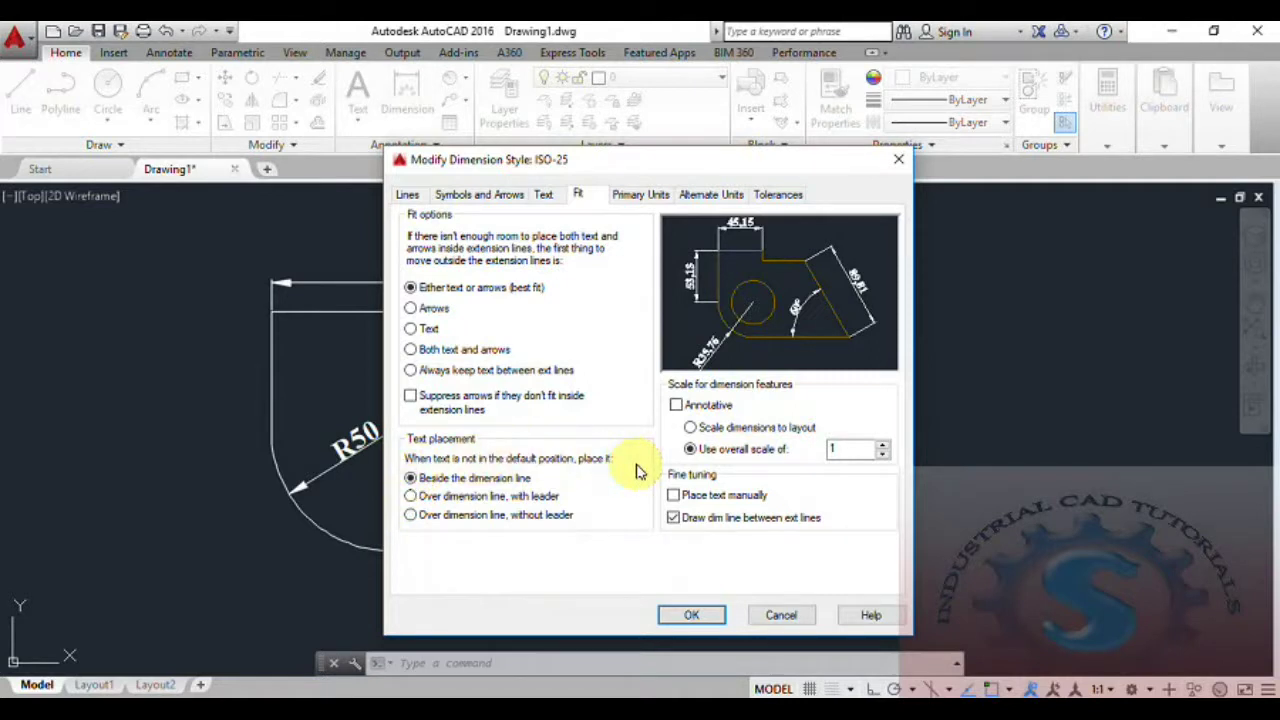
click(691, 428)
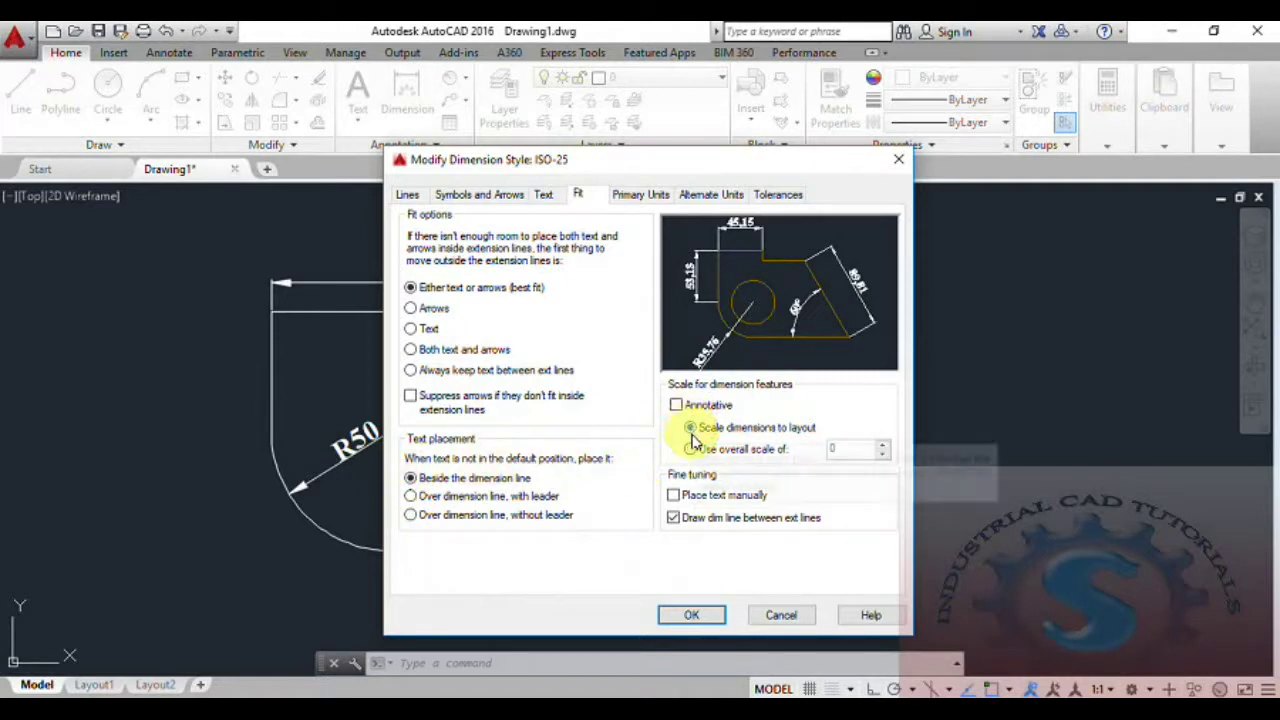
click(674, 496)
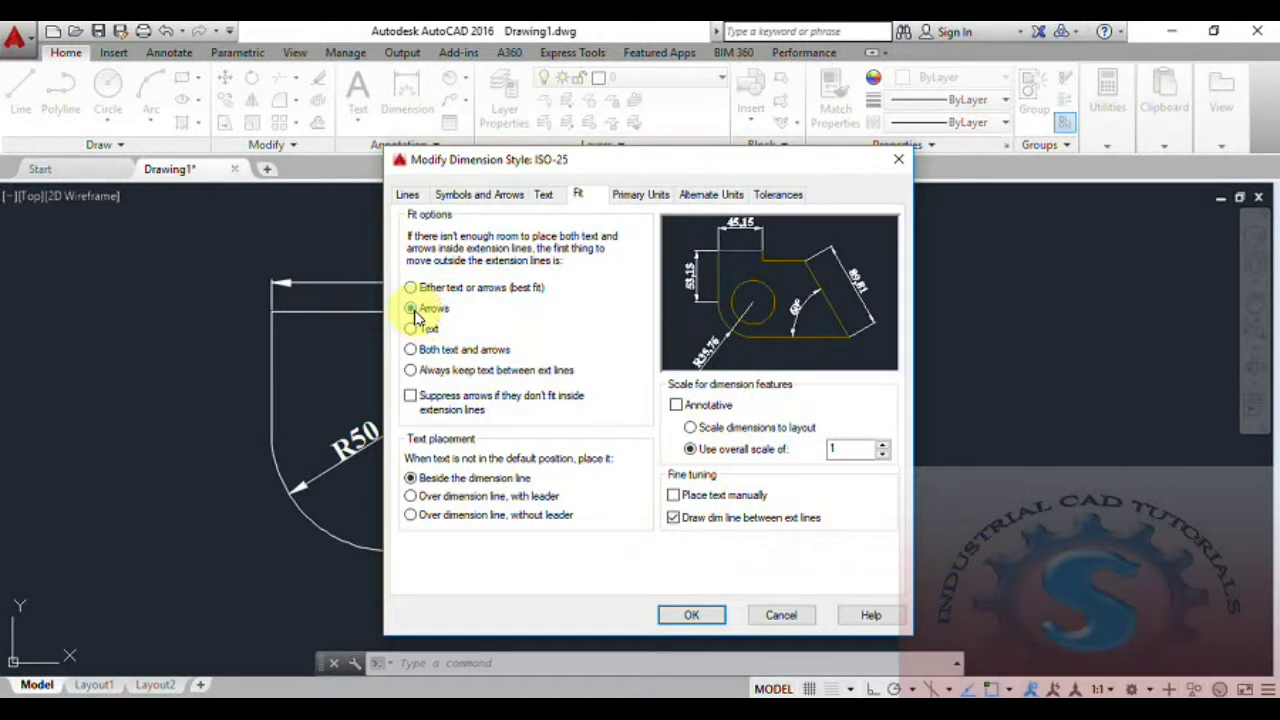
Set the ISO-25 fit option to Always keep text between ext lines and apply it to the drawing
click(410, 288)
click(413, 351)
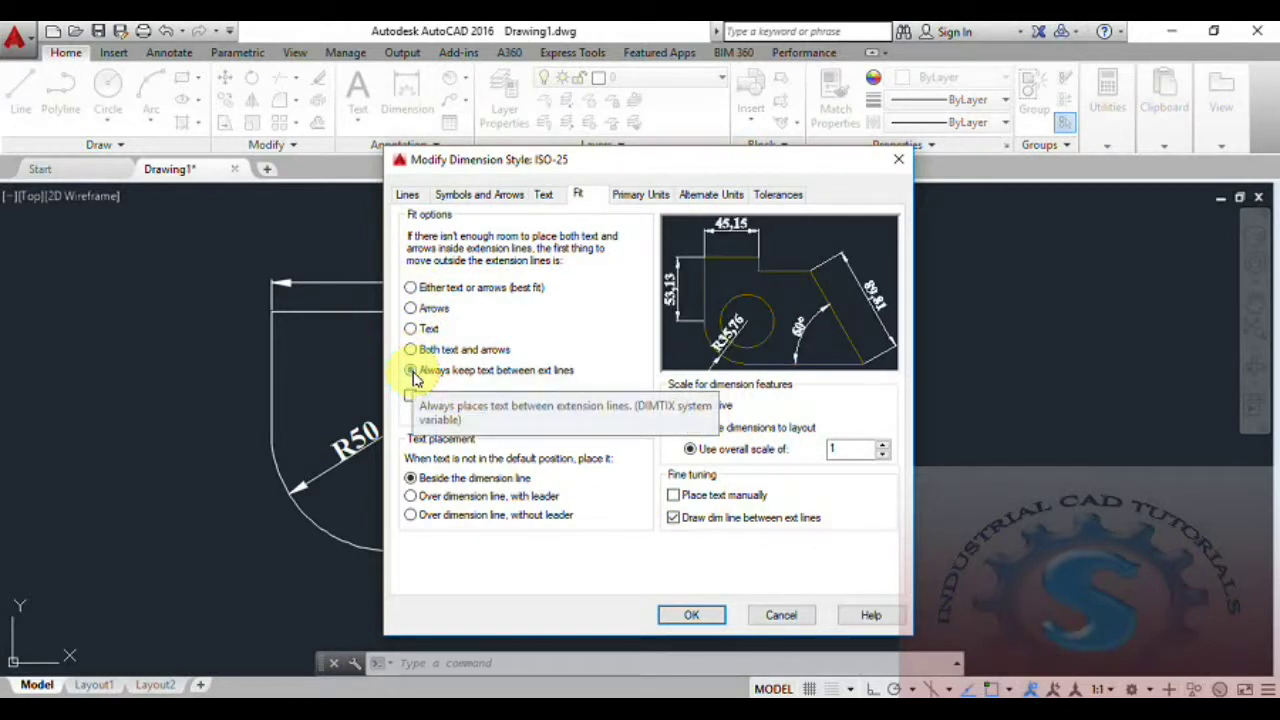
click(716, 619)
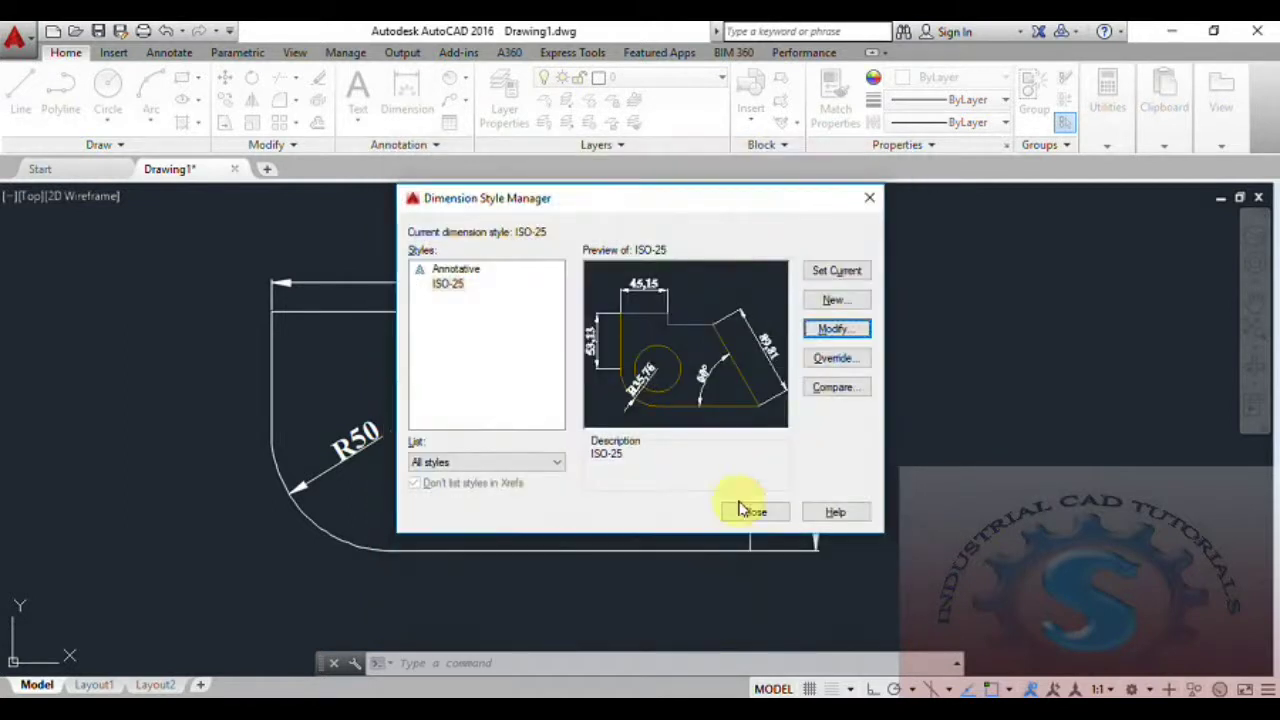
click(752, 513)
Set the ISO-25 style's fit option back to Either text or arrows (best fit) and apply it to the drawing
text(d)
key(Return)
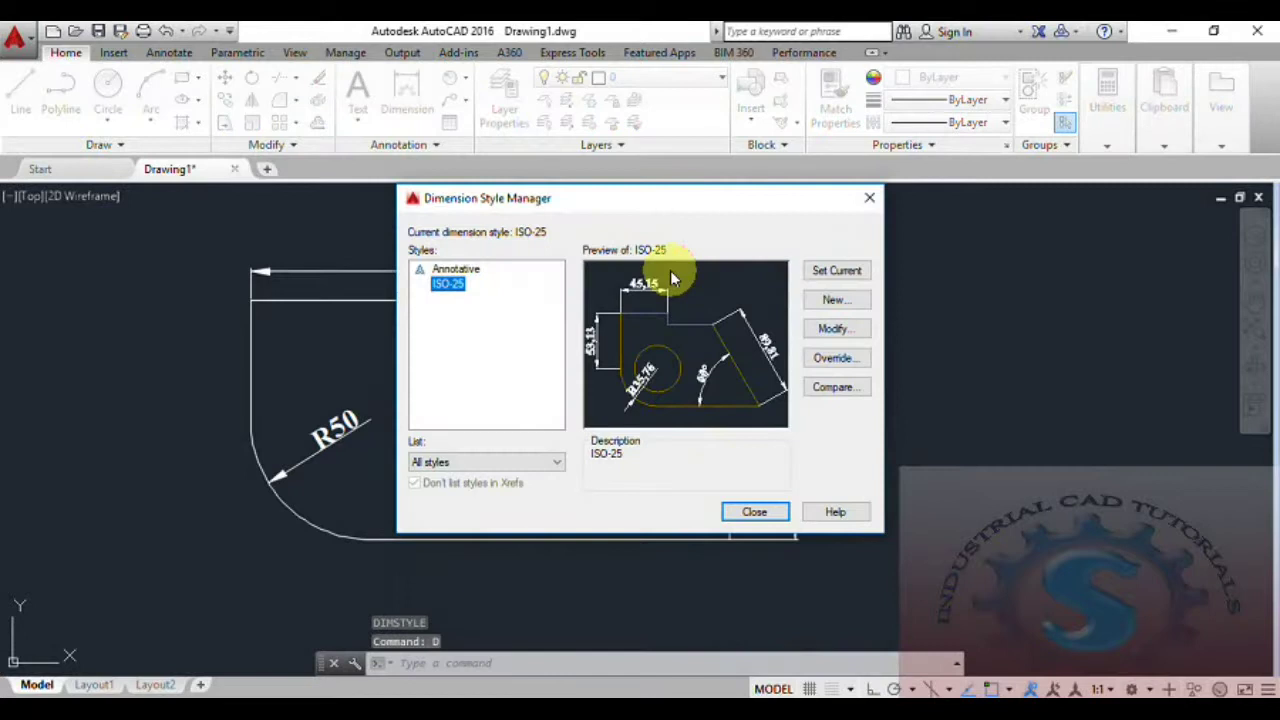
click(833, 328)
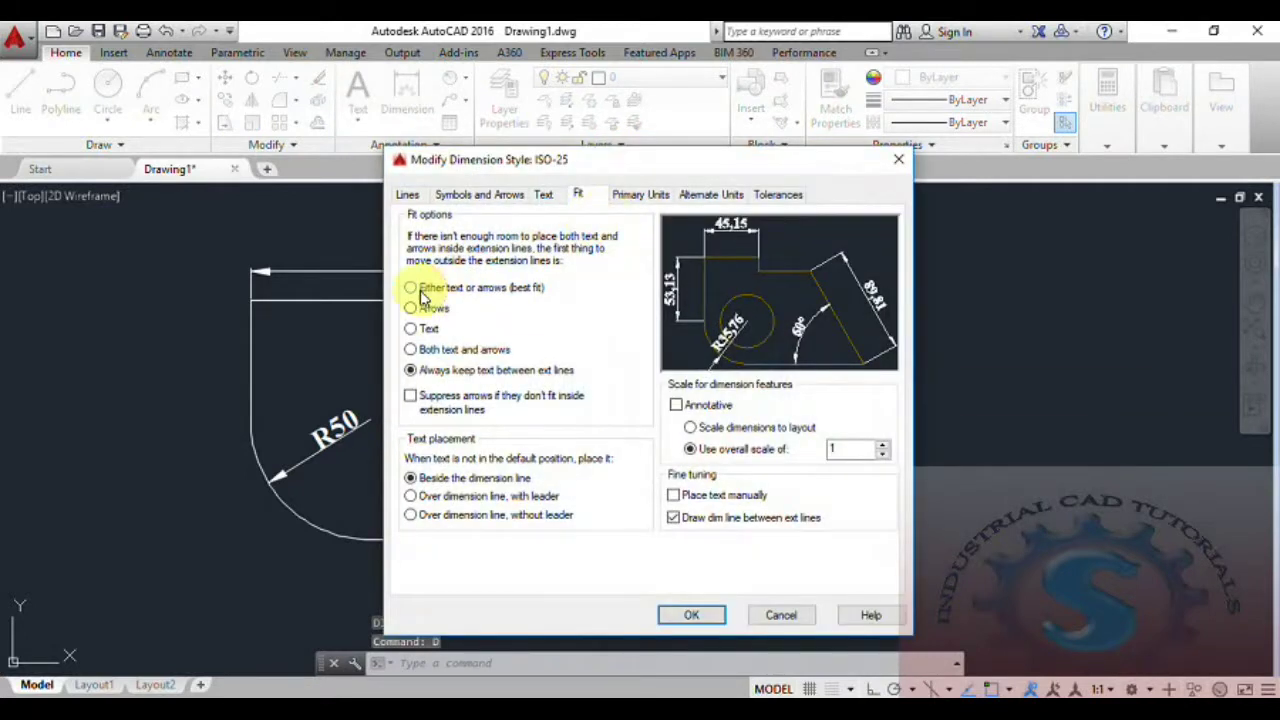
click(410, 288)
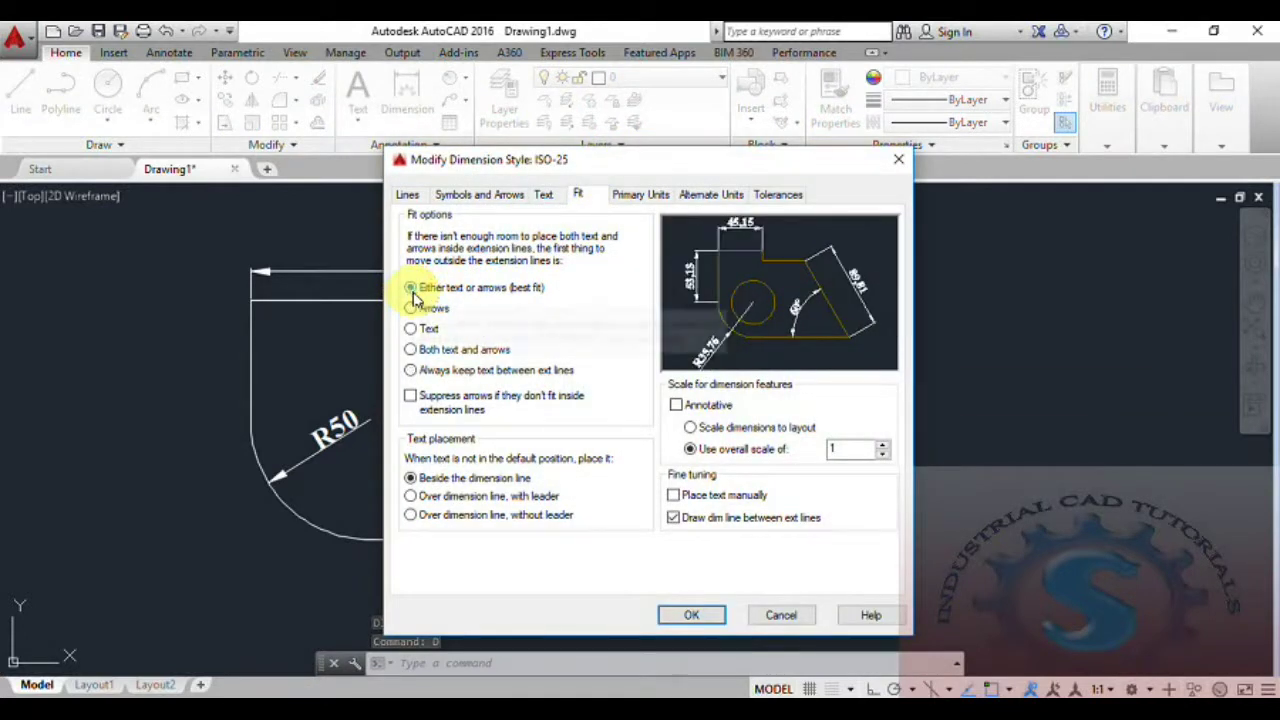
click(689, 615)
click(752, 512)
Open the ISO-25 style's primary units settings for modification and look through the available linear unit formats
text(D)
key(Return)
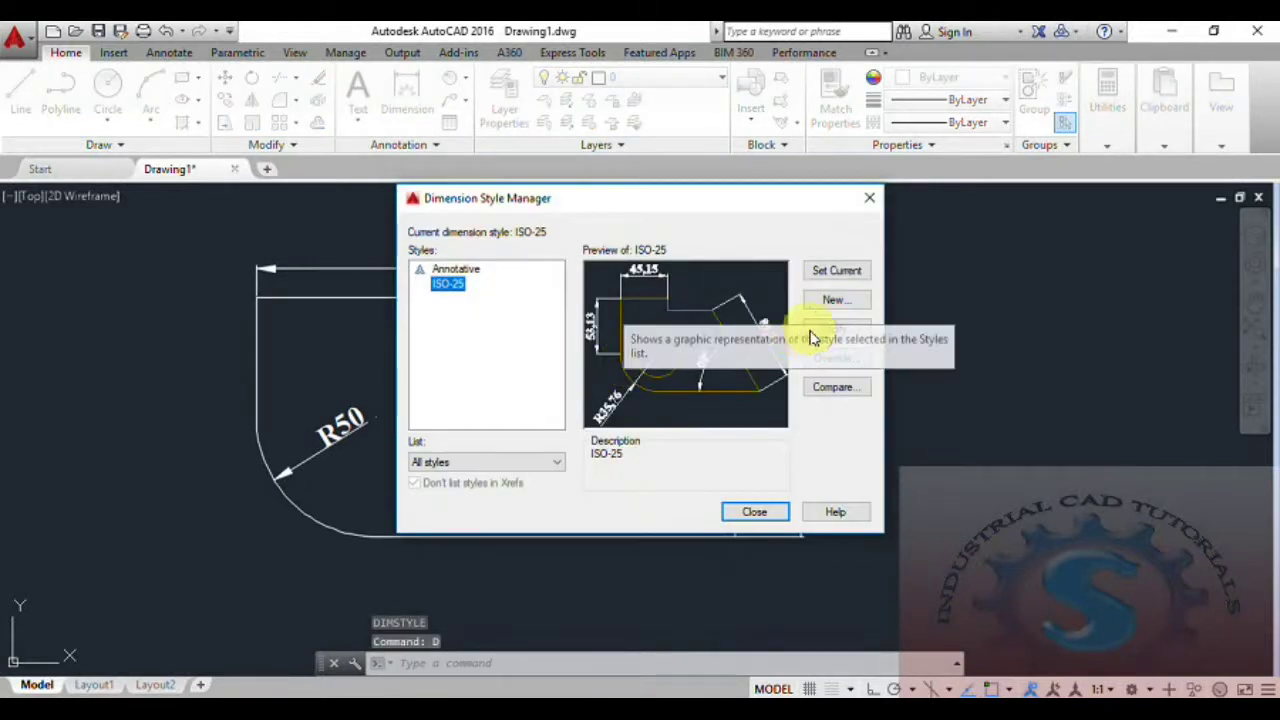
click(828, 328)
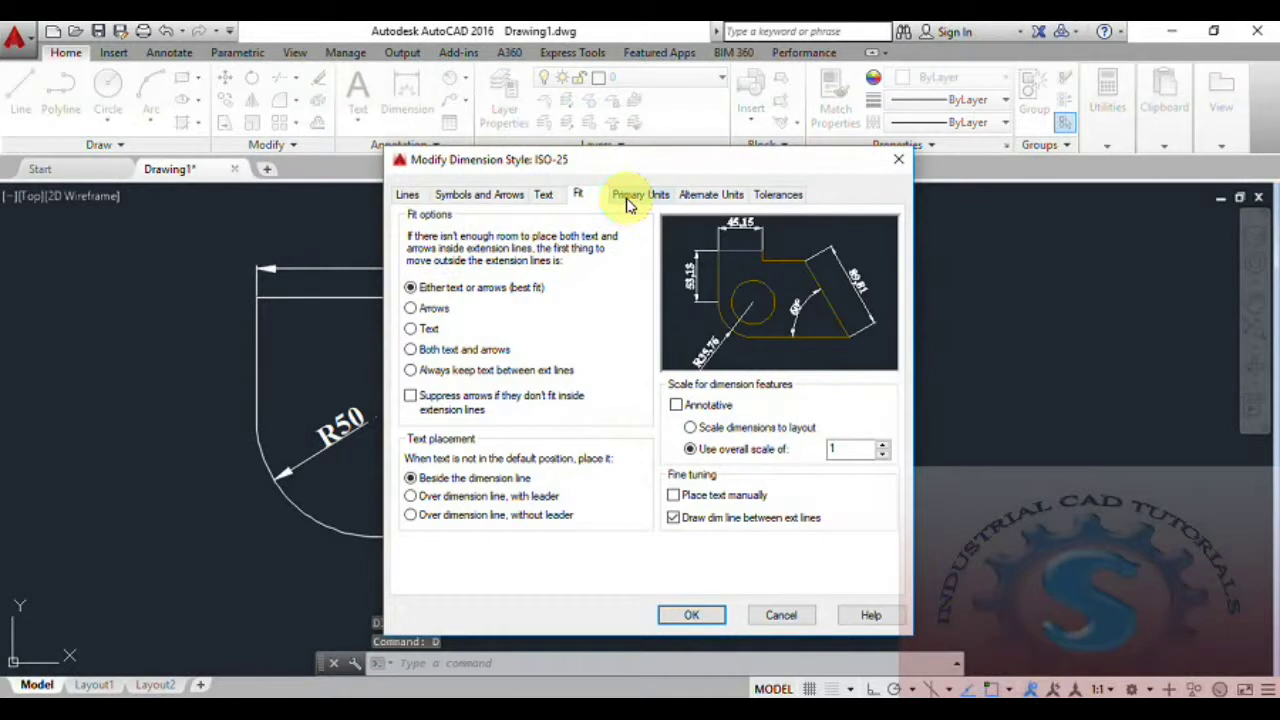
click(630, 196)
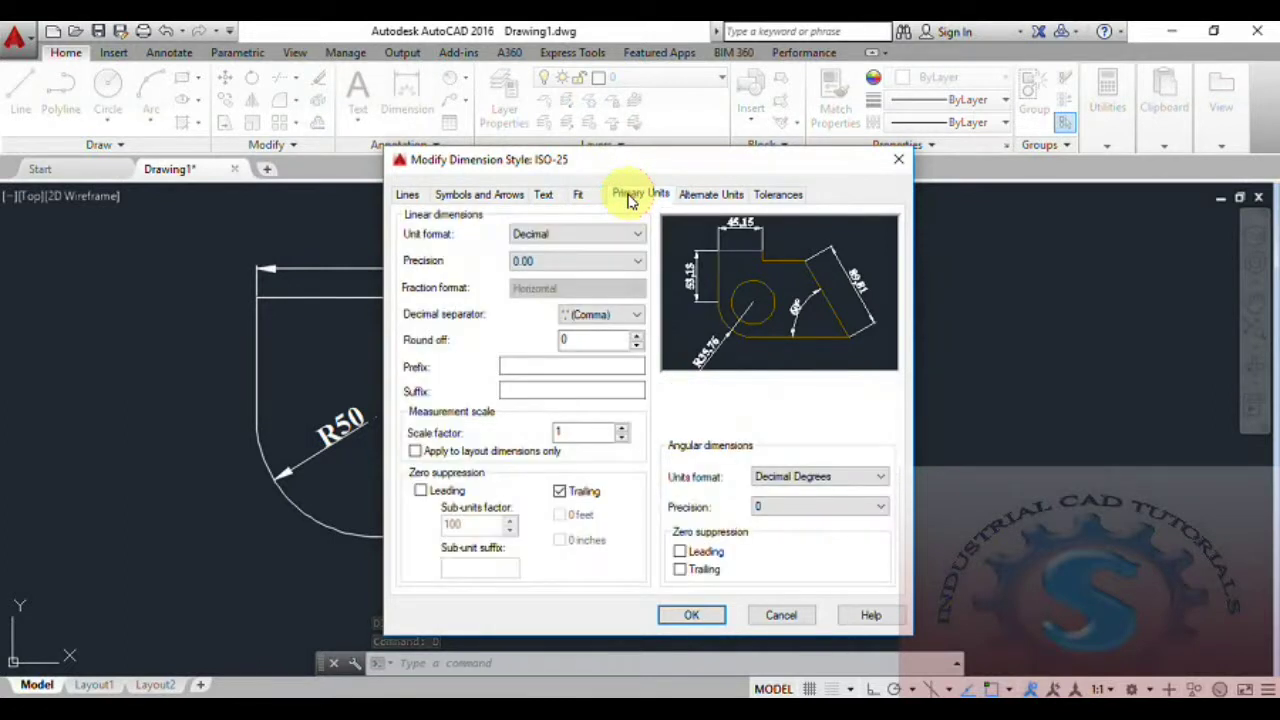
click(607, 234)
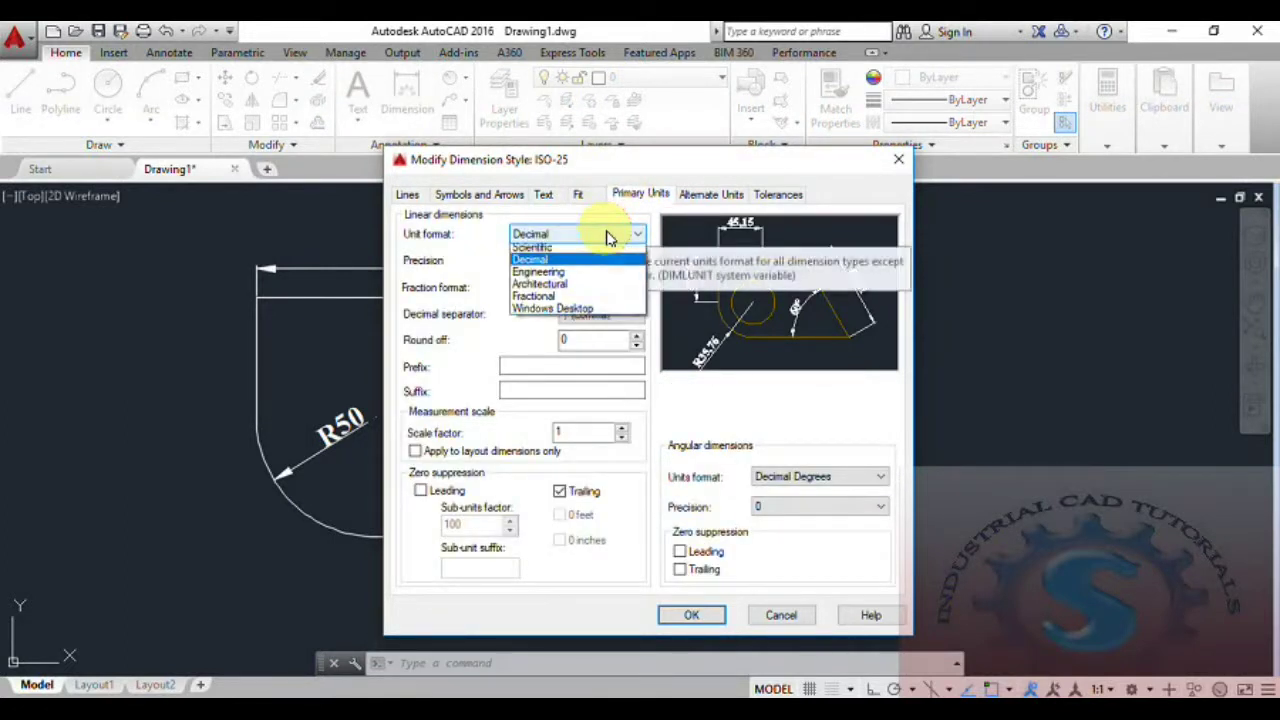
click(607, 234)
click(607, 234)
click(609, 234)
drag(650, 168, 694, 186)
Preview the linear dimension precision at 0.000 and set it to 0.0000
click(620, 271)
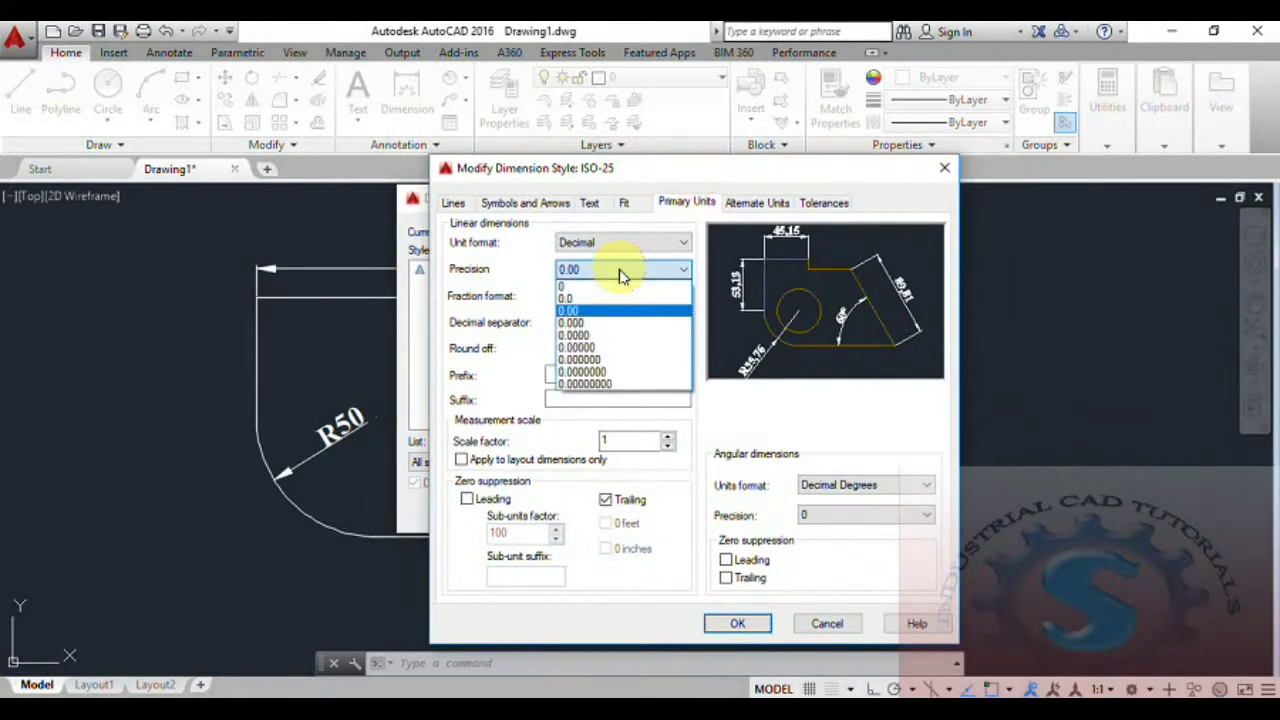
click(605, 324)
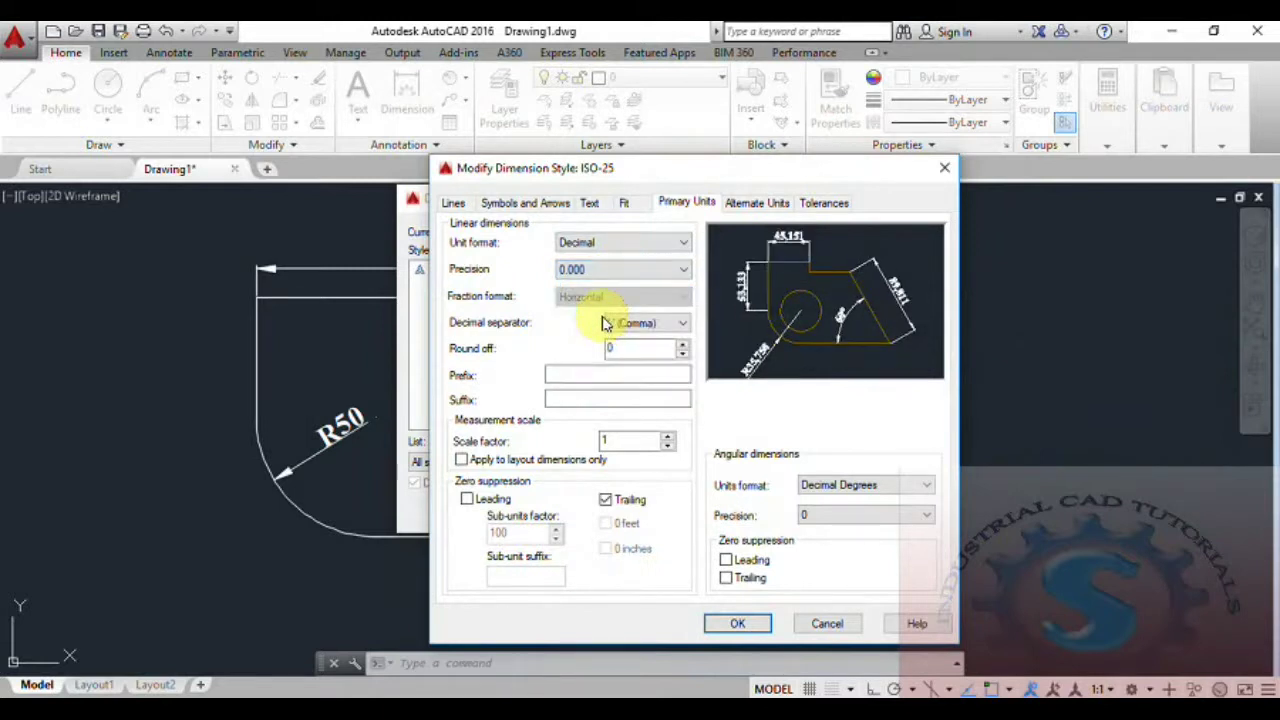
click(605, 270)
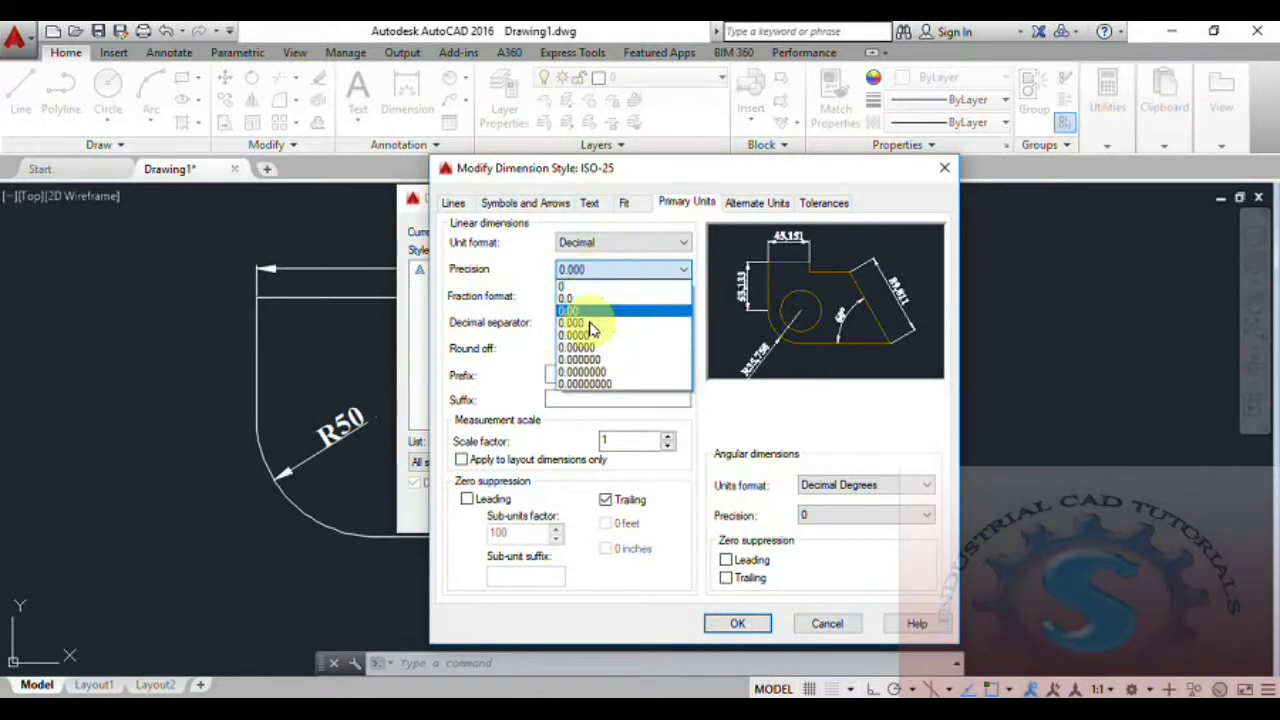
click(590, 340)
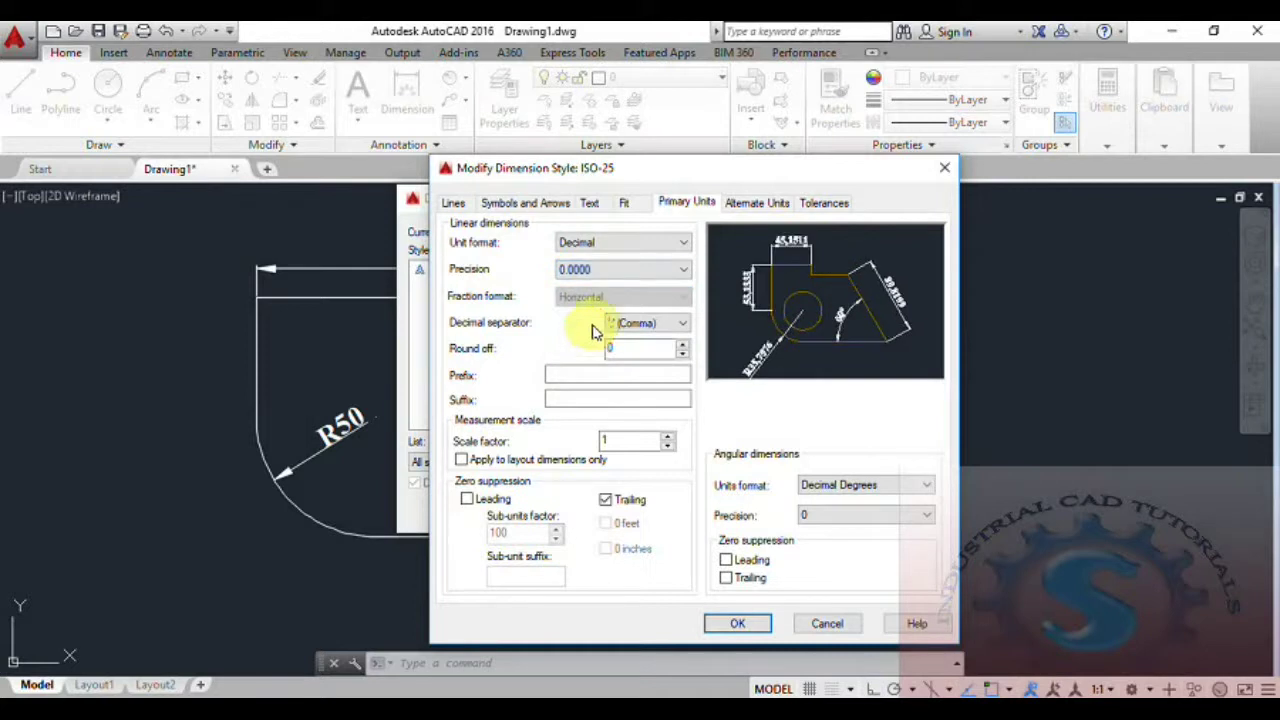
Examine the unit formats and precisions offered for linear dimensions in the ISO-25 style
click(618, 244)
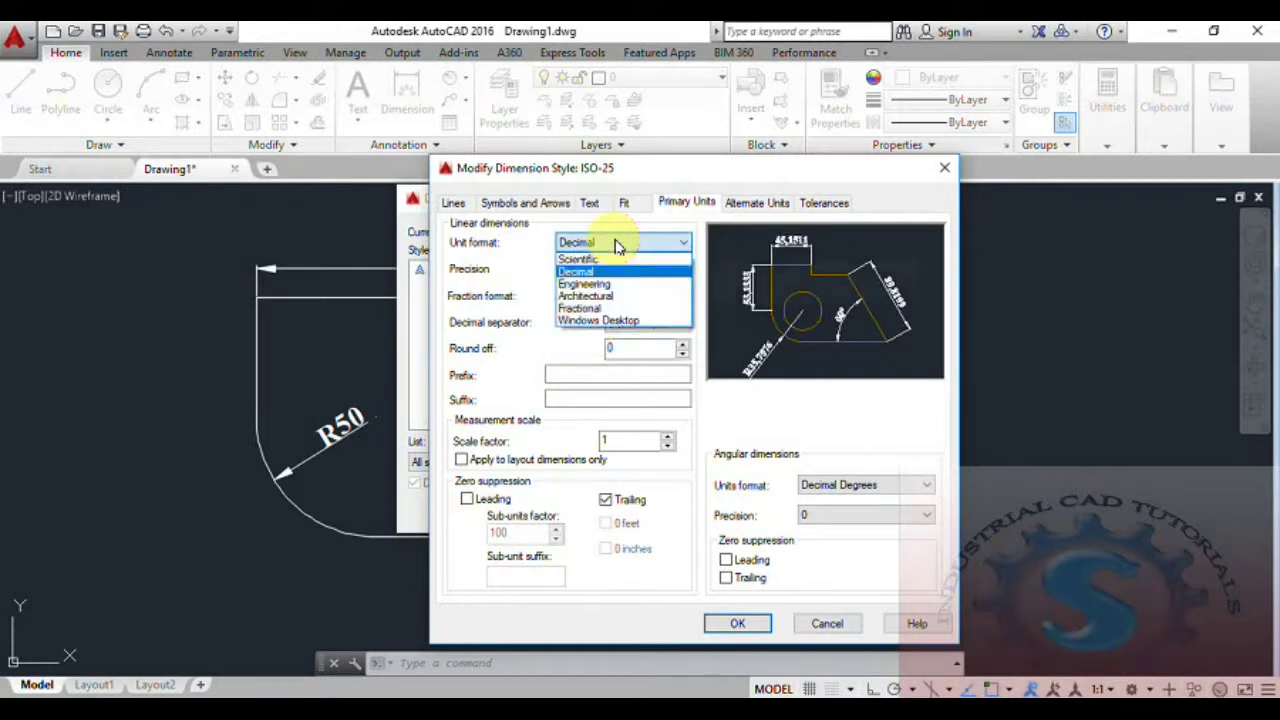
click(618, 244)
click(618, 244)
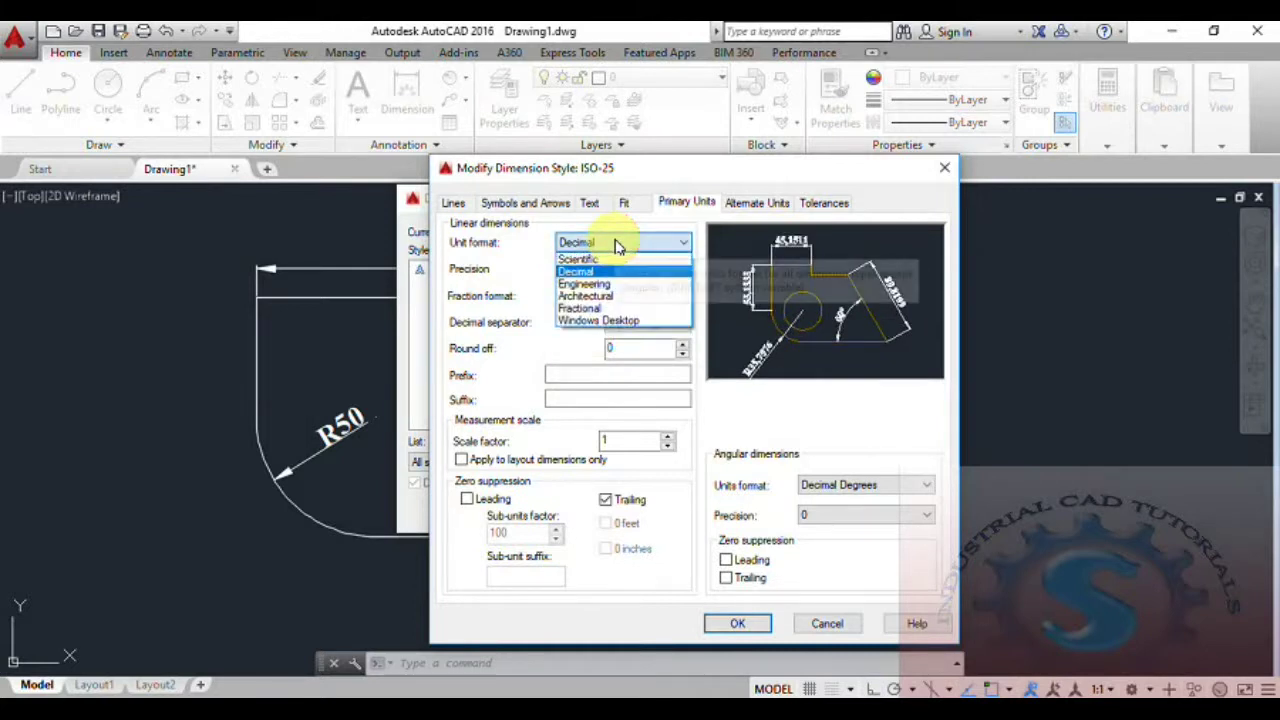
click(618, 244)
click(618, 244)
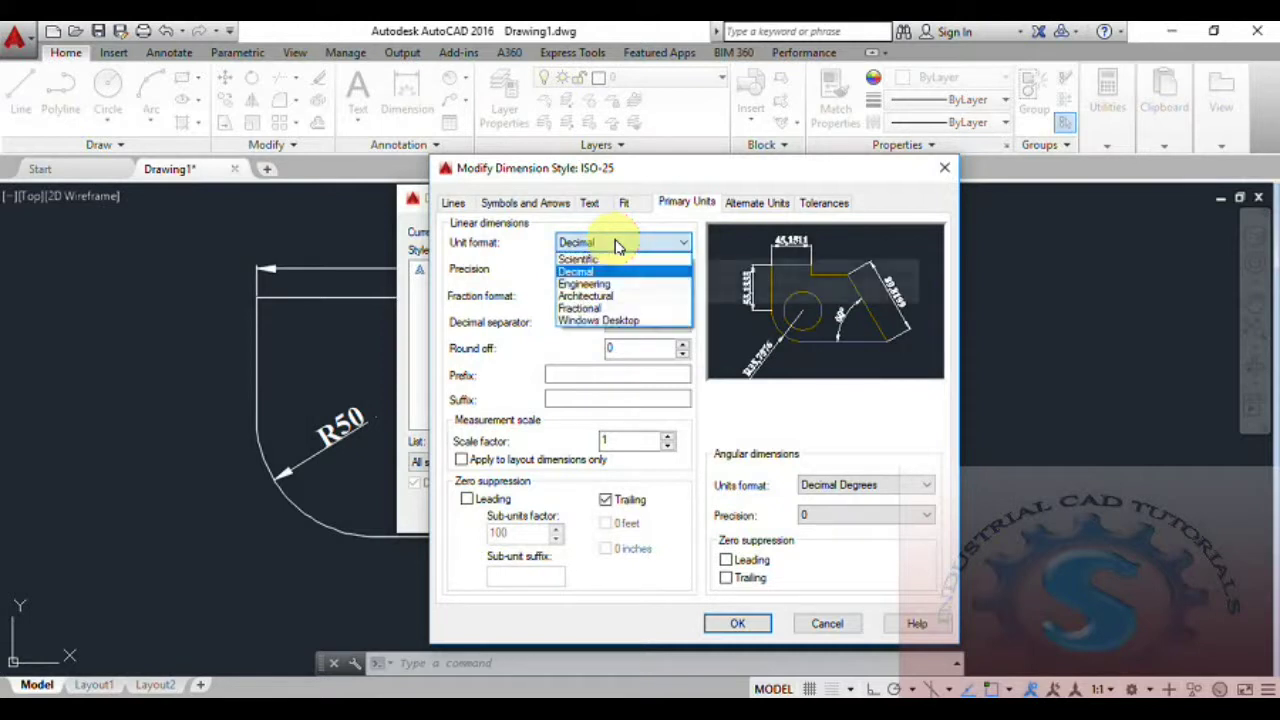
click(616, 244)
click(604, 270)
click(604, 270)
click(614, 244)
click(613, 246)
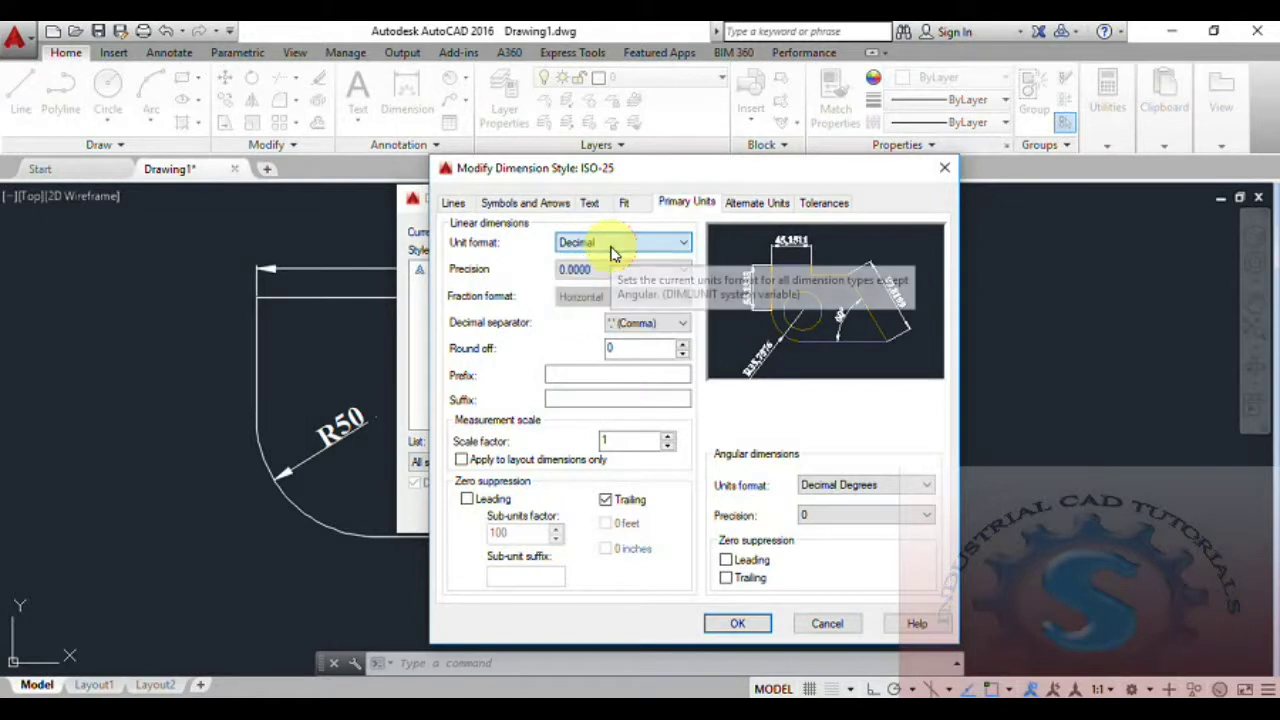
Preview the Engineering unit format for linear dimensions, set it to Scientific, and apply the change to the drawing
click(613, 246)
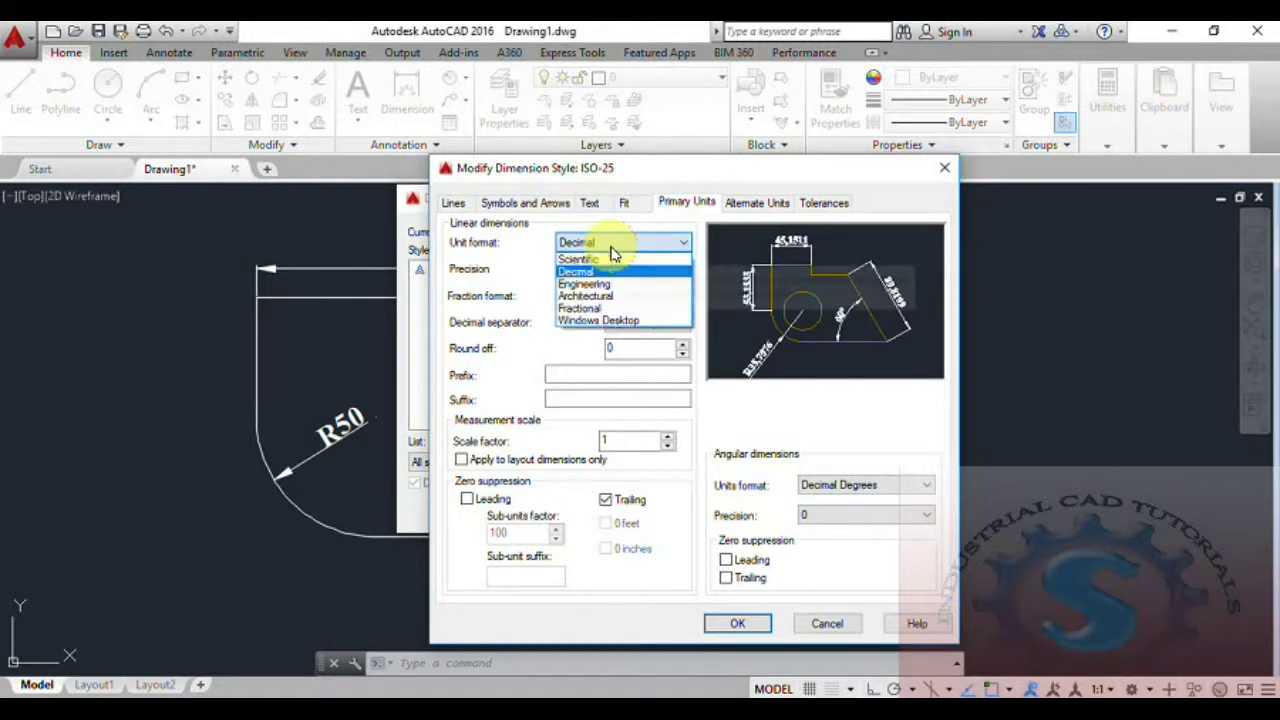
click(606, 281)
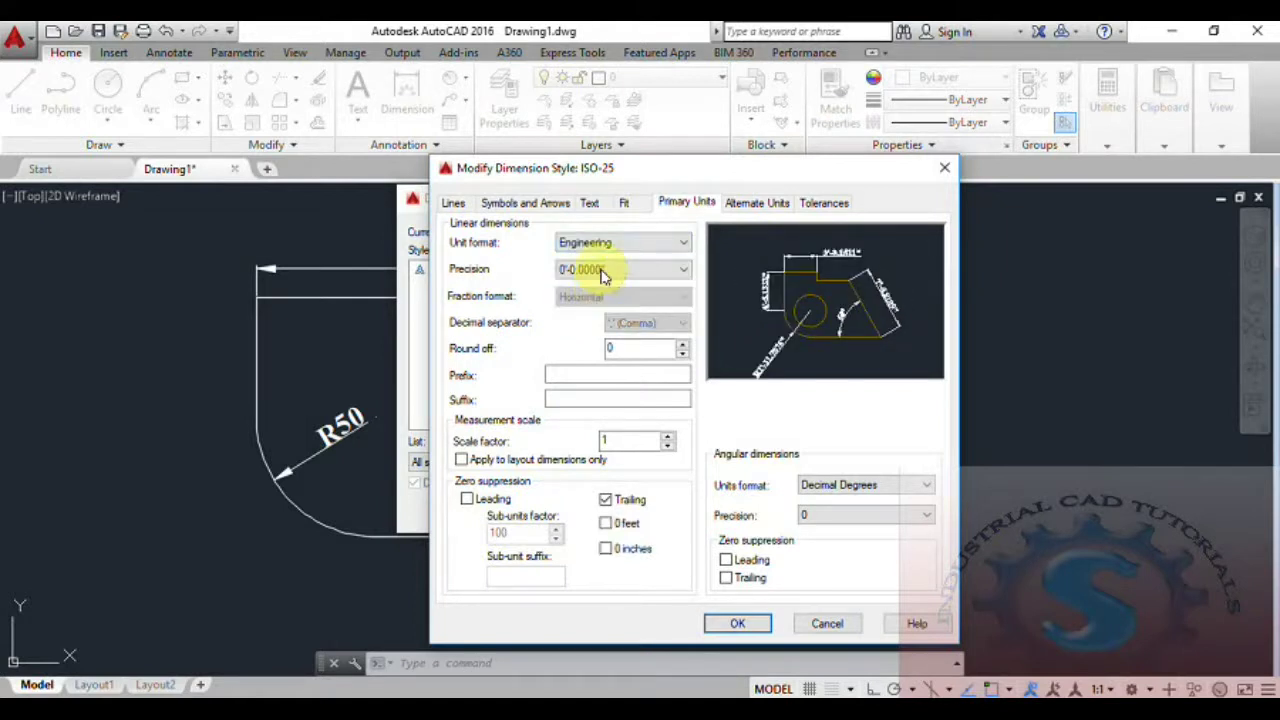
click(605, 252)
click(603, 259)
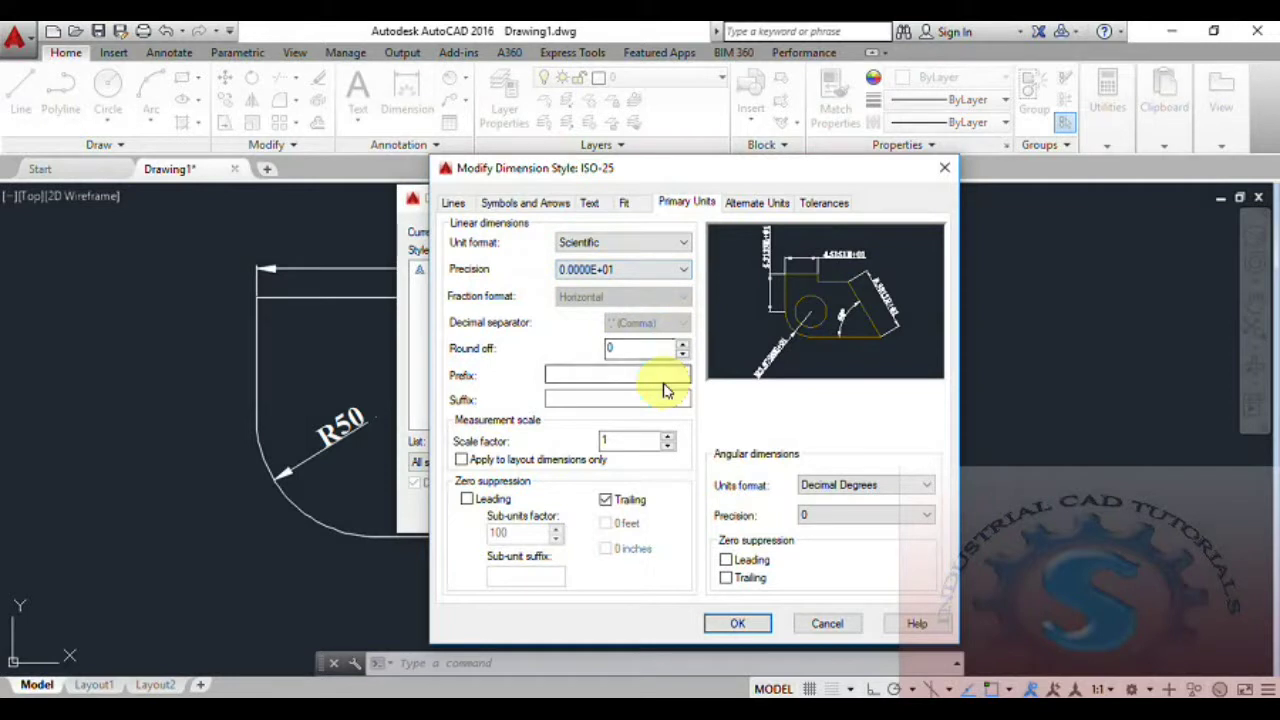
click(737, 623)
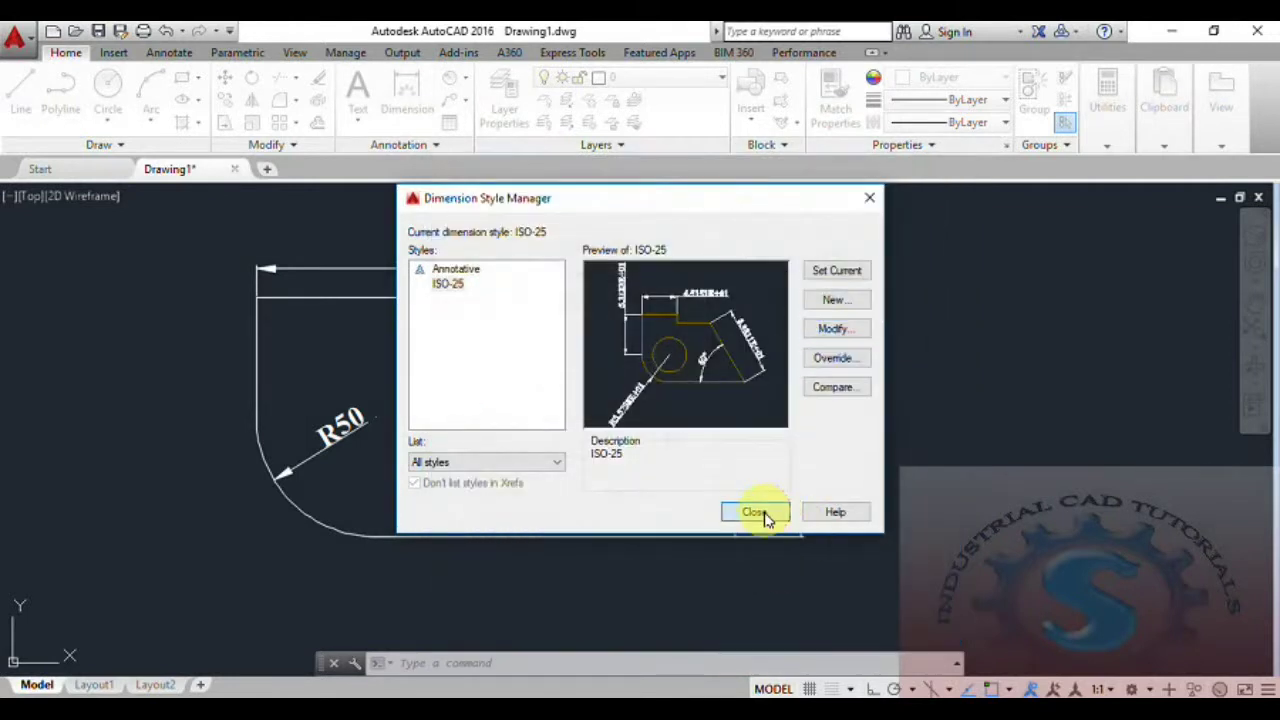
click(755, 513)
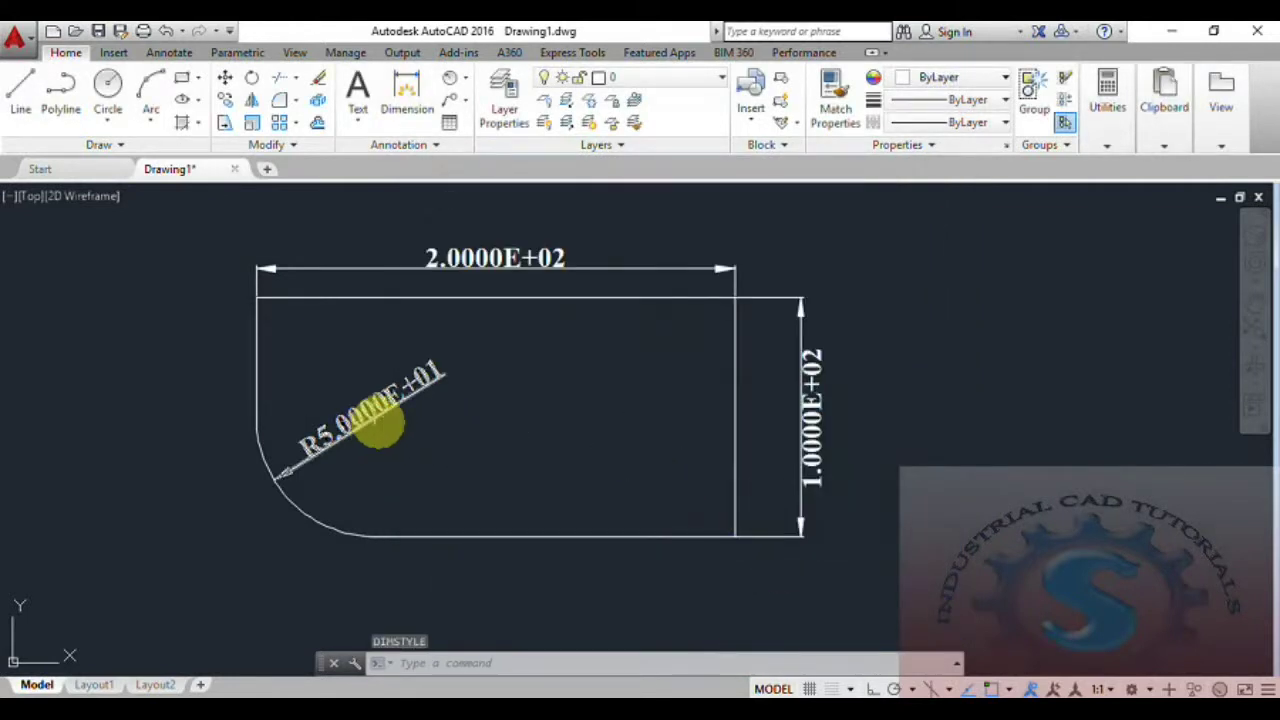
scroll(820, 432, up, 3)
scroll(818, 430, down, 3)
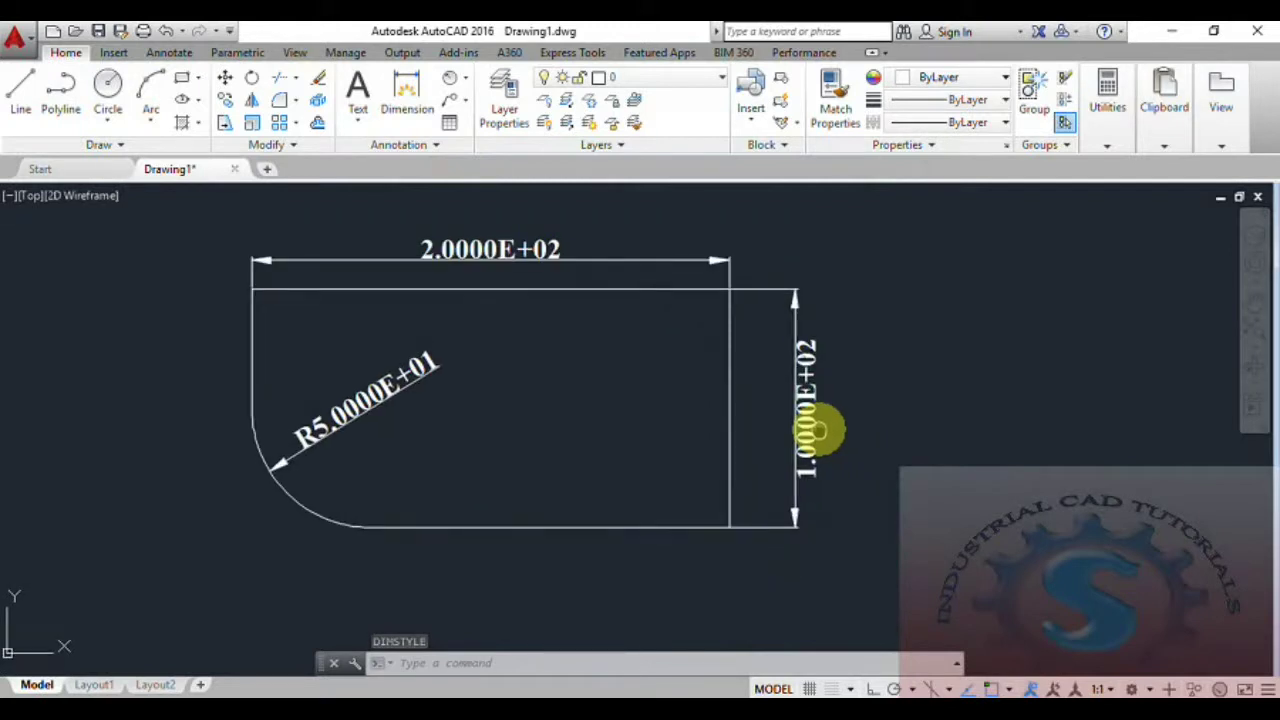
Open the ISO-25 dimension style for modification and set its linear unit format to Decimal
text(SD)
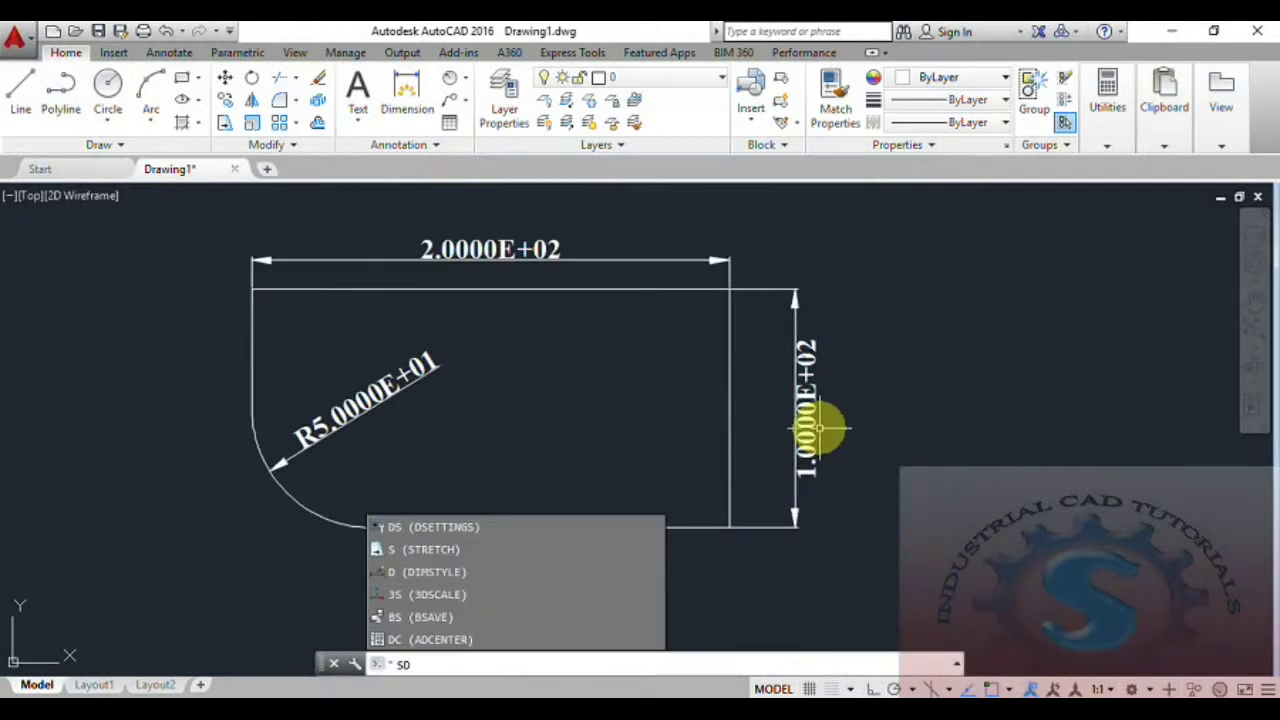
key(Return)
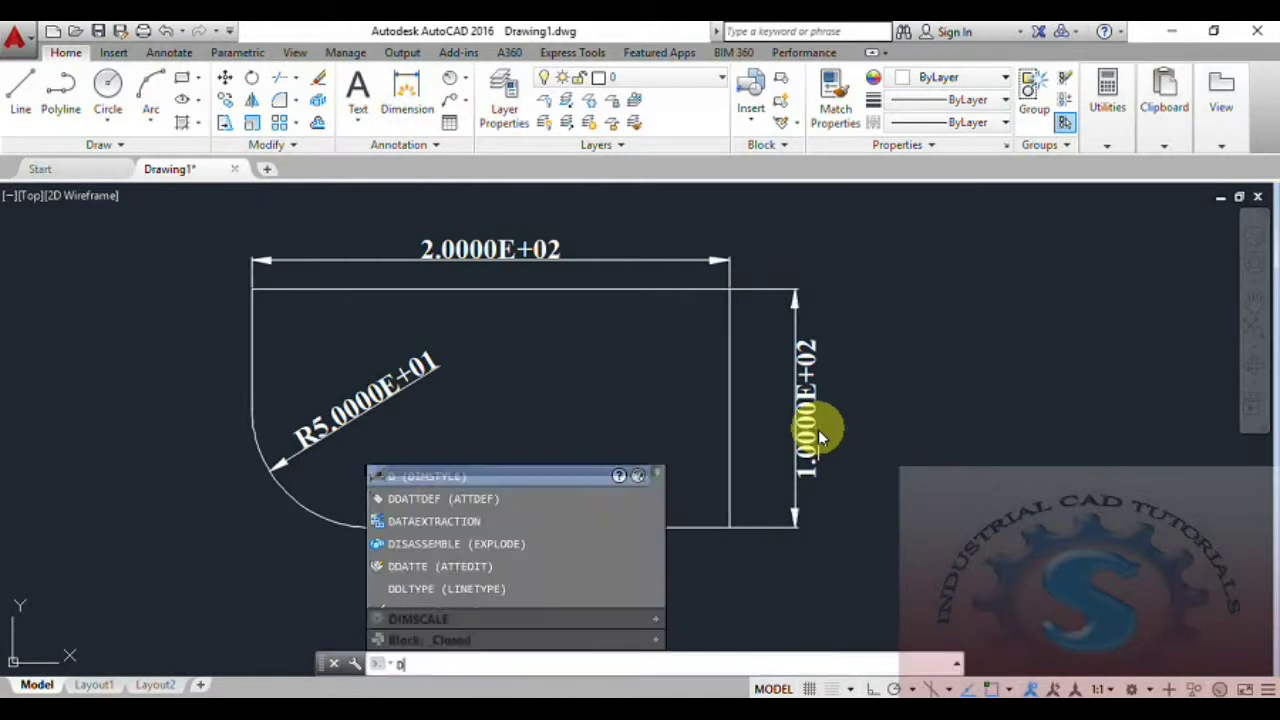
key(Return)
click(836, 329)
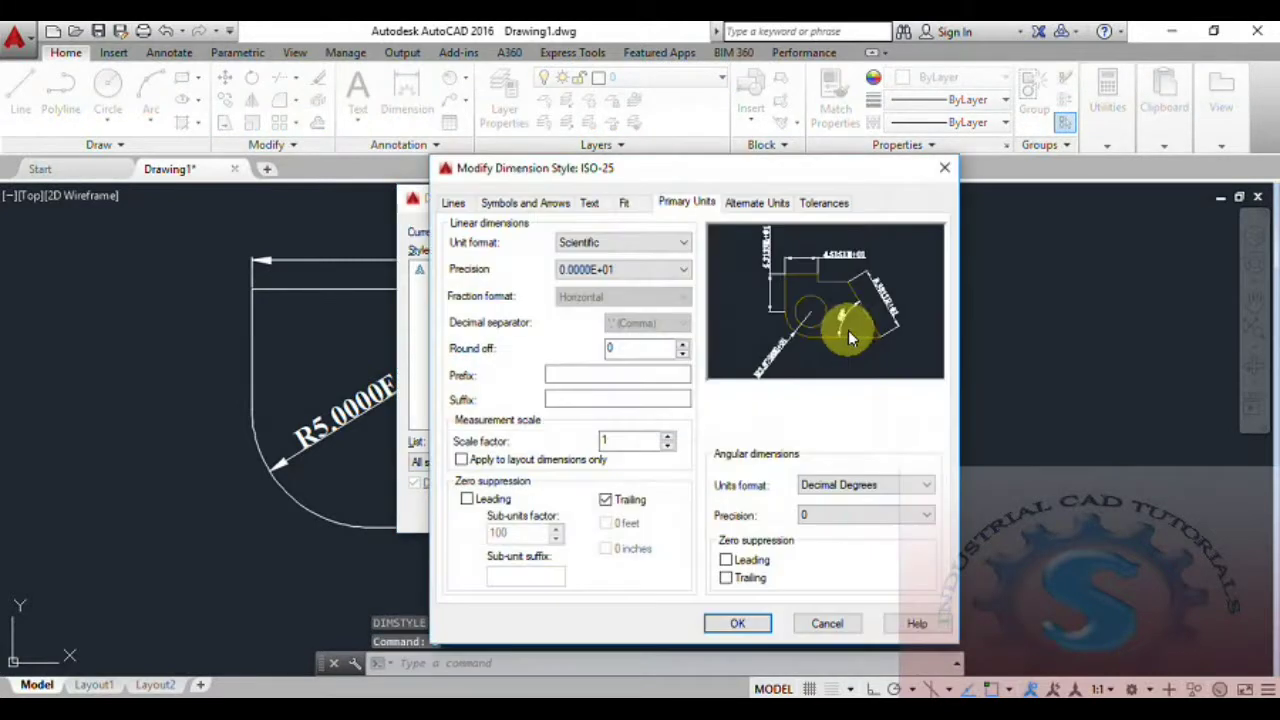
click(620, 272)
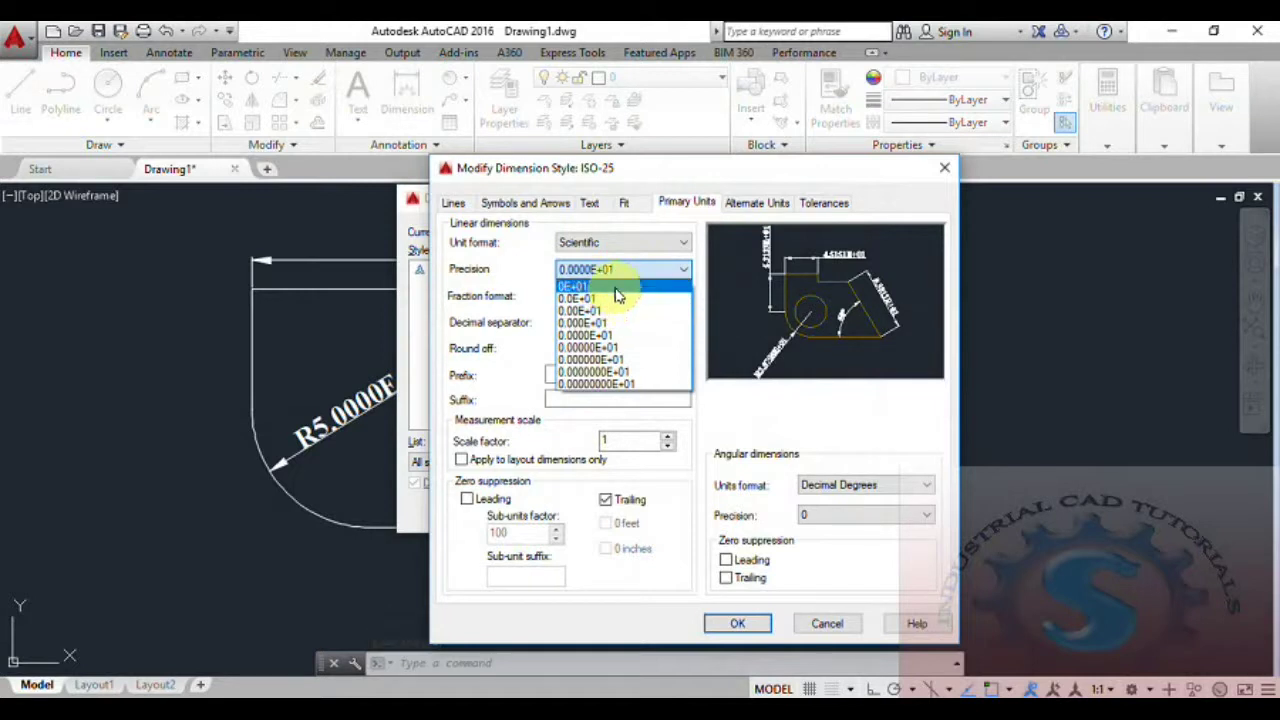
click(624, 250)
click(624, 250)
click(600, 270)
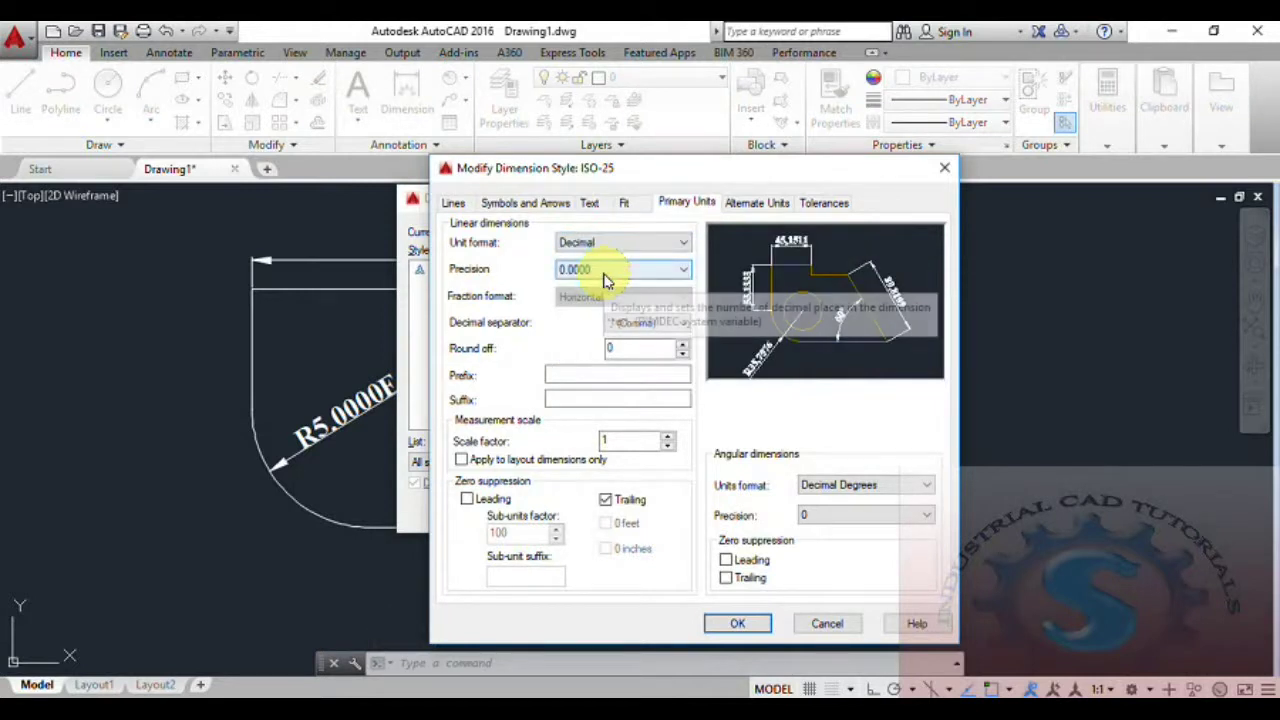
Preview the linear dimension precision at 0.0 and set it to 0
click(604, 272)
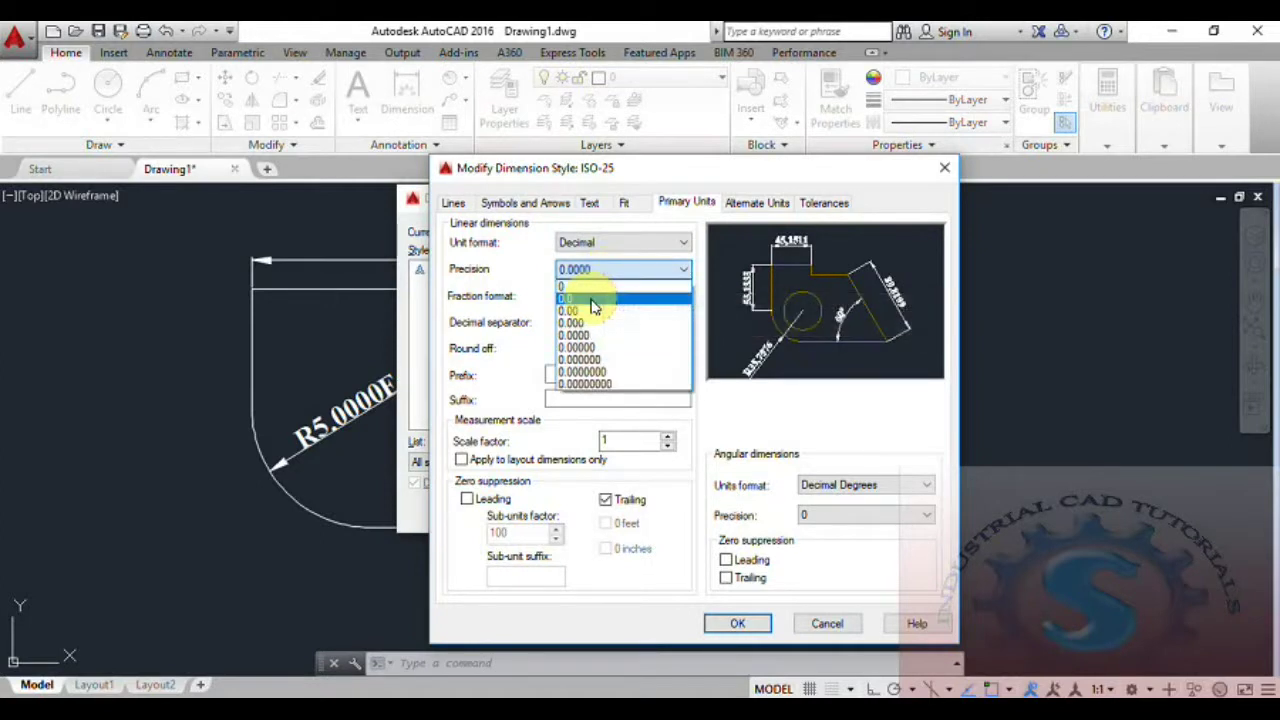
click(591, 301)
click(605, 272)
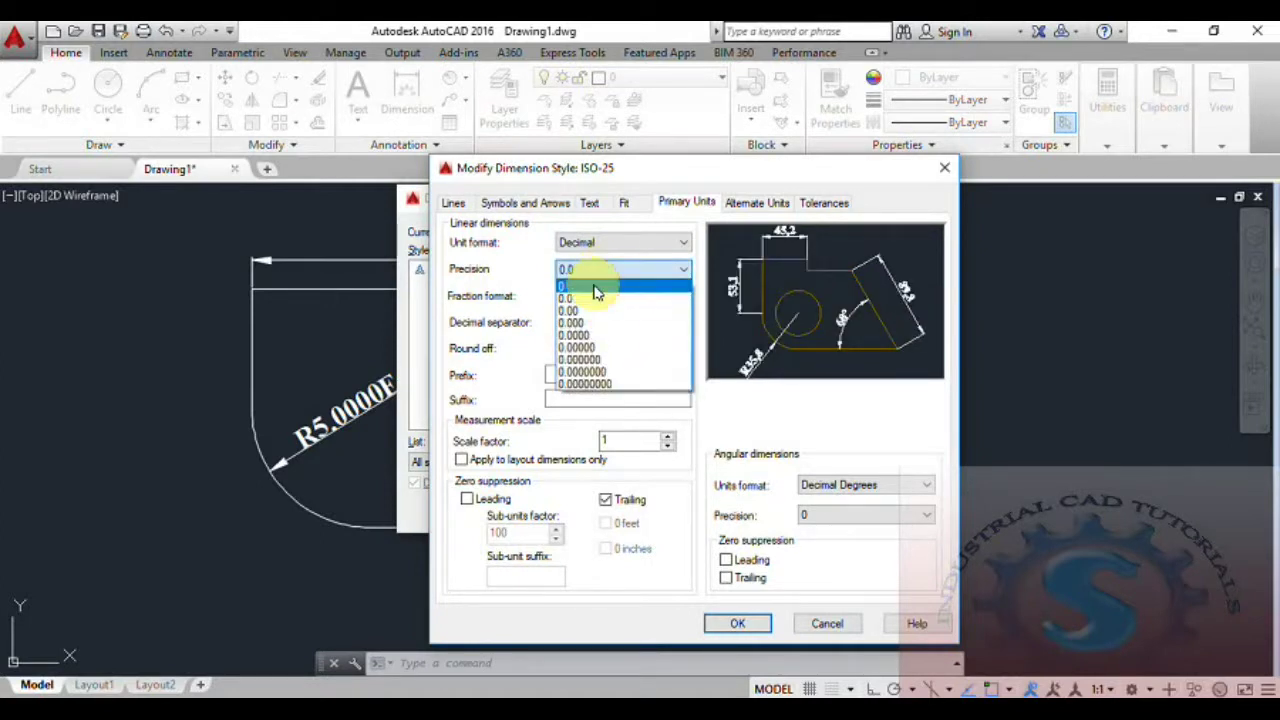
click(596, 288)
click(605, 270)
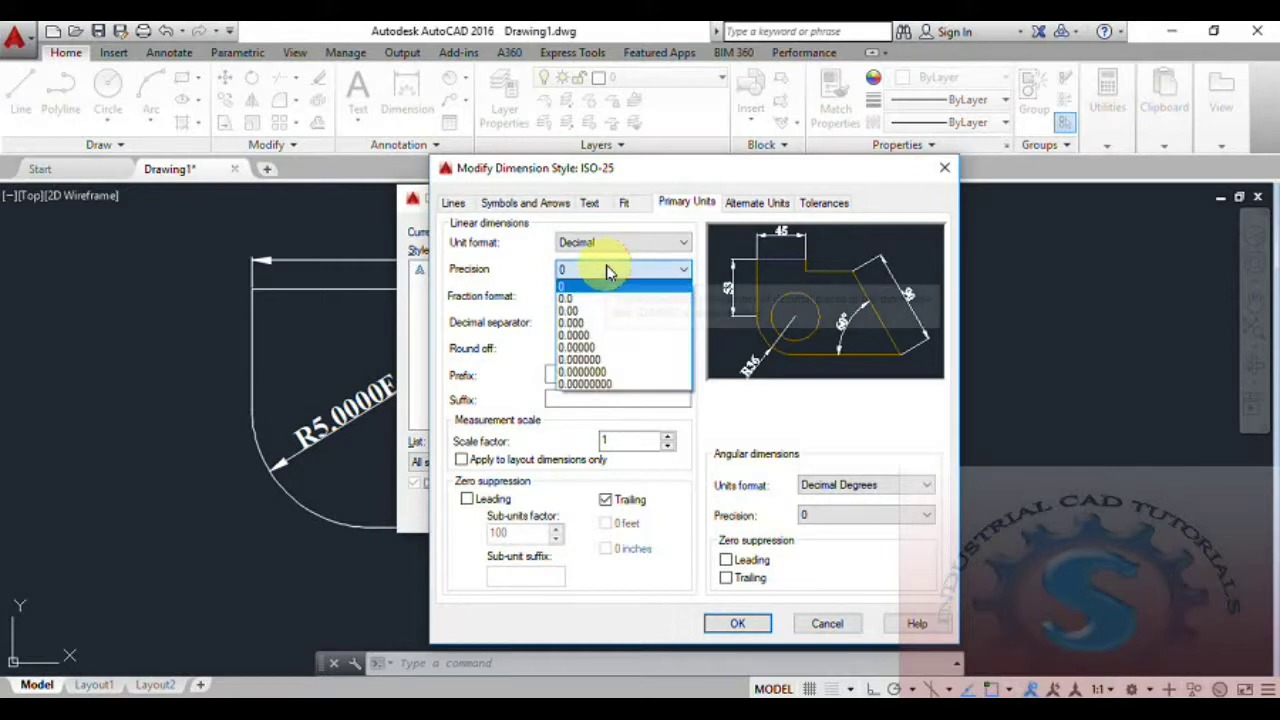
click(607, 272)
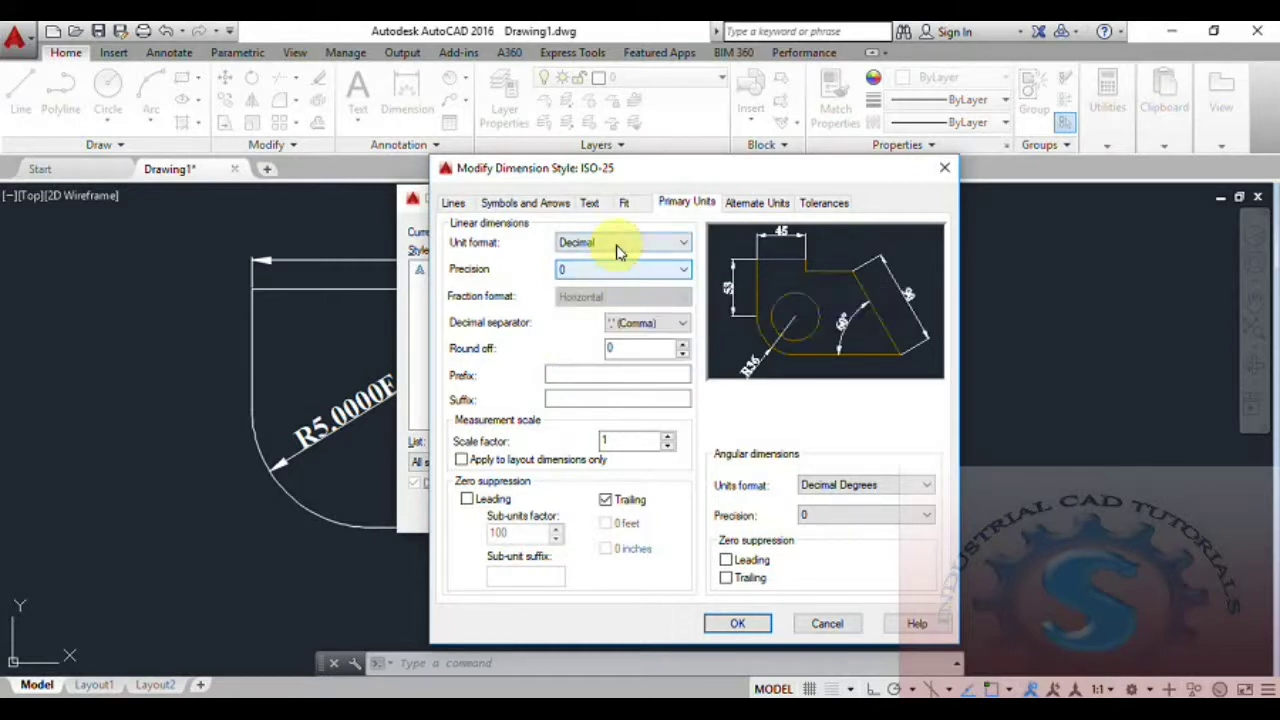
click(610, 270)
Set the linear unit format to Architectural and apply the style change to the drawing
click(612, 243)
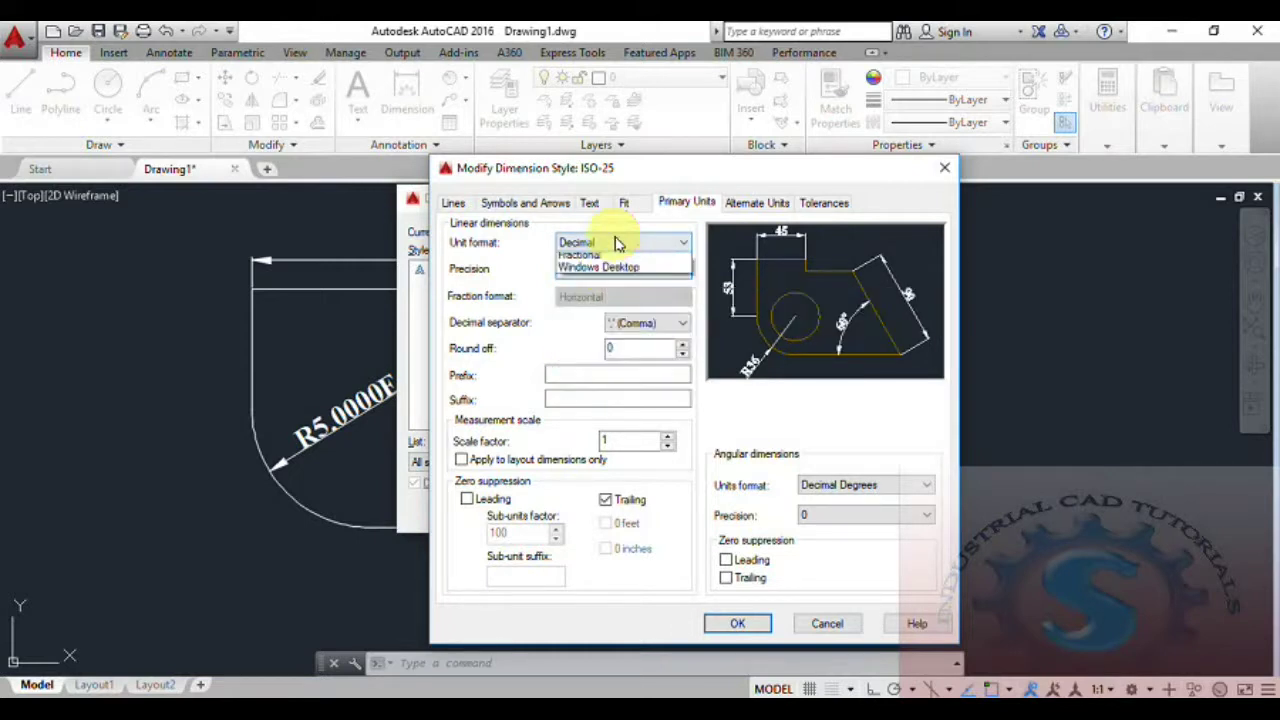
click(601, 296)
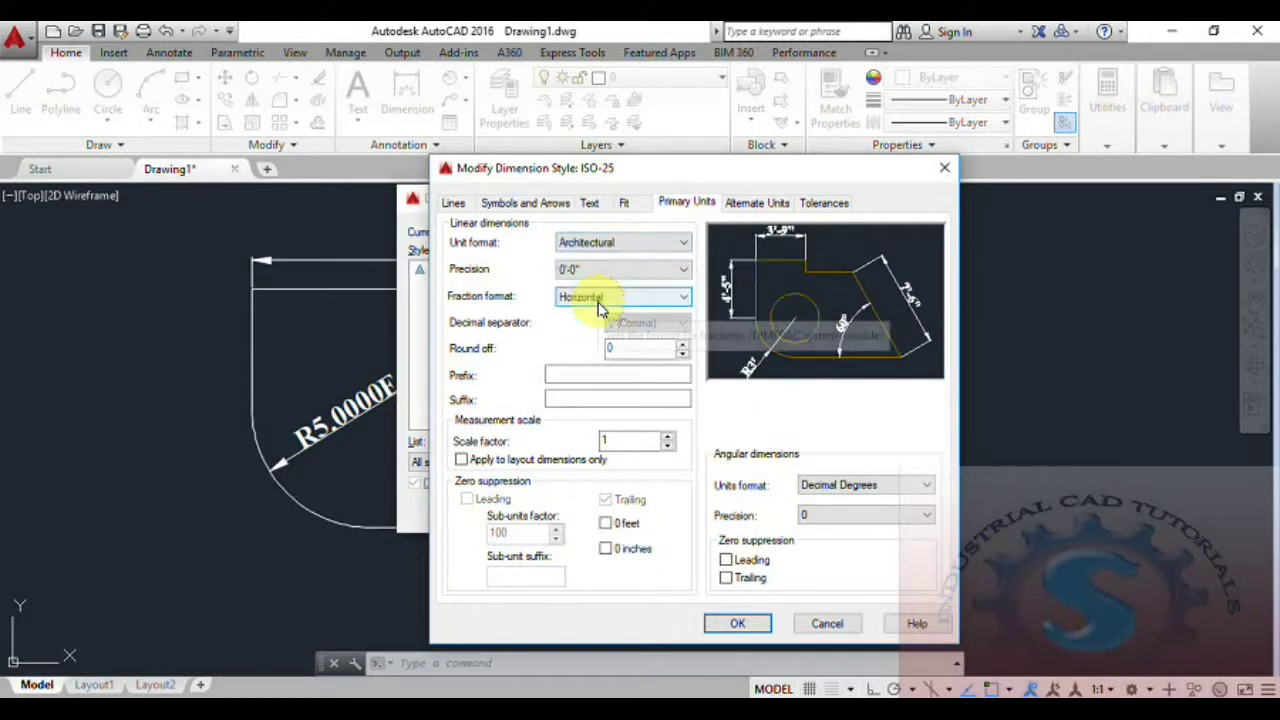
click(740, 625)
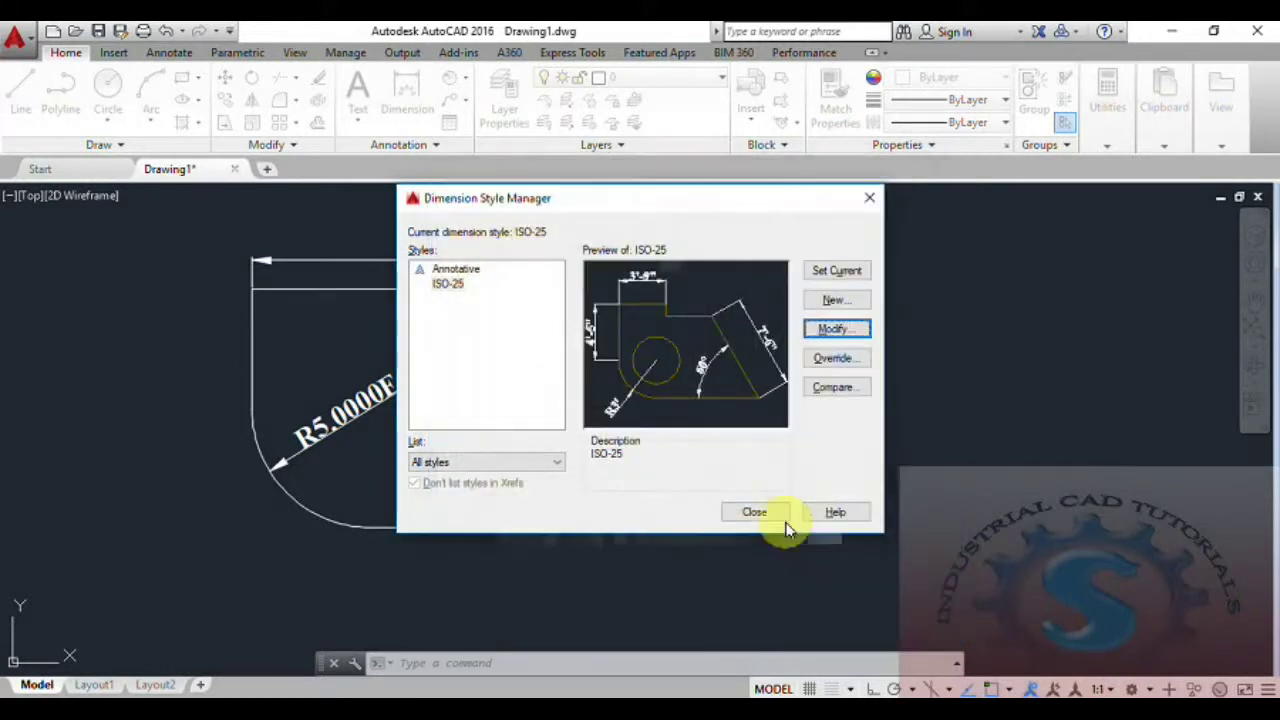
click(762, 514)
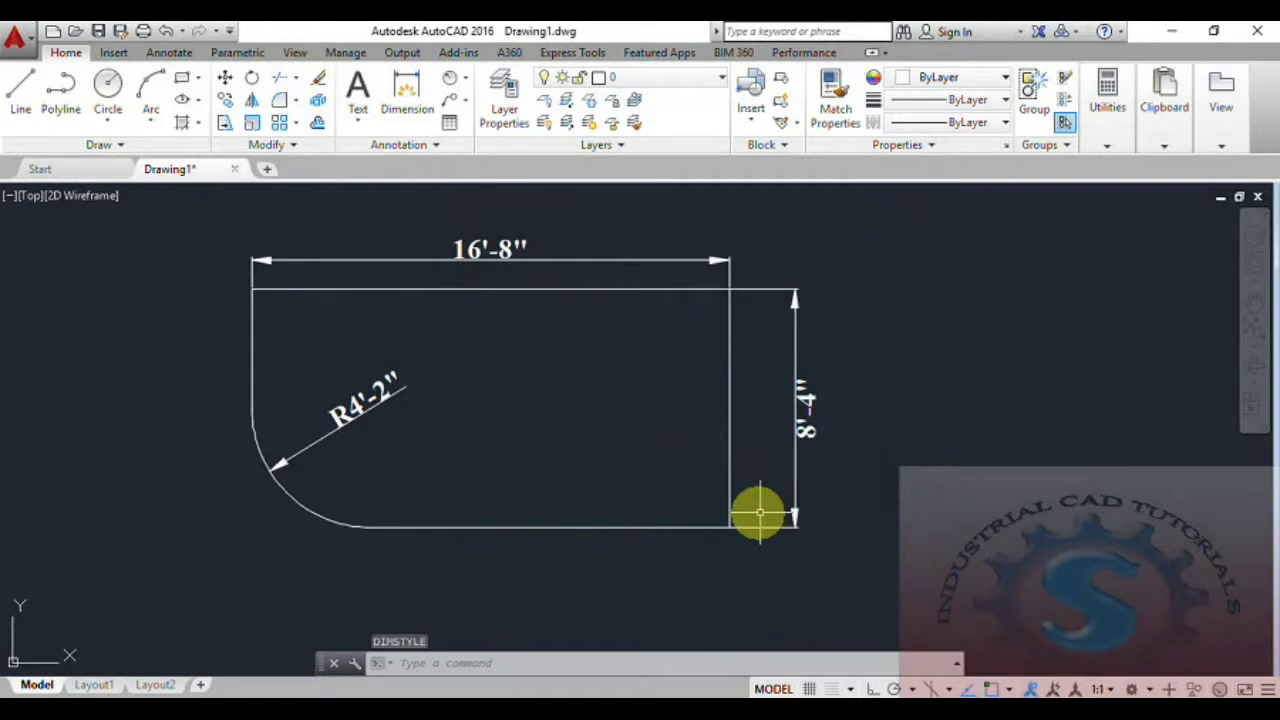
Reopen the ISO-25 dimension style for modification and set its linear unit format to Fractional
text(D)
key(Return)
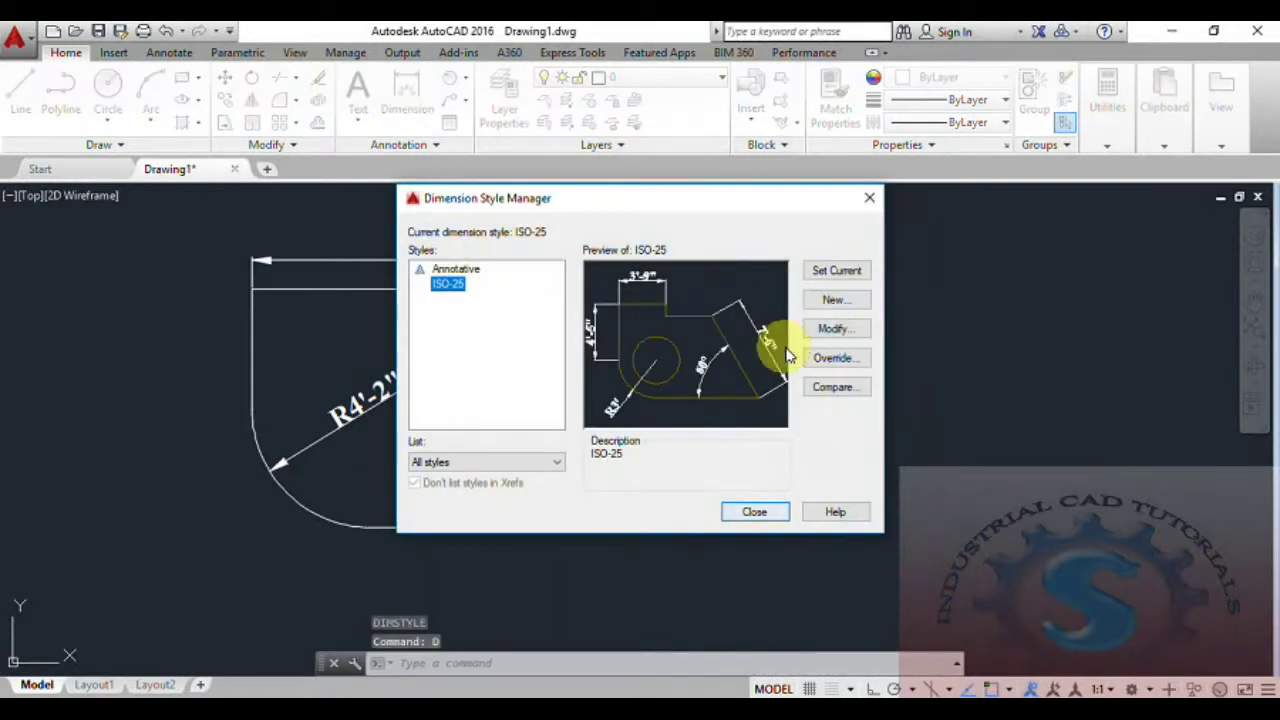
click(836, 328)
click(571, 246)
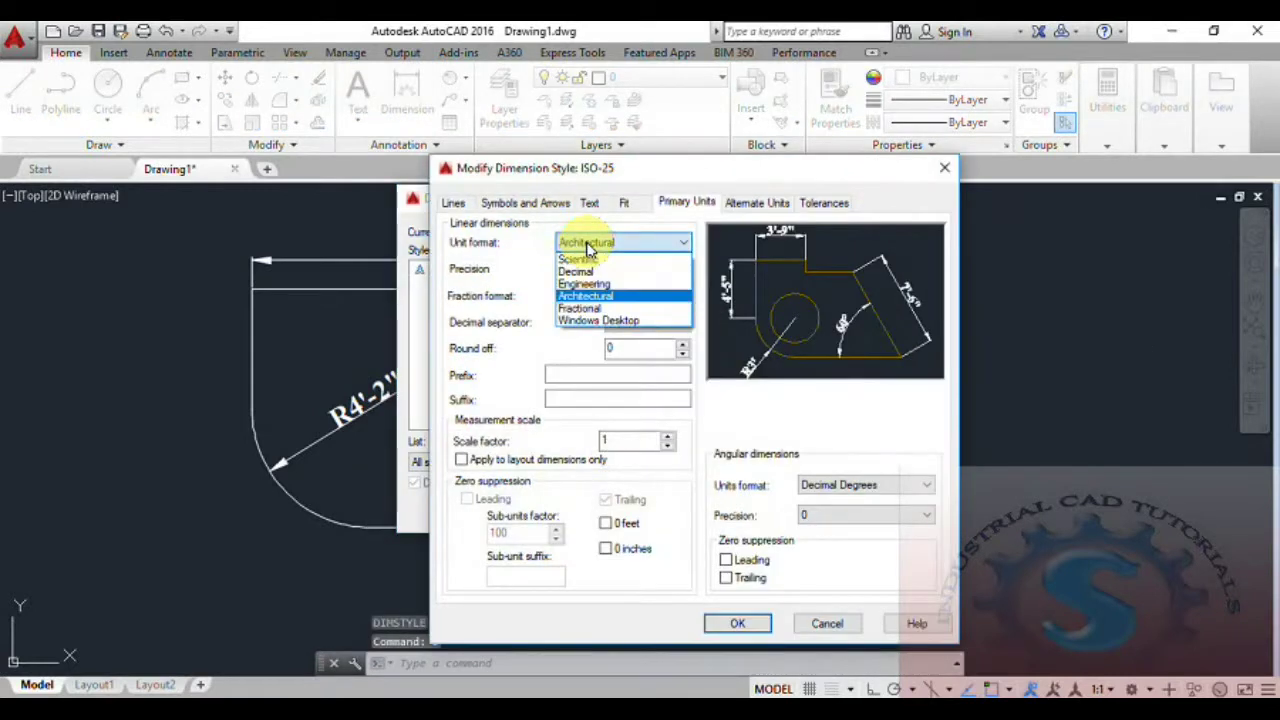
click(589, 317)
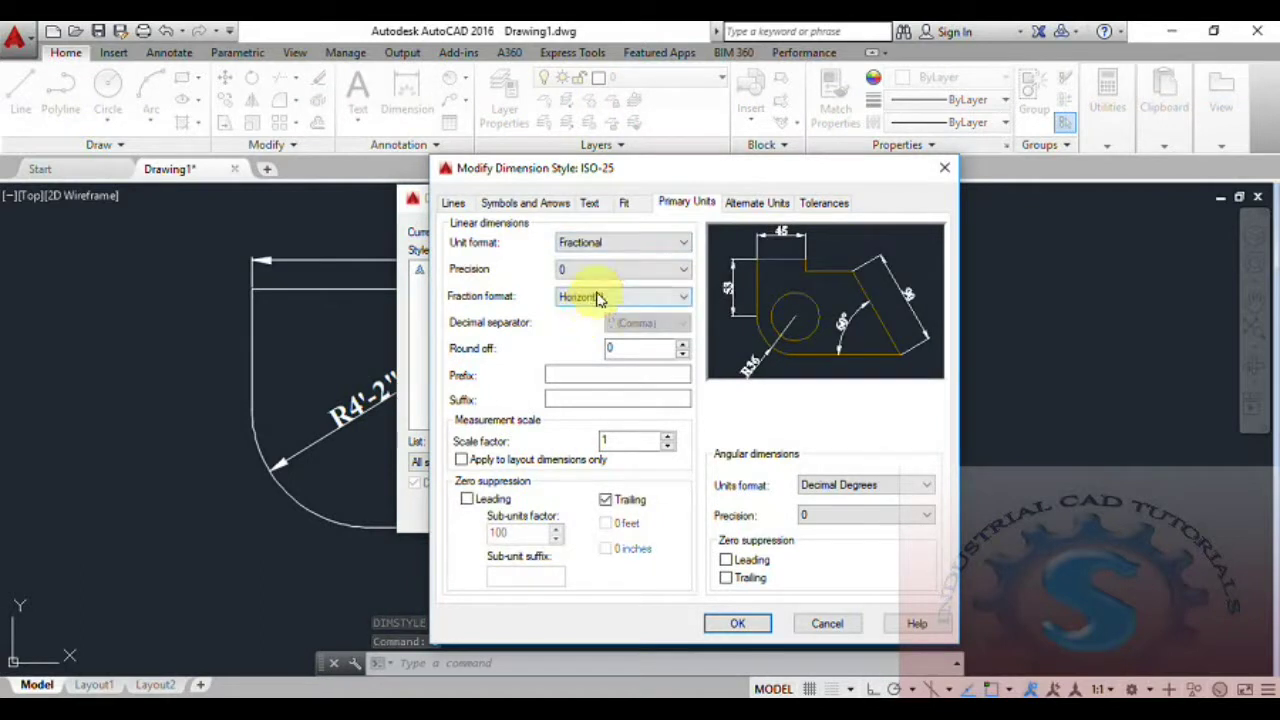
Preview the Windows Desktop format for linear dimensions and switch the unit format to Decimal
click(622, 247)
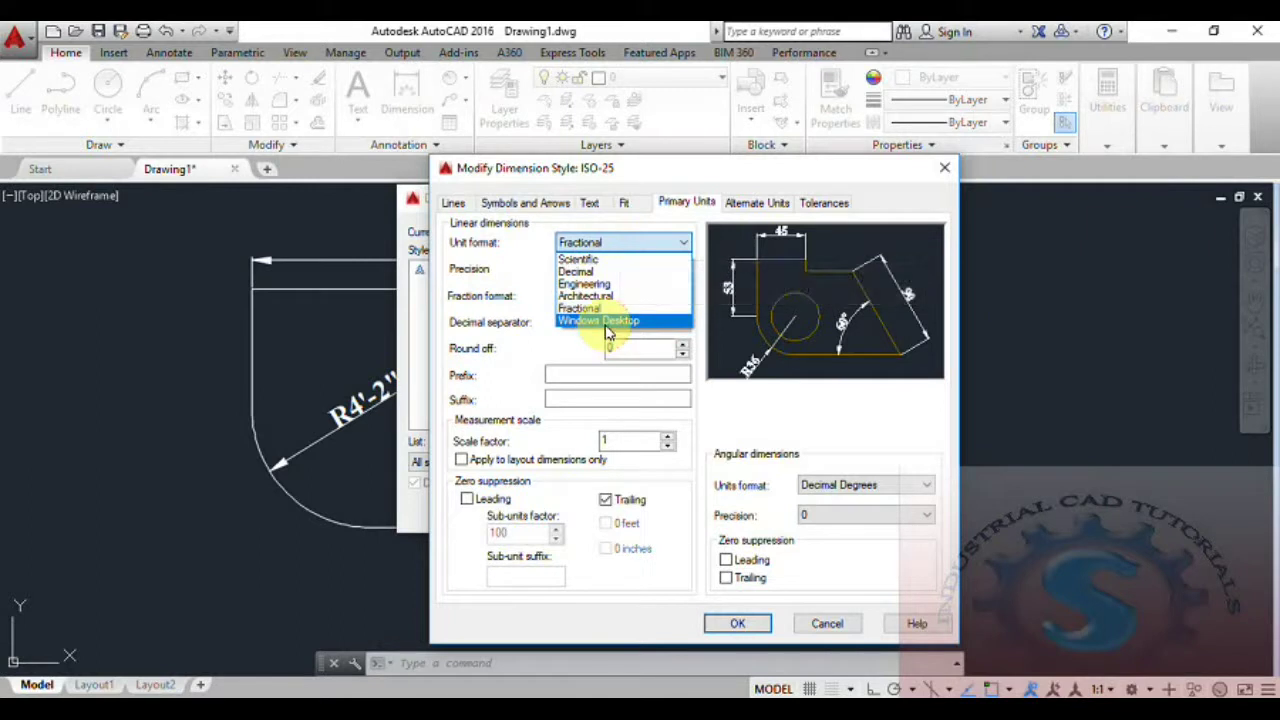
click(605, 320)
click(615, 247)
click(606, 279)
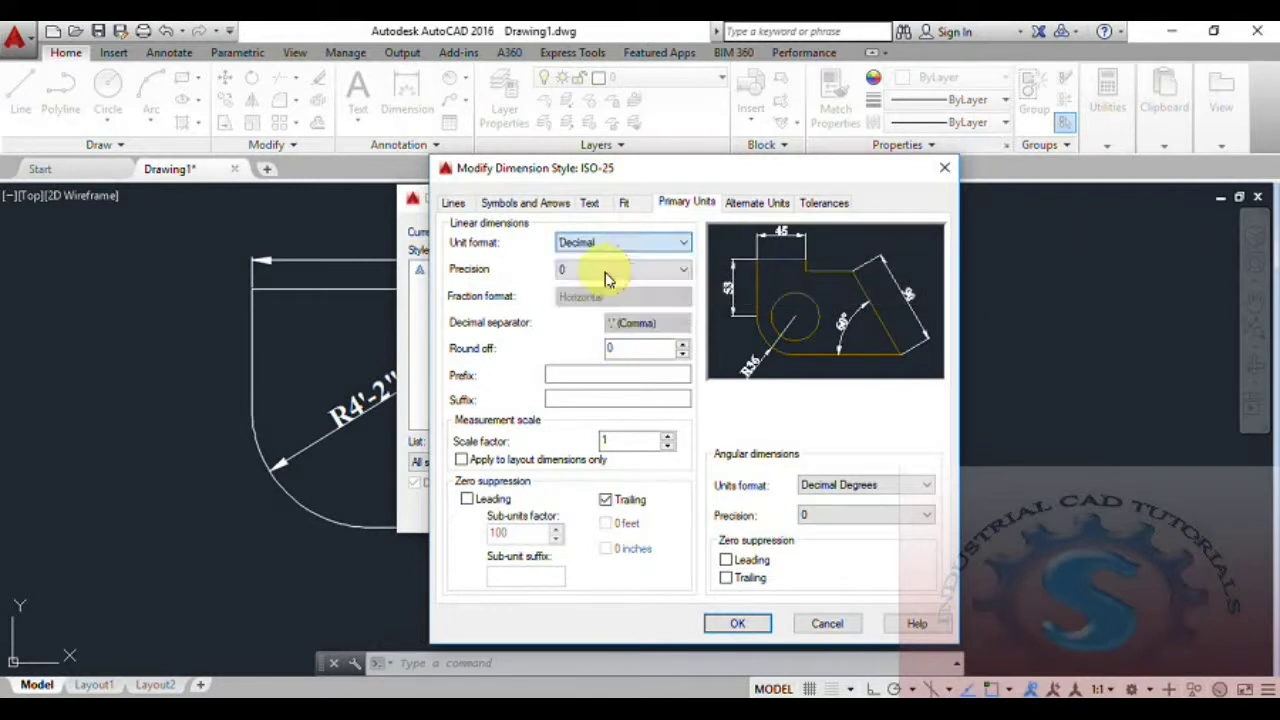
Preview the decimal precision at 0.00 for linear dimensions and return it to 0
click(606, 273)
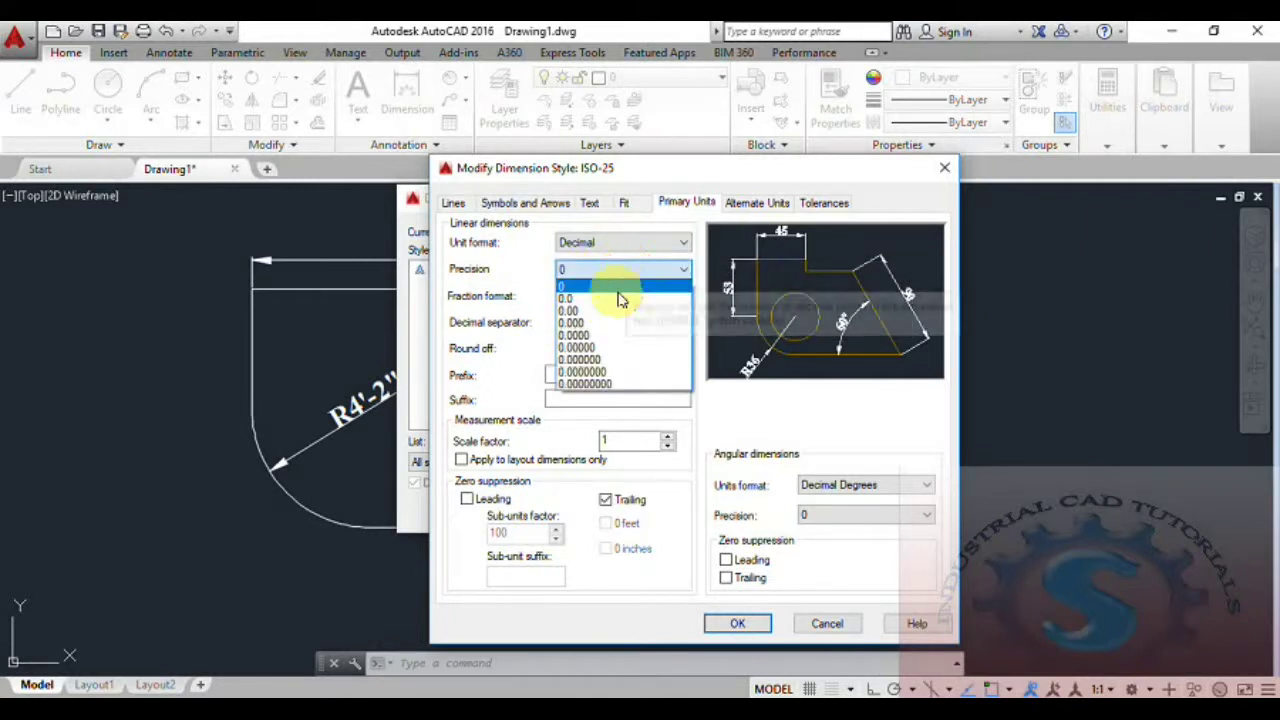
click(609, 312)
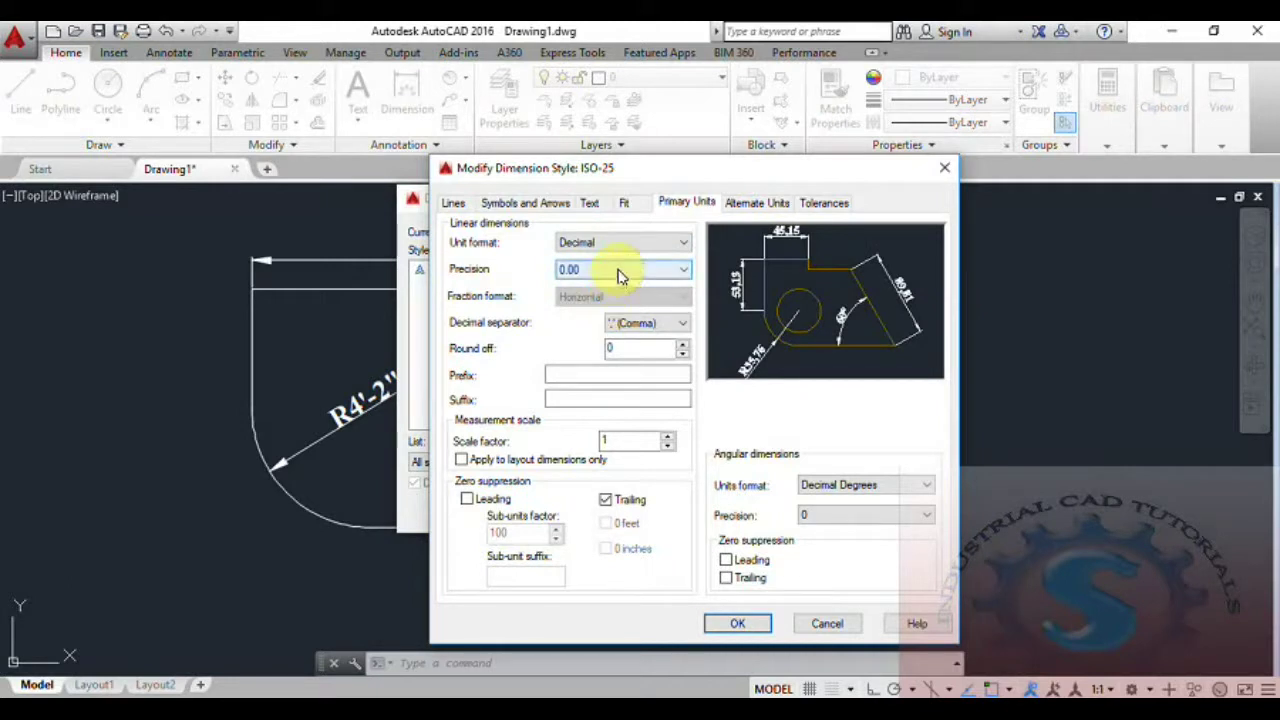
click(619, 275)
click(613, 285)
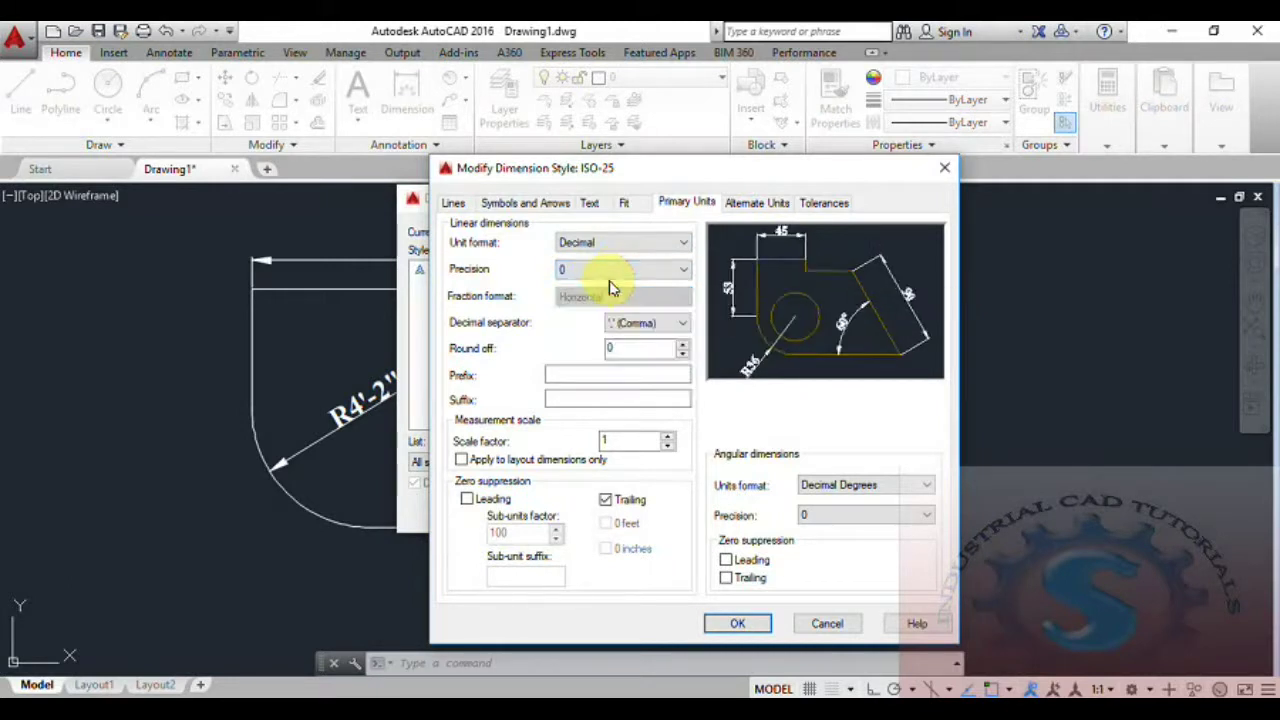
Set the decimal separator for linear dimensions to Period
click(656, 333)
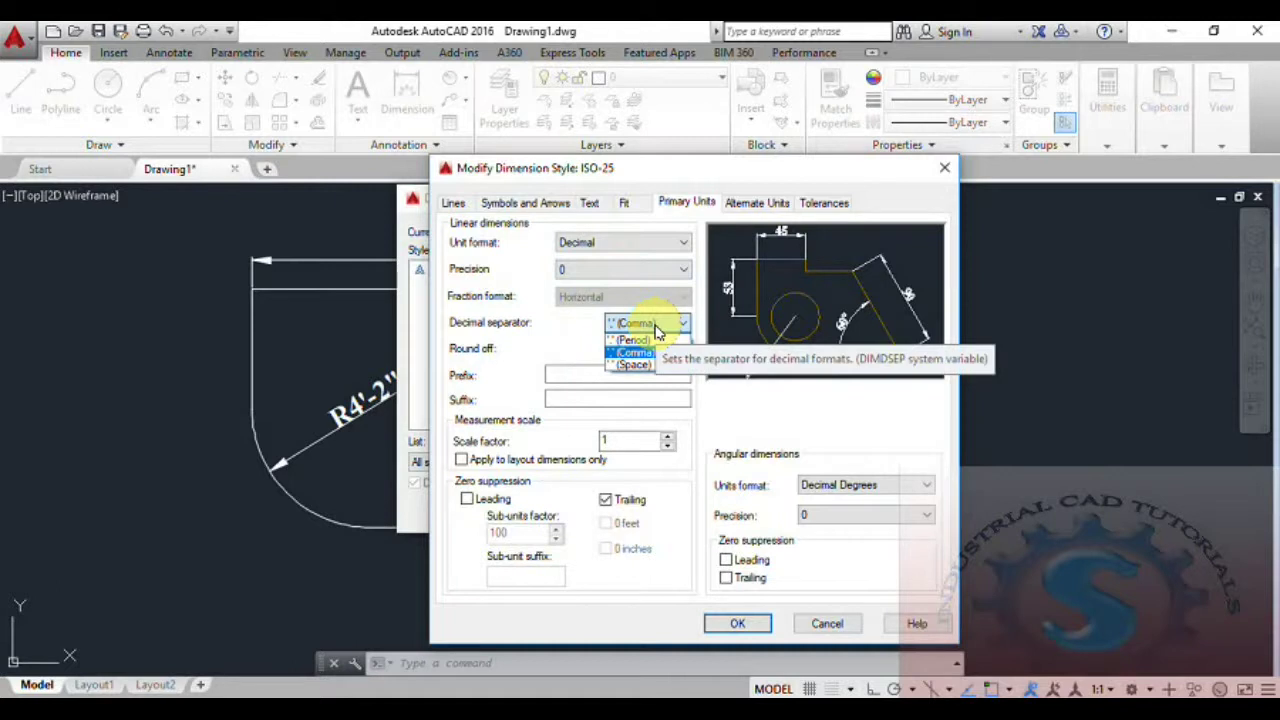
click(645, 341)
click(645, 325)
click(637, 349)
click(642, 337)
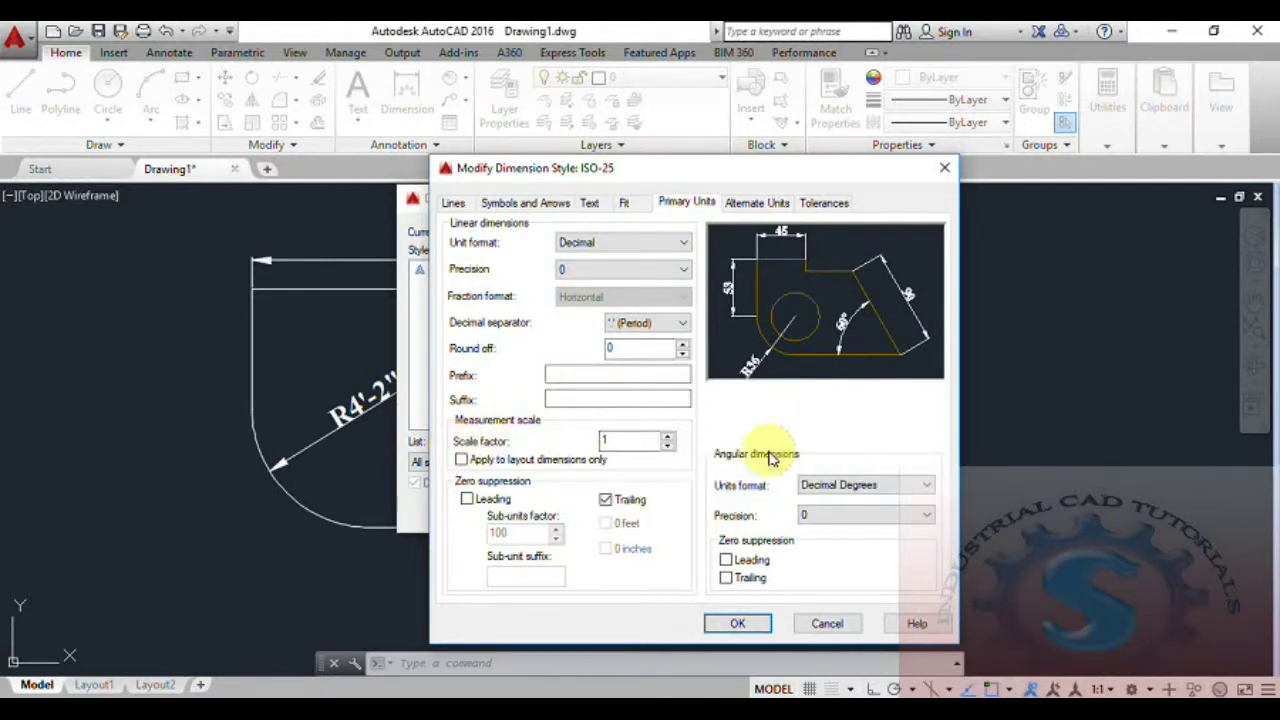
Move the style dialog aside and look through the units formats offered for angular dimensions
drag(650, 170, 528, 130)
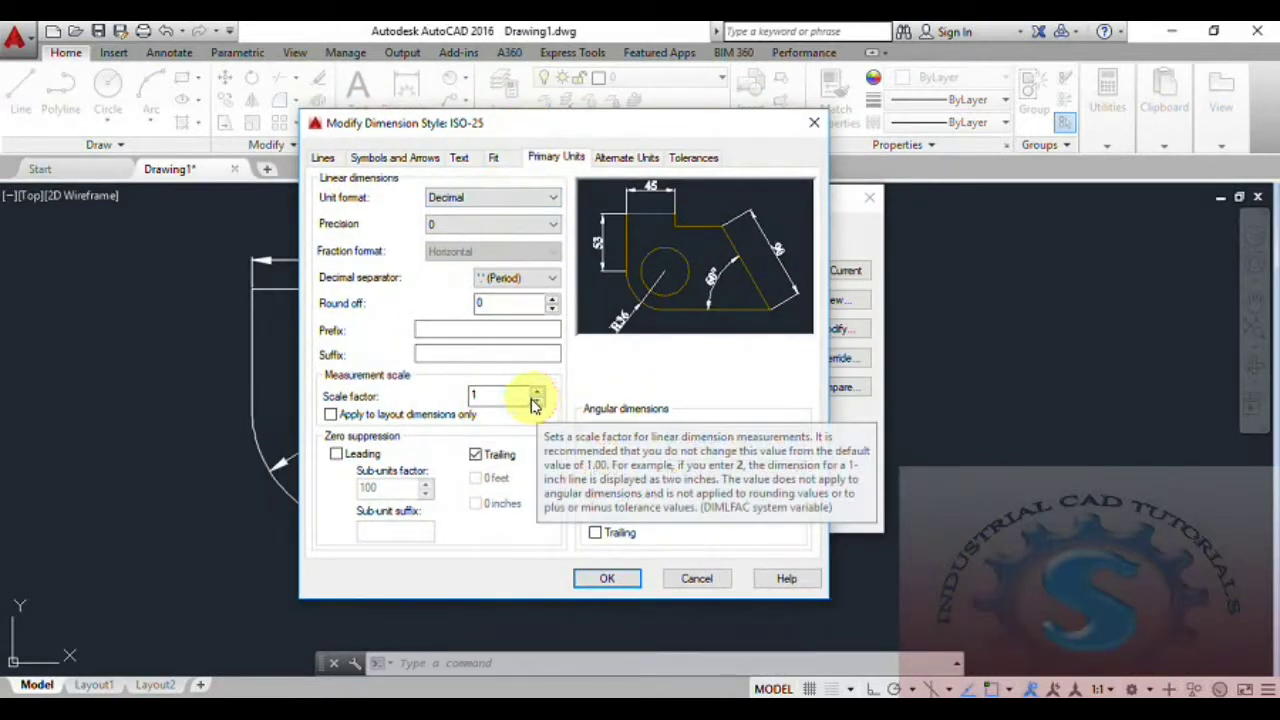
click(755, 448)
click(749, 470)
click(748, 442)
click(733, 457)
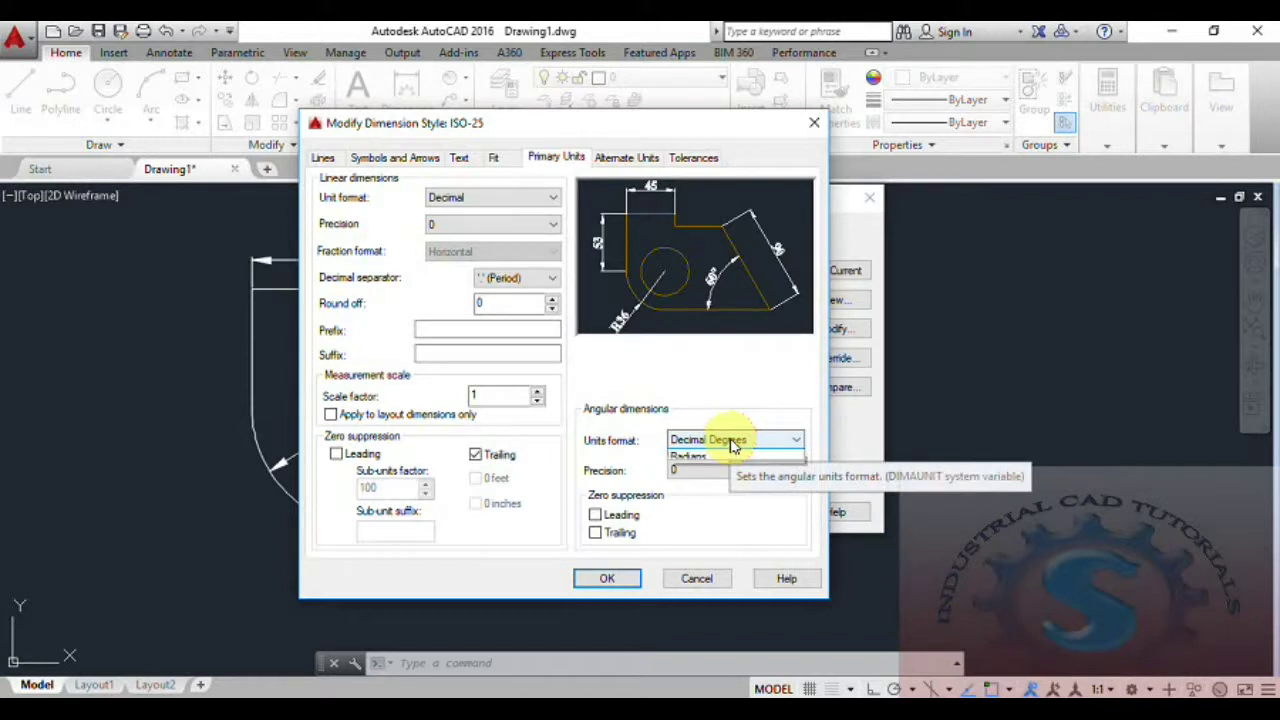
click(731, 445)
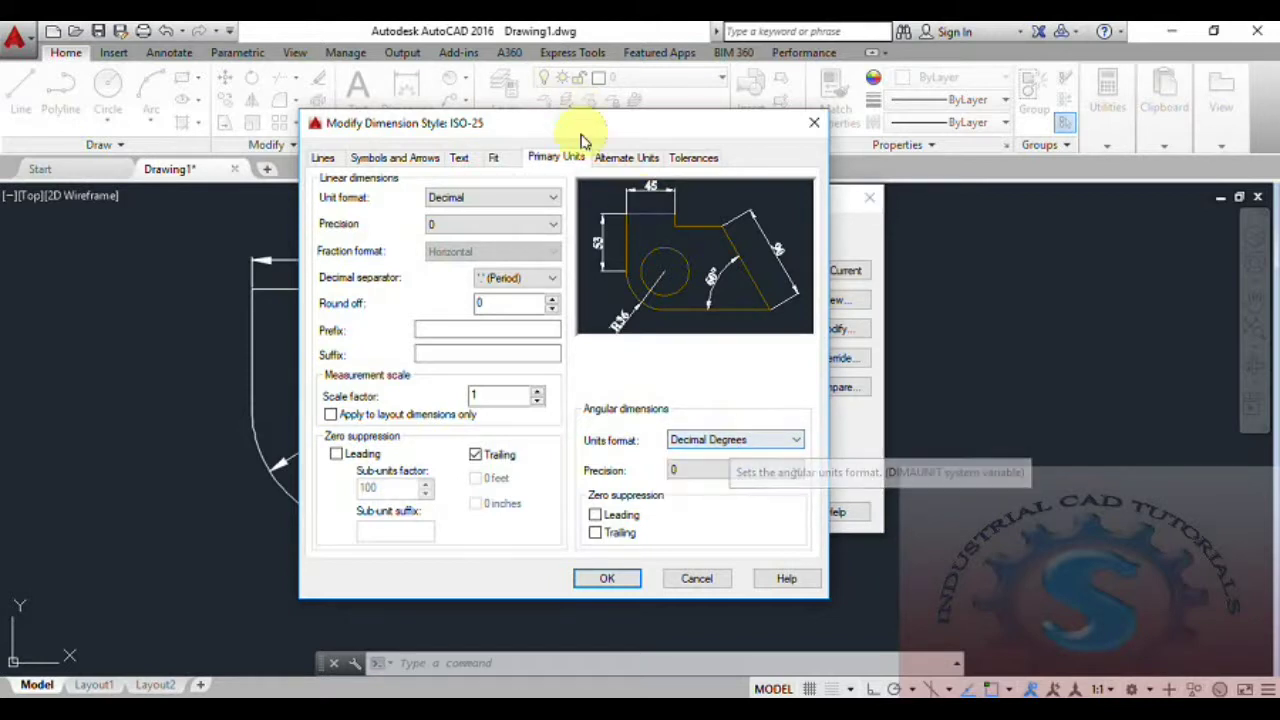
Preview the Radians and Gradians units formats for angular dimensions
drag(582, 137, 731, 145)
click(870, 474)
click(880, 445)
click(848, 487)
click(866, 446)
click(848, 499)
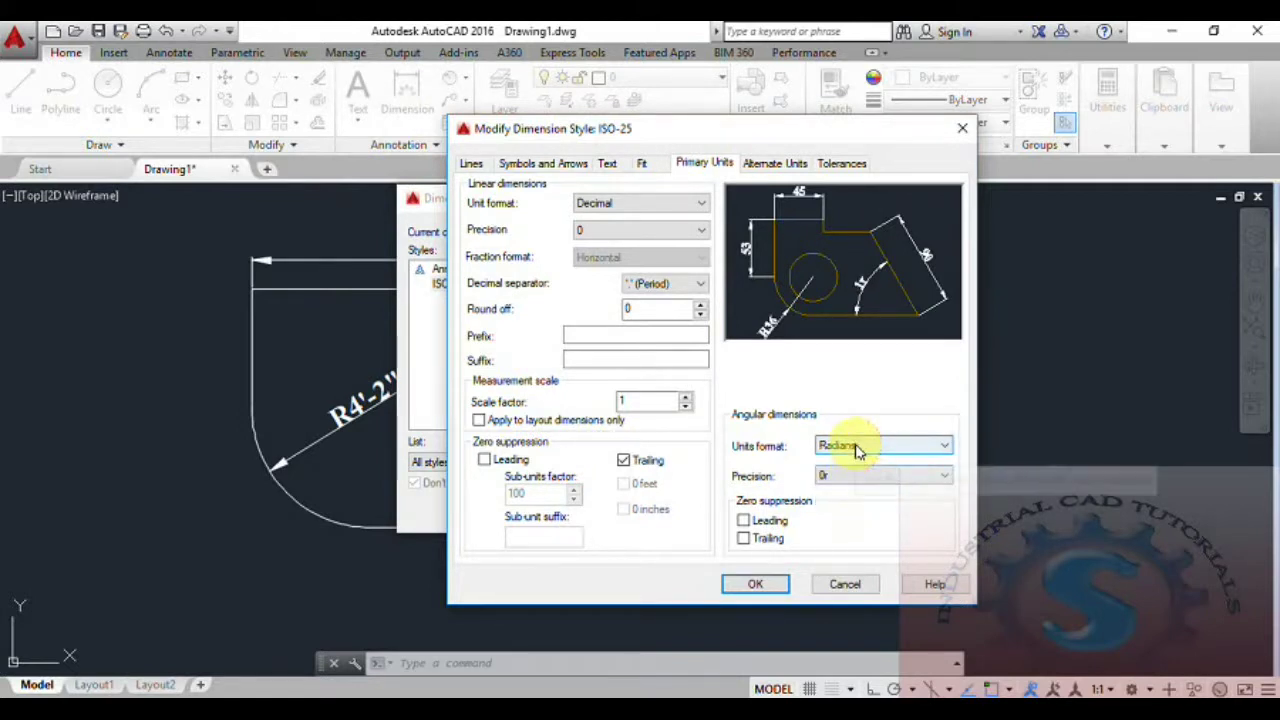
click(848, 487)
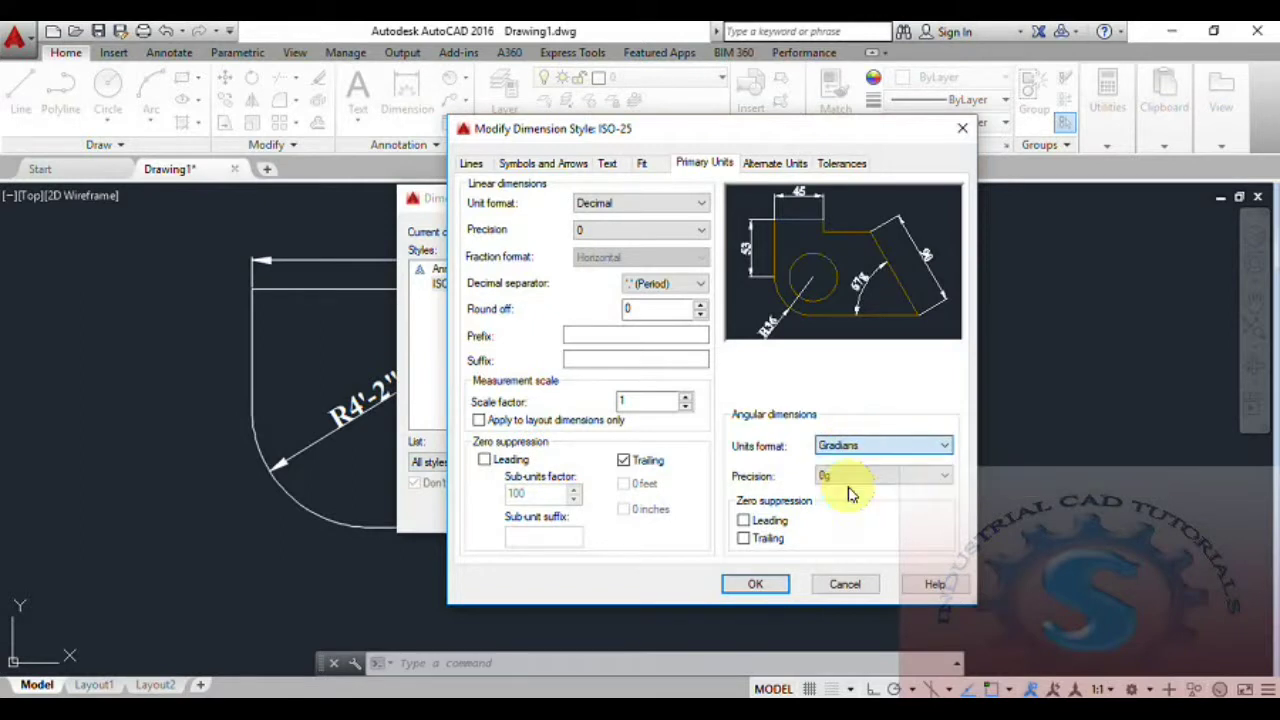
Preview Degrees Minutes Seconds for angular dimensions, return to Decimal Degrees, and close the style dialogs without saving
click(849, 446)
click(848, 473)
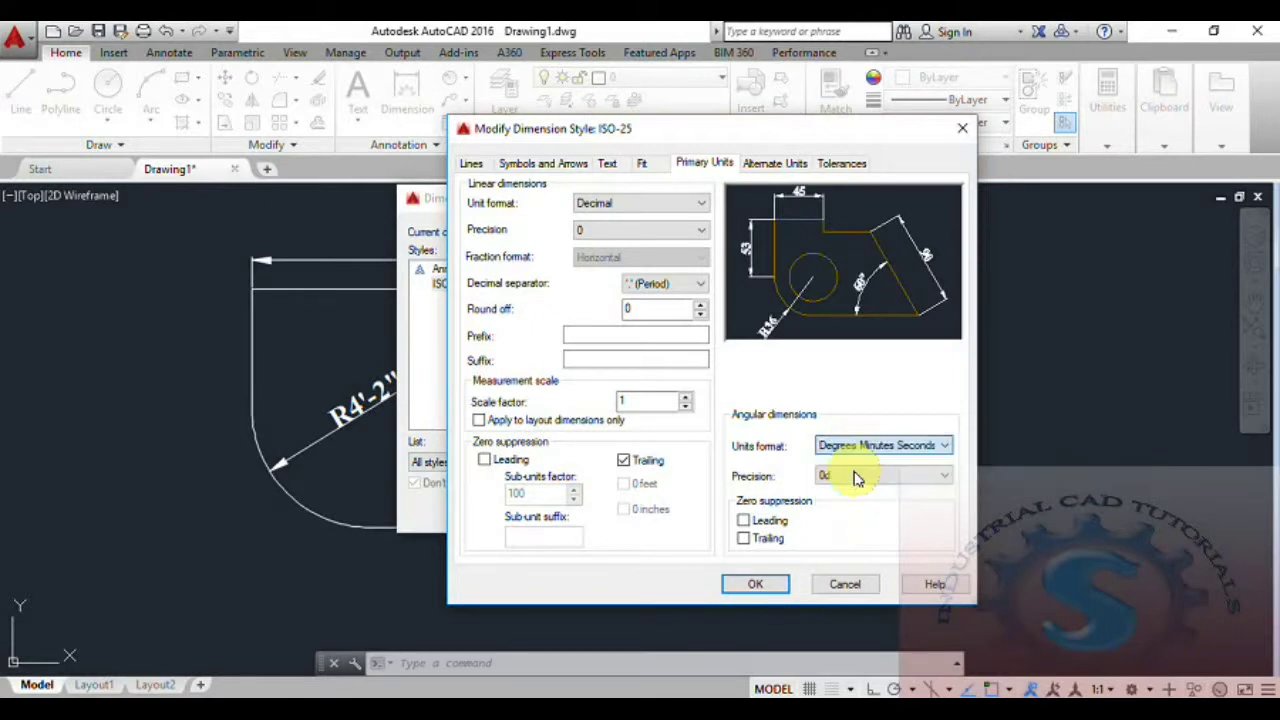
click(845, 450)
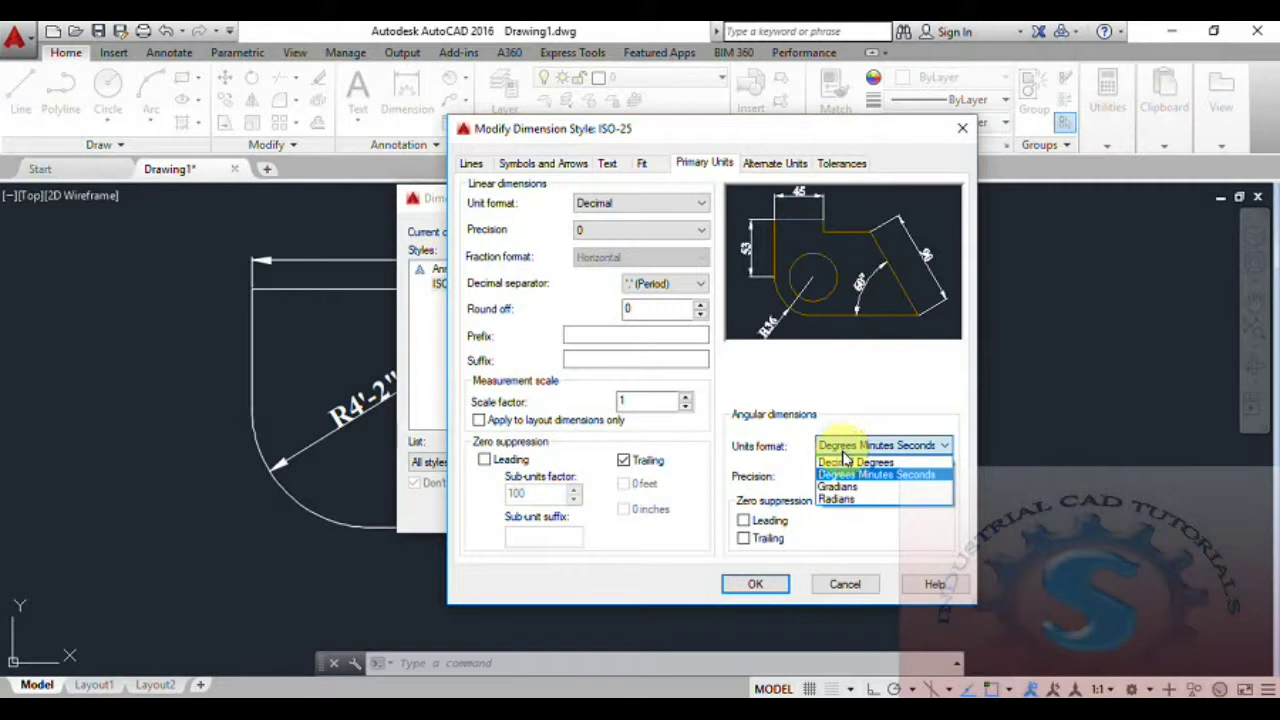
click(845, 463)
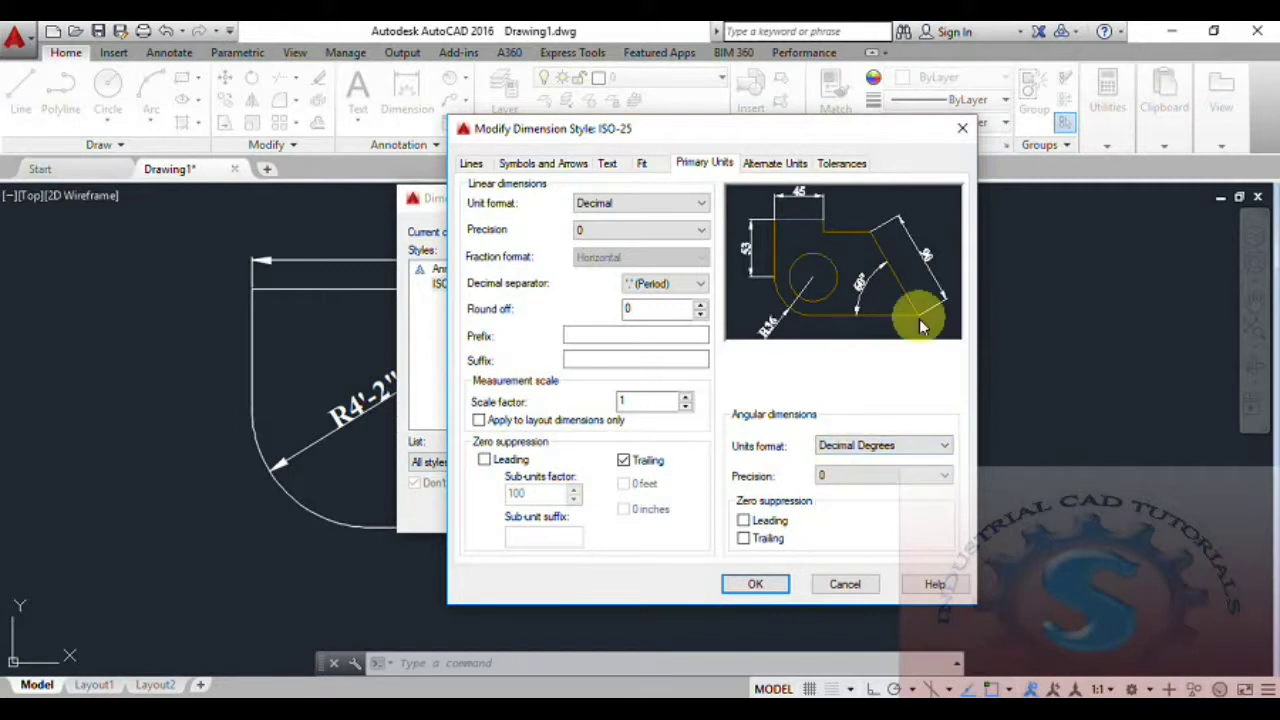
click(960, 128)
click(869, 197)
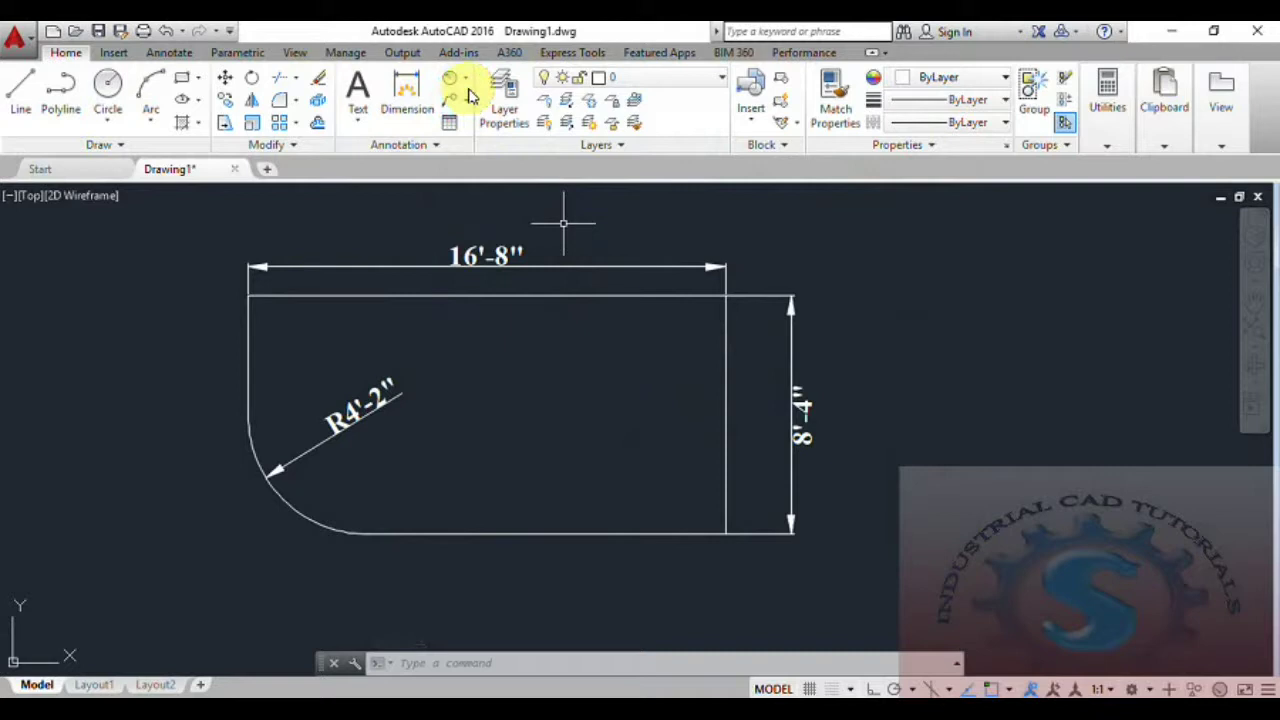
Add an angular dimension between the rectangle's right vertical edge and bottom edge, placing its arc inside the shape
middle_drag(674, 437, 670, 428)
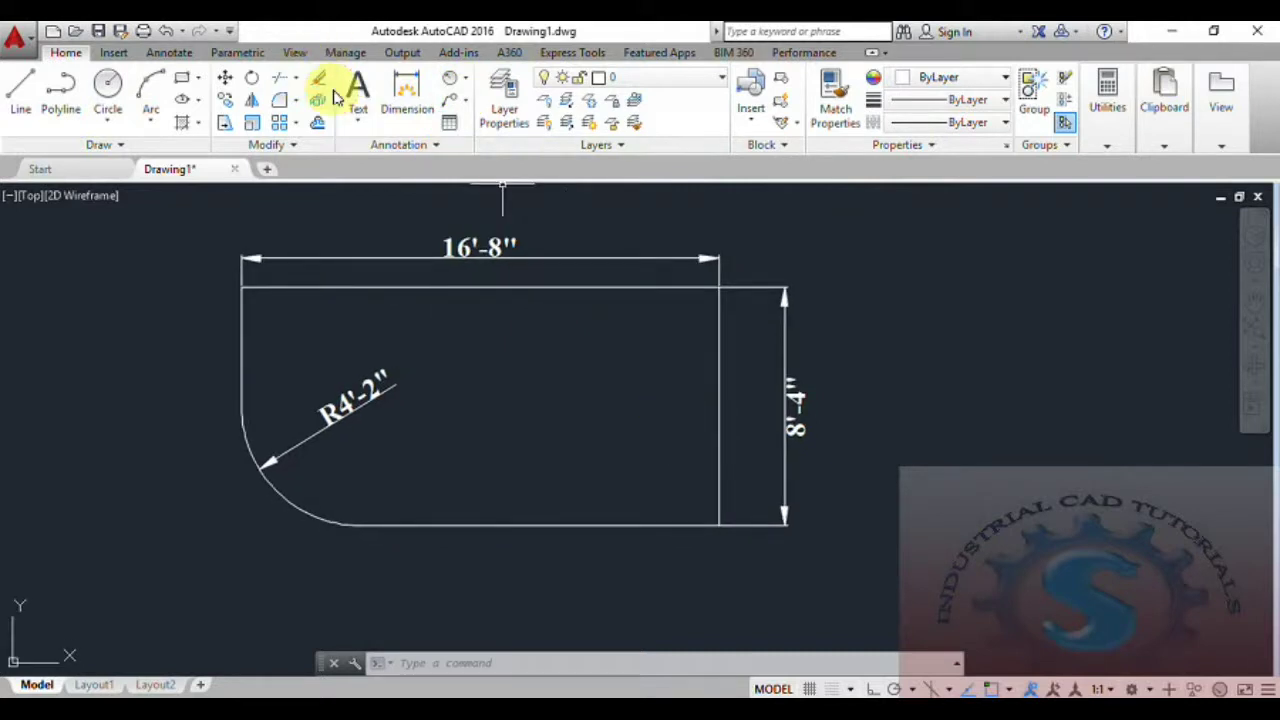
click(465, 78)
click(495, 182)
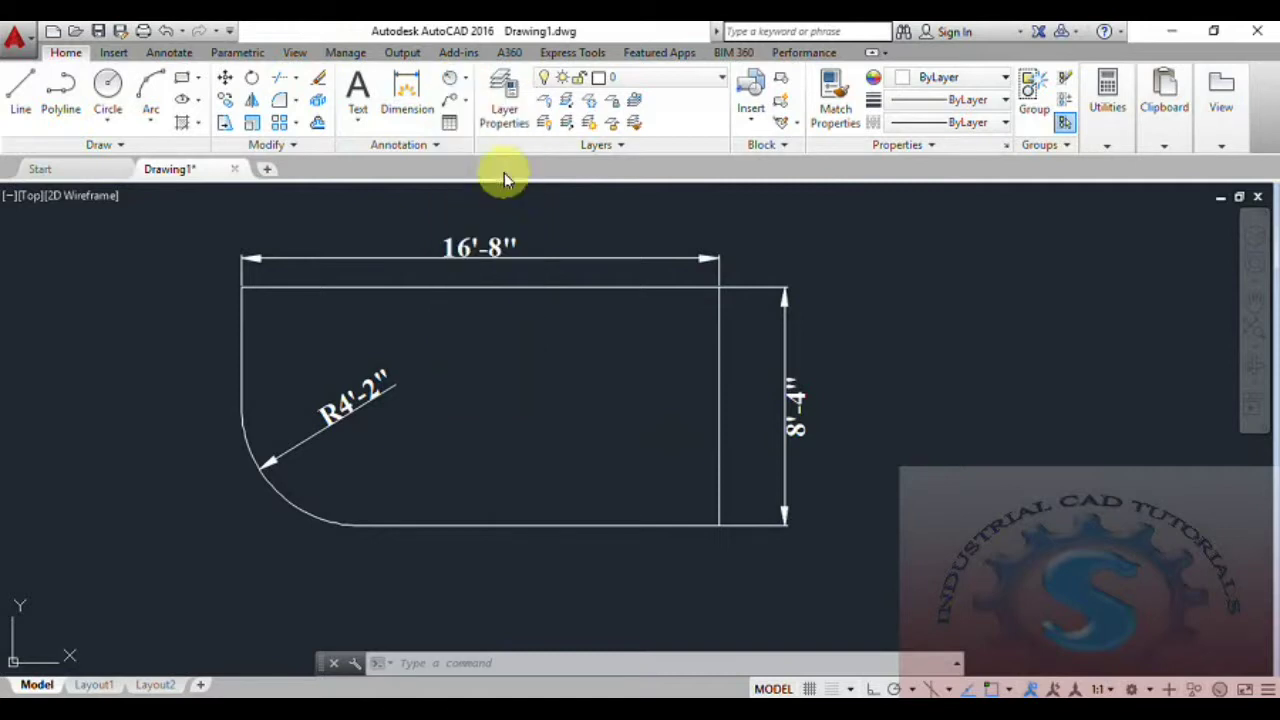
click(718, 470)
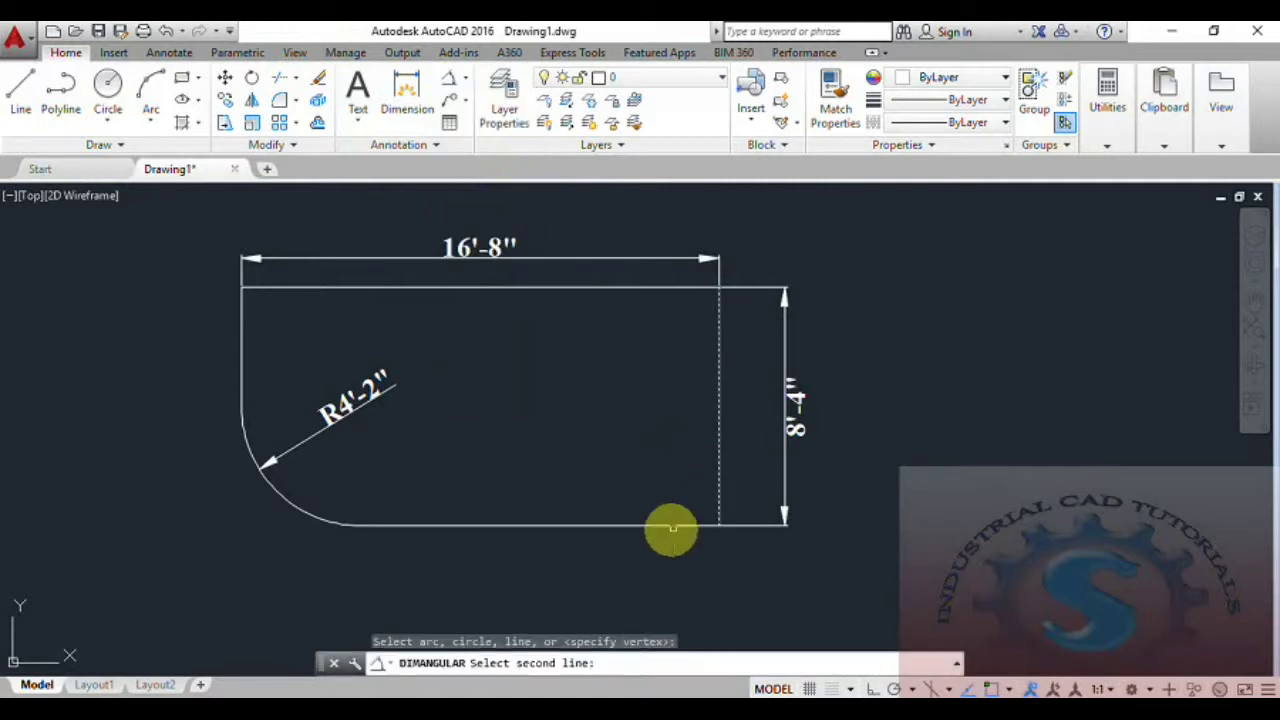
click(672, 524)
click(629, 449)
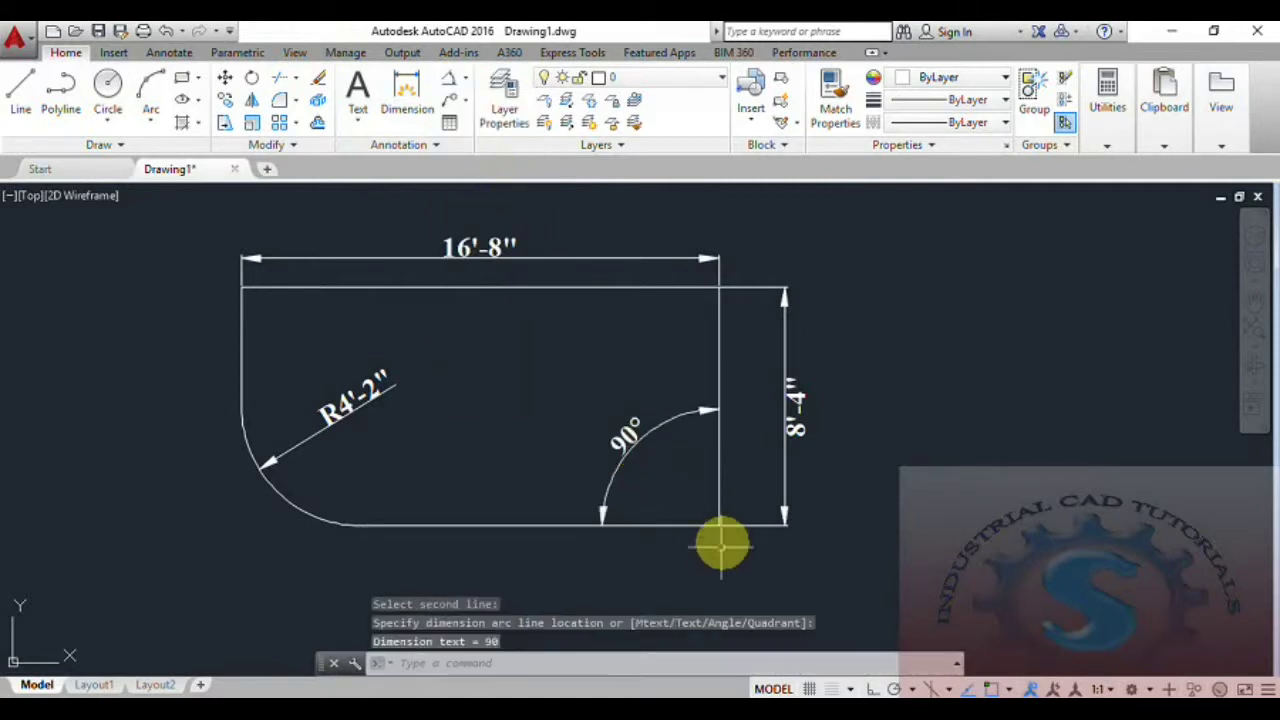
Set the angular units format of the ISO-25 dimension style to Radians, save it, and inspect the corner's angular dimension
middle_drag(717, 537, 732, 507)
text(D)
key(Return)
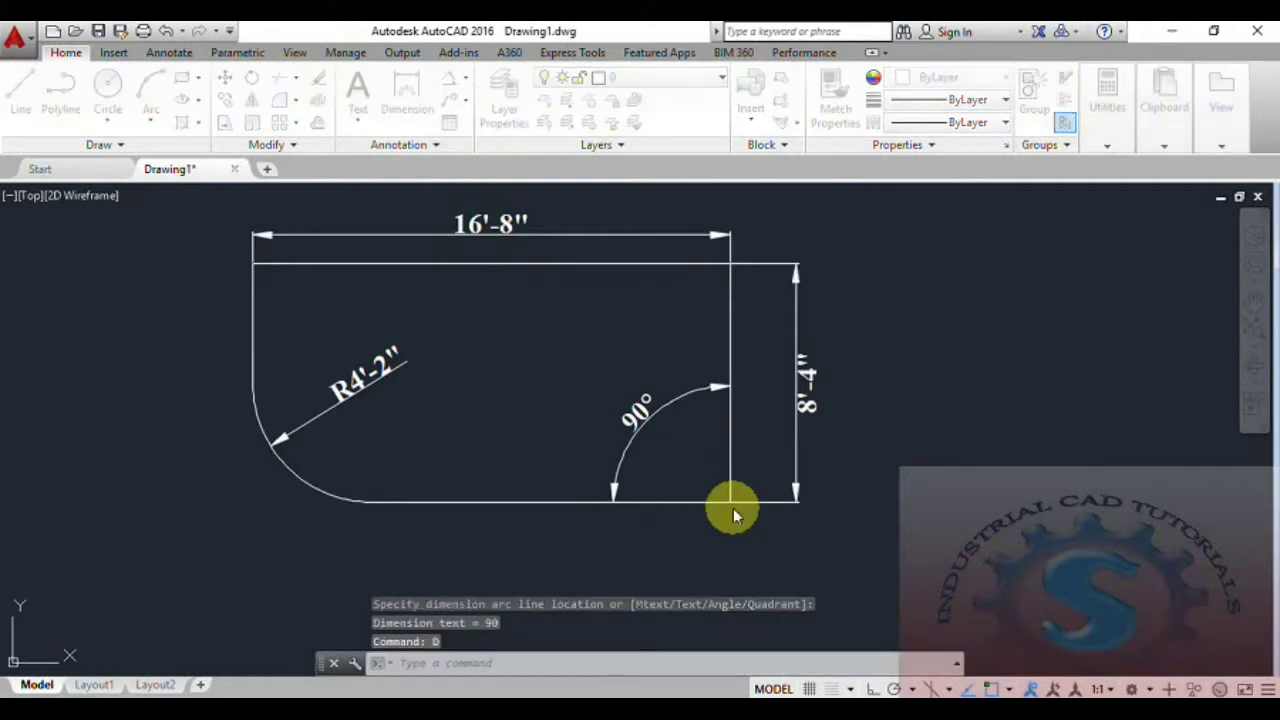
click(835, 329)
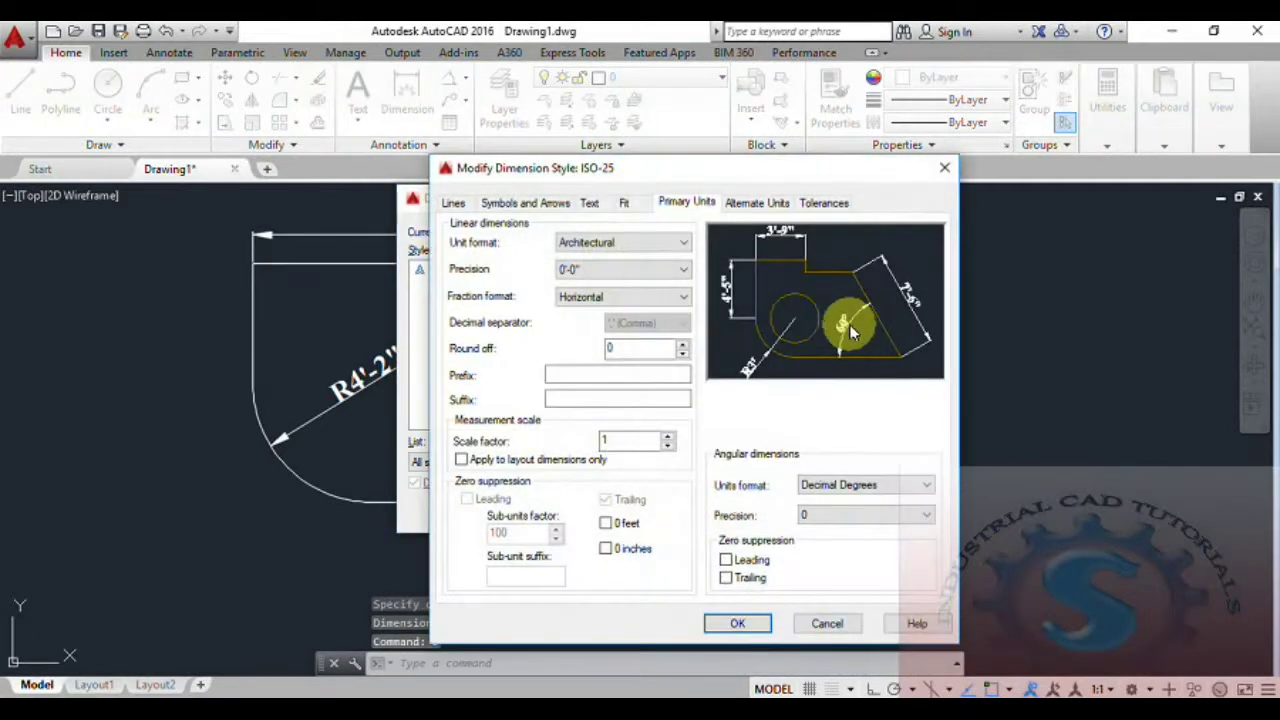
drag(757, 168, 607, 110)
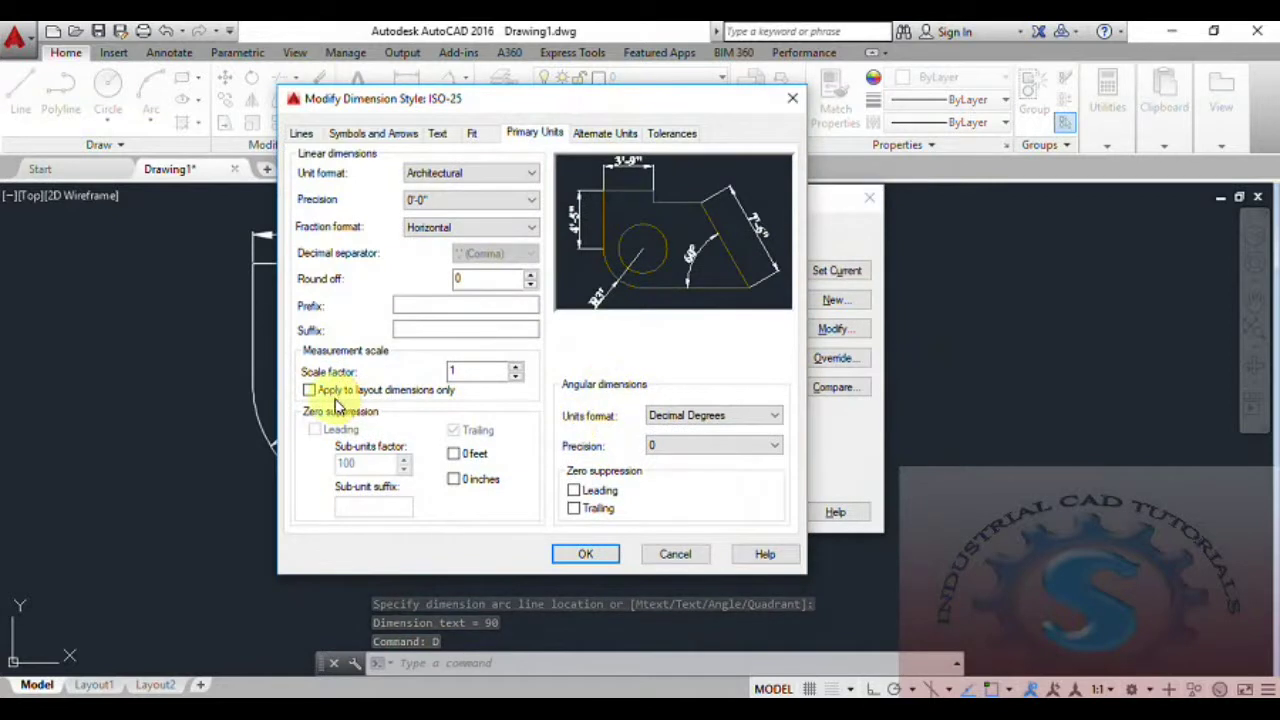
click(706, 423)
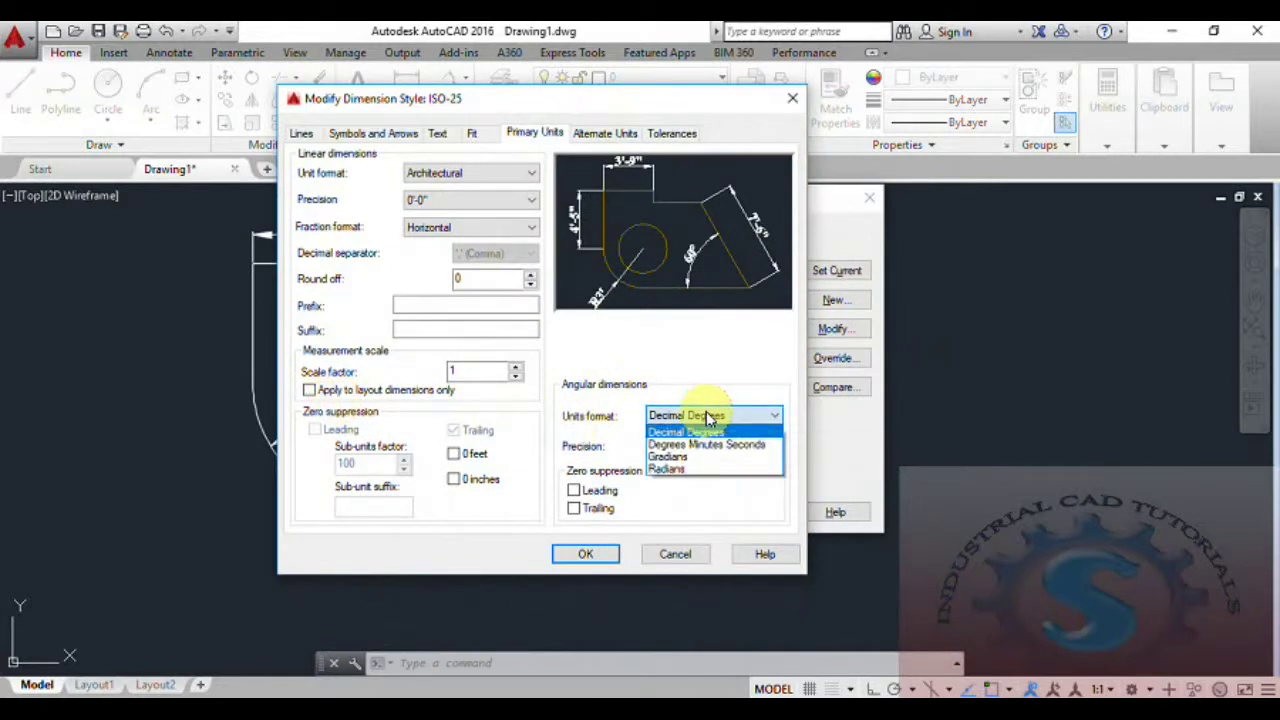
click(688, 468)
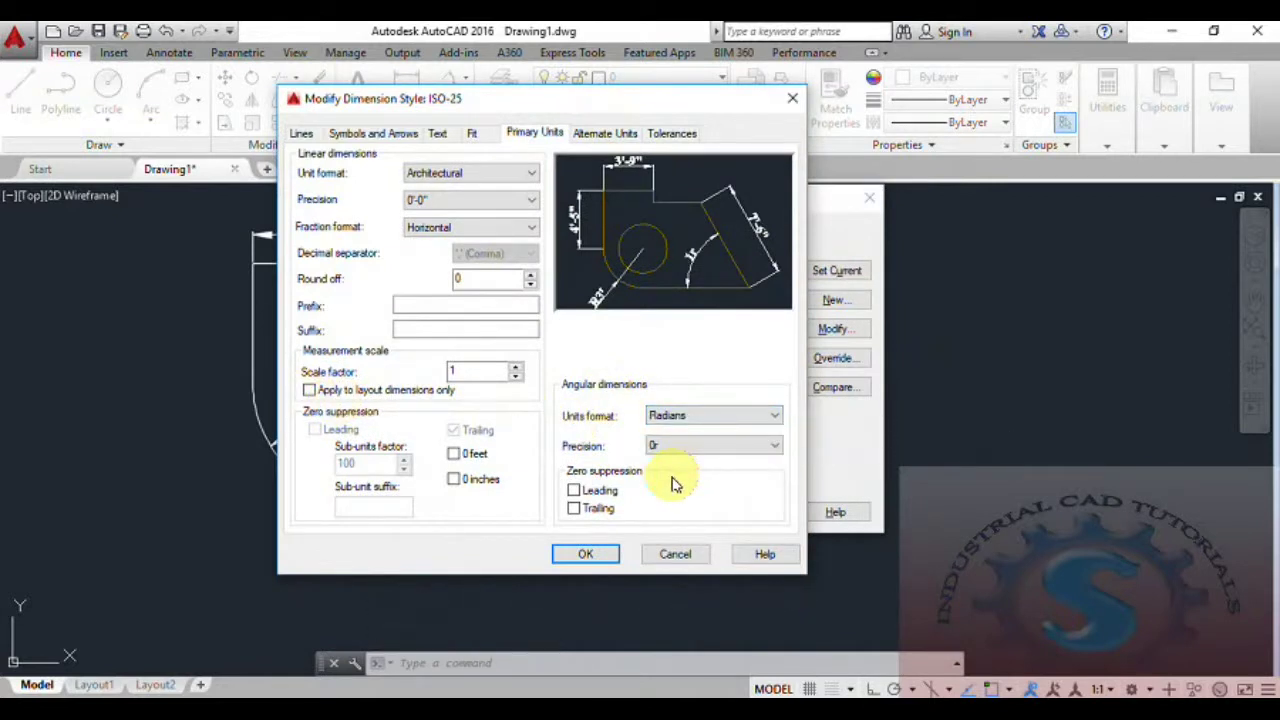
click(590, 555)
click(737, 512)
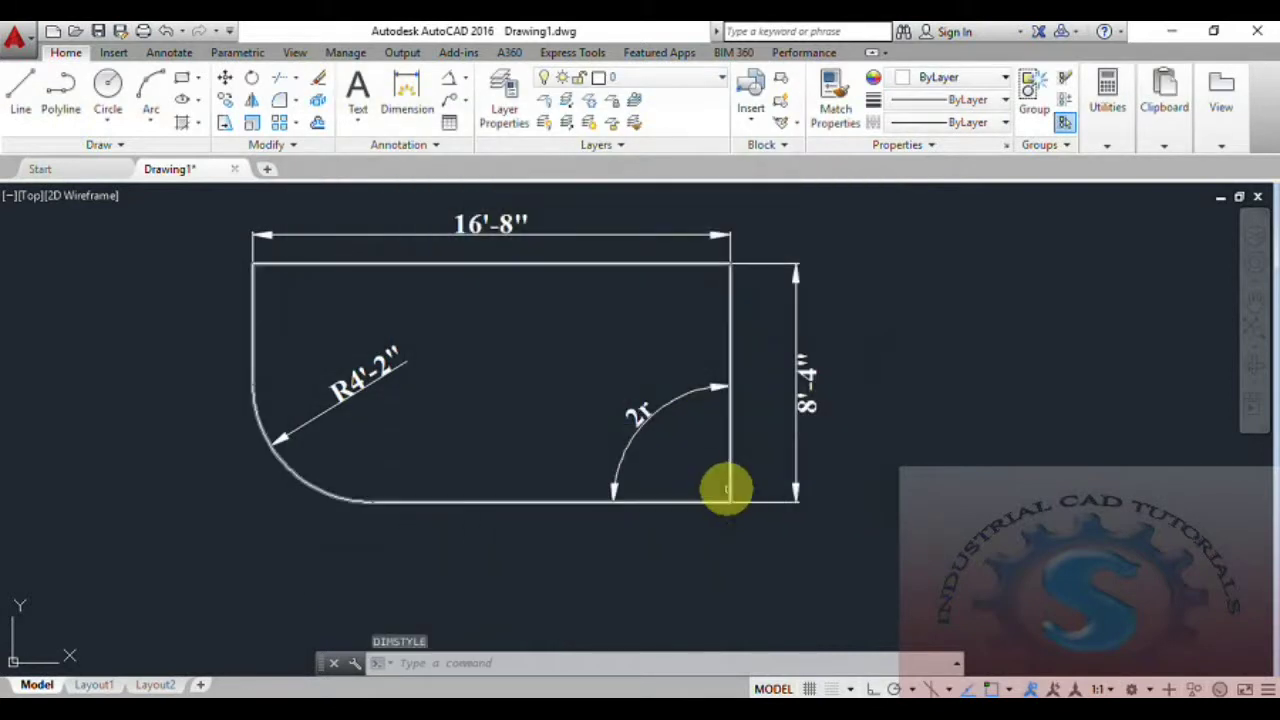
scroll(620, 455, up, 8)
scroll(643, 386, down, 6)
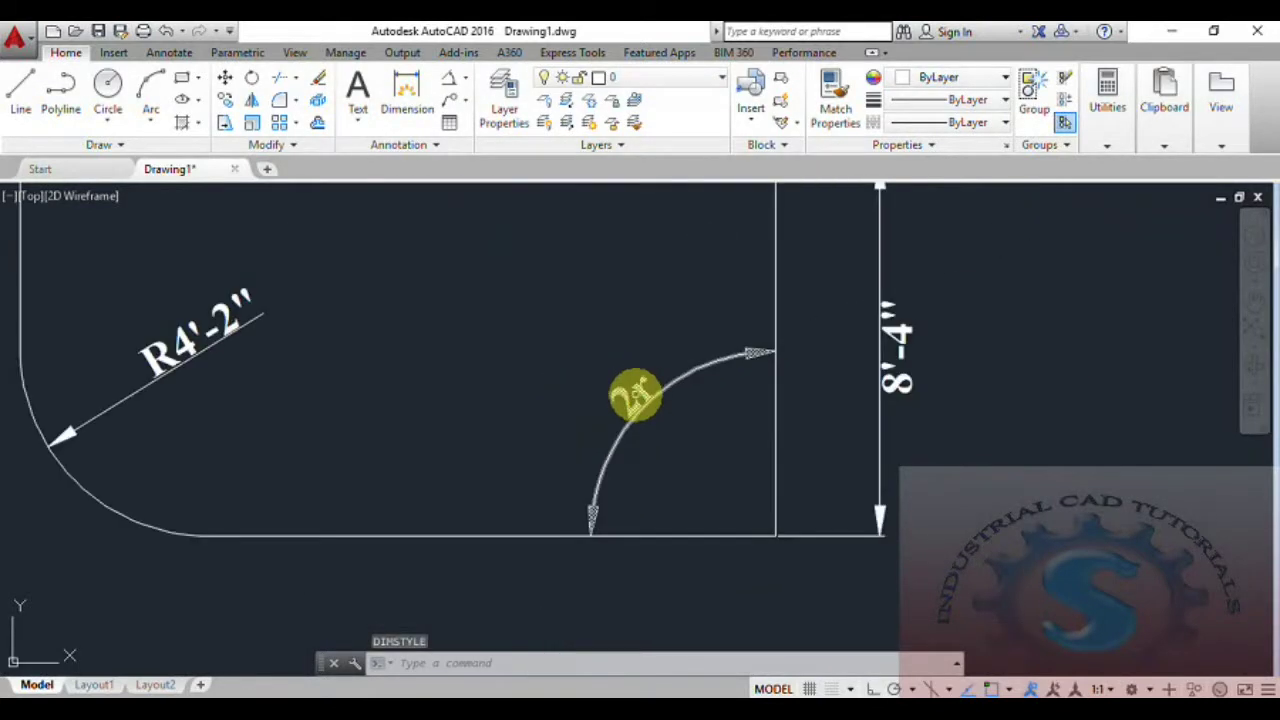
Reopen the ISO-25 dimension style for modification and set the linear unit format to Decimal
text(d)
key(Return)
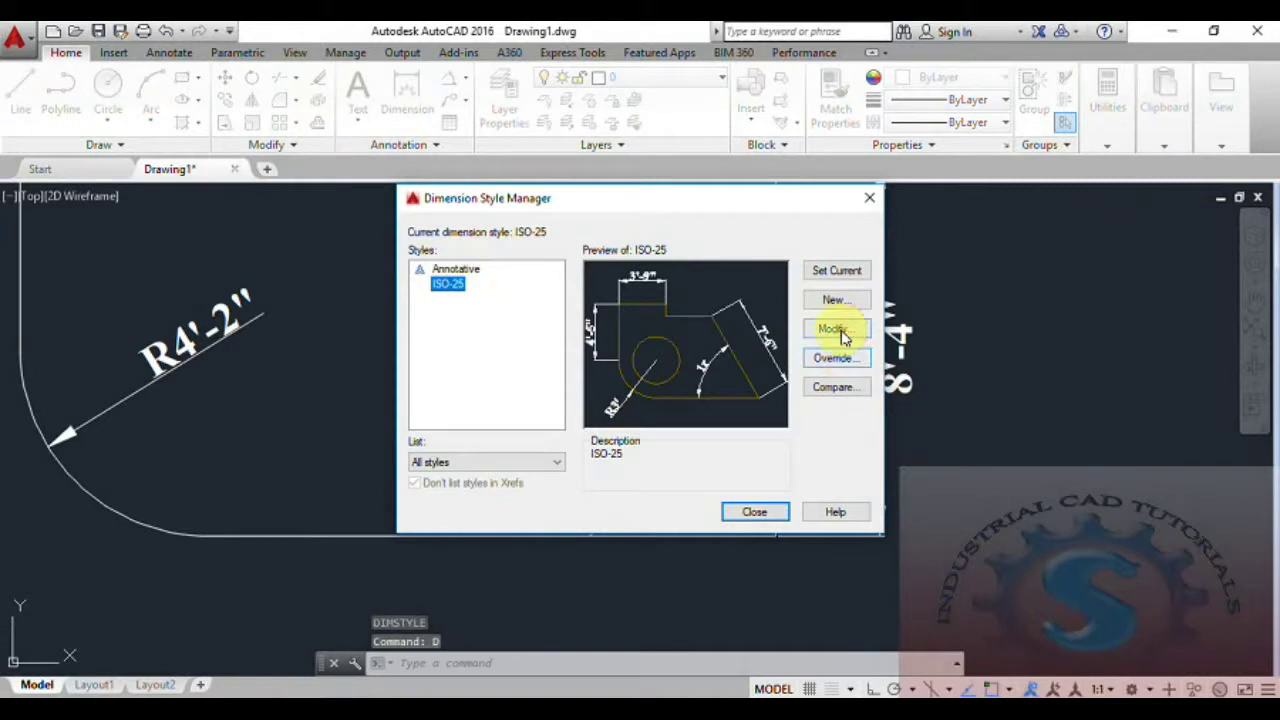
click(840, 332)
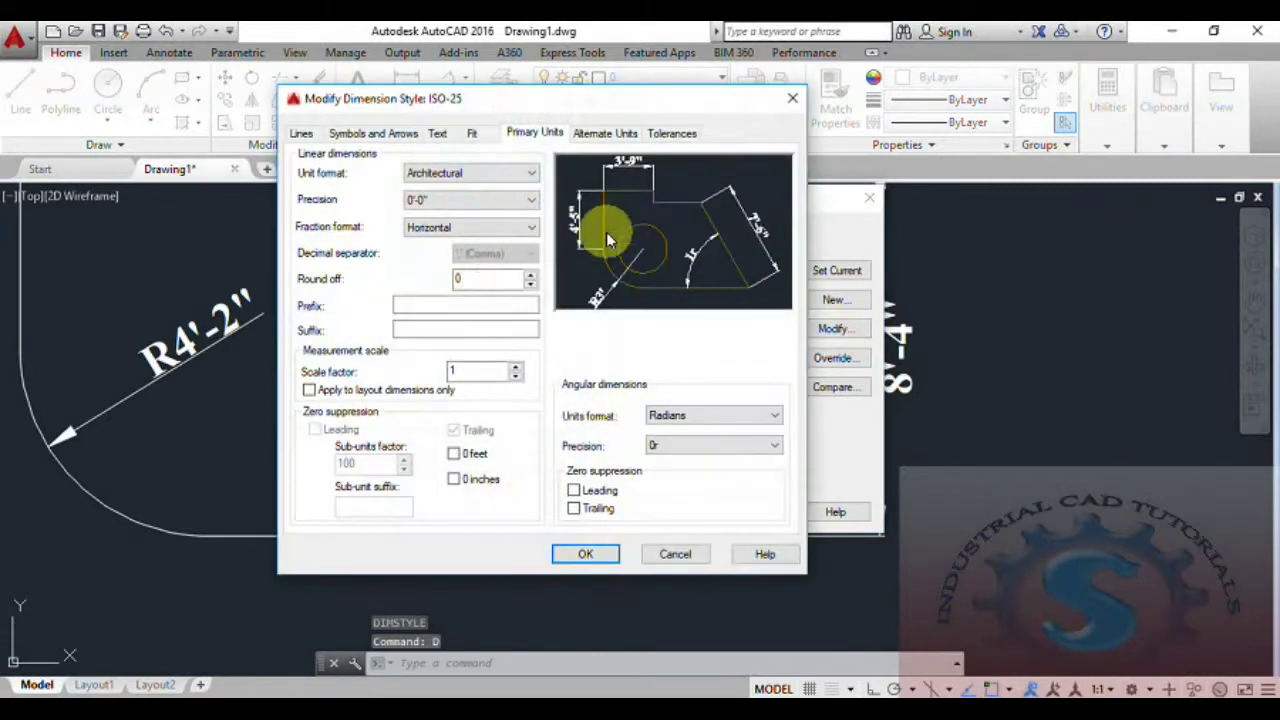
click(457, 173)
click(444, 198)
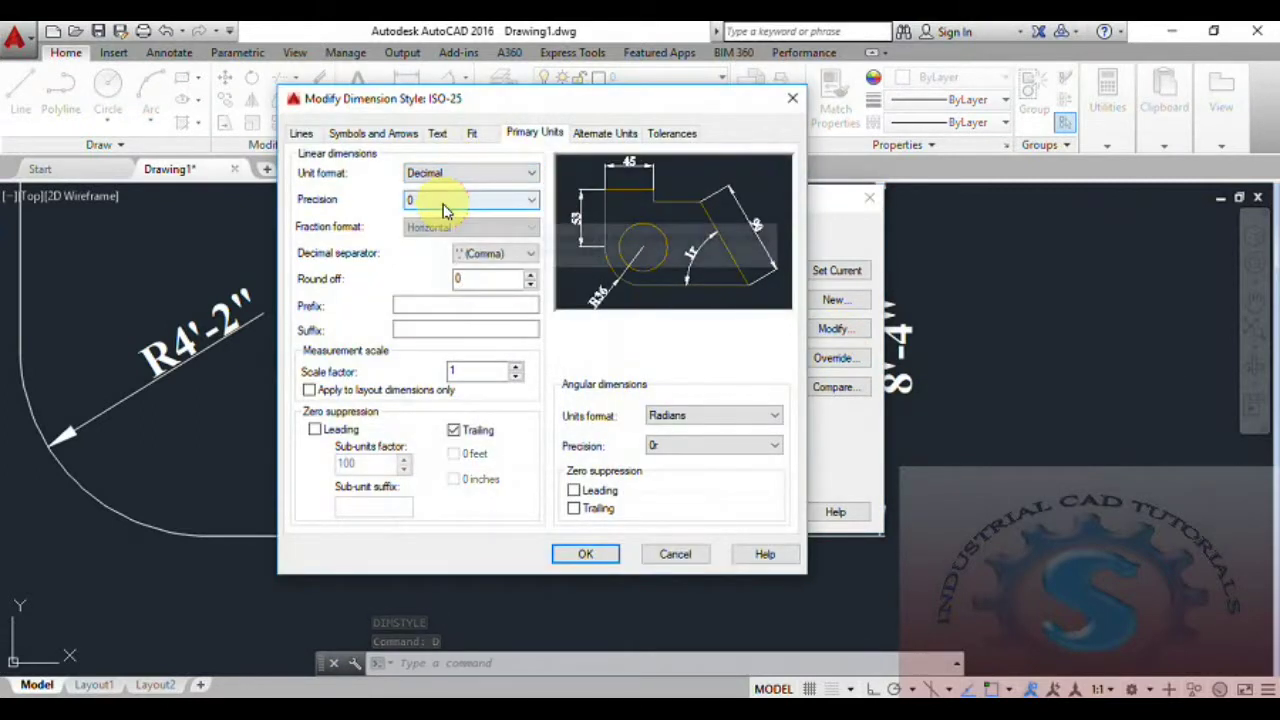
Look through the angular precision options and try the Degrees Minutes Seconds units format
click(712, 445)
click(706, 461)
click(708, 446)
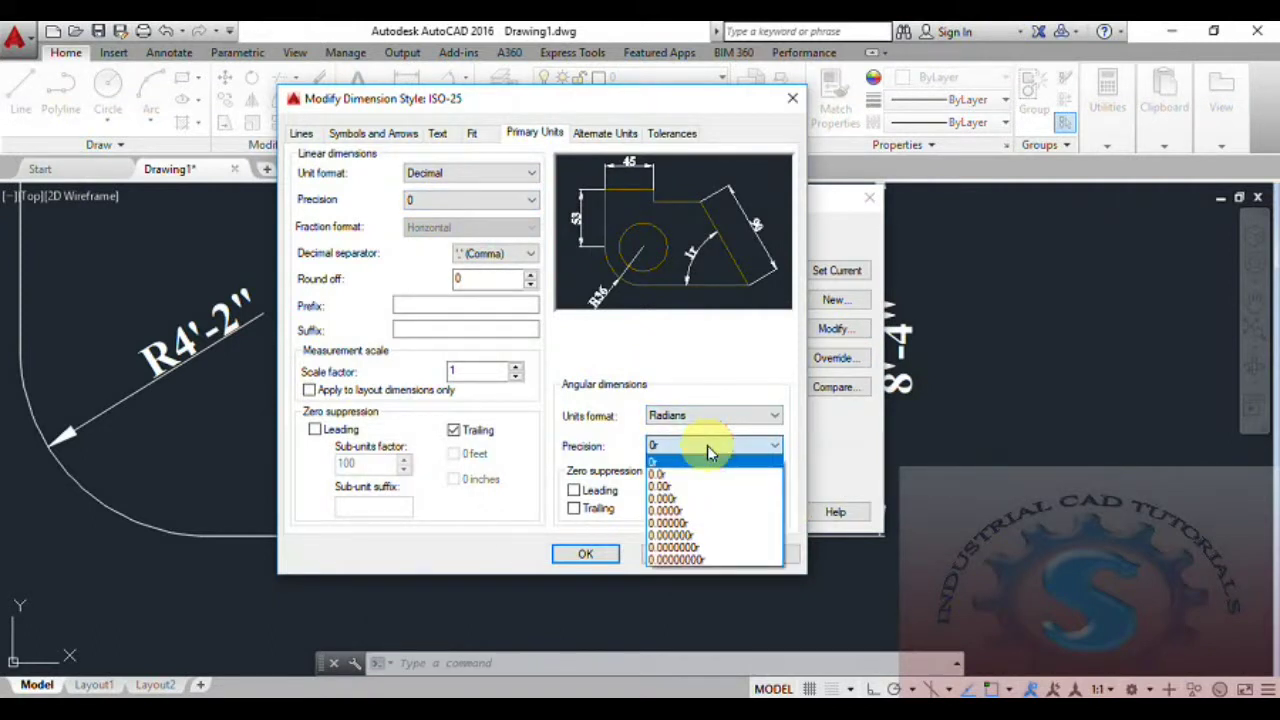
click(707, 446)
click(714, 415)
click(708, 447)
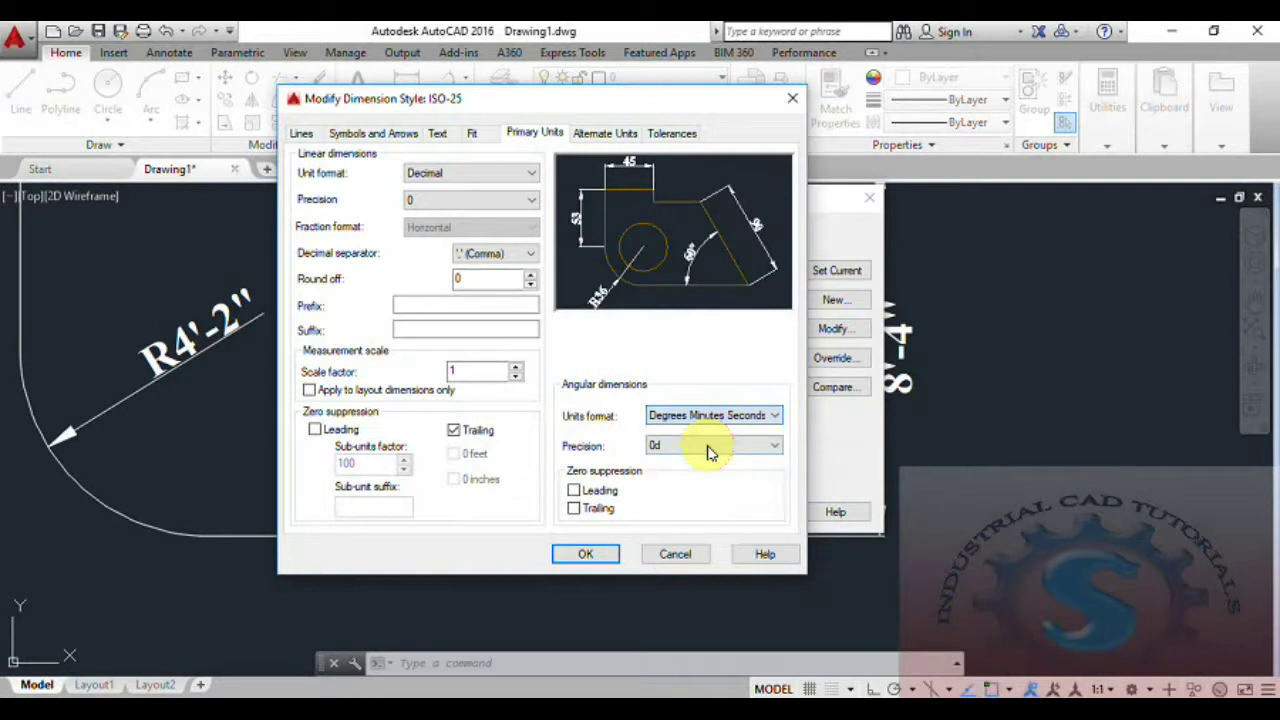
Set the angular units format to Decimal Degrees, save the ISO-25 style, and turn on the drawing grid
click(714, 415)
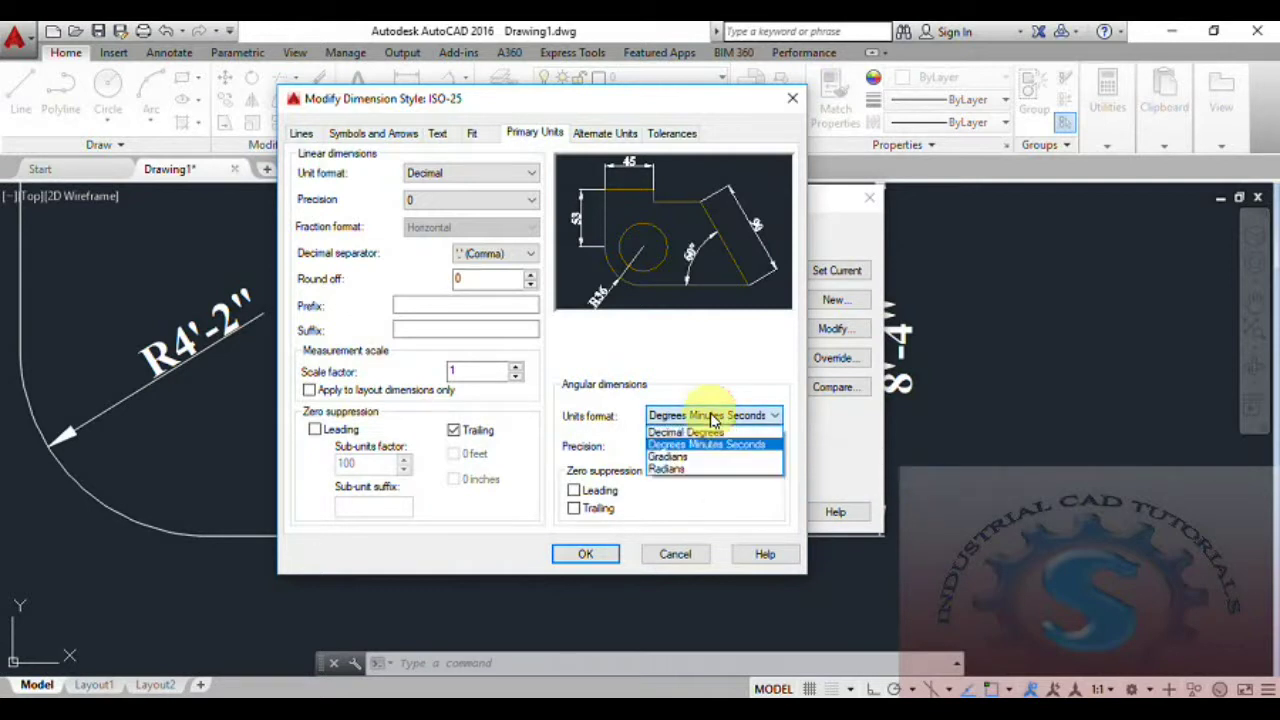
click(707, 434)
click(600, 553)
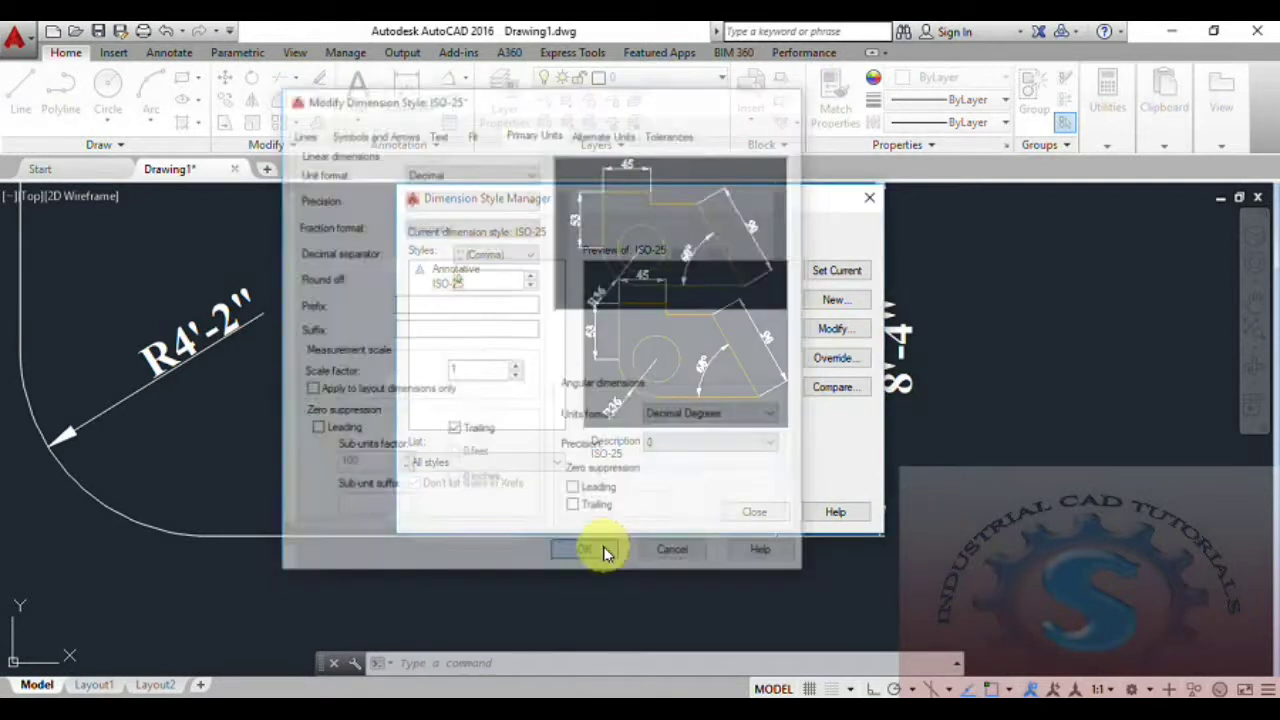
click(752, 511)
scroll(665, 458, down, 3)
scroll(654, 474, up, 3)
mouse_move(654, 497)
middle_down()
mouse_move(663, 486)
mouse_move(653, 489)
middle_up()
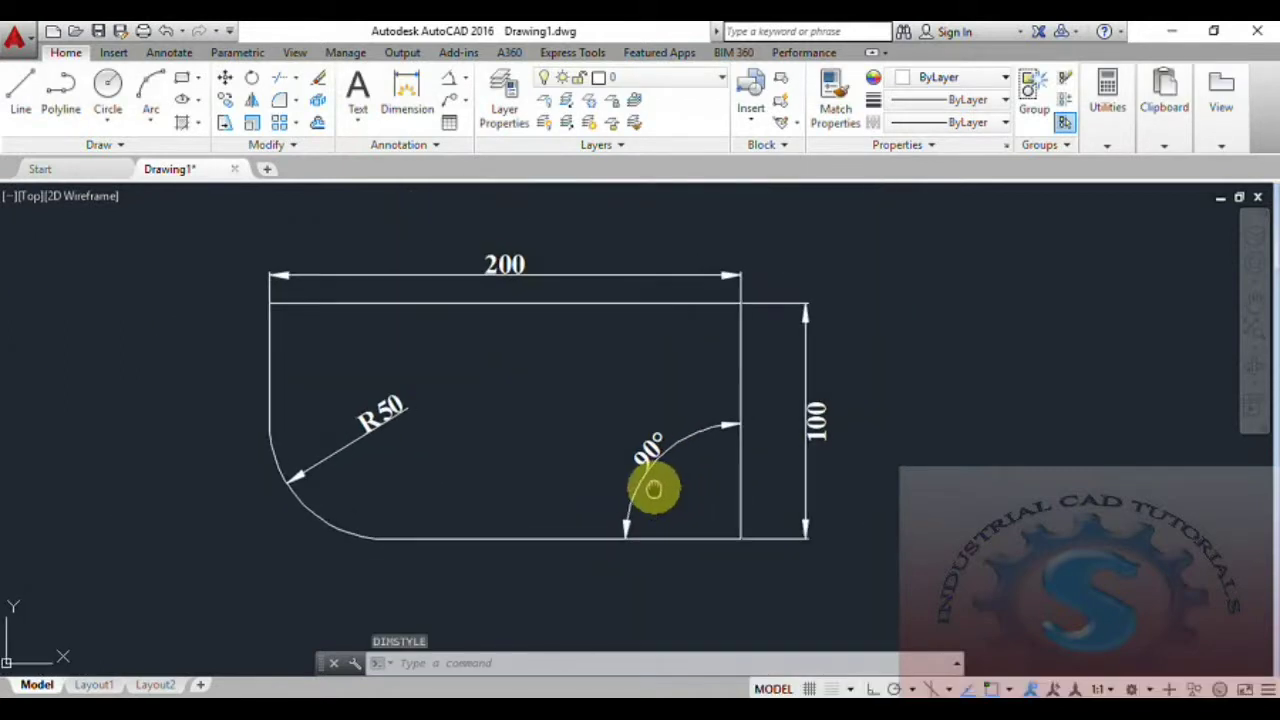
key(F7)
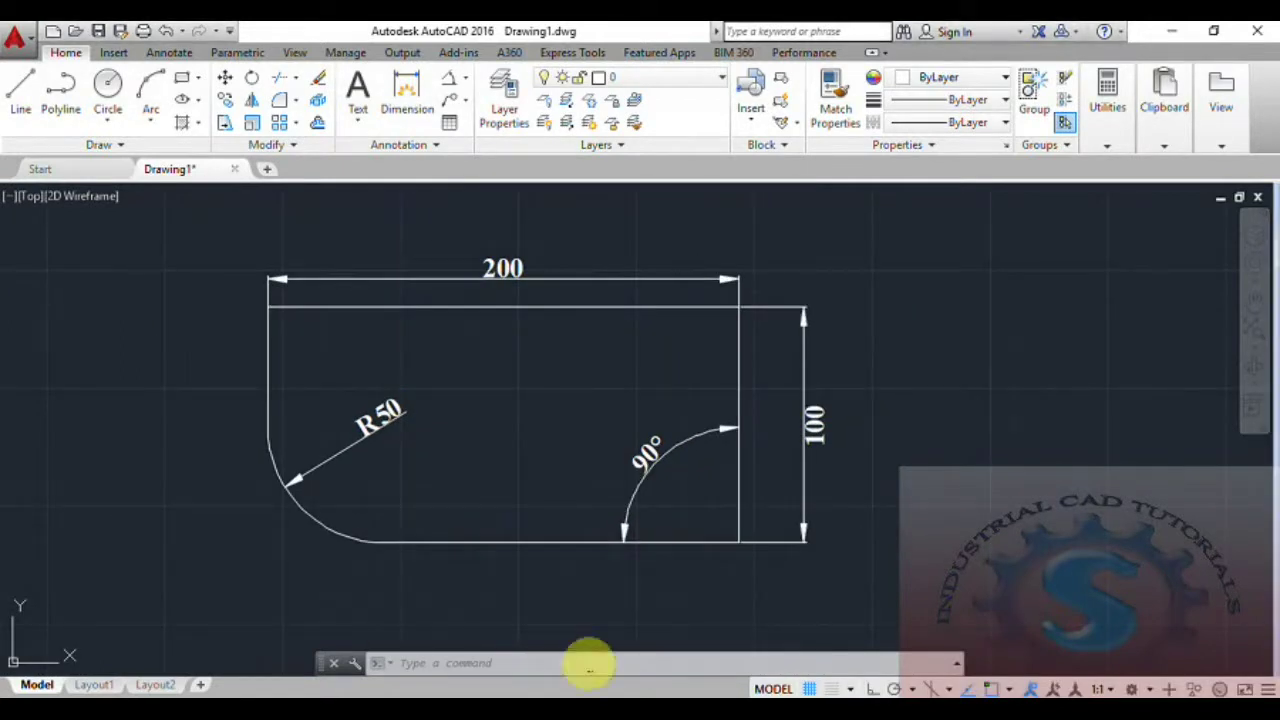
mouse_move(559, 462)
middle_down()
mouse_move(609, 457)
mouse_move(596, 465)
middle_up()
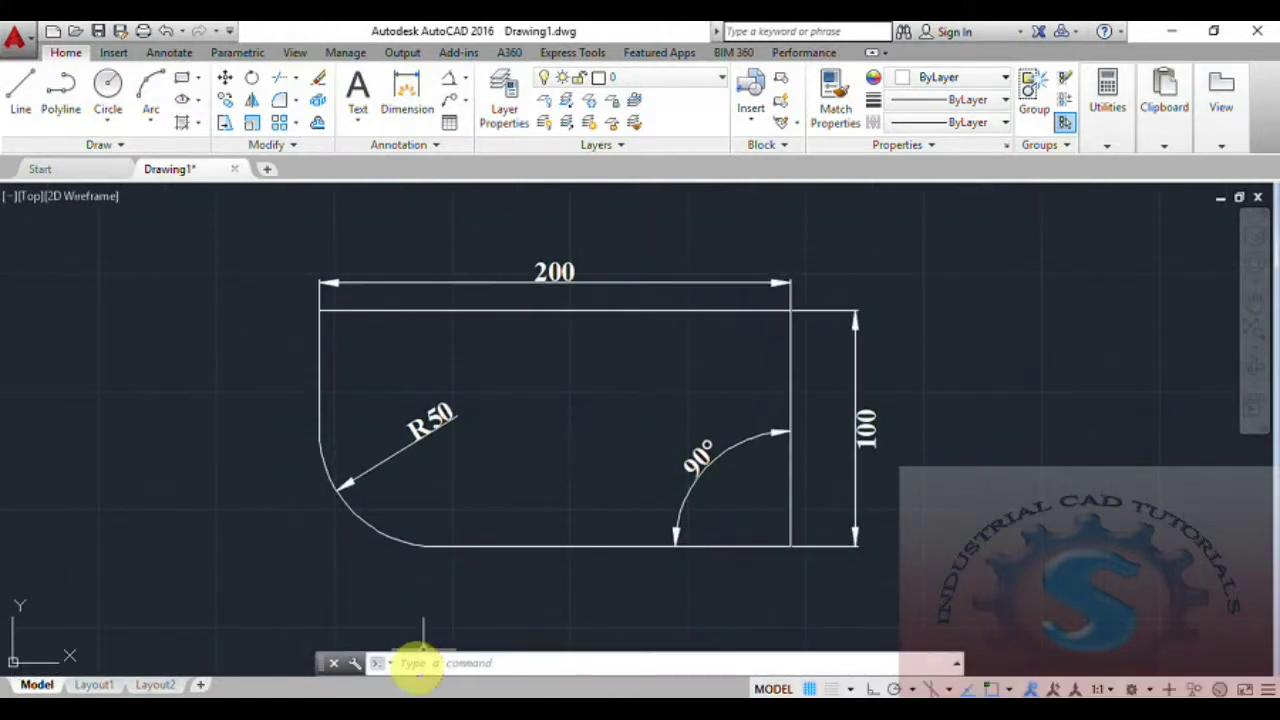
Reopen the ISO-25 dimension style for modification and enable the display of alternate units
text(D)
key(Return)
click(836, 336)
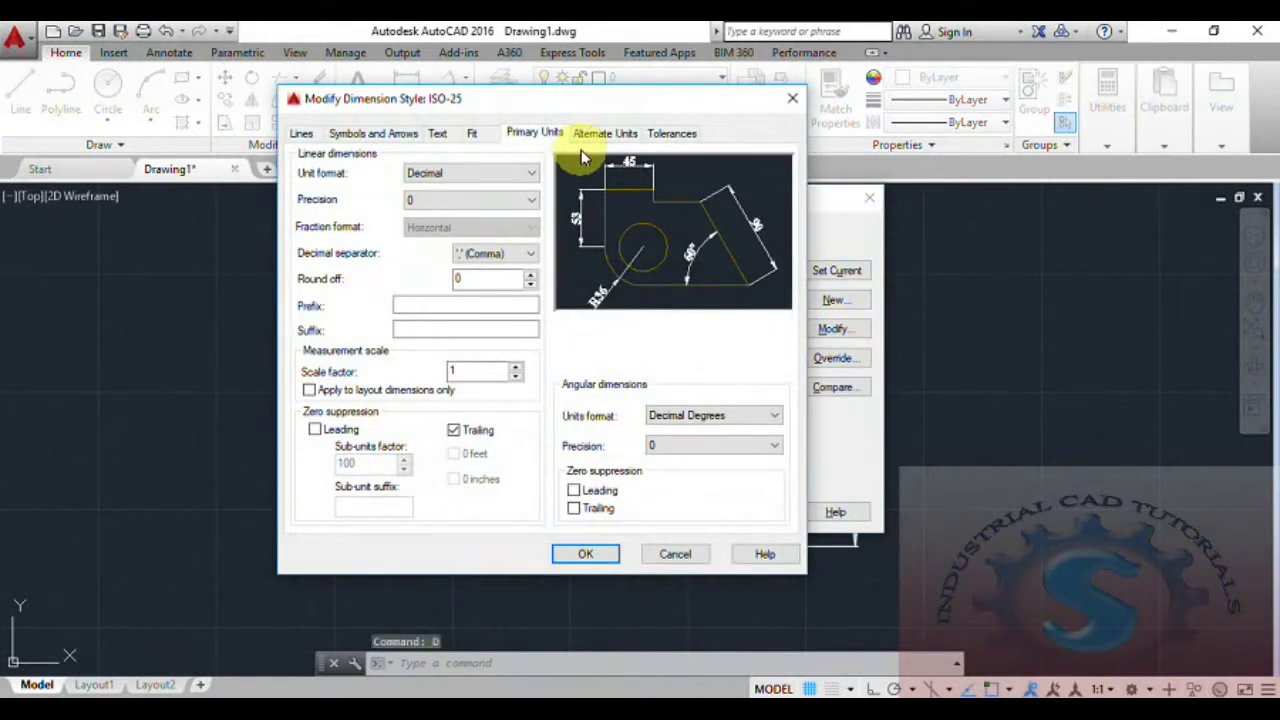
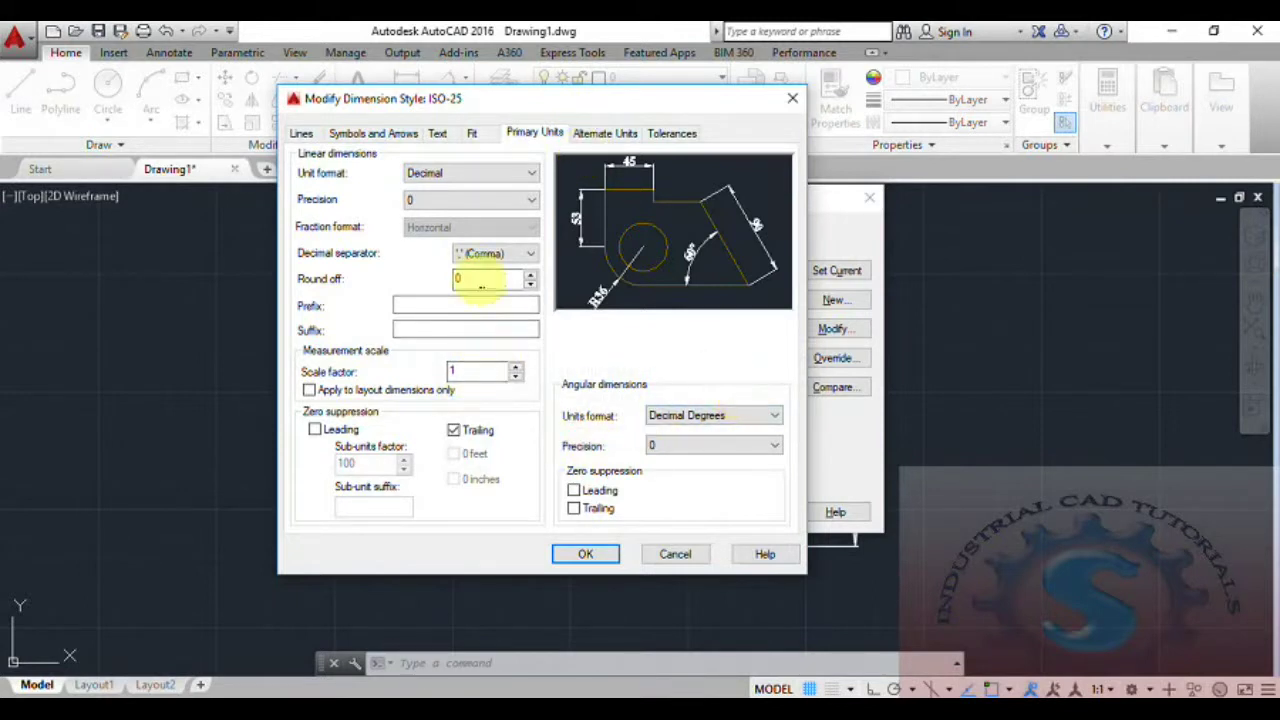
click(592, 135)
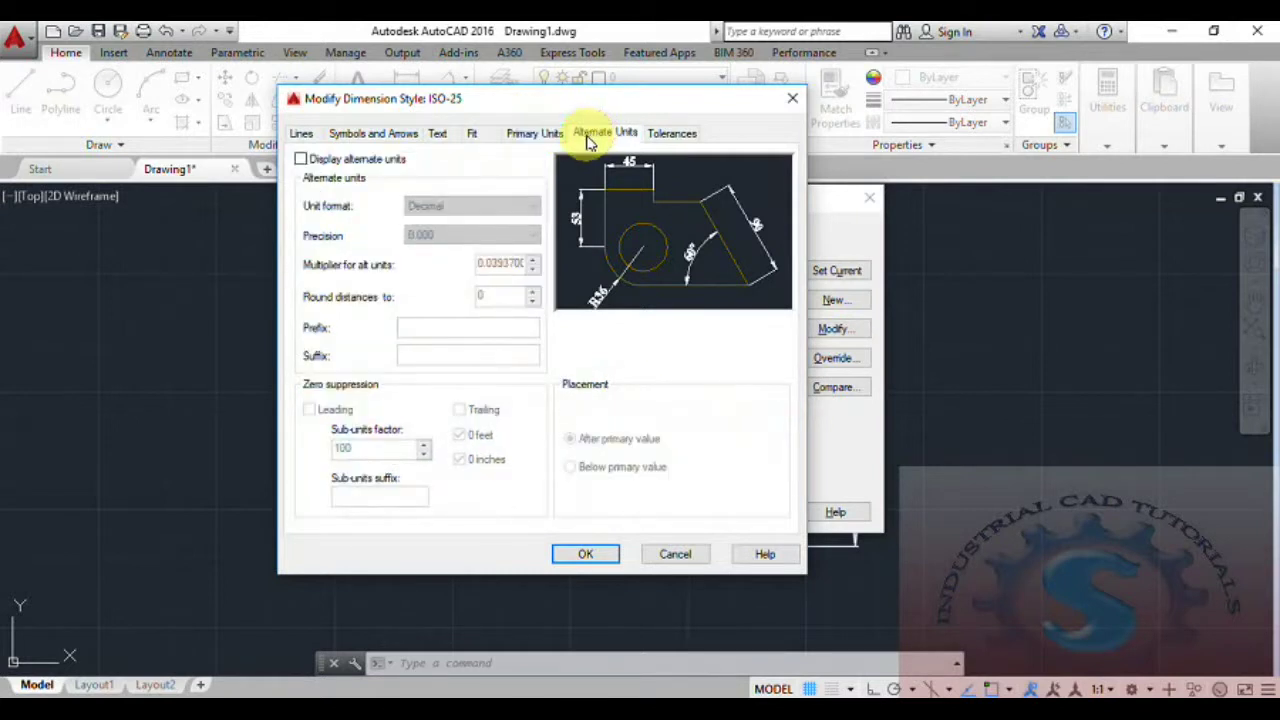
click(300, 160)
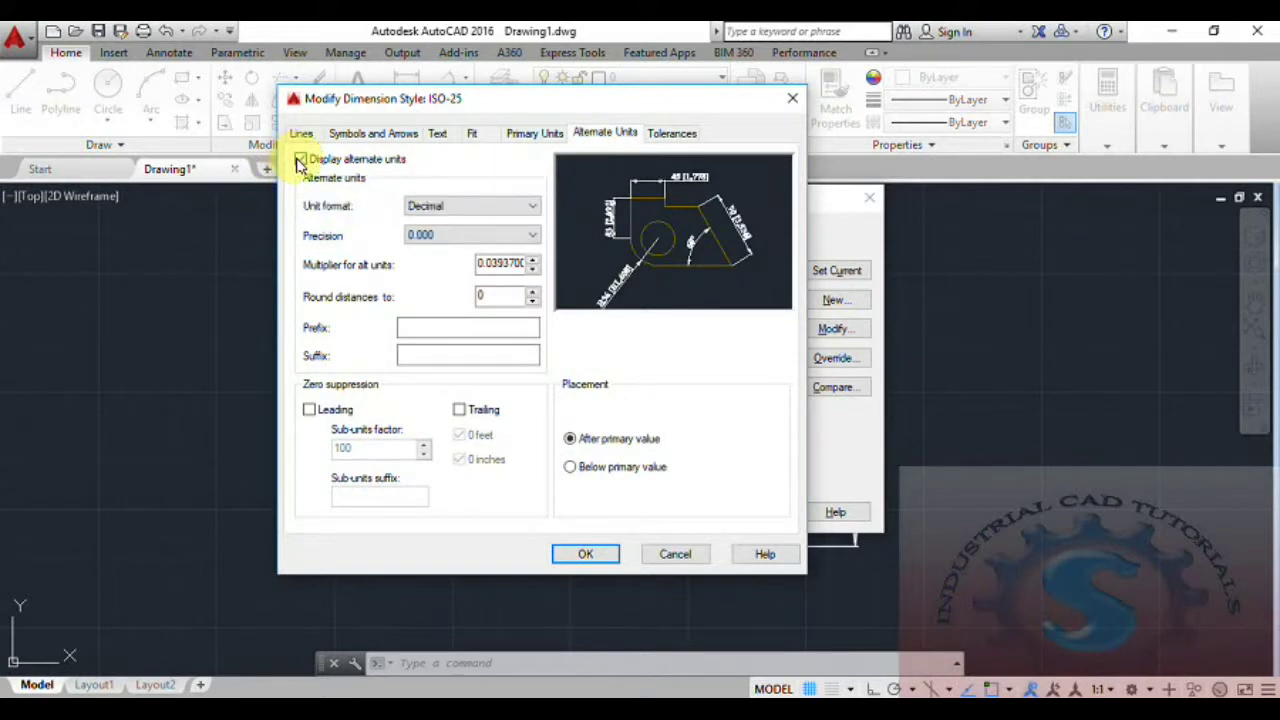
click(300, 160)
click(302, 161)
click(302, 161)
click(302, 161)
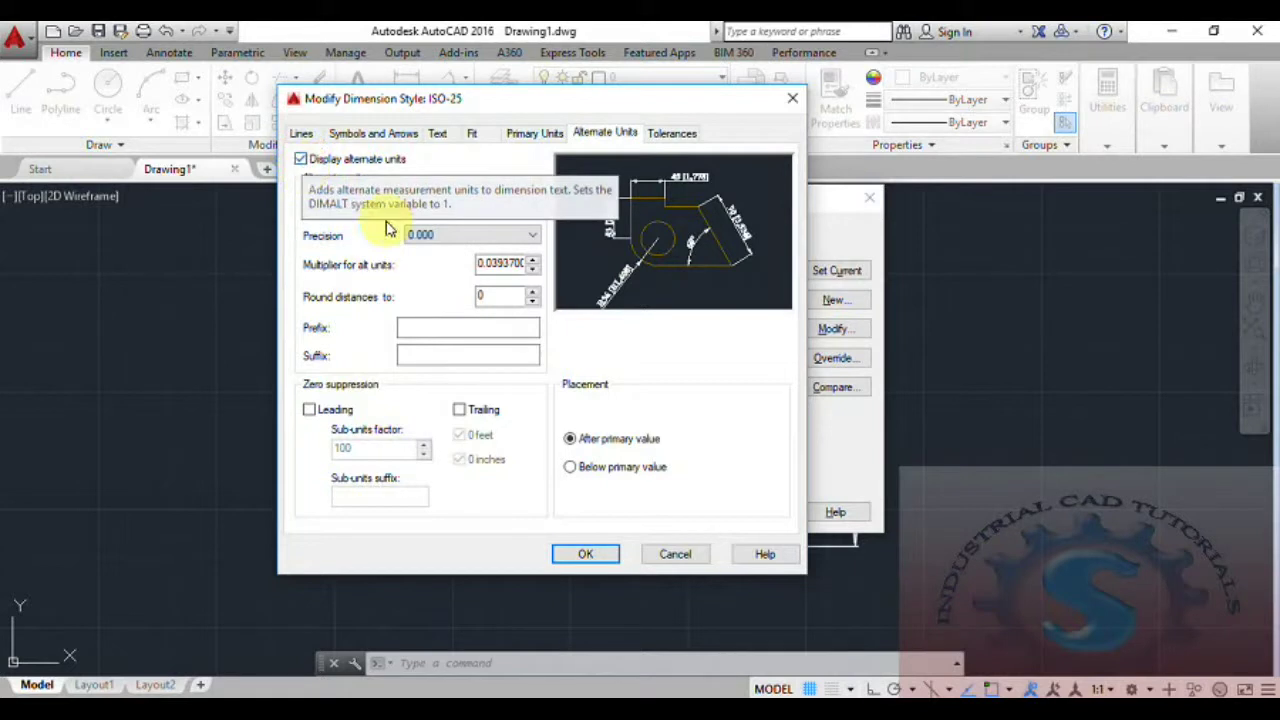
Look through the precision and unit format options offered for alternate units
click(529, 240)
click(529, 240)
click(514, 219)
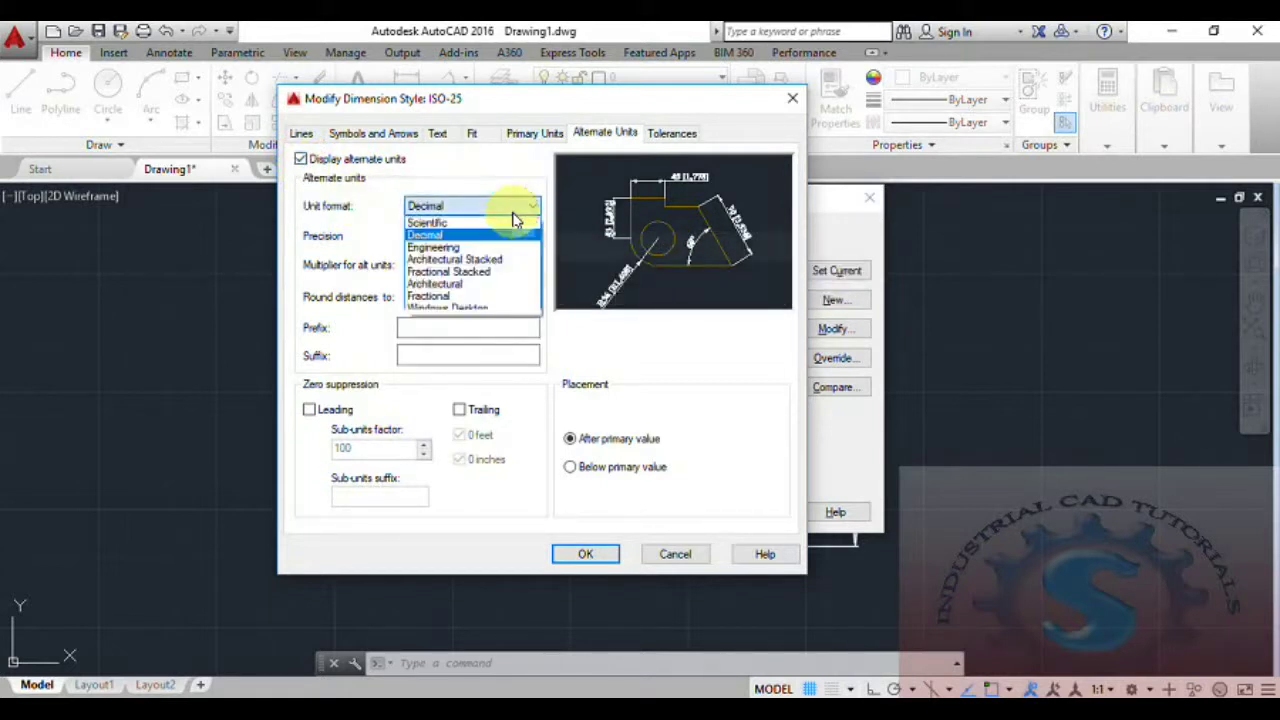
click(513, 213)
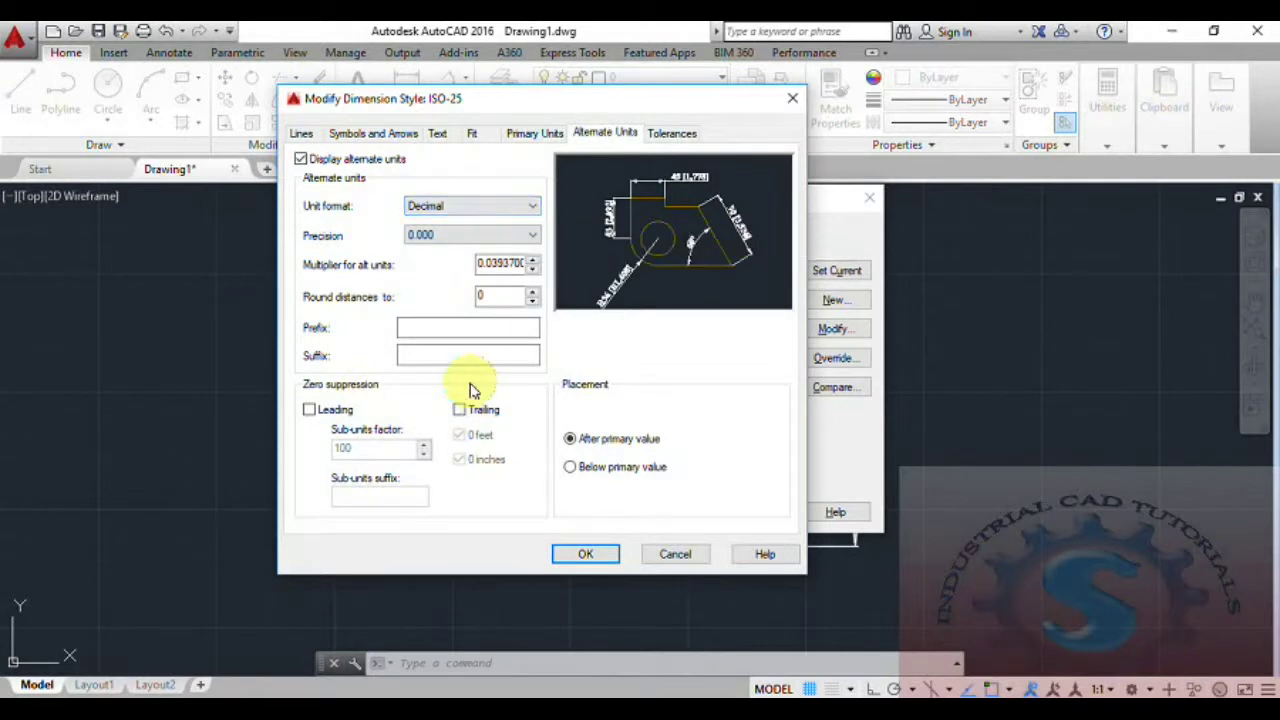
Preview alternate units below the primary value, return placement to After primary value, and apply the style to the drawing
click(570, 468)
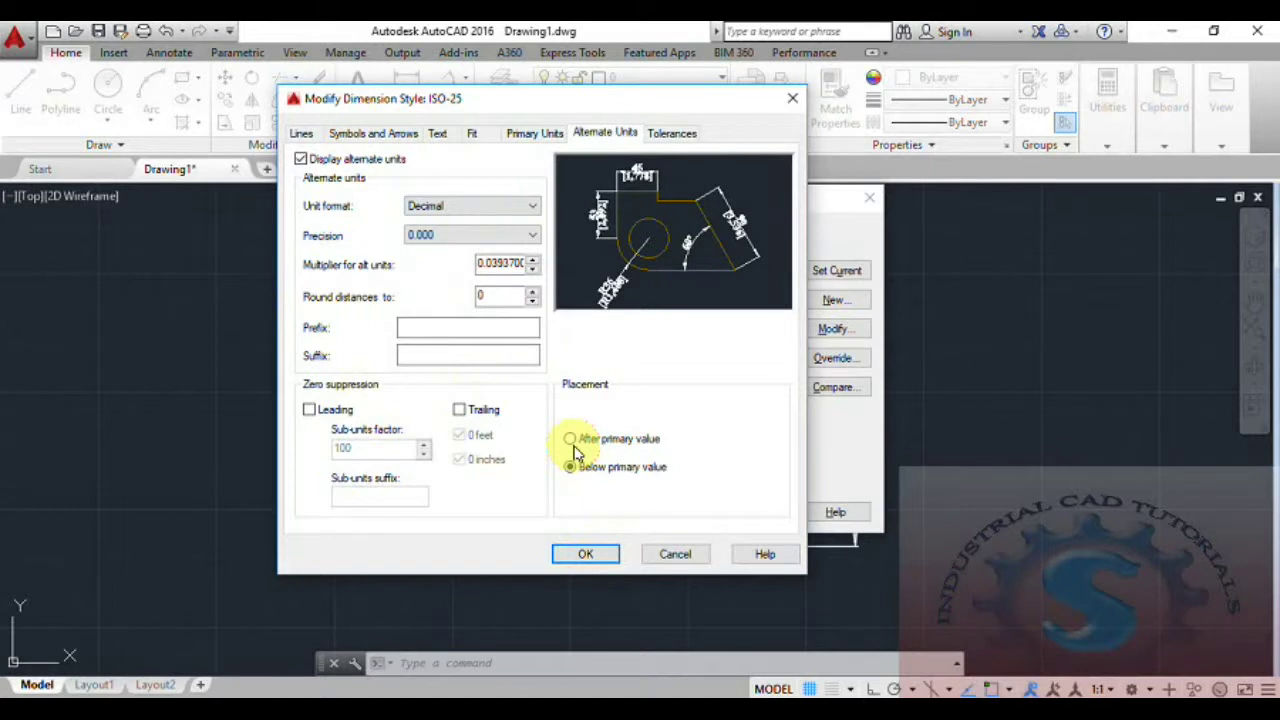
click(570, 440)
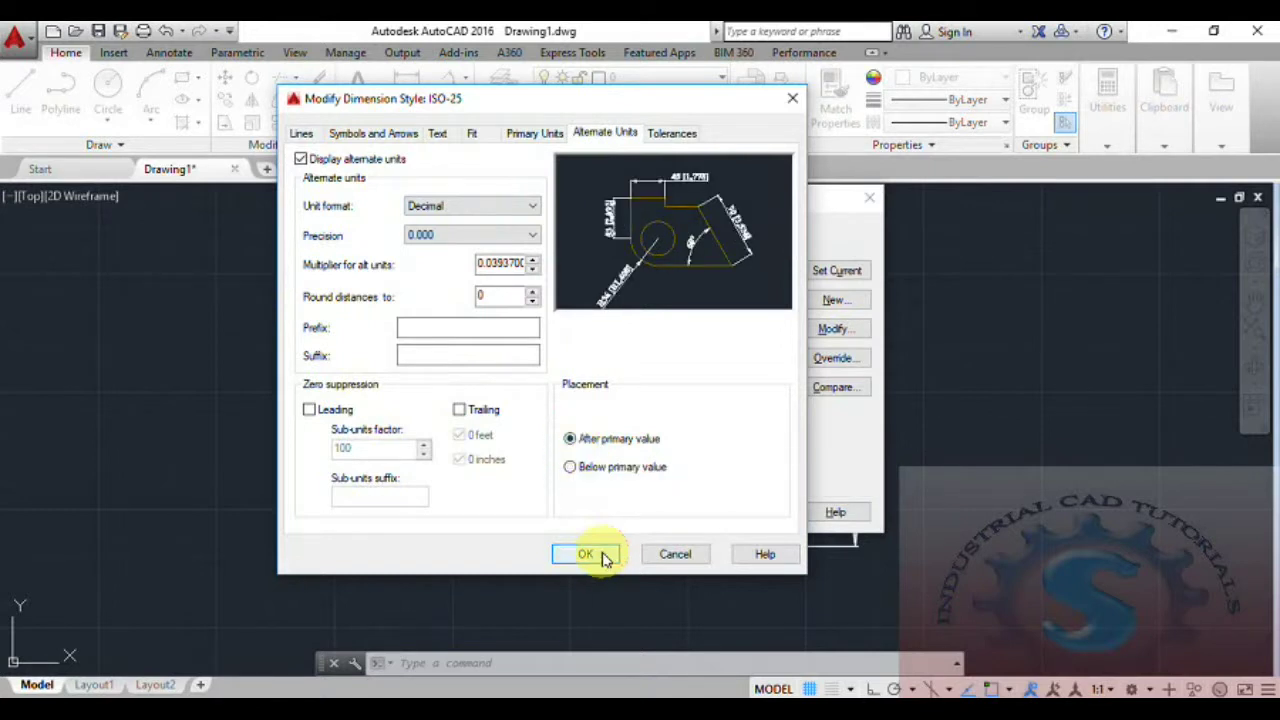
click(596, 554)
click(753, 515)
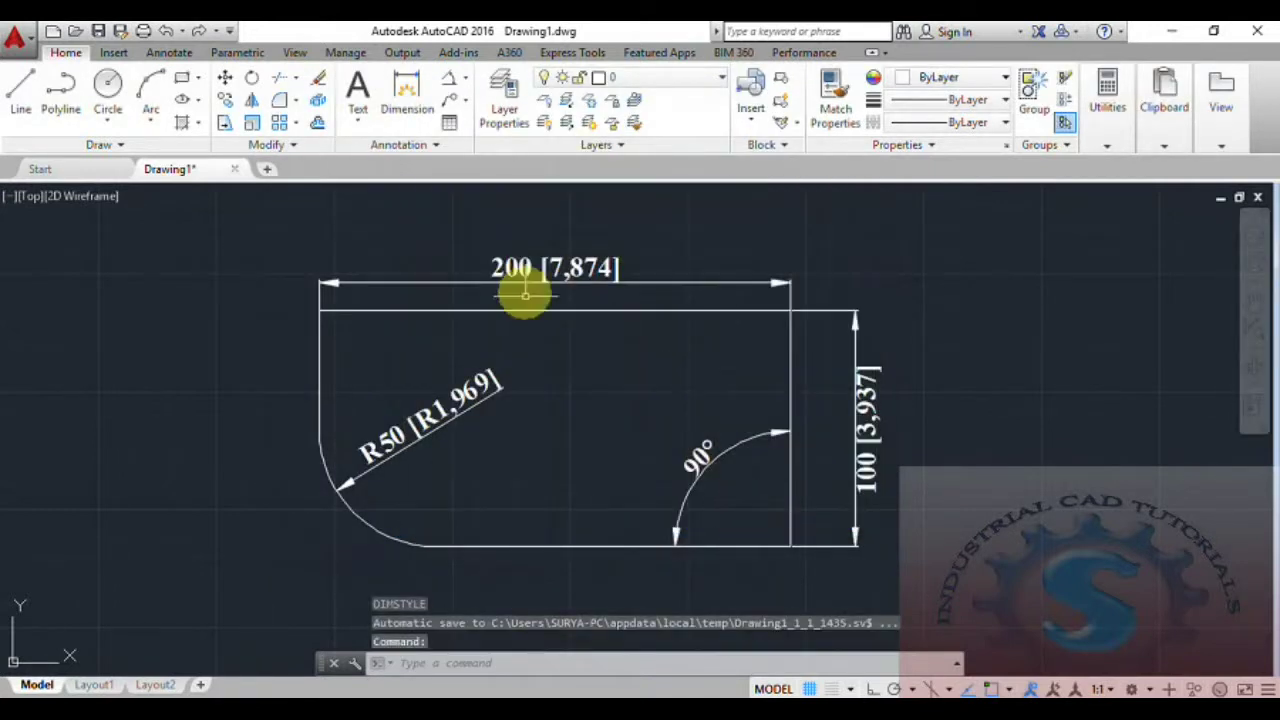
scroll(540, 282, up, 4)
scroll(540, 282, down, 3)
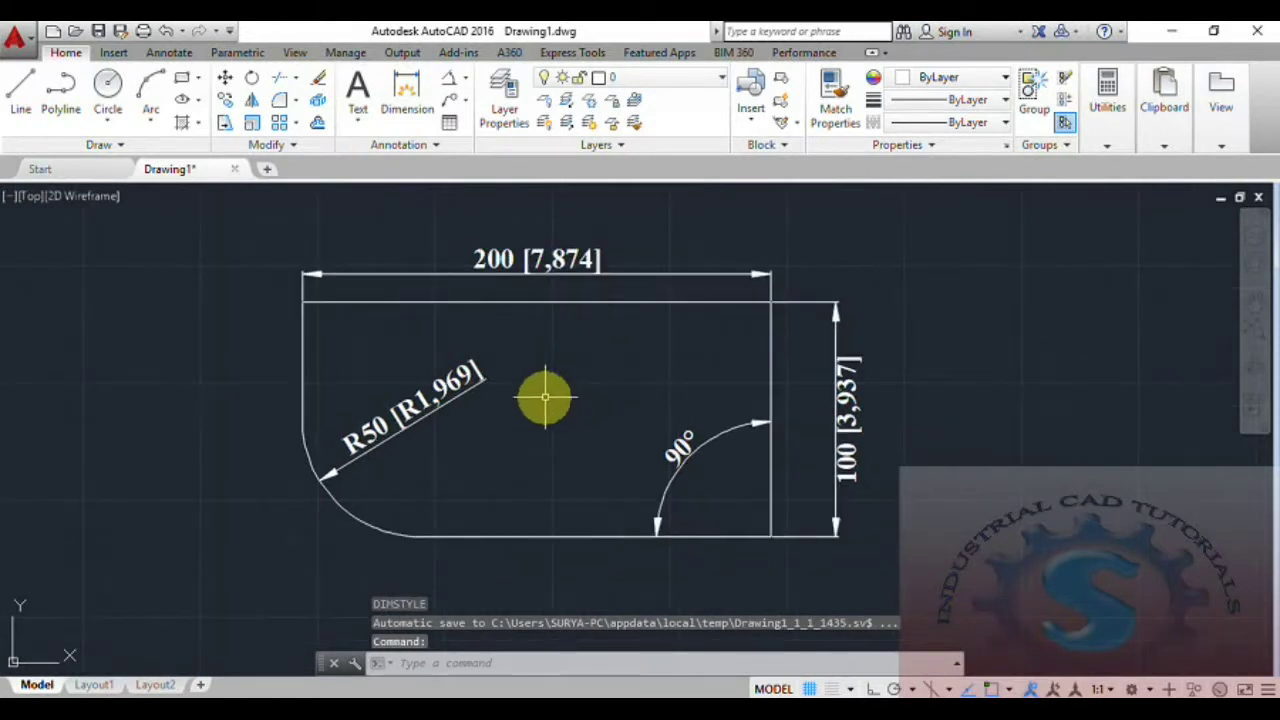
Change the ISO-25 style's alternate units placement to Below primary value and check the updated dimensions
text(d)
key(Return)
click(817, 334)
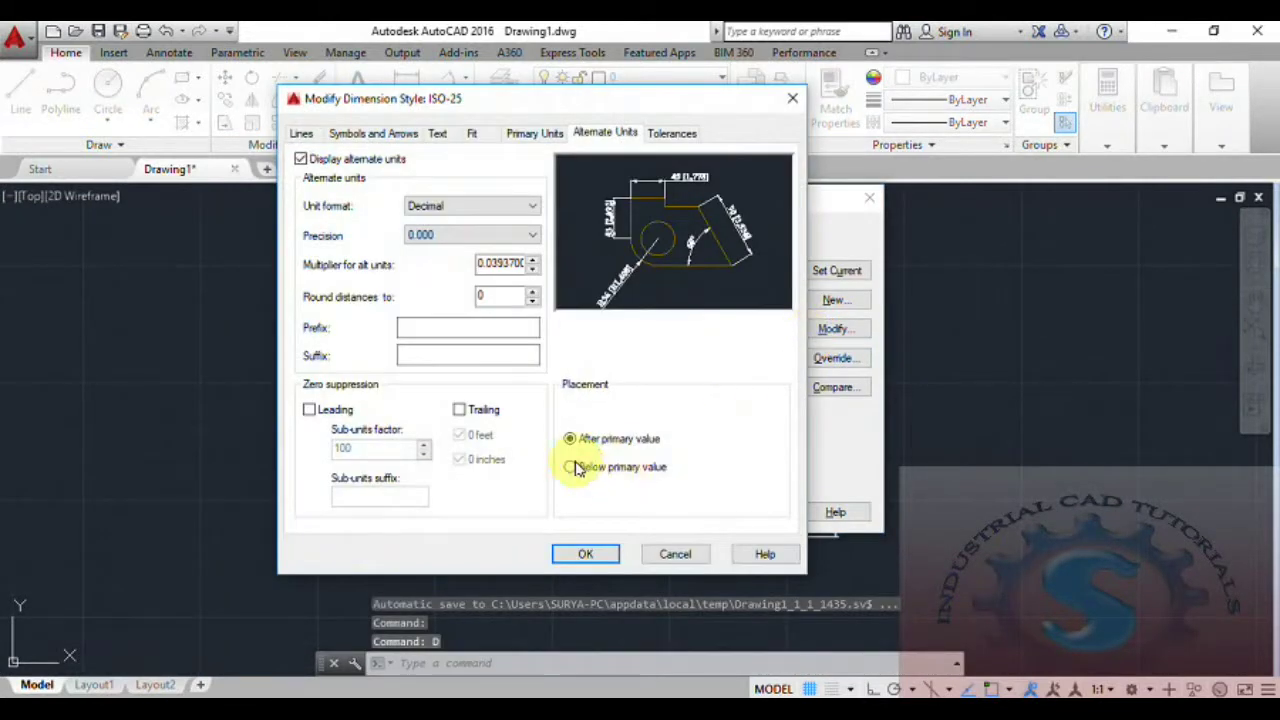
click(571, 467)
click(586, 558)
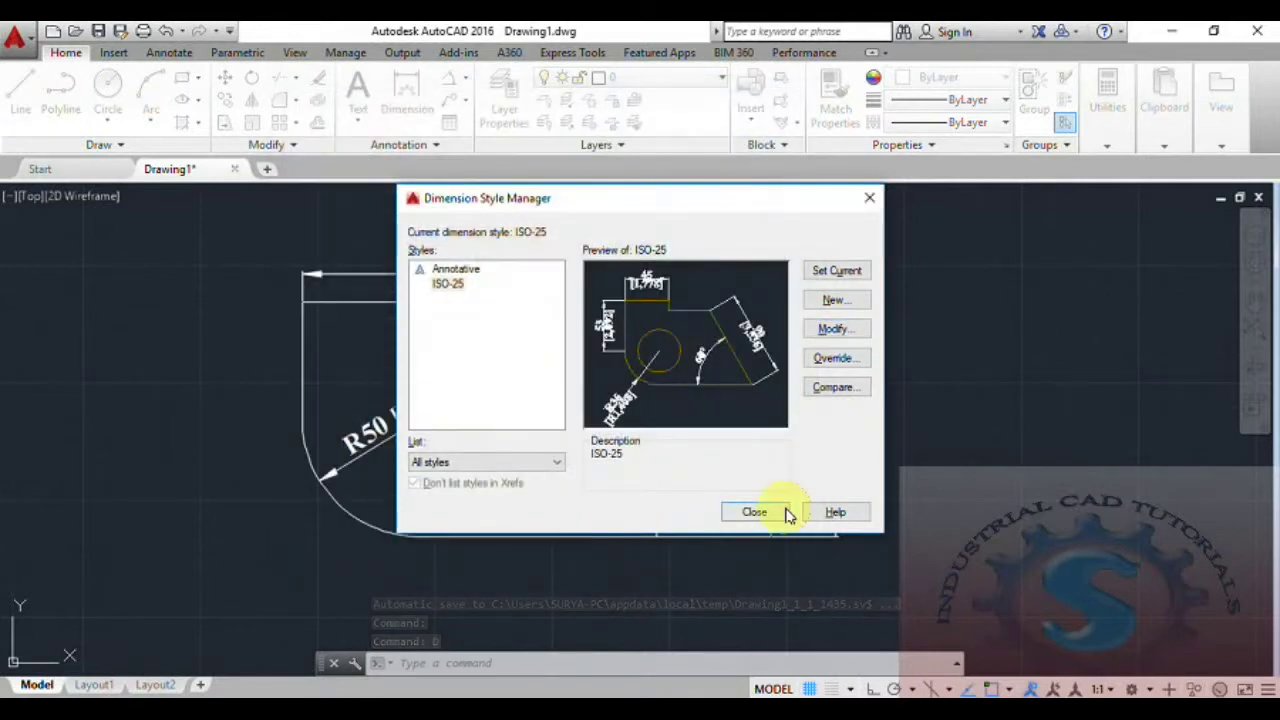
click(755, 512)
scroll(434, 457, up, 3)
scroll(449, 443, down, 3)
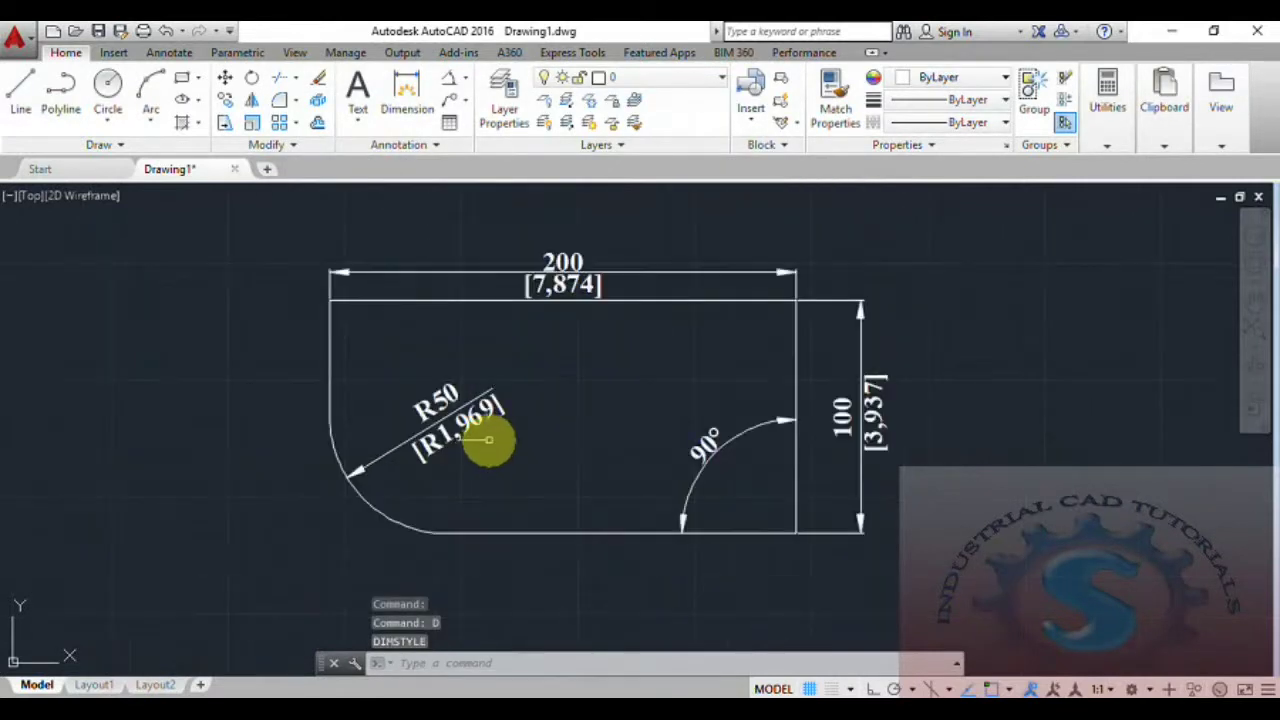
Reopen the ISO-25 dimension style for modification and preview the Symmetrical tolerance method
mouse_move(751, 494)
middle_down()
mouse_move(723, 503)
mouse_move(710, 447)
middle_up()
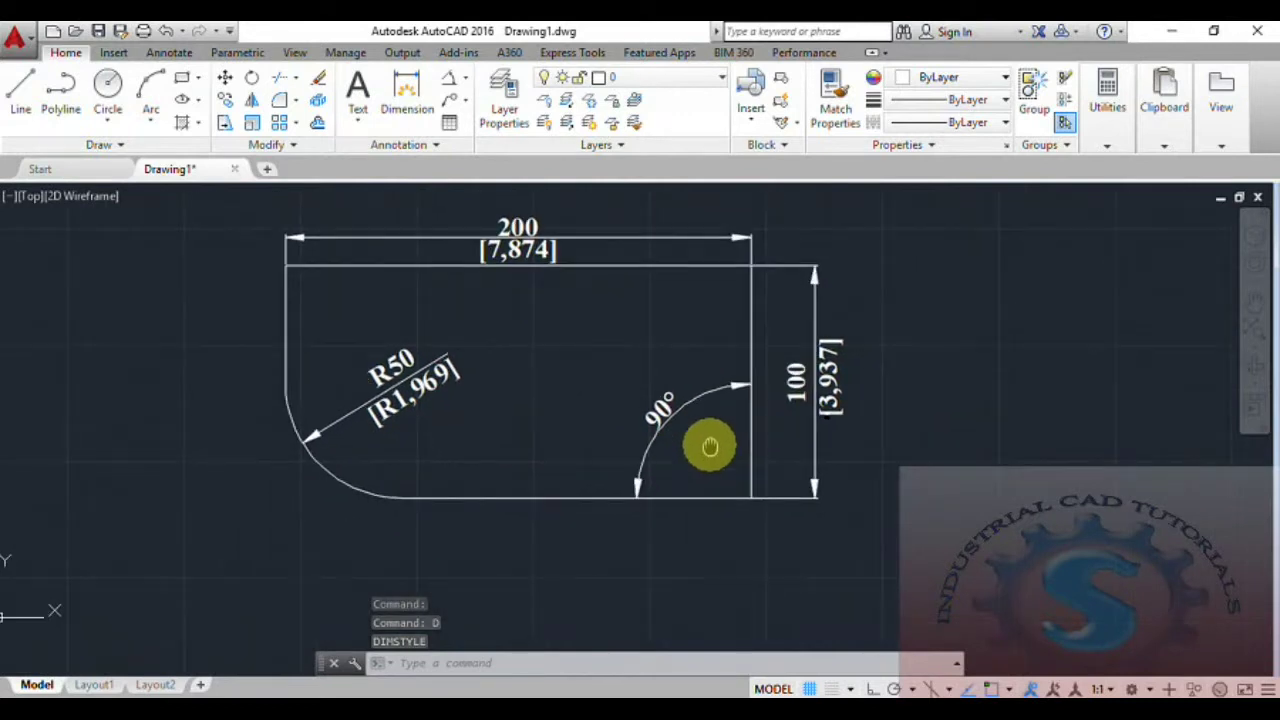
text(d)
key(Return)
click(836, 329)
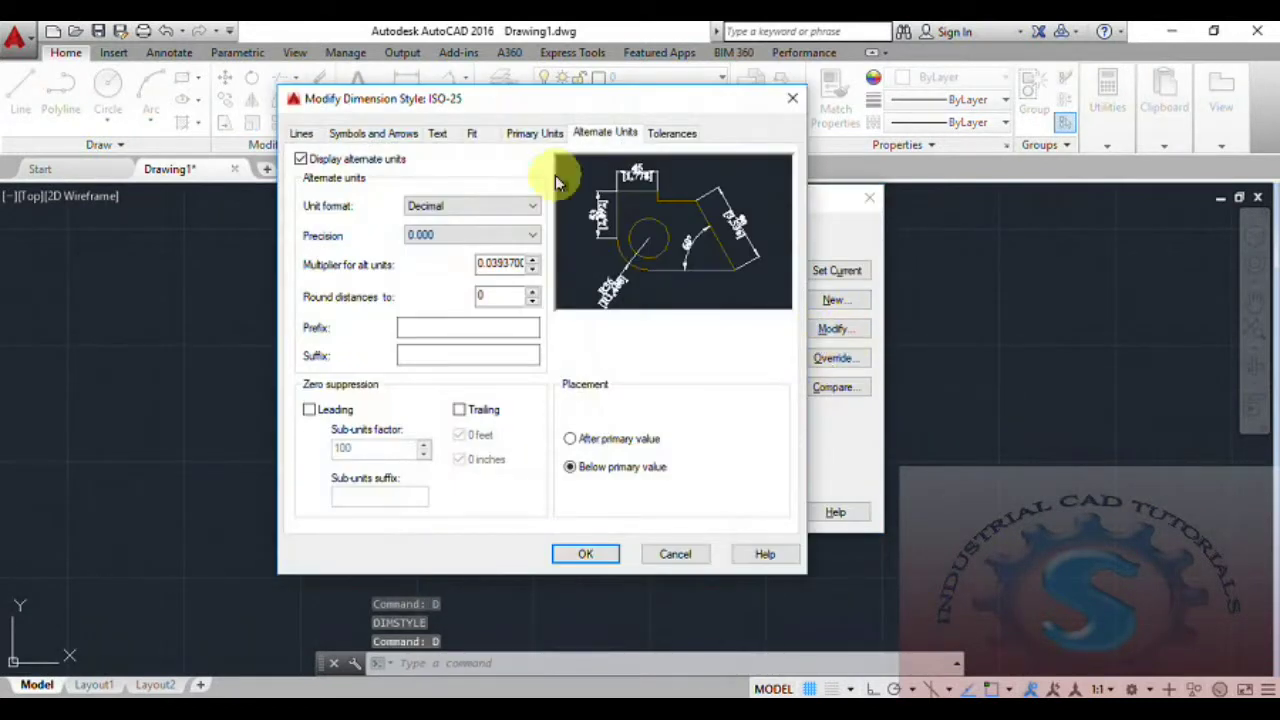
click(671, 136)
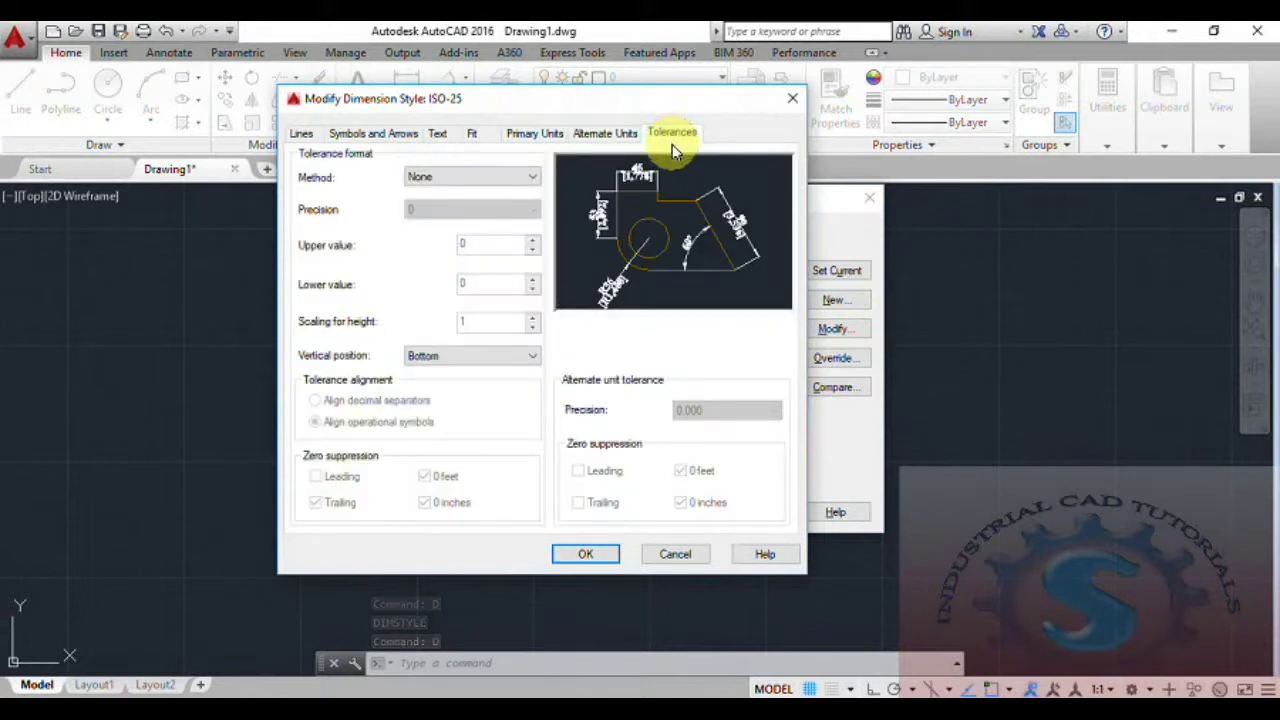
click(470, 177)
click(470, 206)
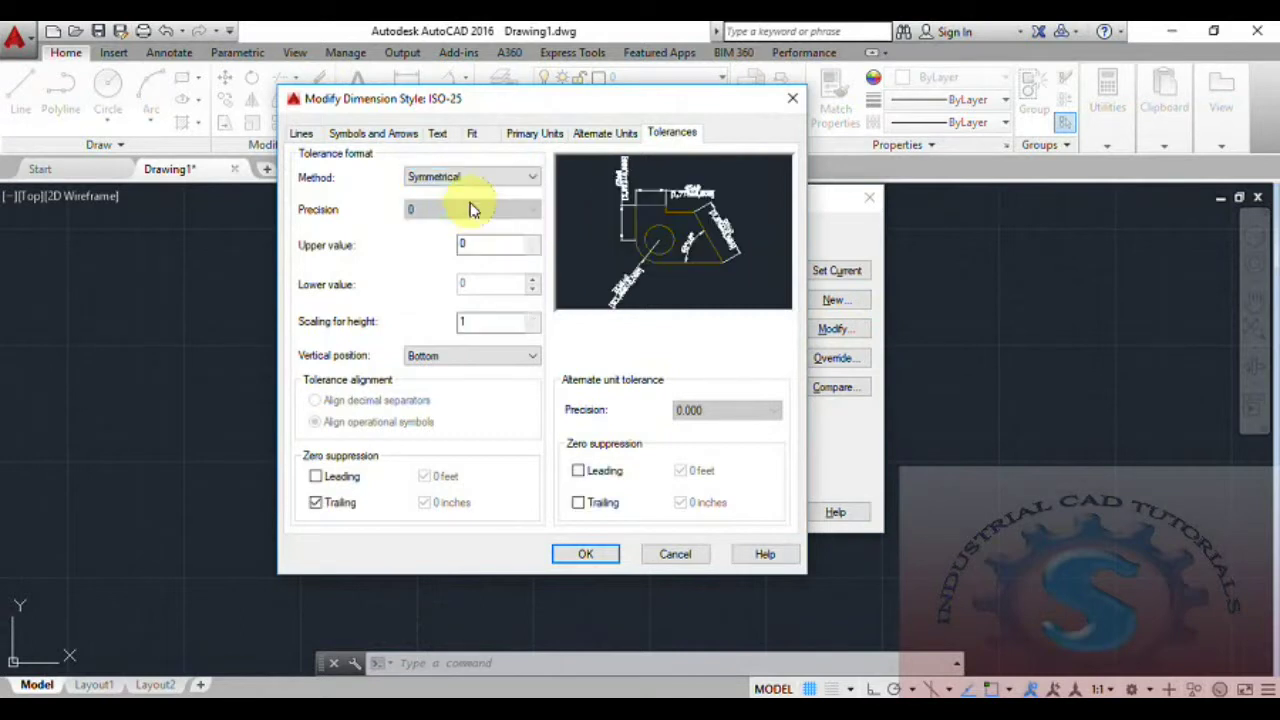
Set the ISO-25 style's tolerance method to Deviation, apply it and inspect the dimensions in the drawing
click(485, 178)
click(463, 220)
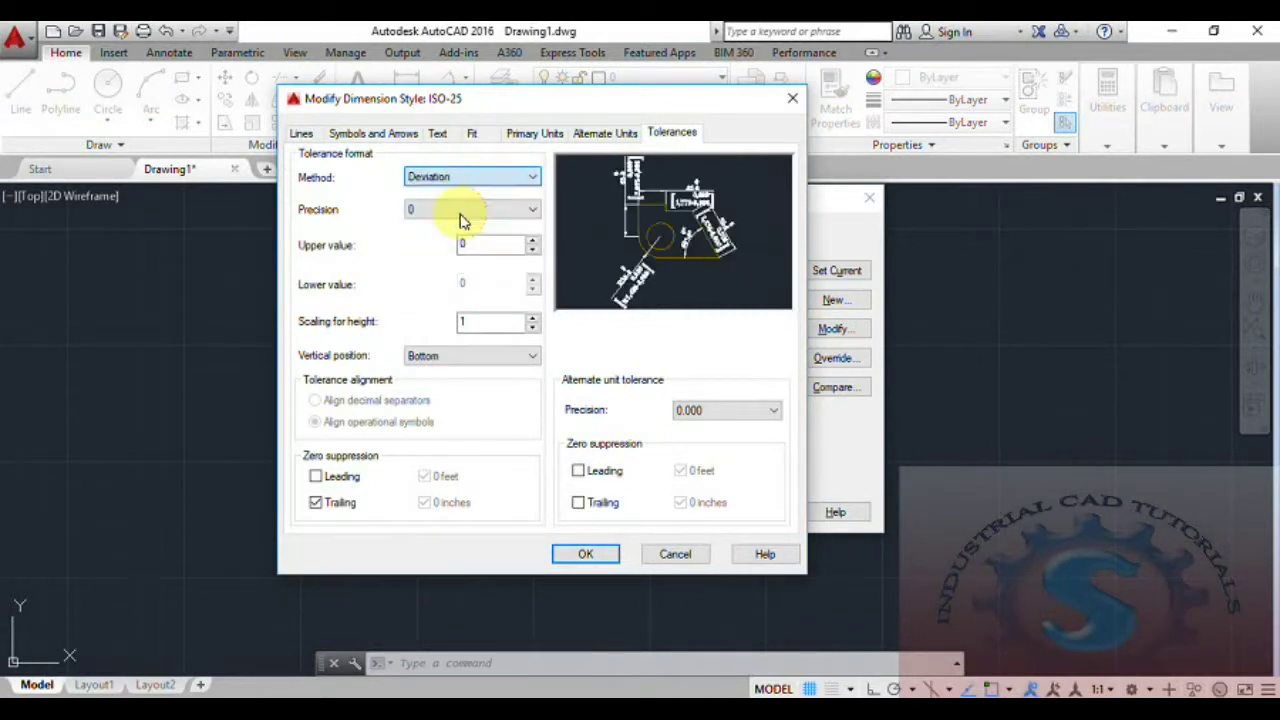
click(585, 554)
click(751, 511)
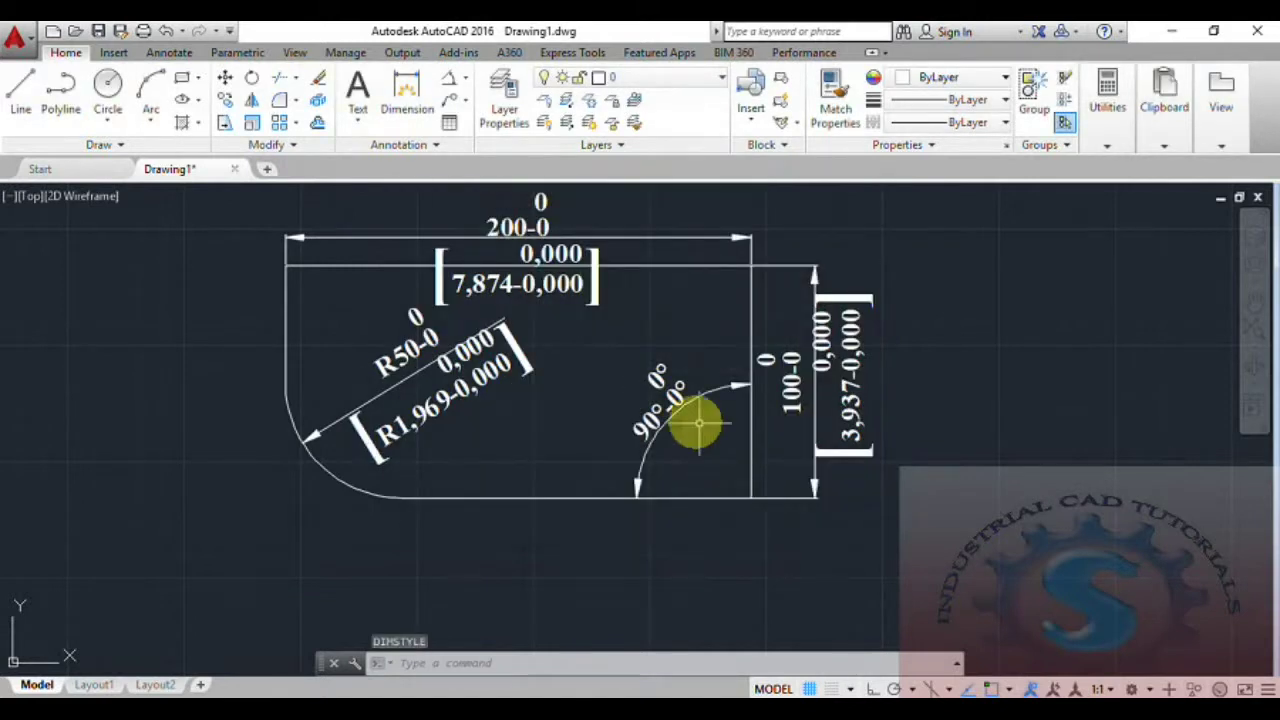
scroll(677, 471, up, 3)
scroll(651, 537, down, 3)
scroll(674, 506, up, 2)
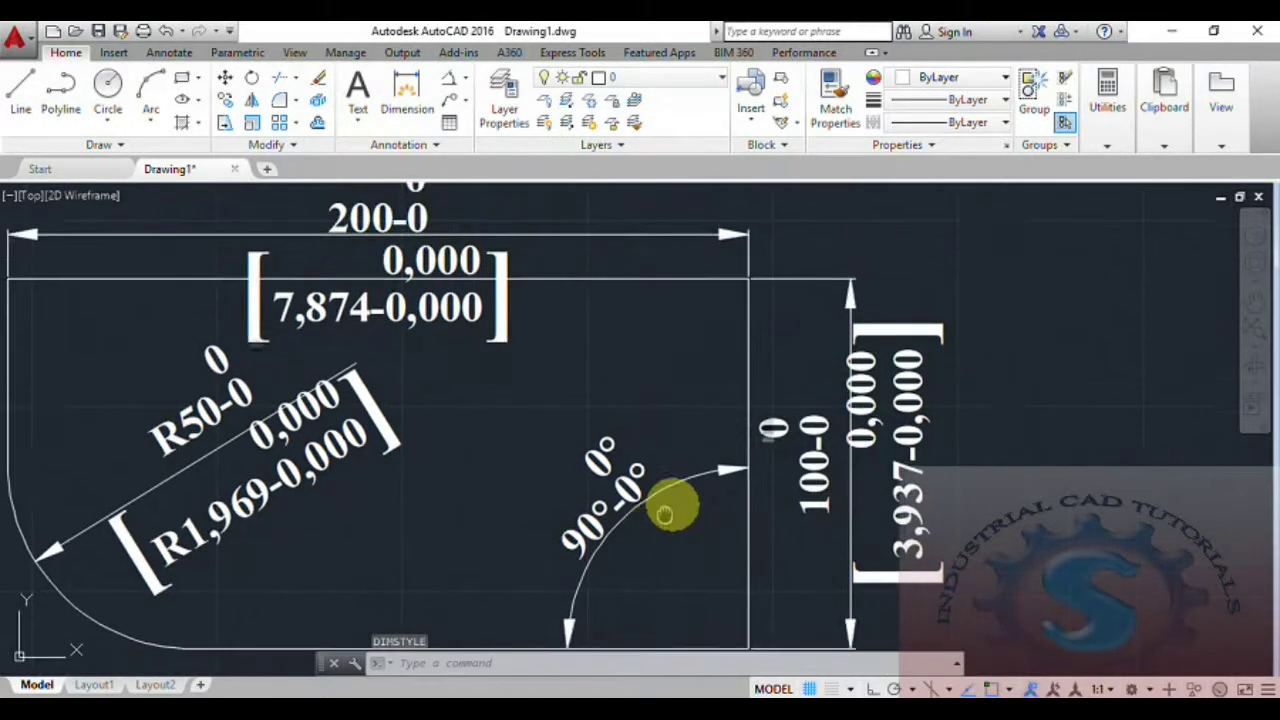
Reset the ISO-25 style's tolerance method to None and turn off the display of alternate units
text(d)
key(Return)
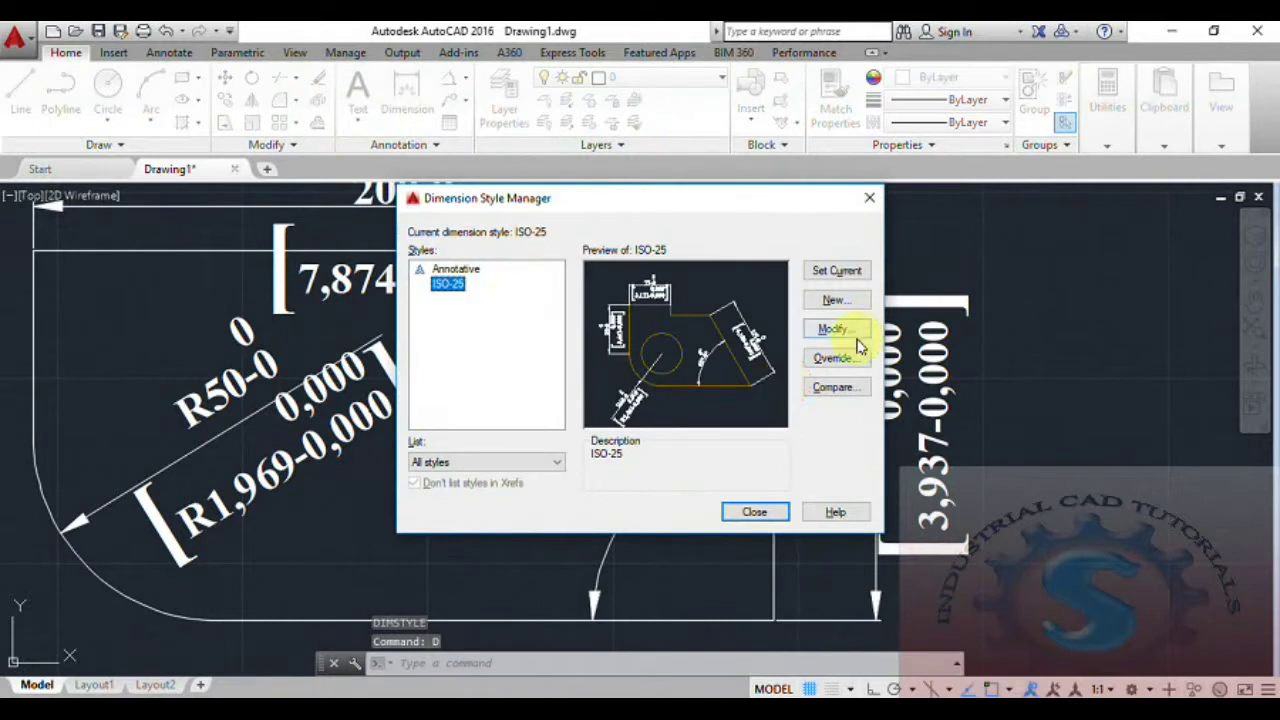
click(848, 330)
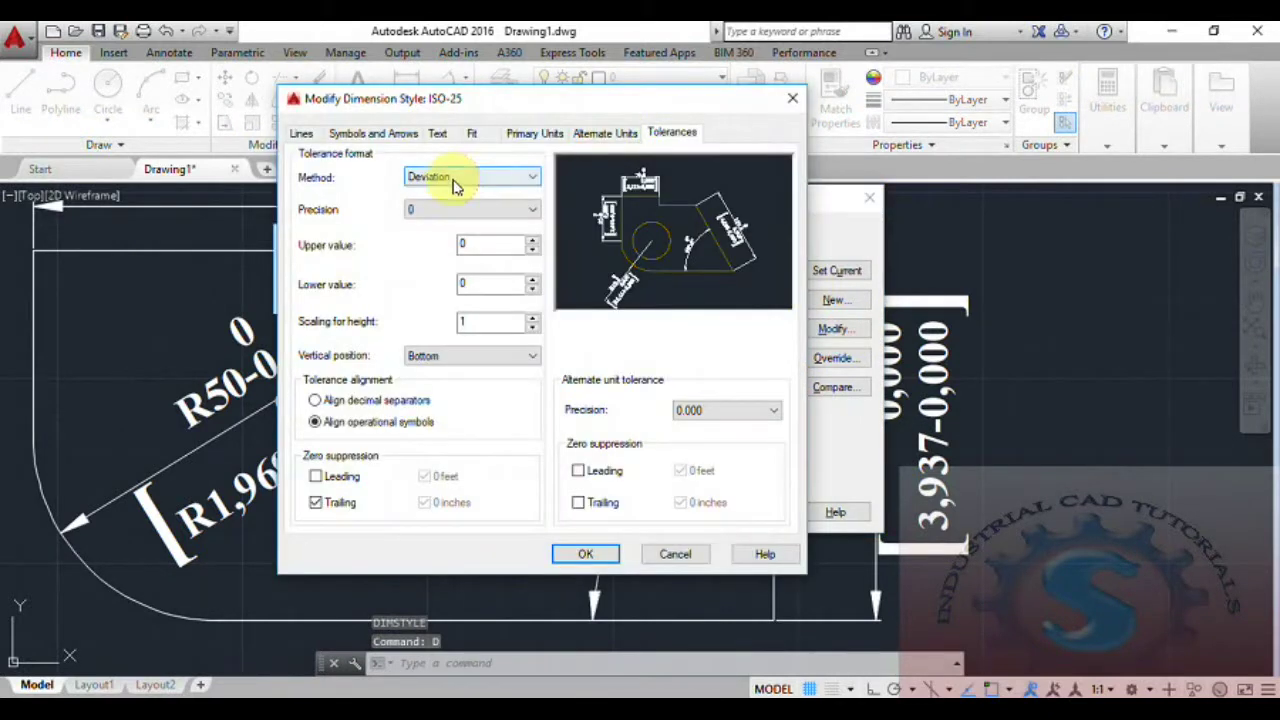
click(453, 182)
click(452, 193)
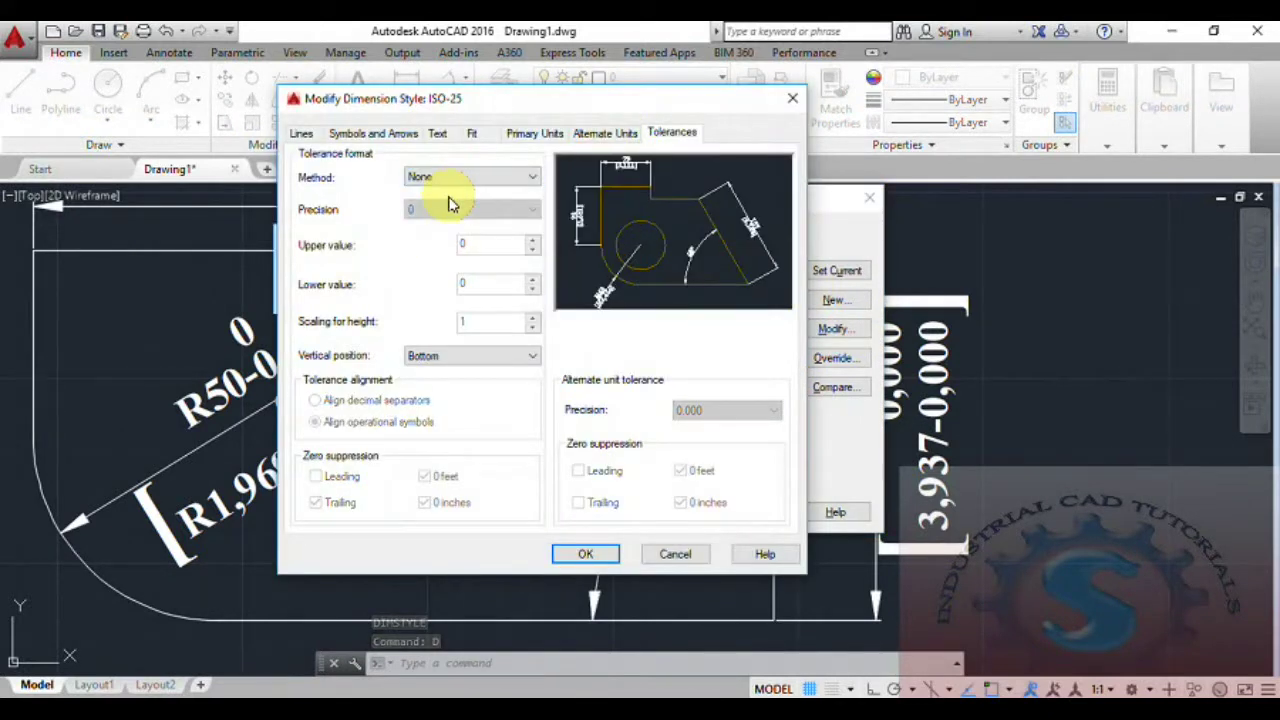
click(586, 133)
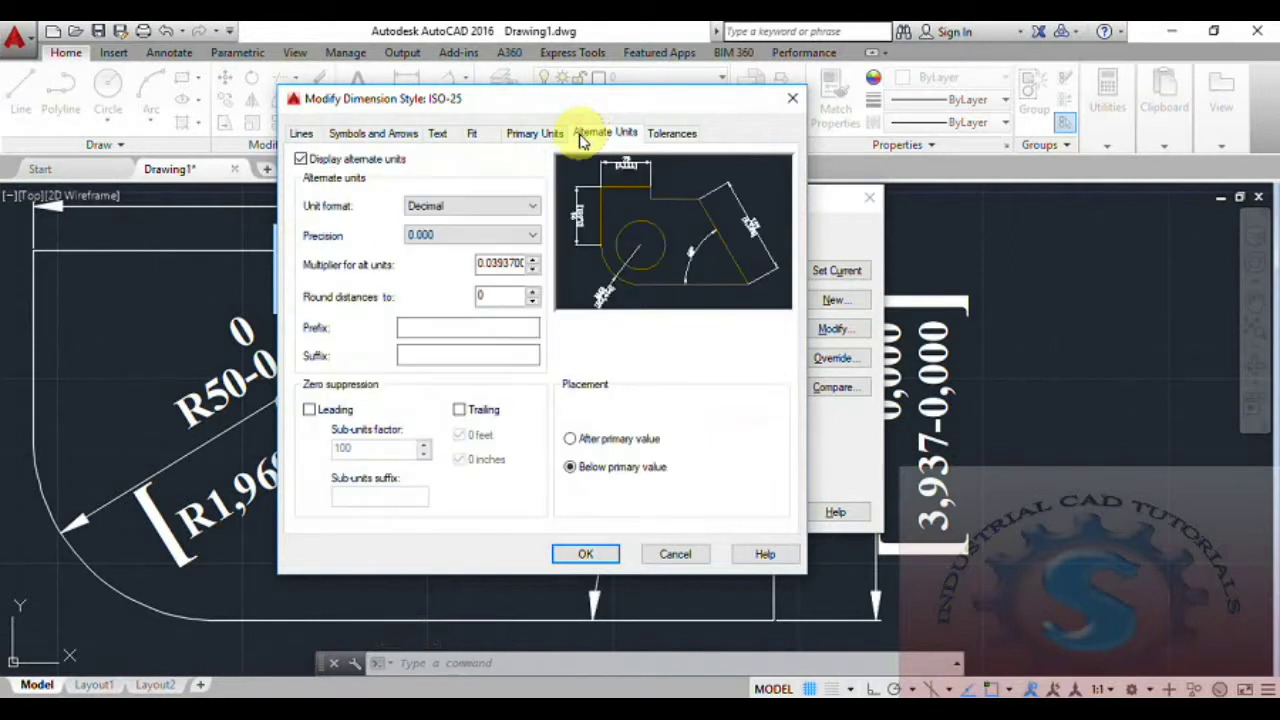
click(304, 162)
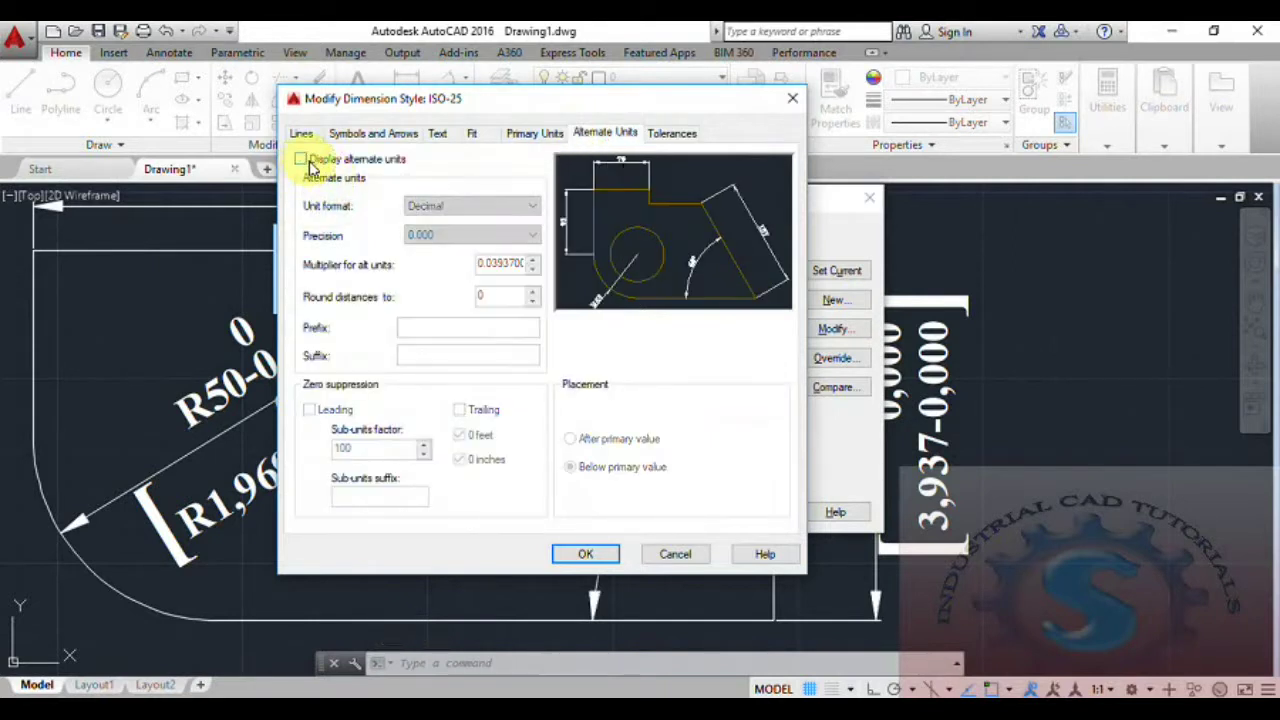
Try another vertical position for the tolerance text and return it to Bottom
click(677, 136)
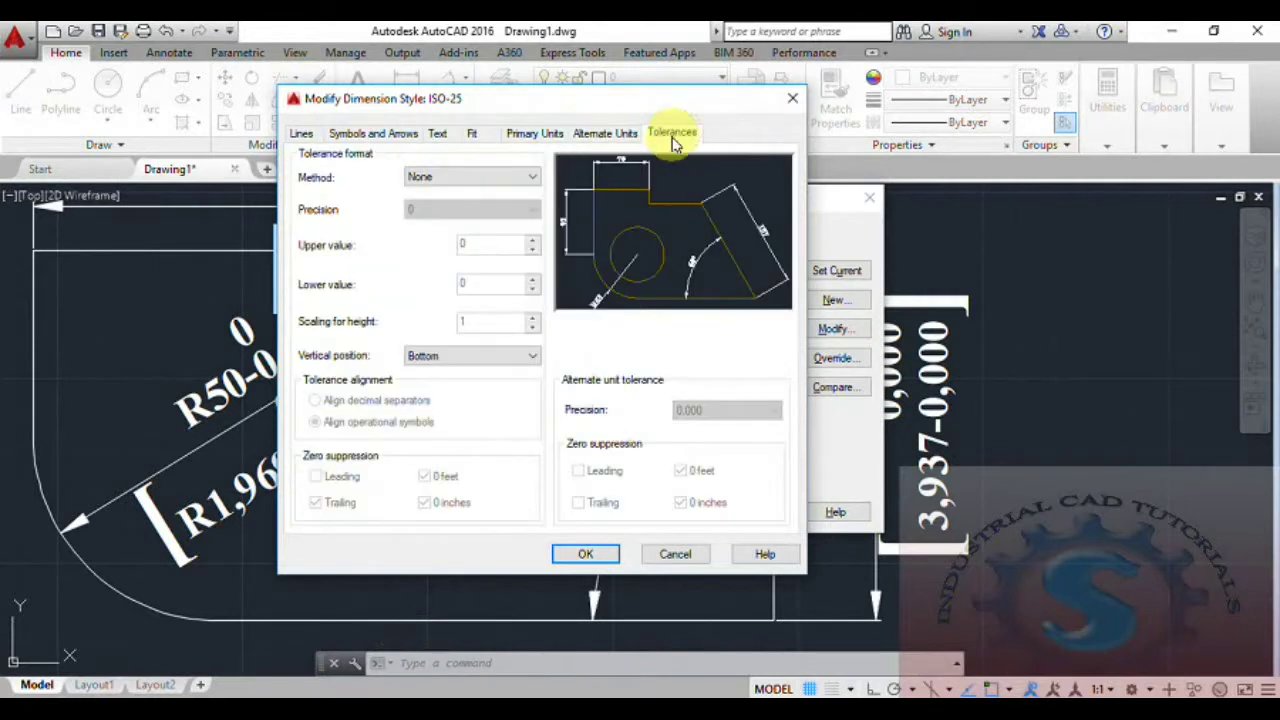
click(497, 356)
click(479, 385)
click(476, 358)
click(471, 374)
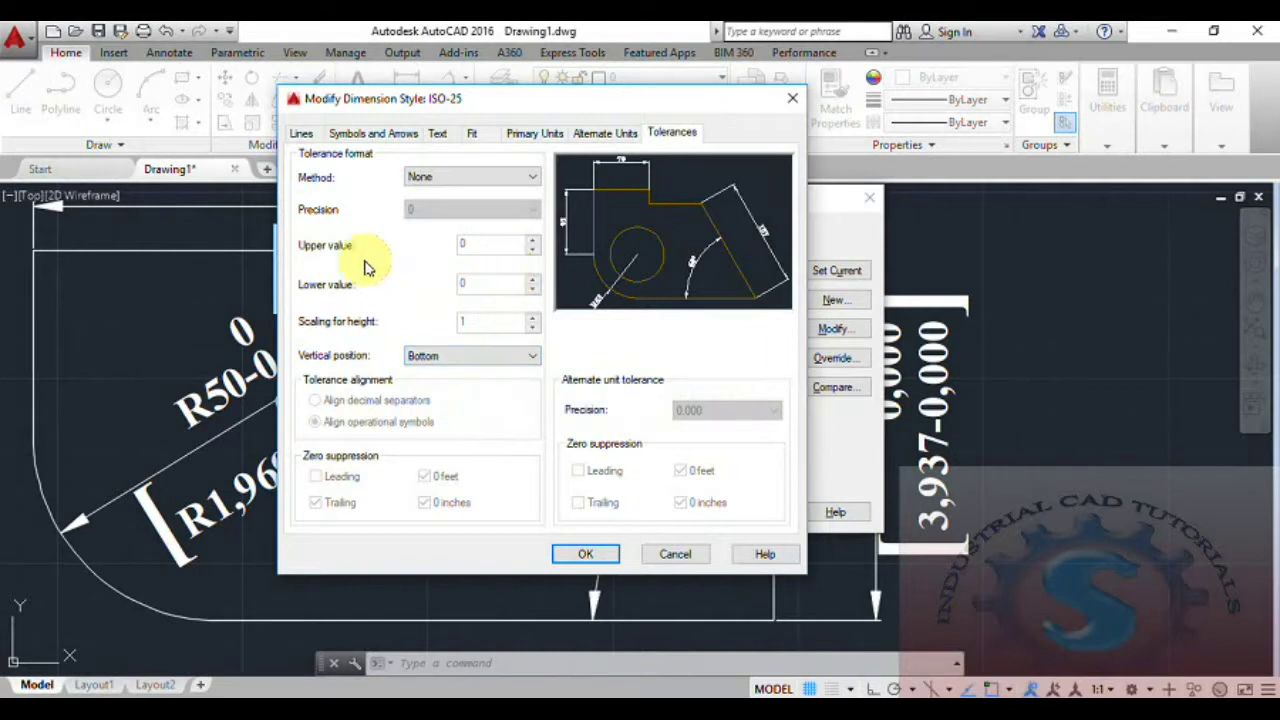
Preview the Basic, Limits, Deviation and Symmetrical tolerance methods and return the method to None
click(471, 176)
click(450, 240)
click(515, 177)
click(451, 234)
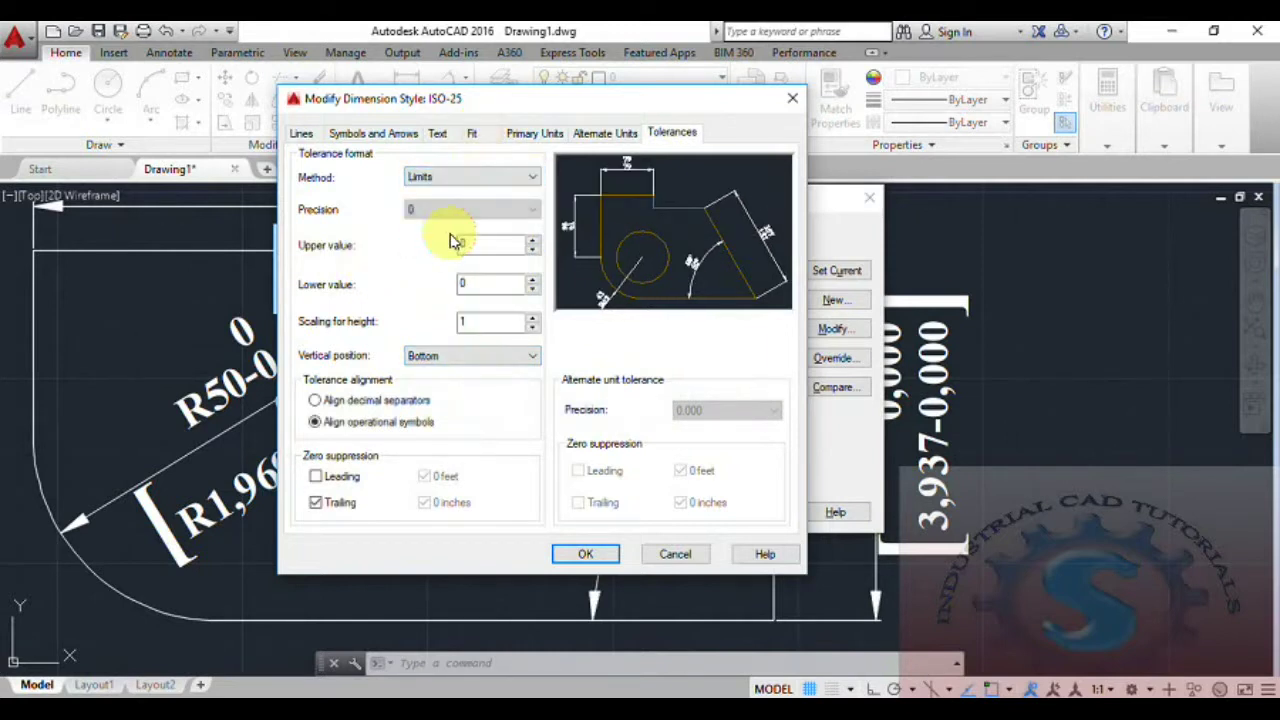
click(525, 177)
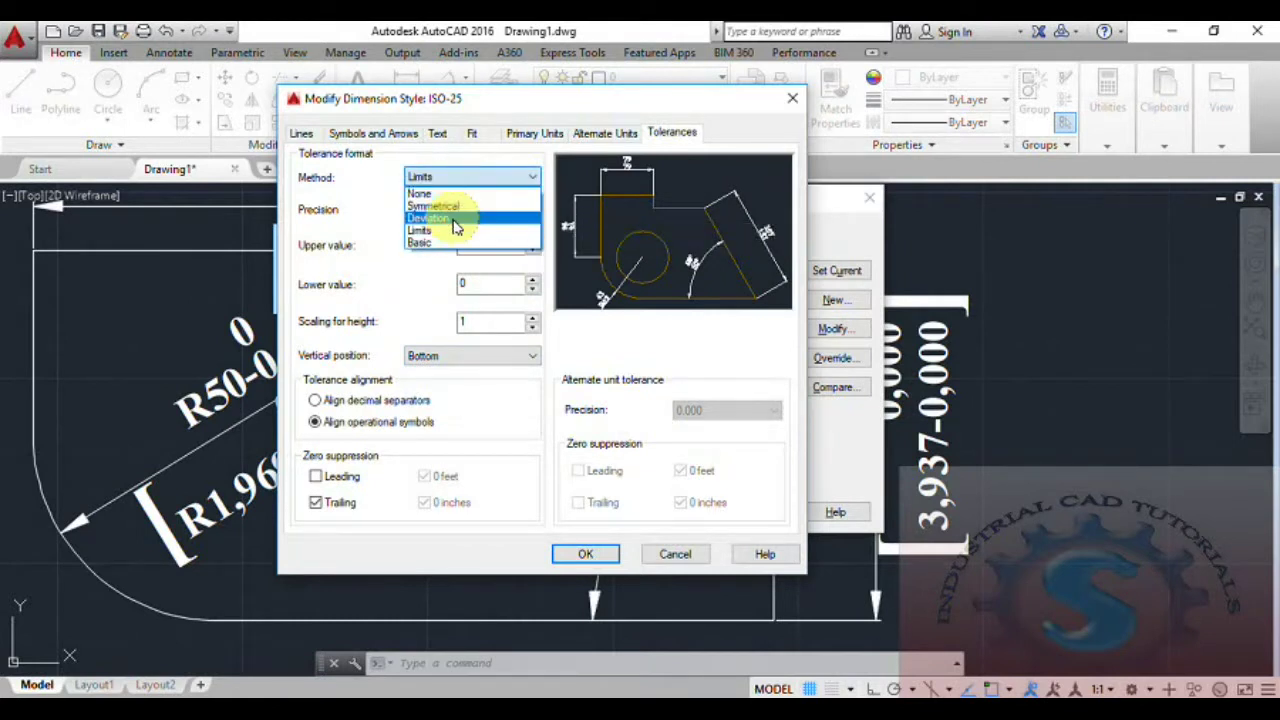
click(453, 221)
click(486, 178)
click(455, 207)
click(470, 178)
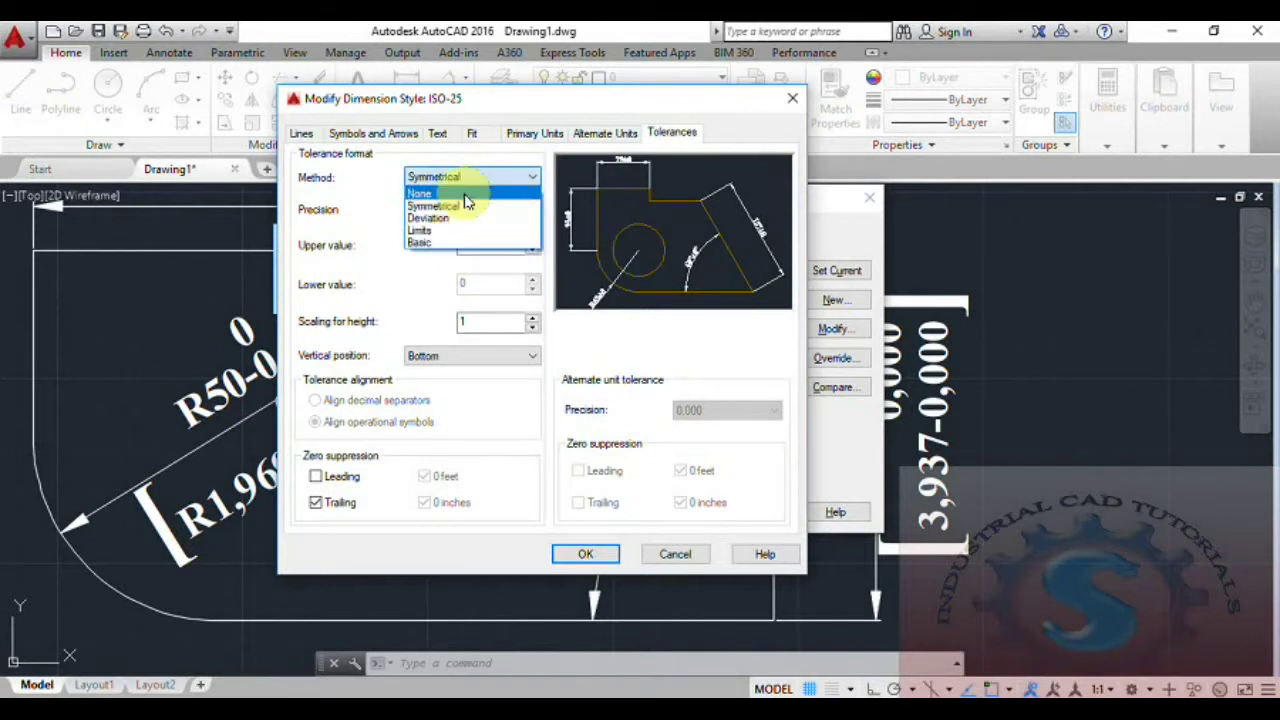
click(466, 194)
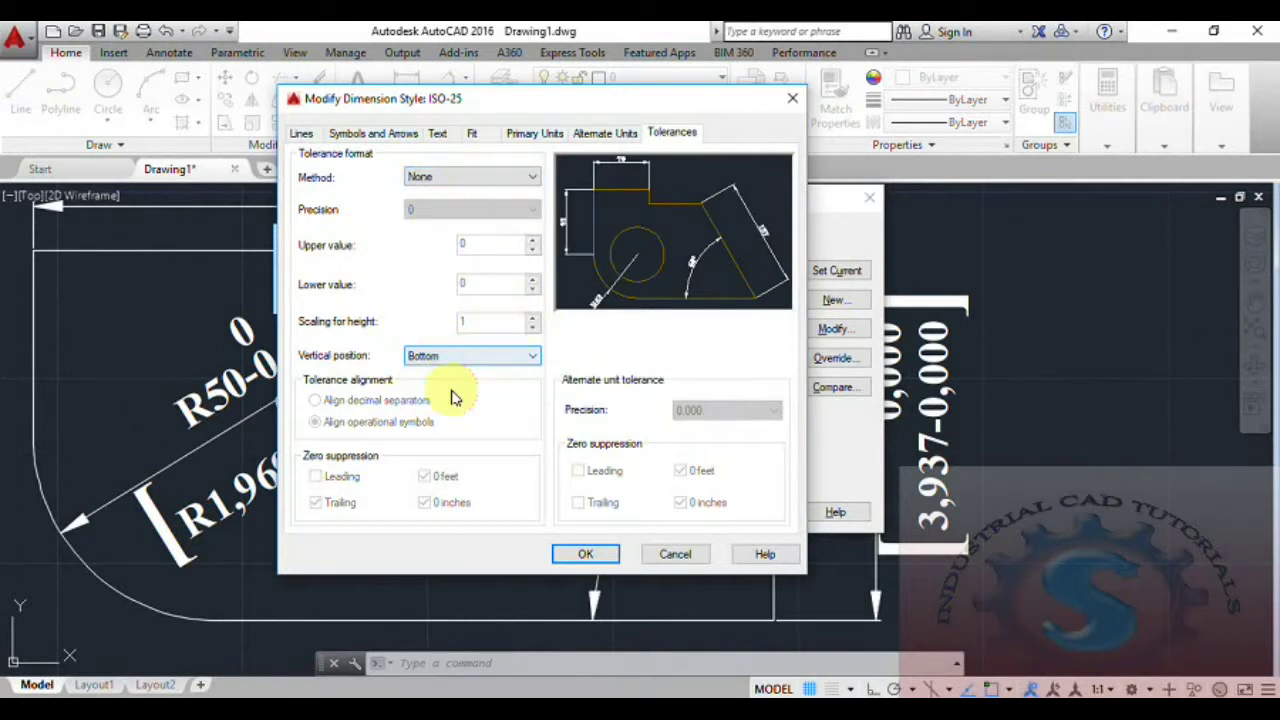
Apply the modified ISO-25 style to the drawing and check the updated dimensions
click(588, 555)
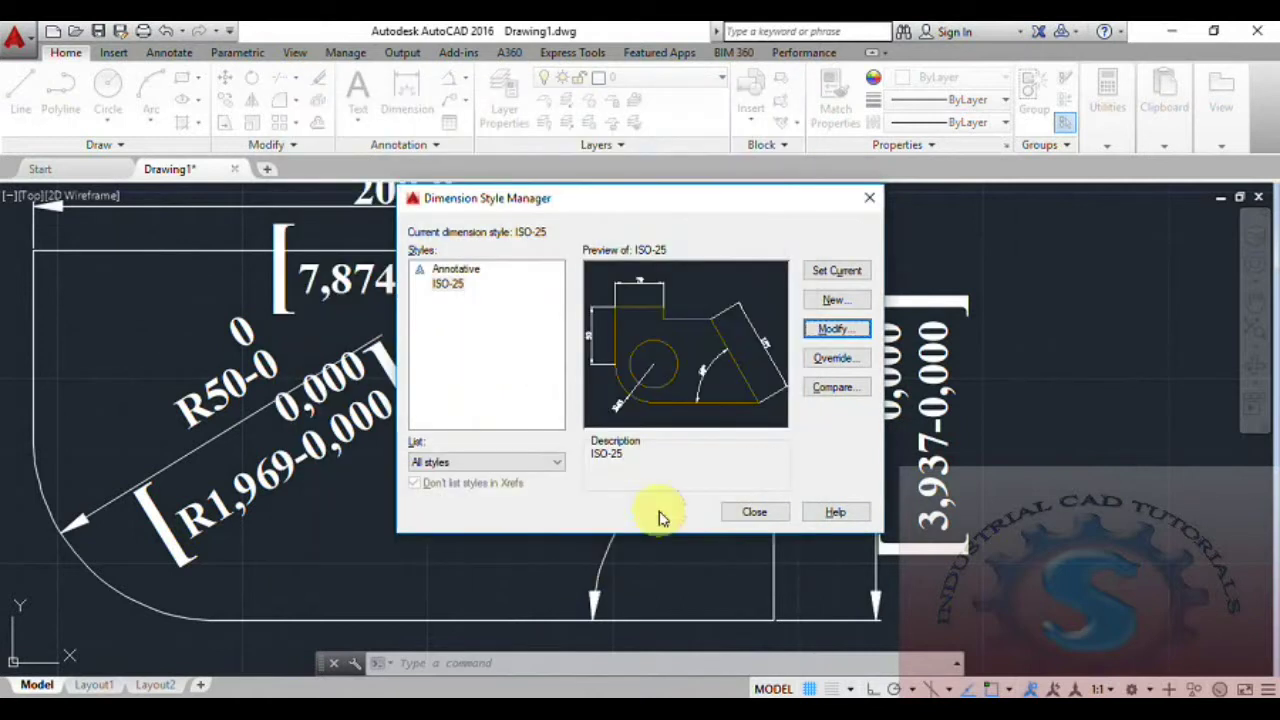
click(755, 514)
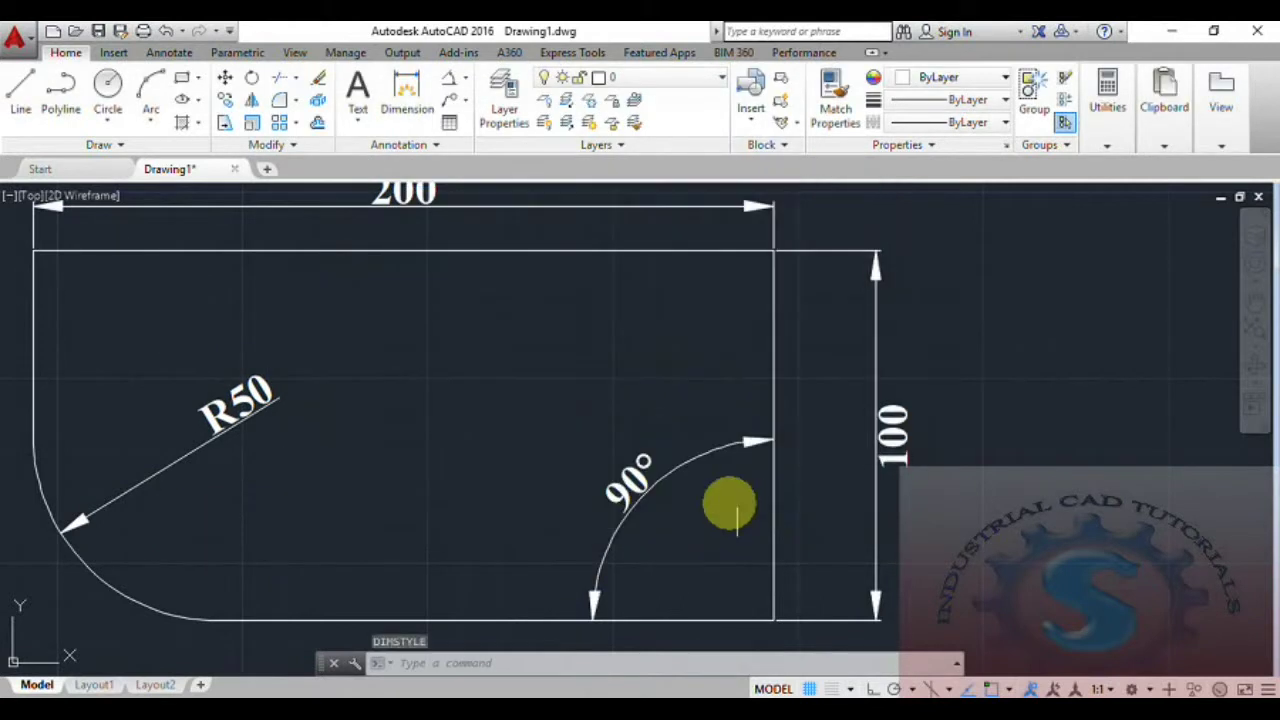
scroll(660, 466, down, 3)
scroll(700, 417, up, 5)
scroll(702, 420, down, 4)
scroll(700, 428, up, 3)
scroll(702, 440, down, 2)
middle_drag(722, 460, 706, 451)
click(797, 281)
click(318, 250)
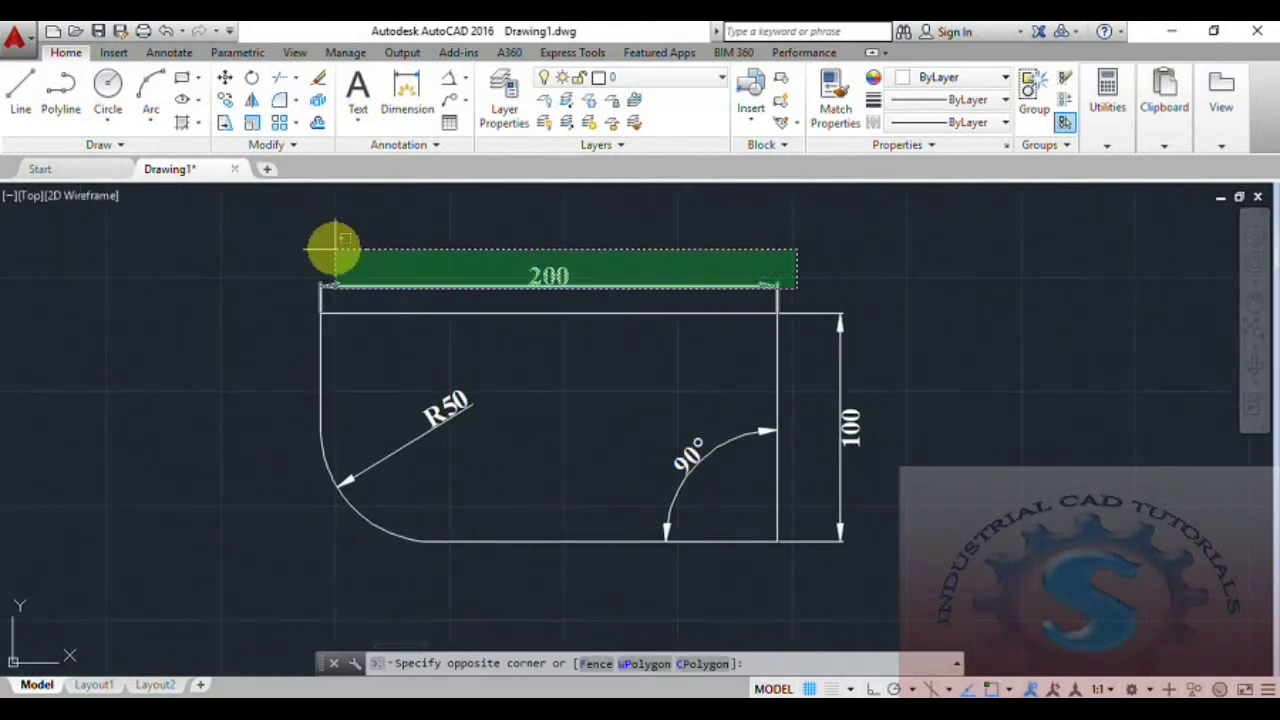
click(975, 82)
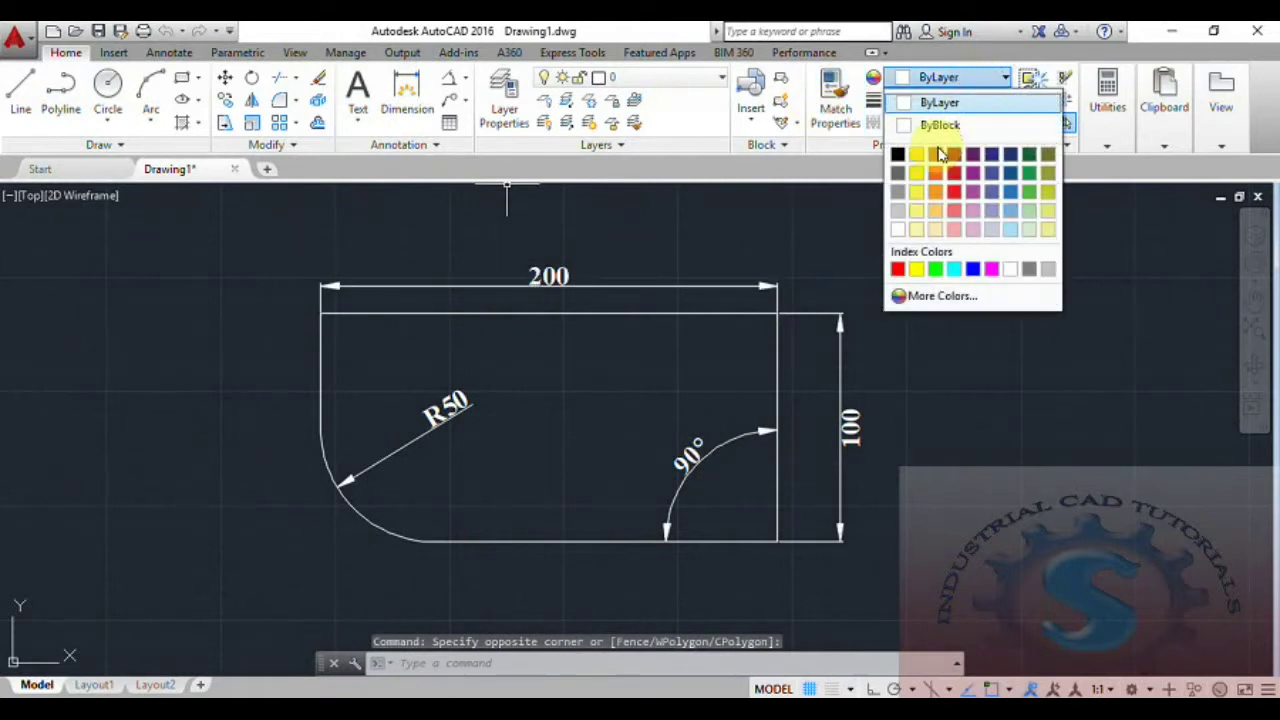
click(590, 393)
key(Escape)
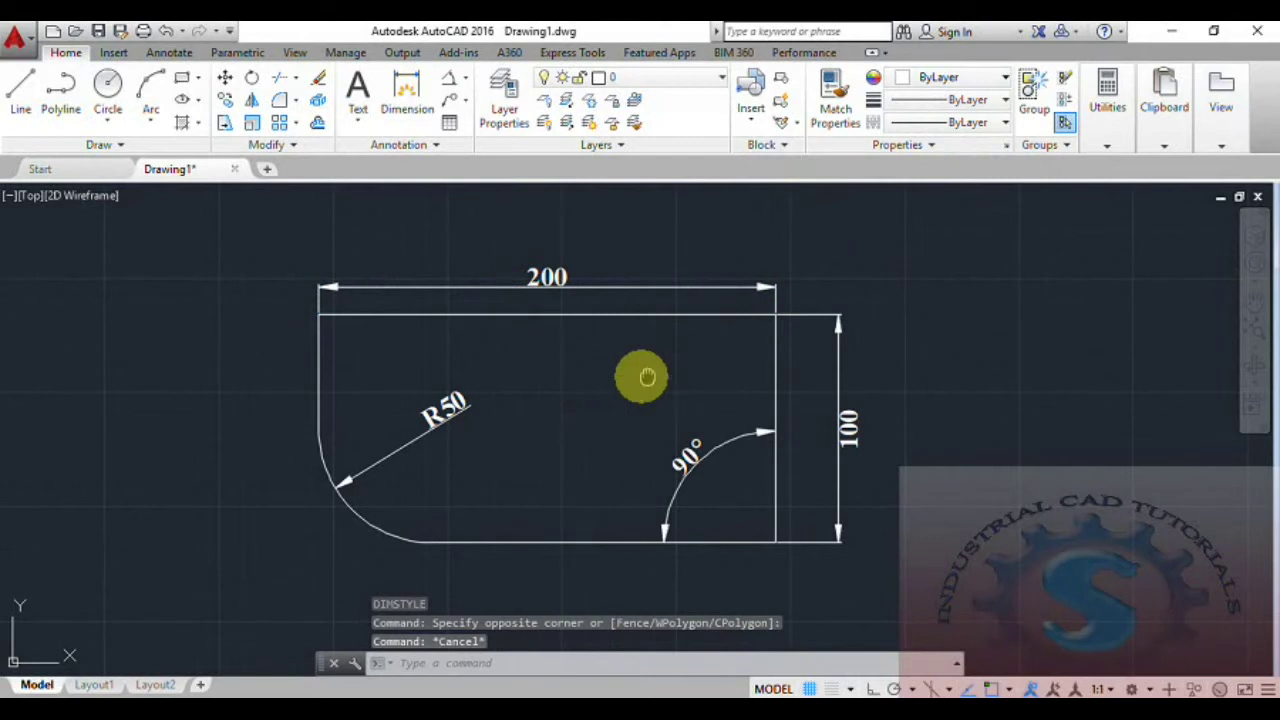
middle_drag(647, 377, 613, 381)
middle_drag(795, 441, 806, 443)
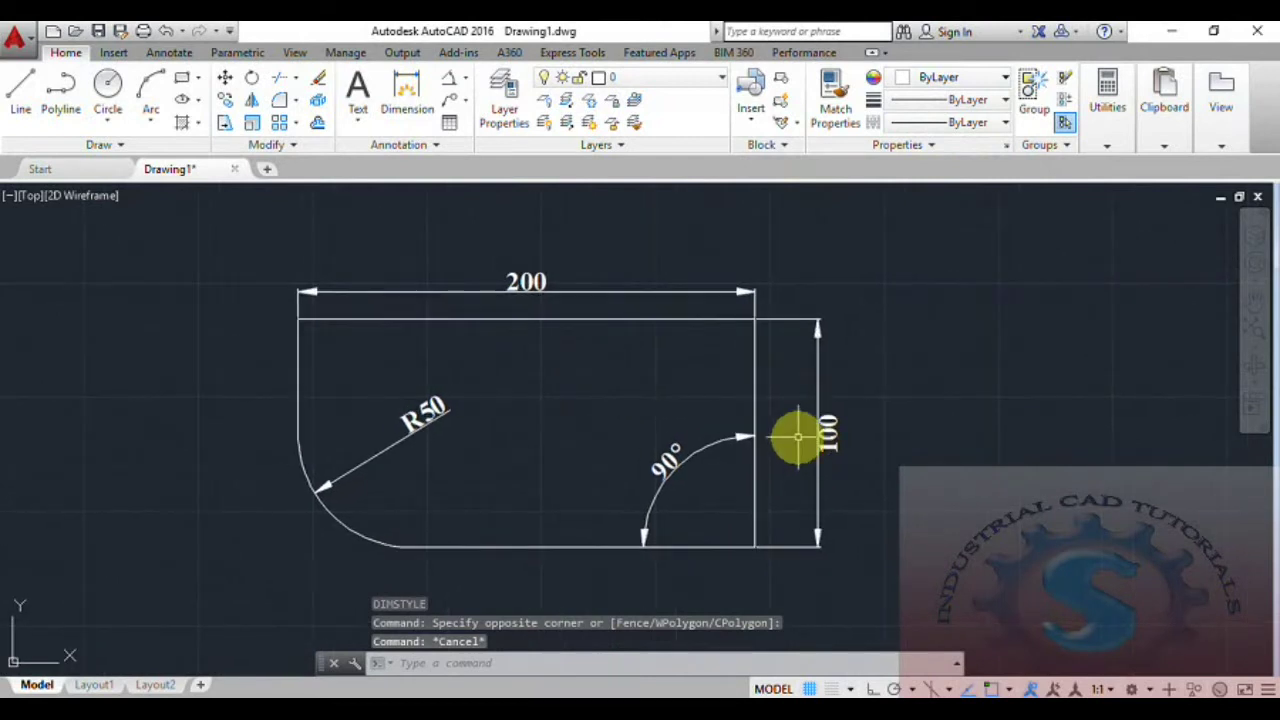
scroll(798, 437, down, 3)
scroll(755, 440, up, 3)
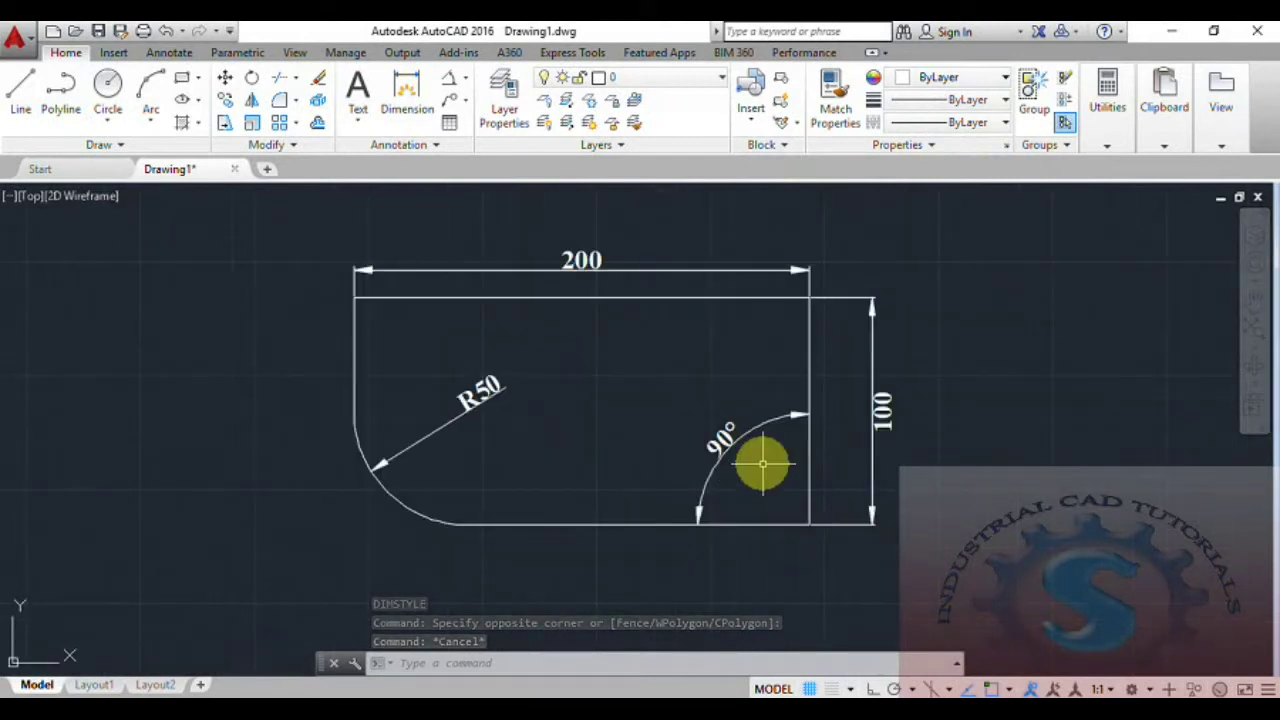